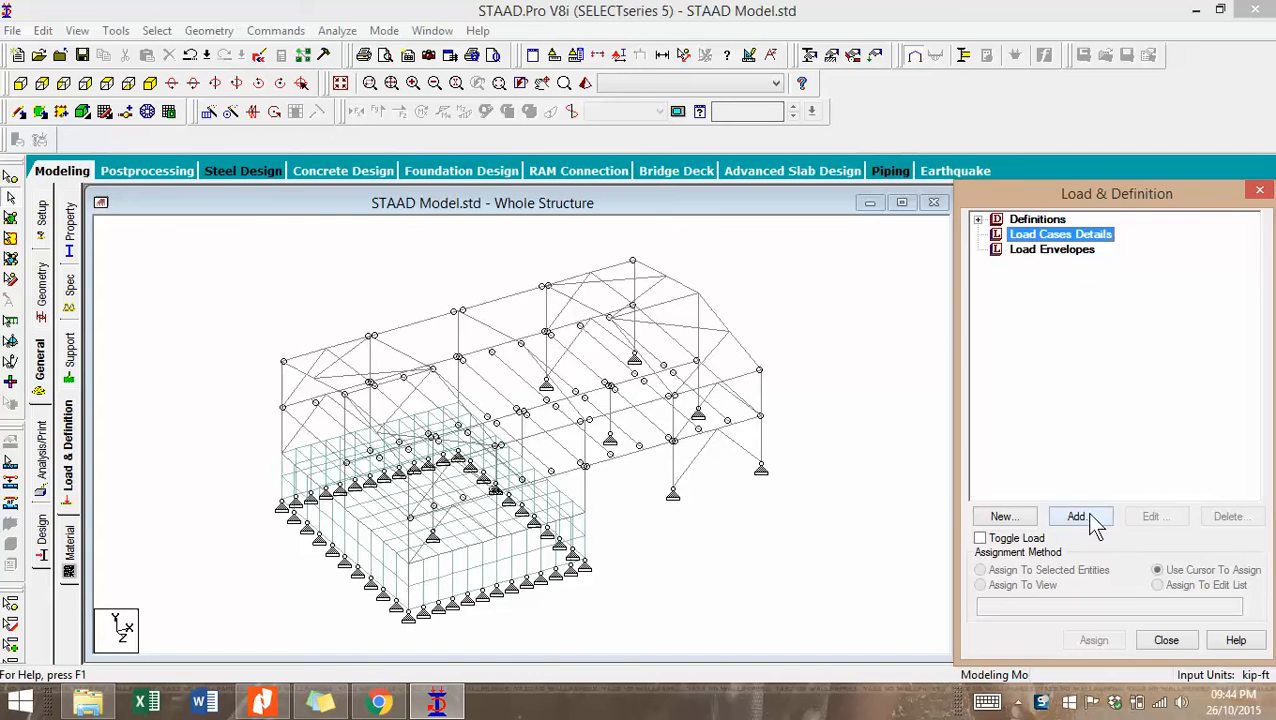
Add primary load case 1 titled Dead Load with the loading type Dead.
click(1082, 516)
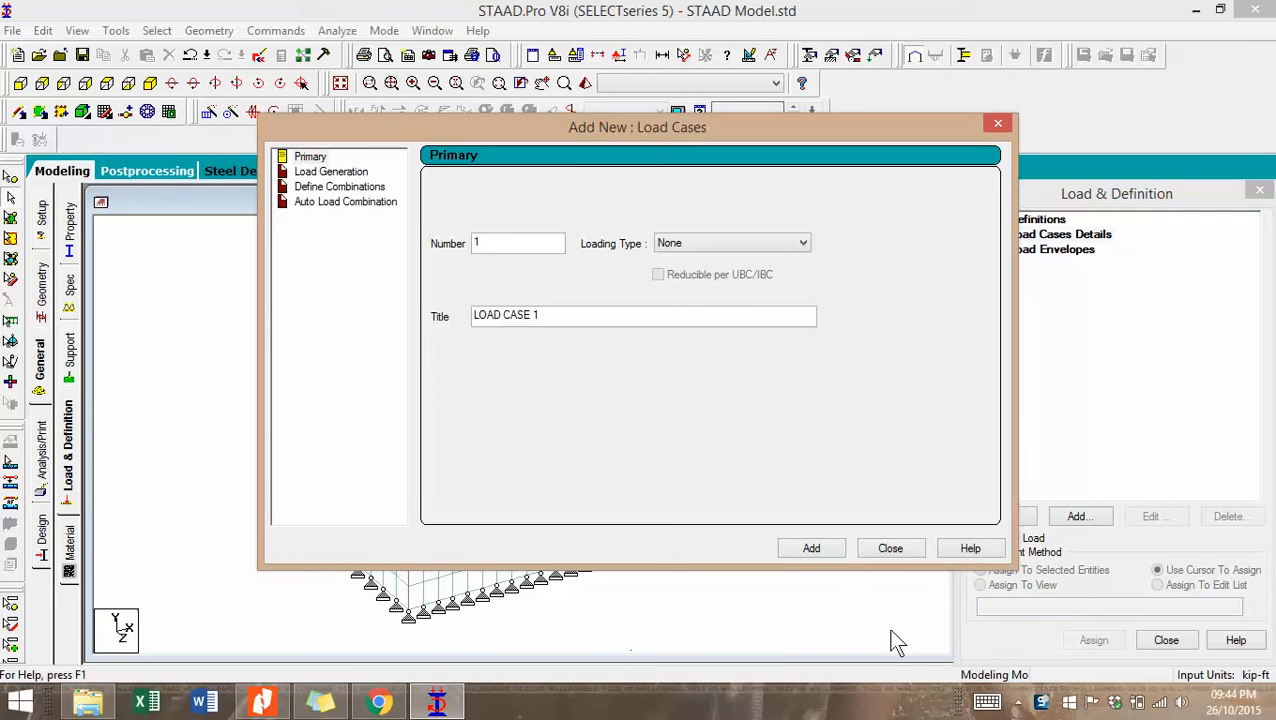
drag(581, 320, 425, 318)
text(D)
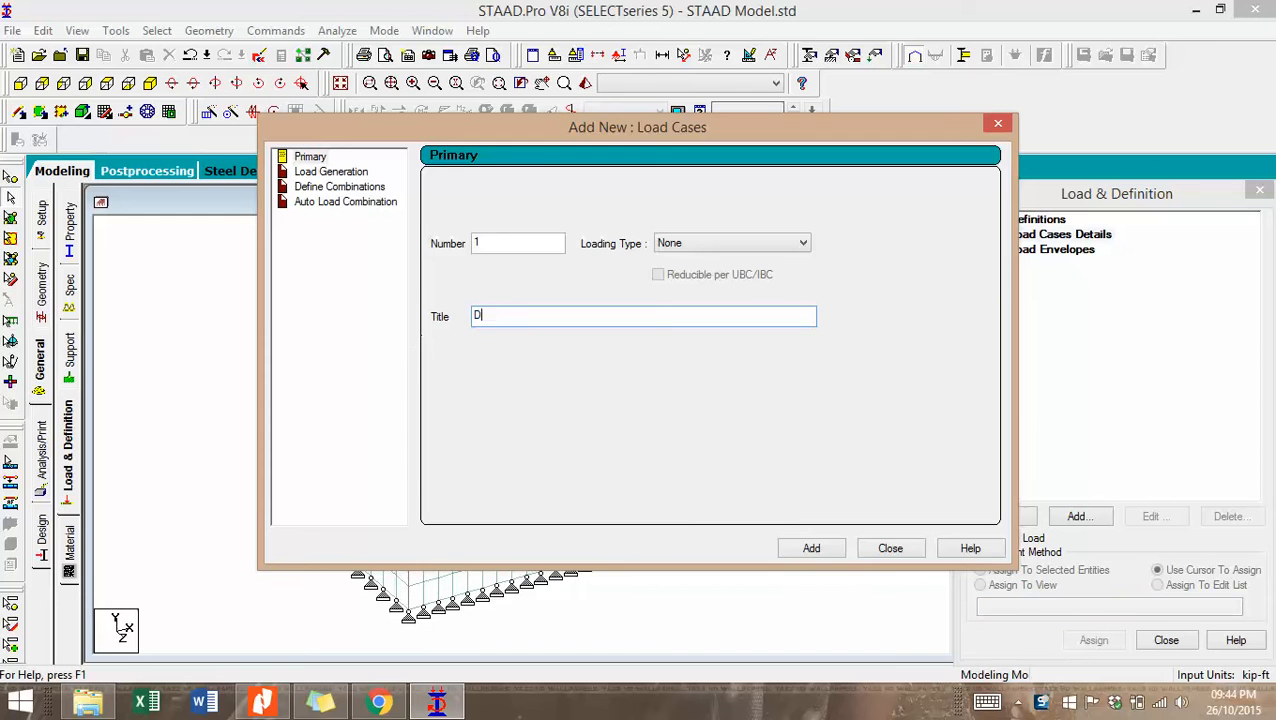
text(ead Load)
click(802, 243)
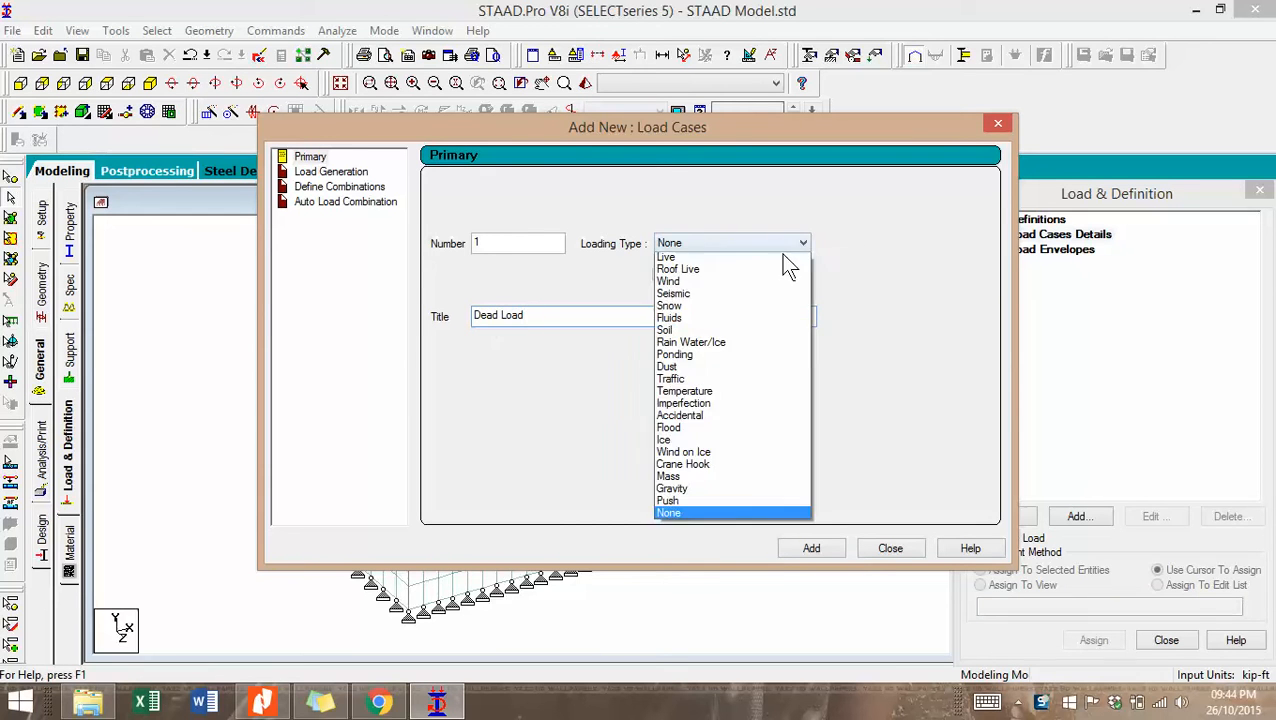
click(695, 261)
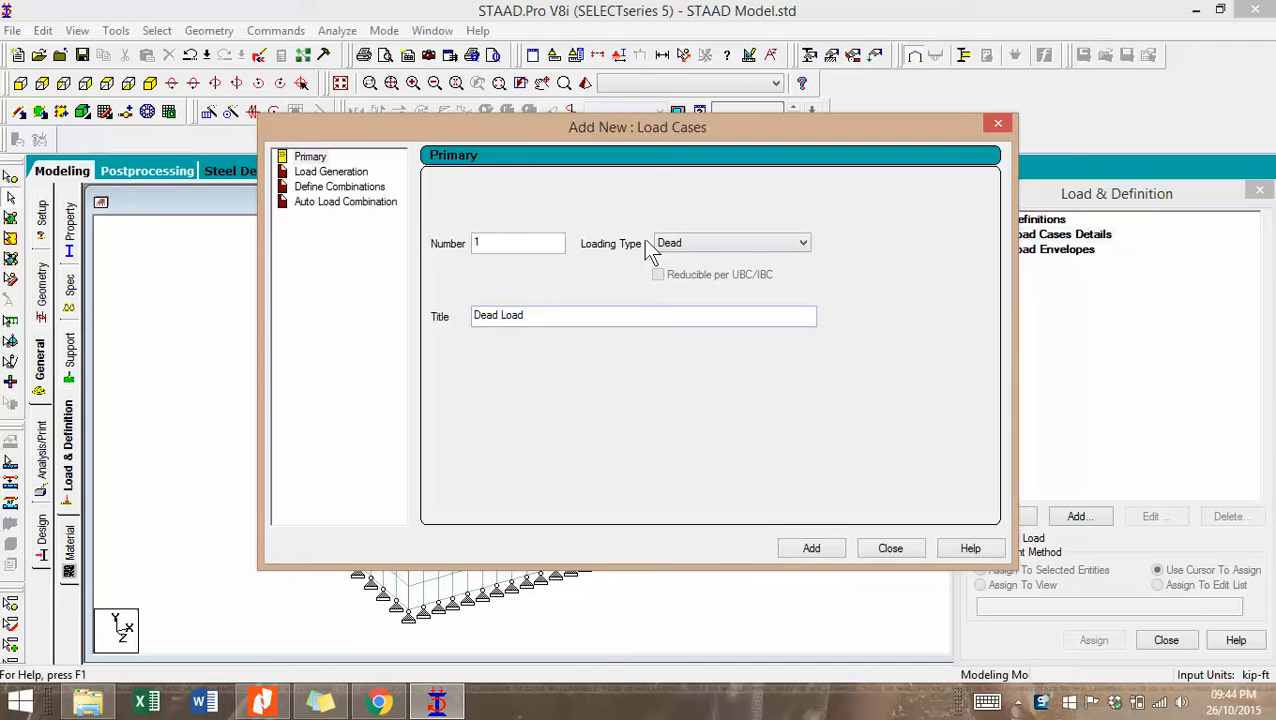
click(818, 549)
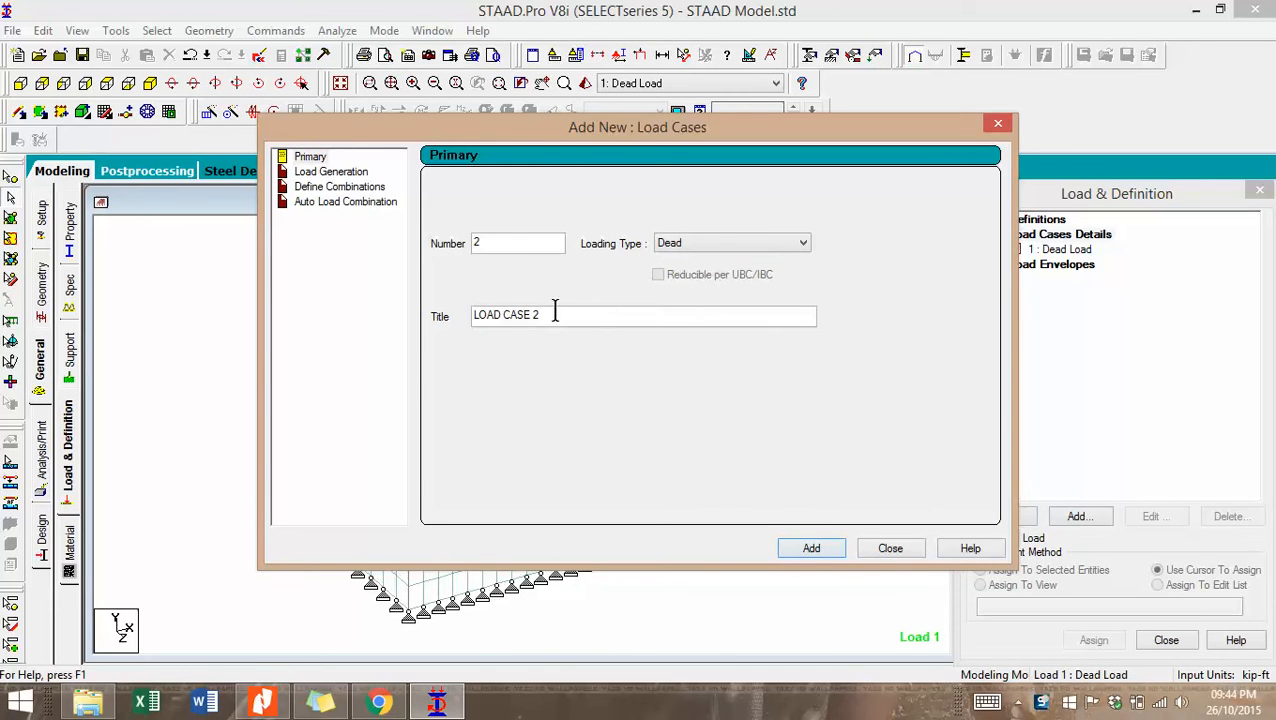
Add primary load case 2 titled Live Load with the loading type Live.
drag(555, 316, 390, 312)
text(Live Lod)
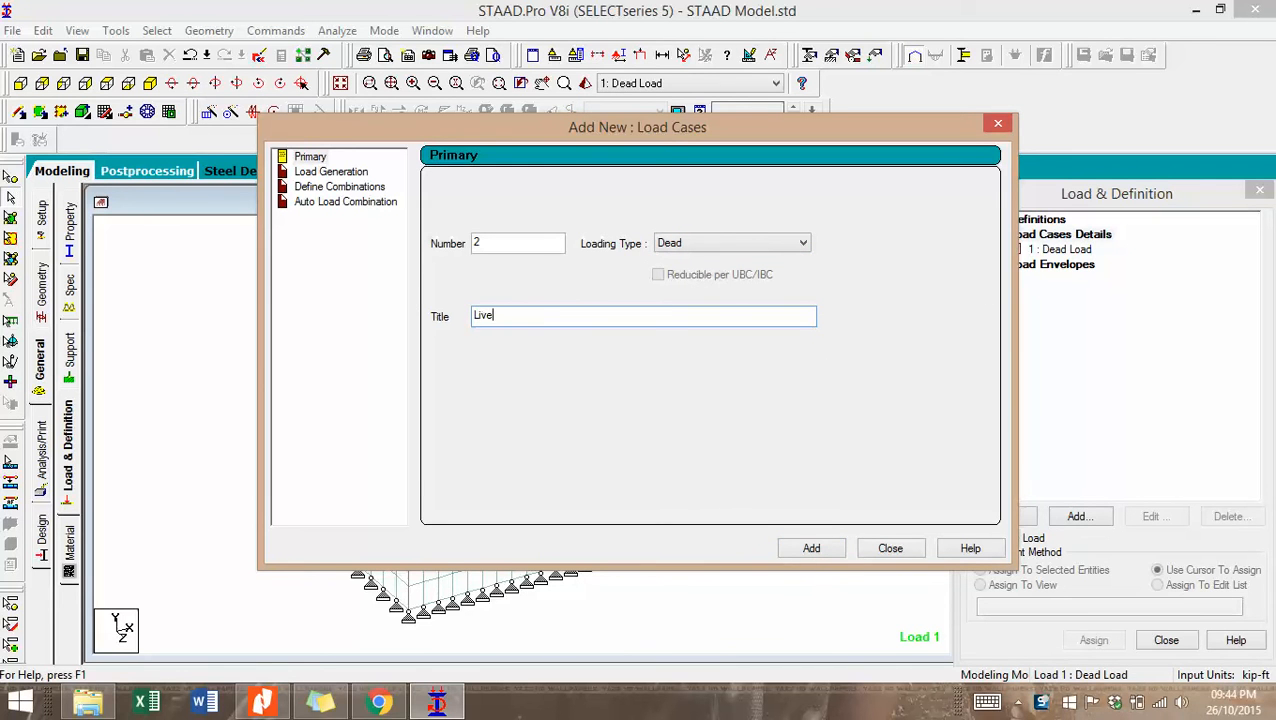
key(BackSpace)
key(BackSpace)
text(oad)
click(752, 243)
click(732, 272)
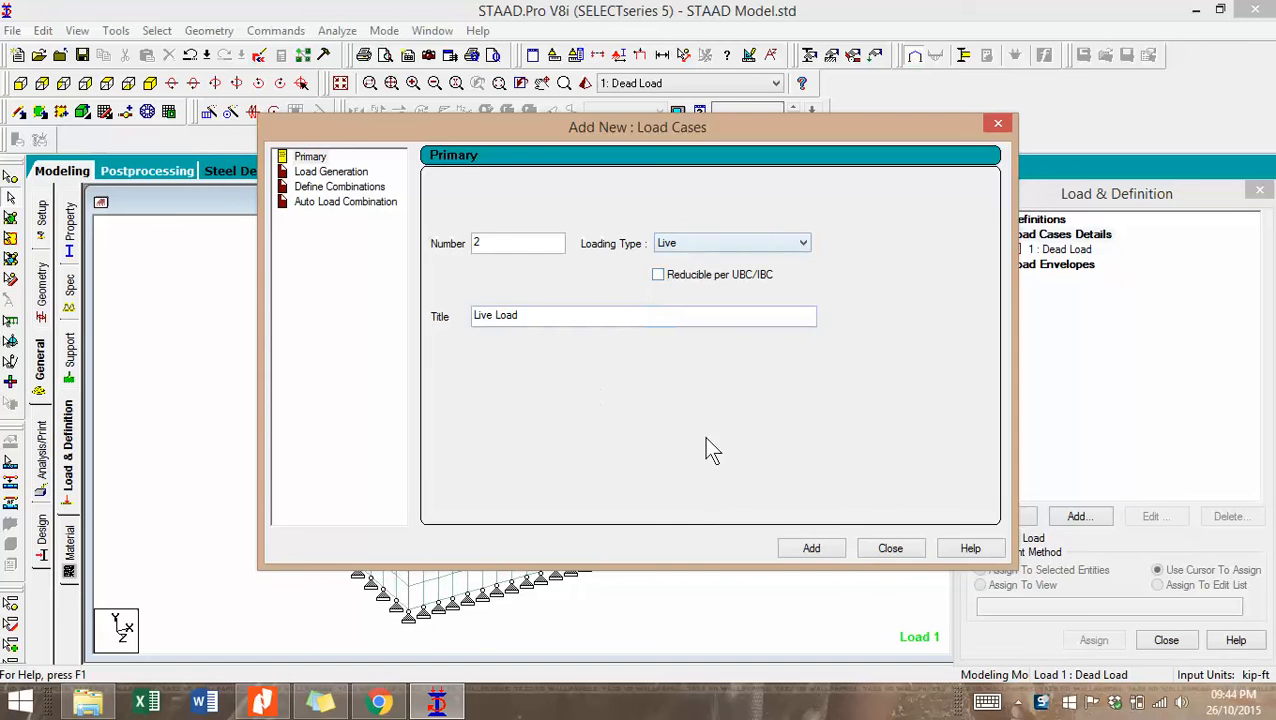
click(821, 549)
Add primary load case 3 titled Seismic X with the loading type Seismic.
click(791, 244)
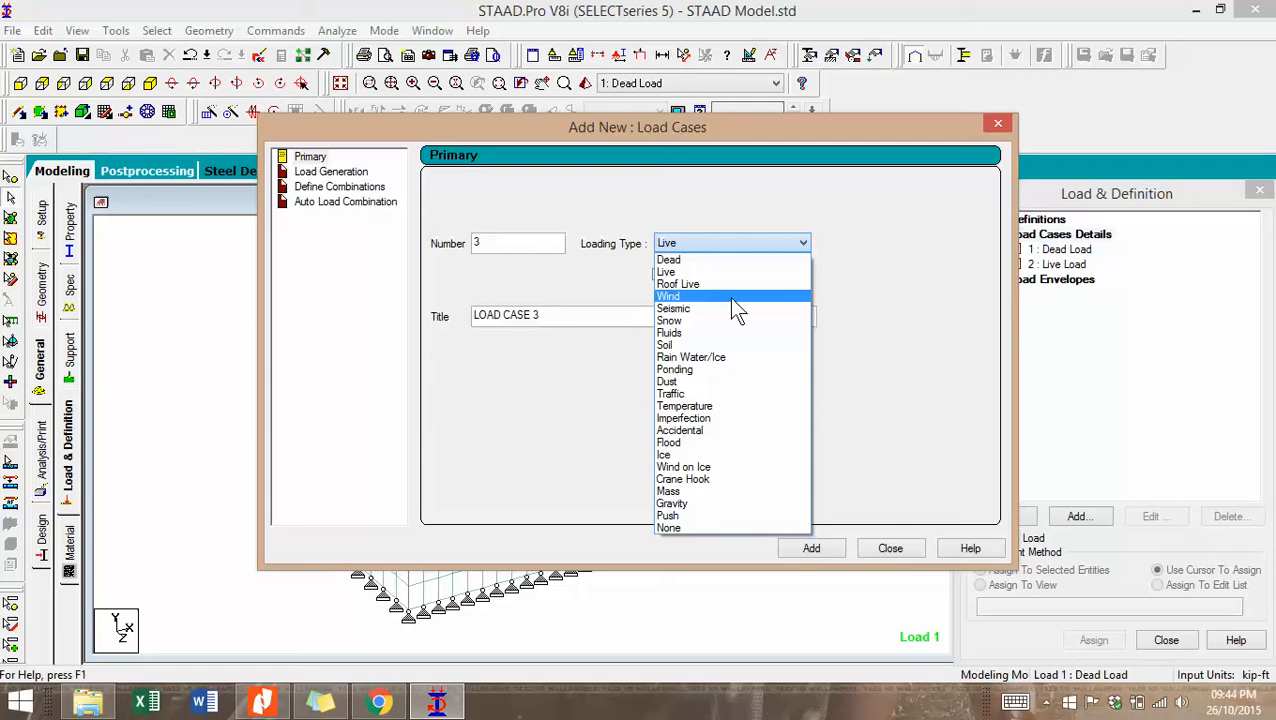
click(734, 320)
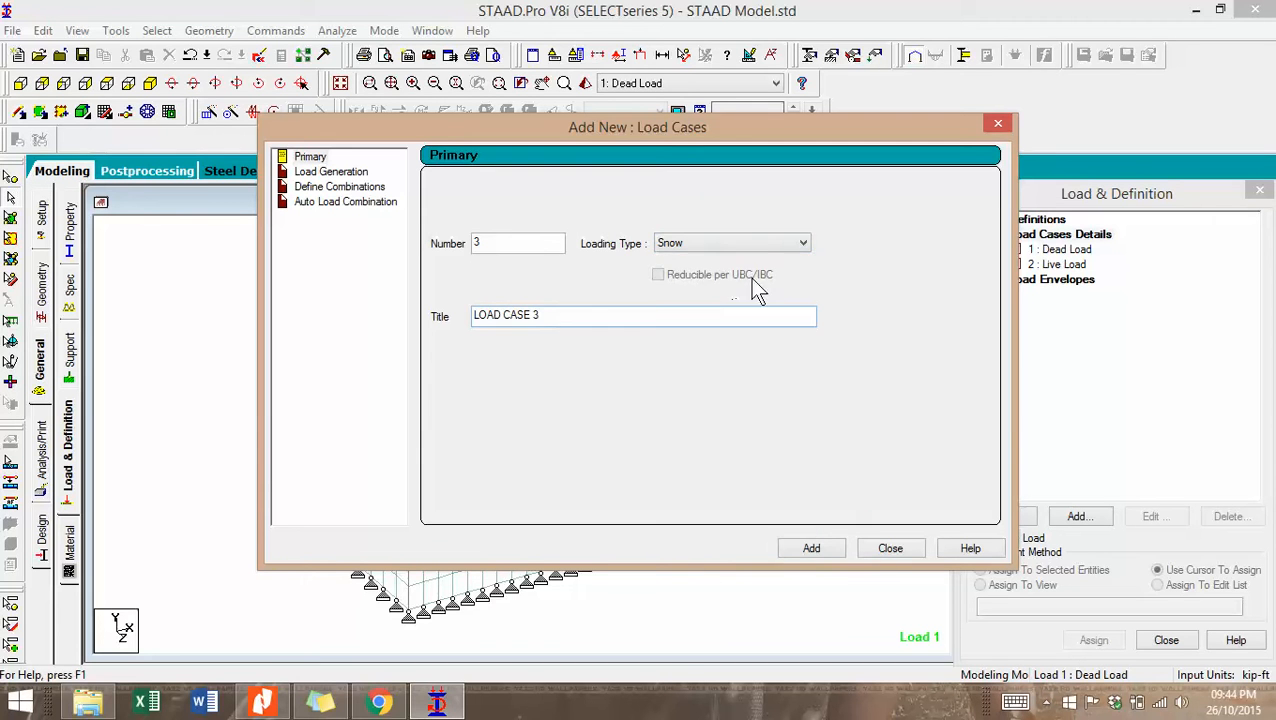
click(751, 245)
click(718, 309)
drag(558, 323, 444, 323)
text(Se)
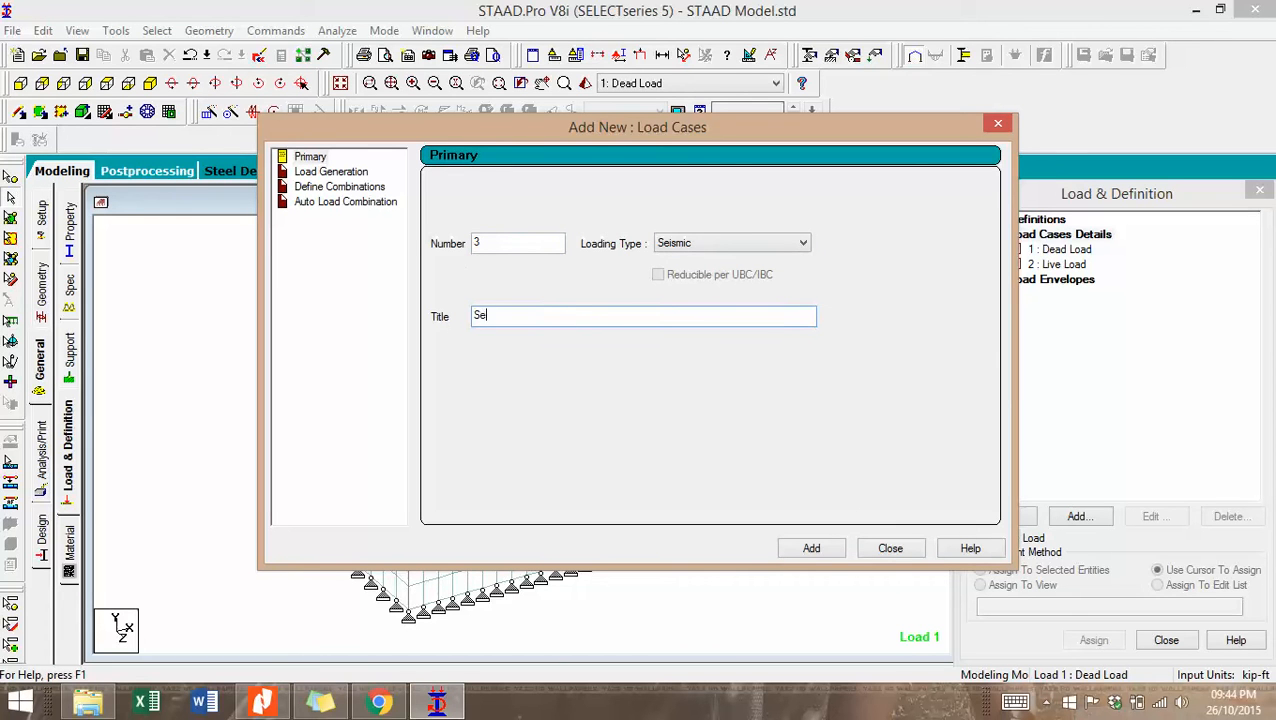
text(ismic X)
click(822, 548)
Add primary load case 4 titled Seismic Z with the Seismic loading type and finish adding load cases.
drag(608, 316, 432, 329)
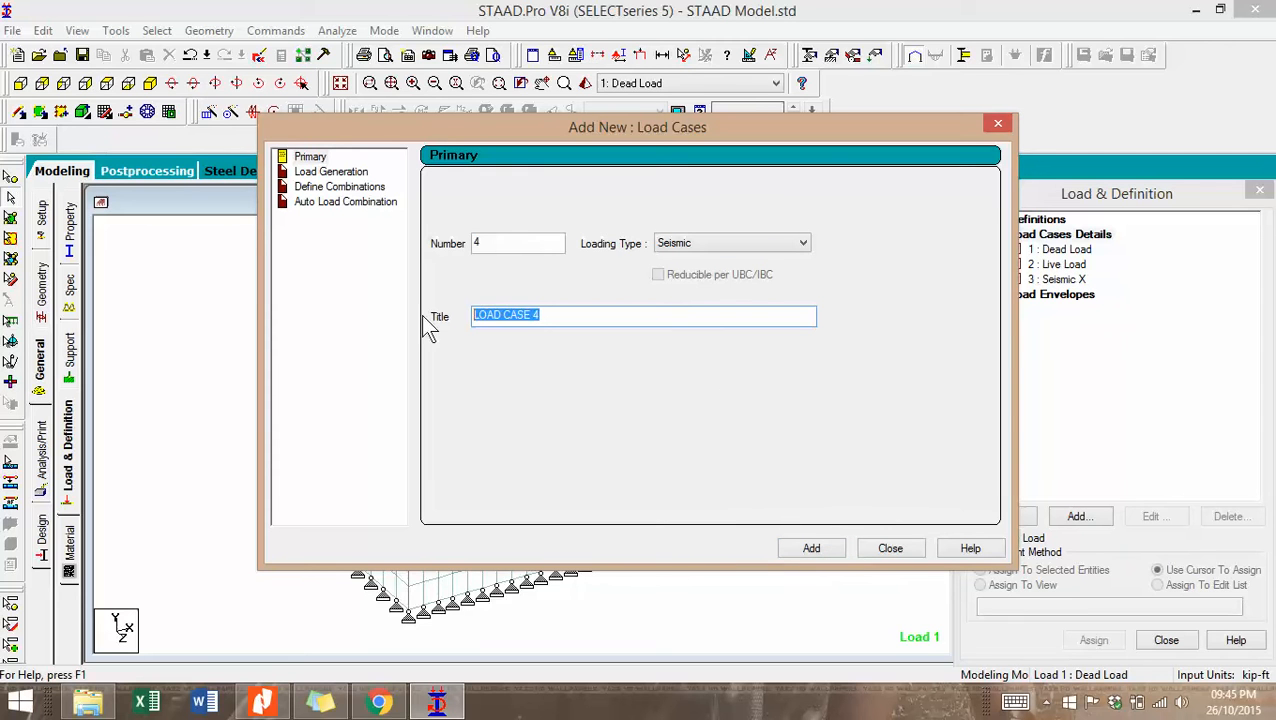
text(Seismic Z)
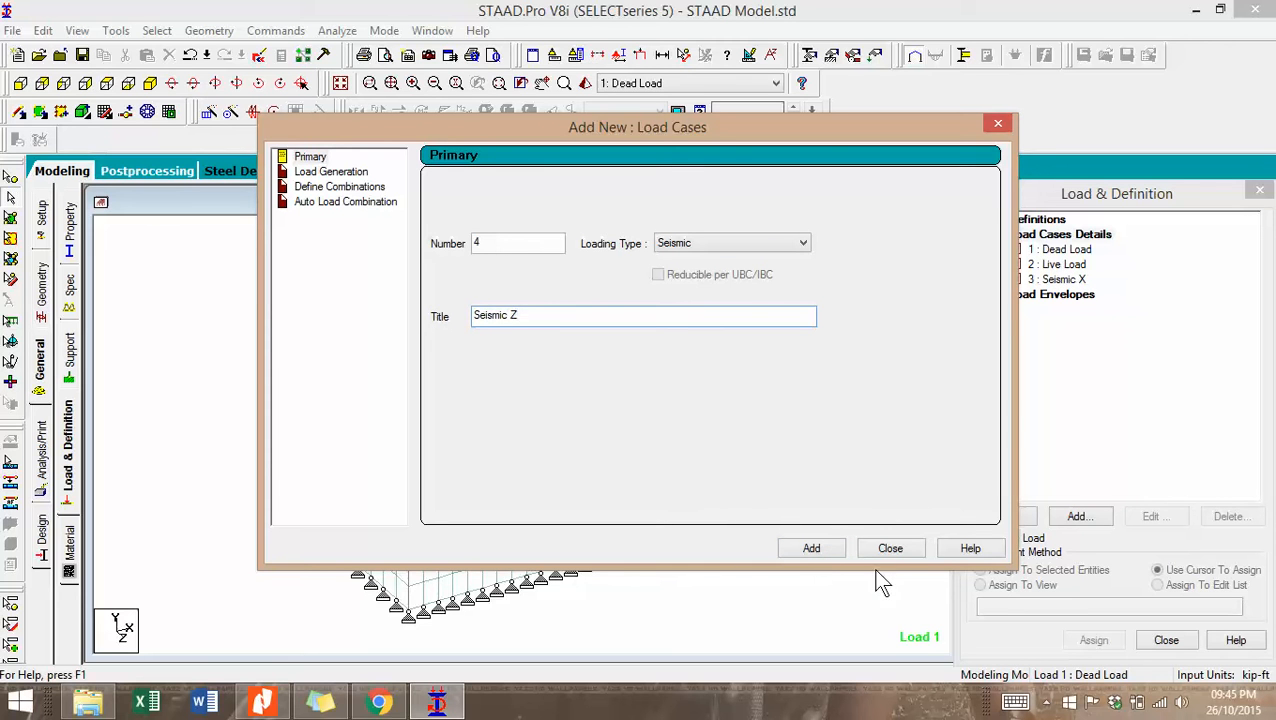
click(815, 550)
click(890, 549)
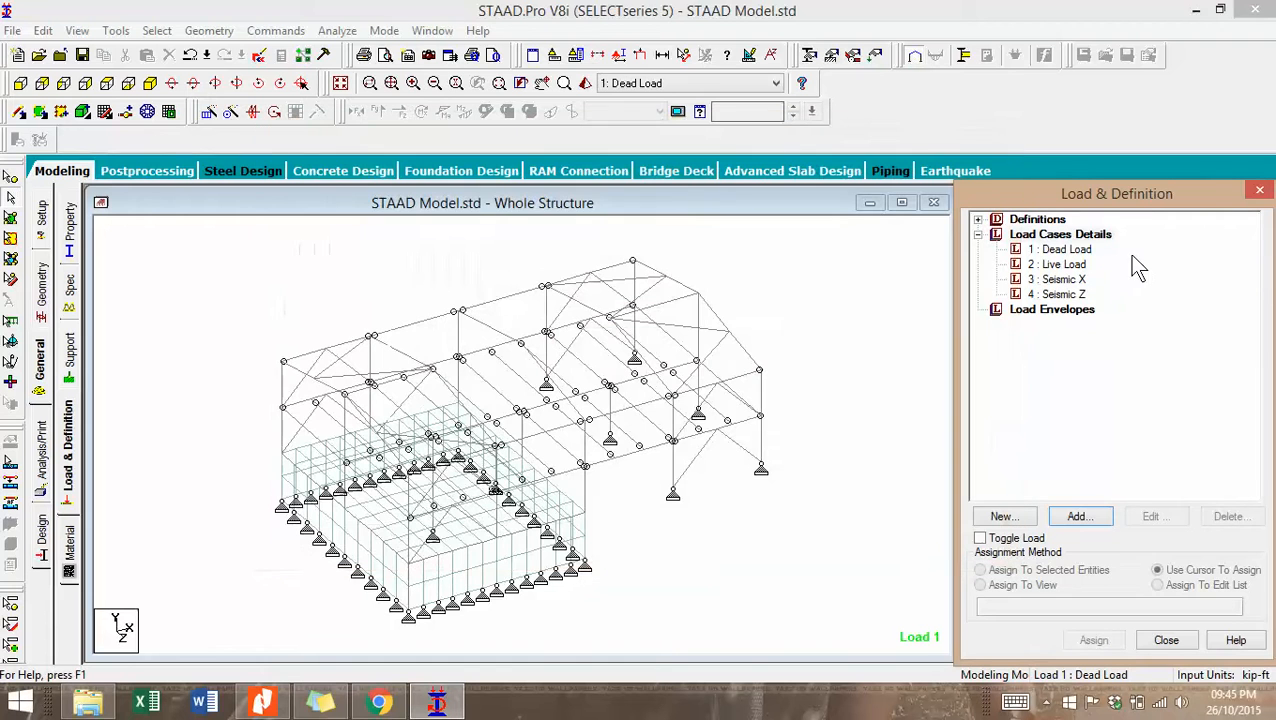
Add a selfweight load in the Y direction with factor -1 to the Dead Load case.
click(1070, 249)
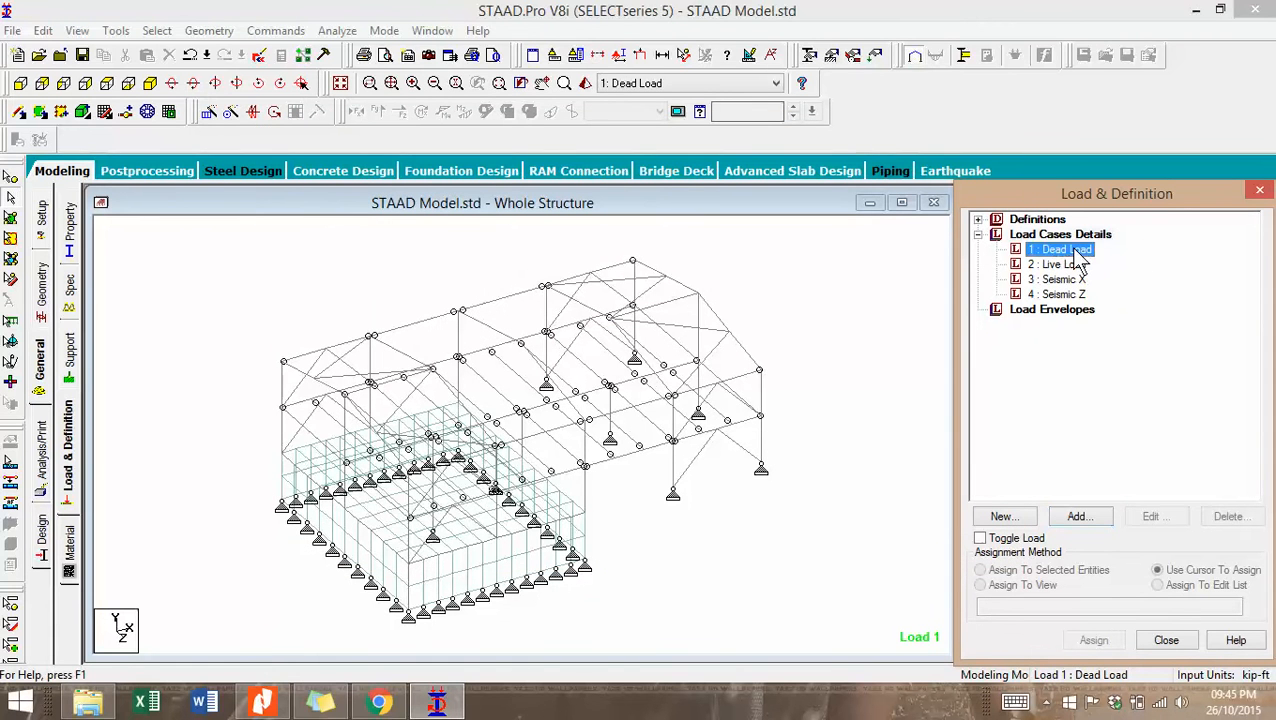
click(1080, 516)
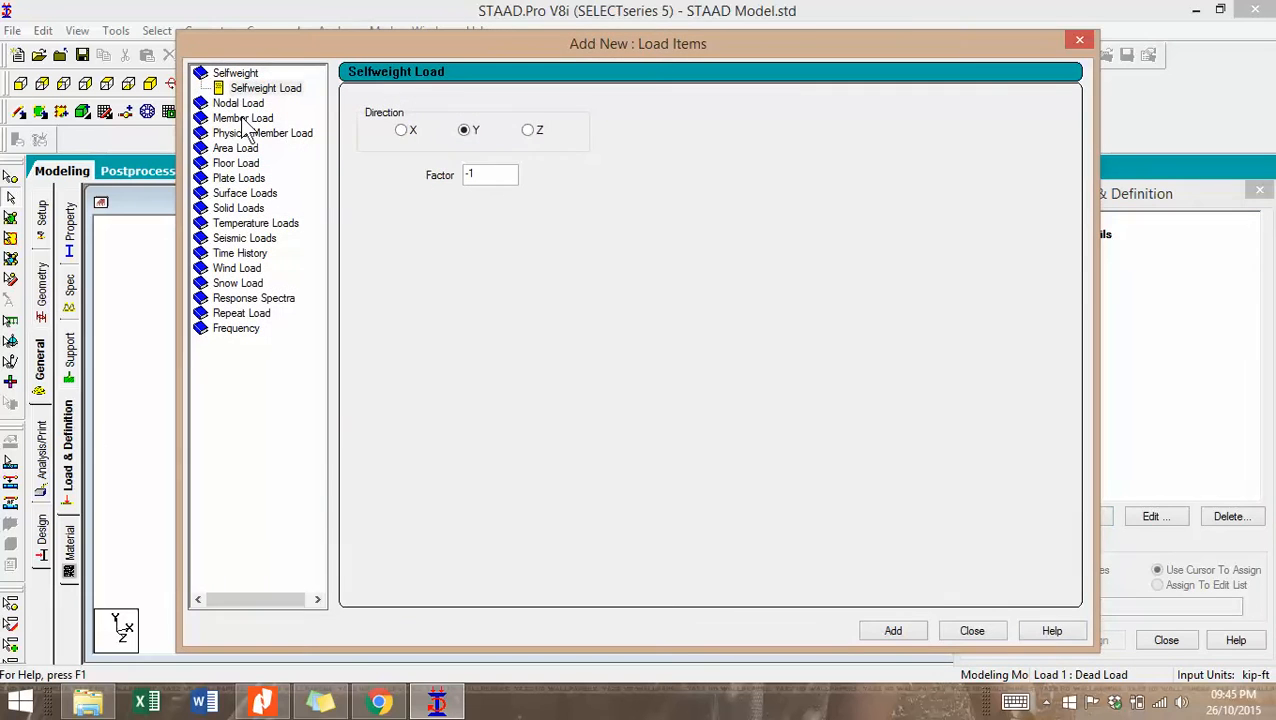
click(258, 88)
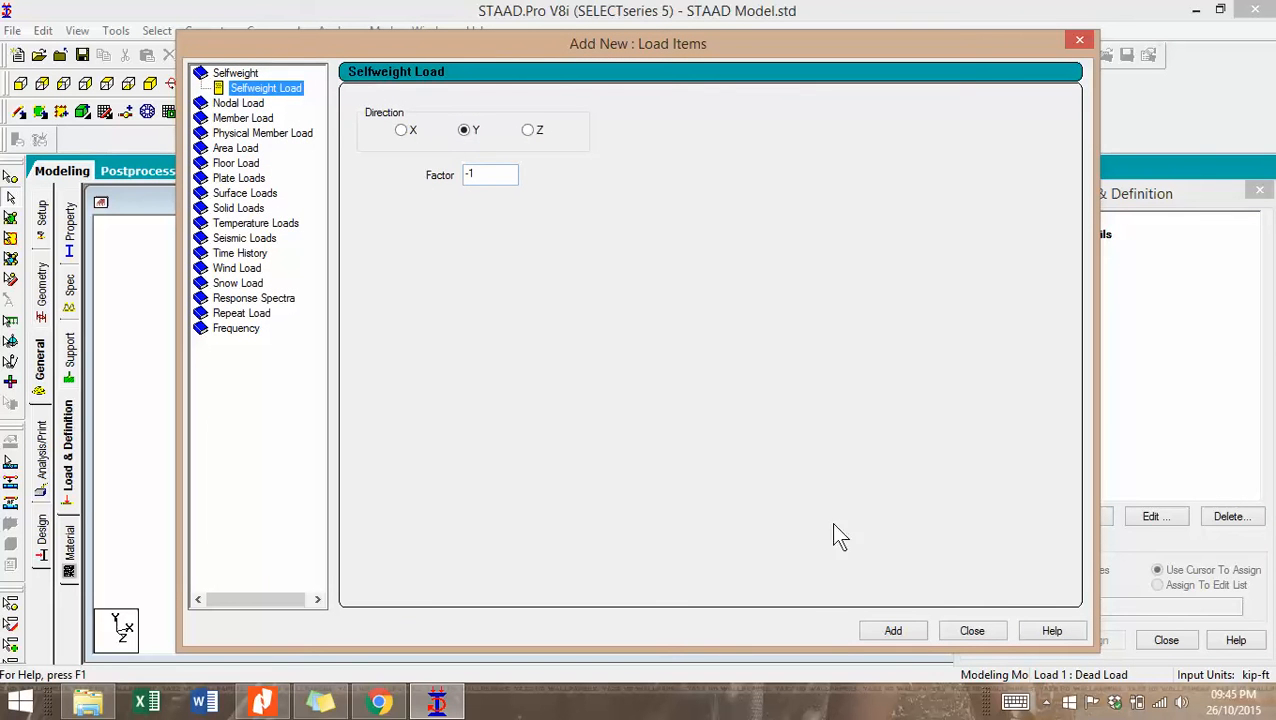
click(905, 631)
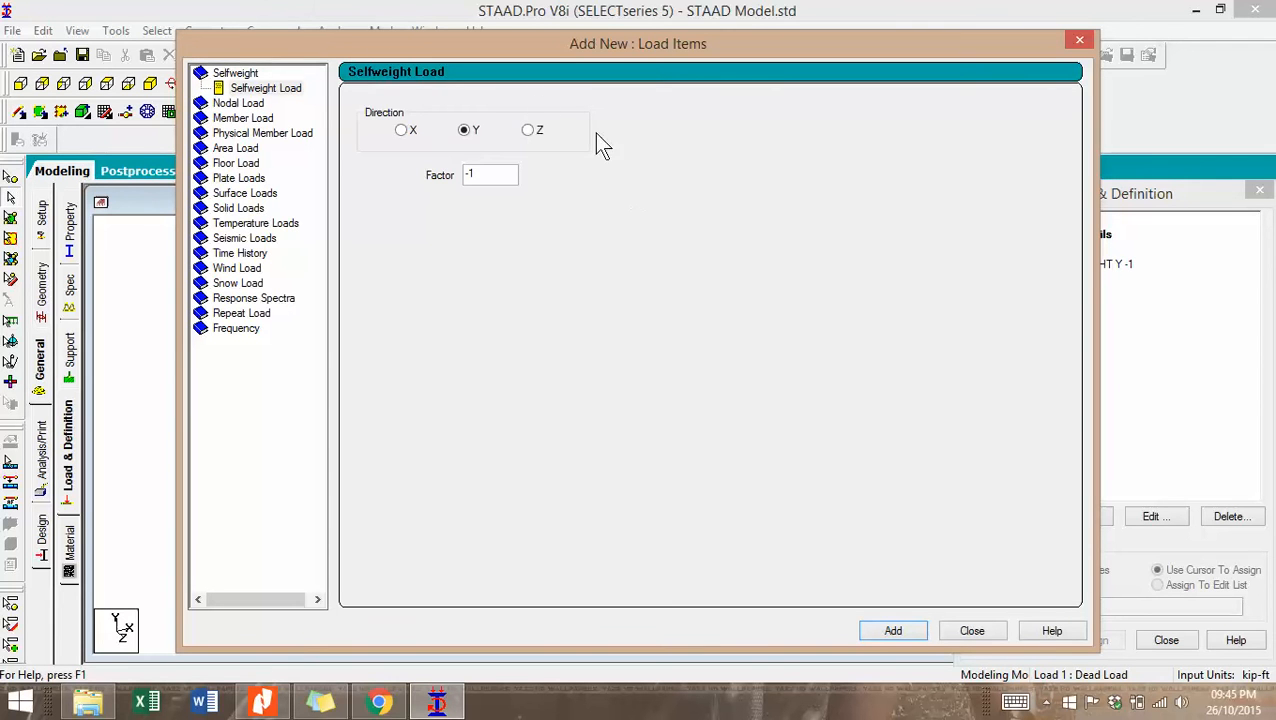
Add a full-plate pressure load of -0.02 kip/ft2 in the GY direction to the Dead Load case.
click(226, 180)
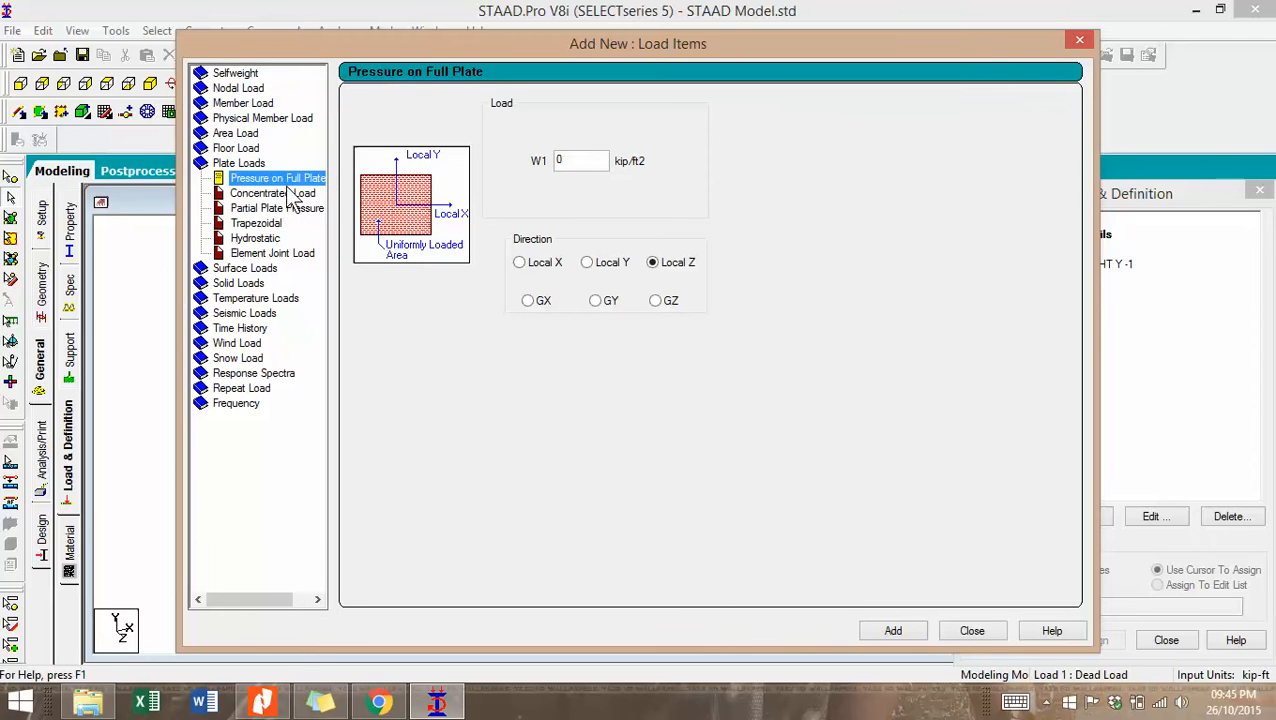
key(Tab)
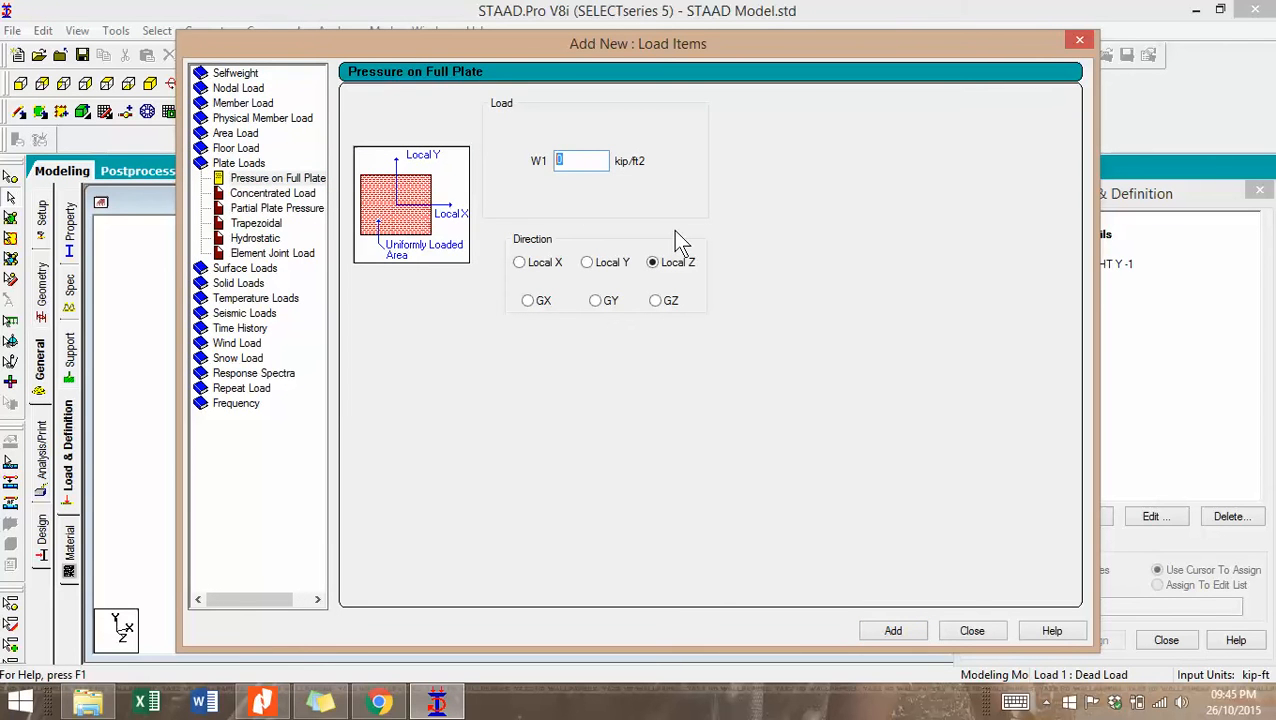
text(-0.02)
click(596, 301)
click(893, 631)
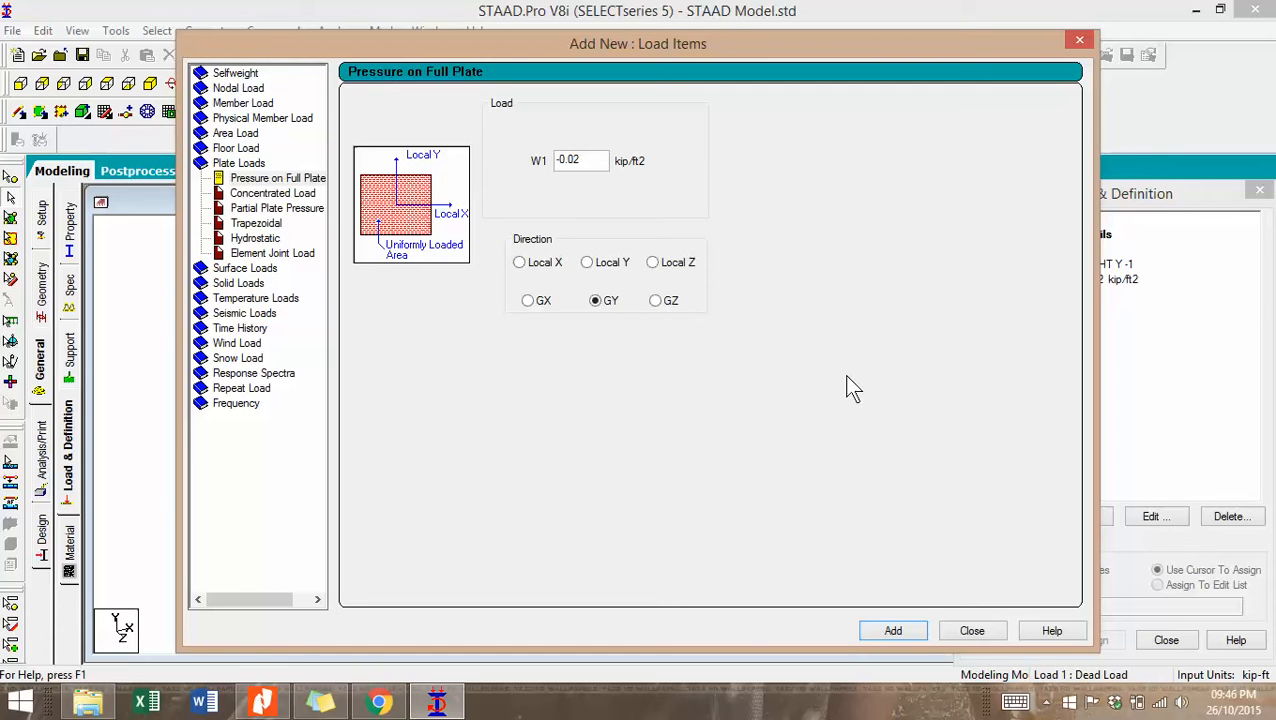
Set up a Y-range floor load with a pressure of -0.05 kip/ft2 in Global Y, declining the auto save.
click(266, 239)
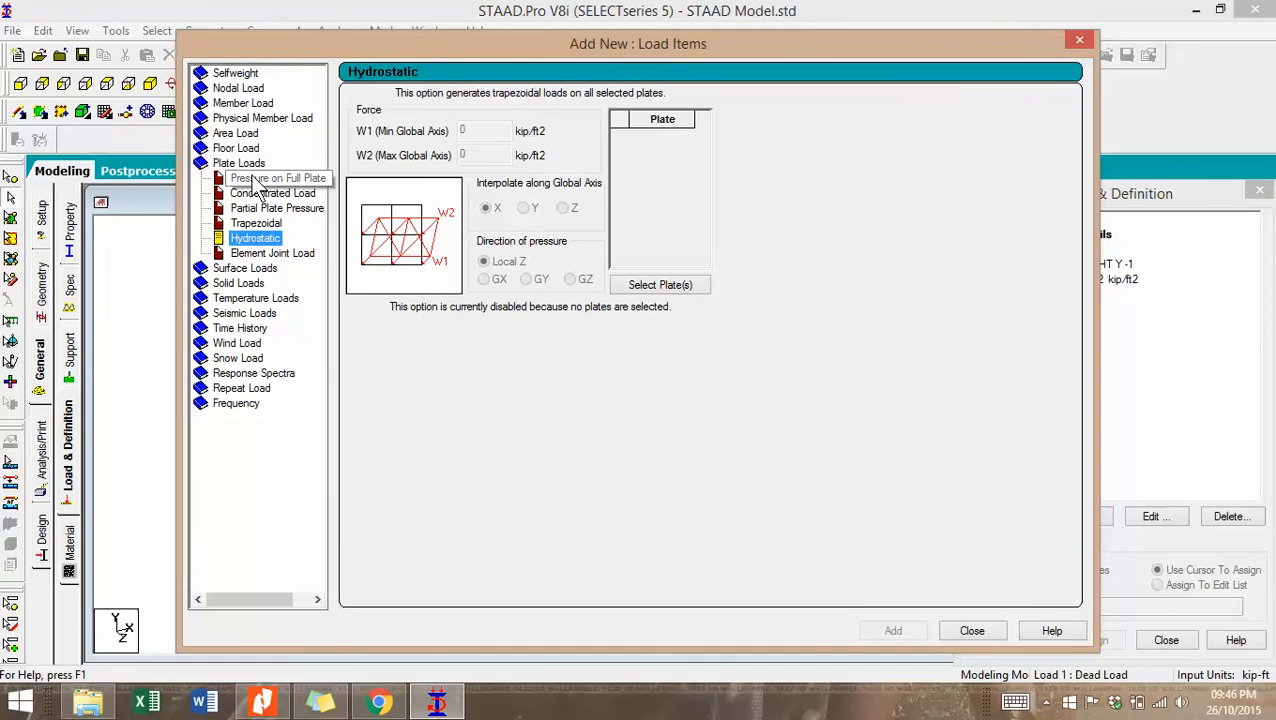
click(237, 150)
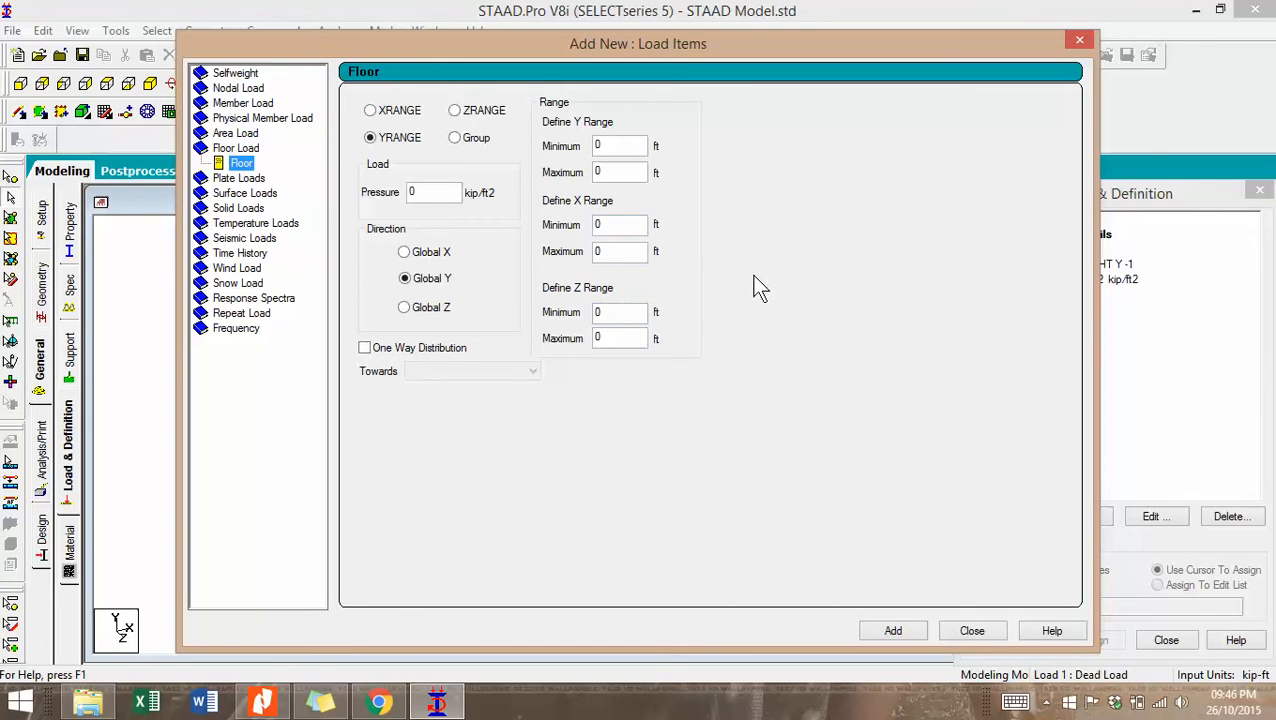
click(416, 188)
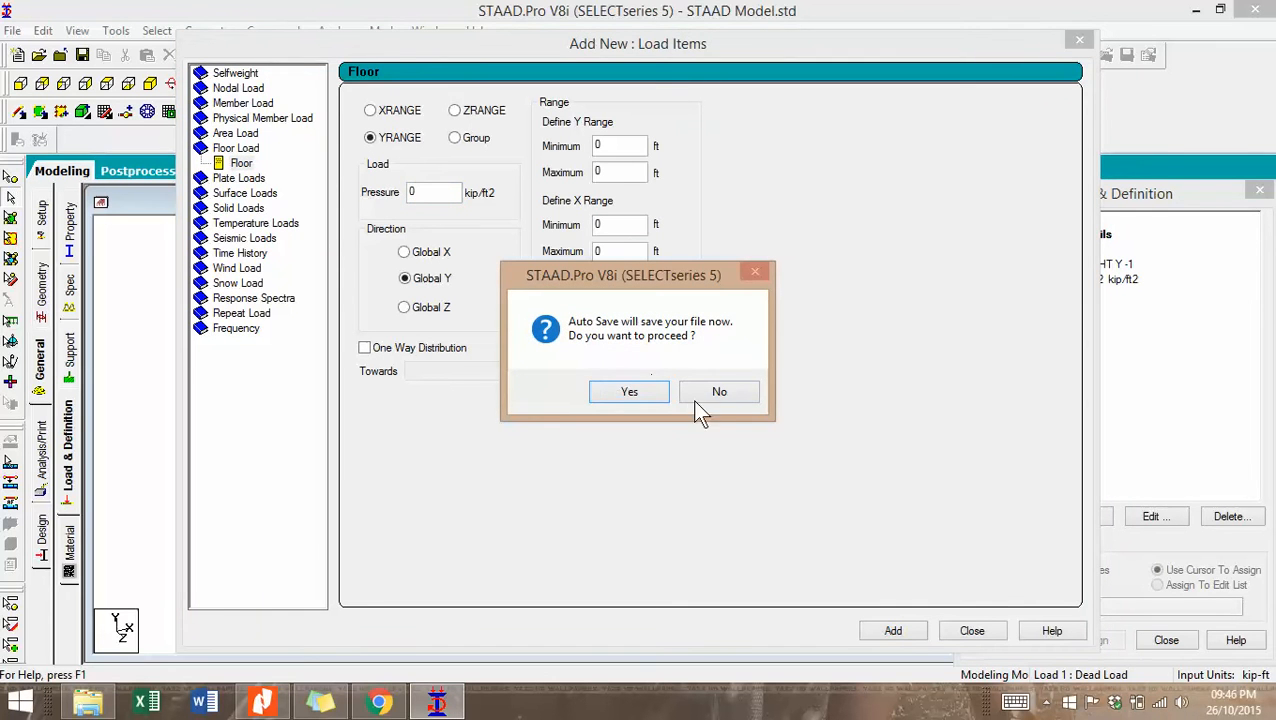
click(719, 391)
text(-0.05)
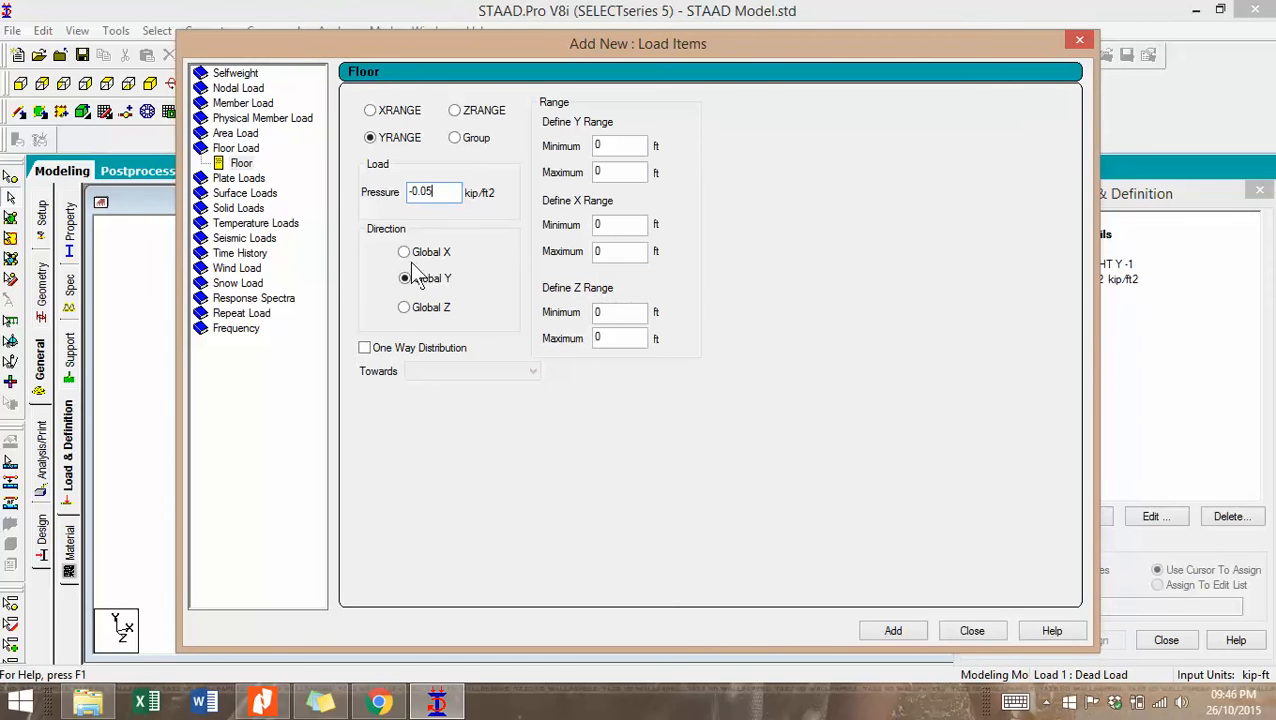
Limit the floor load to a Y range of 12 to 13 ft, enable one-way distribution and add it.
drag(619, 148, 582, 147)
drag(600, 45, 850, 22)
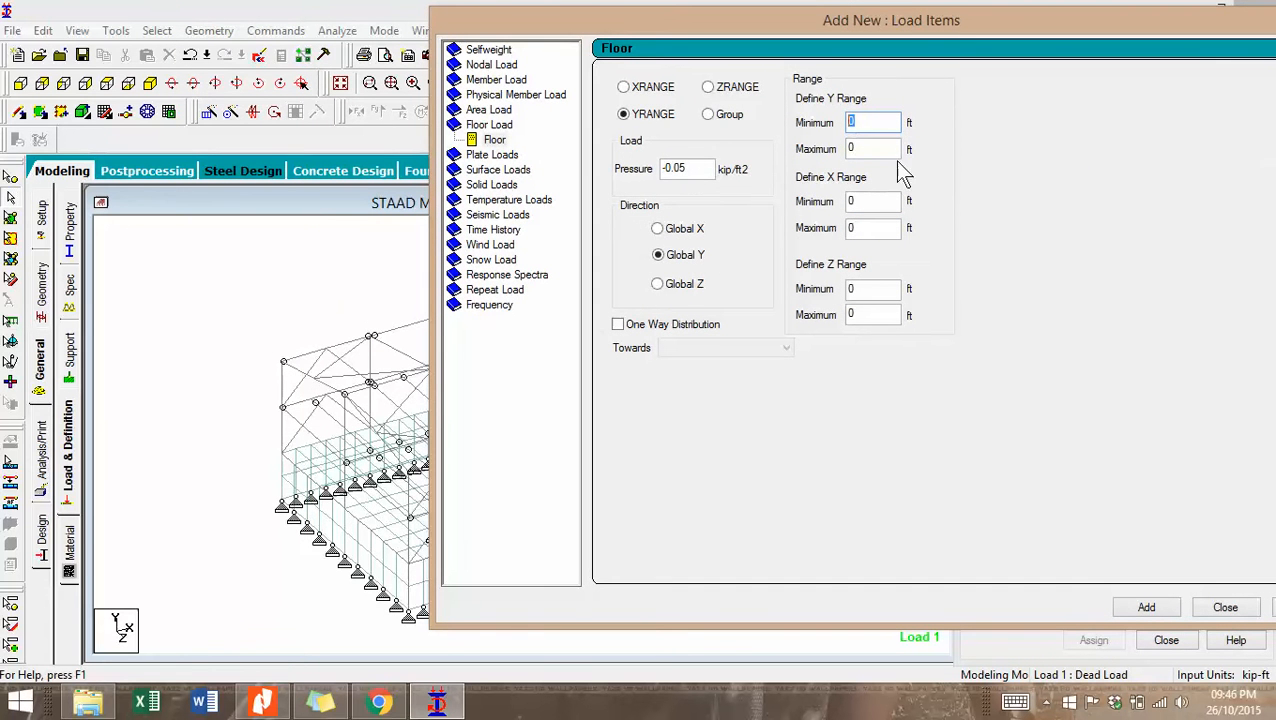
text(12)
key(Tab)
text(13)
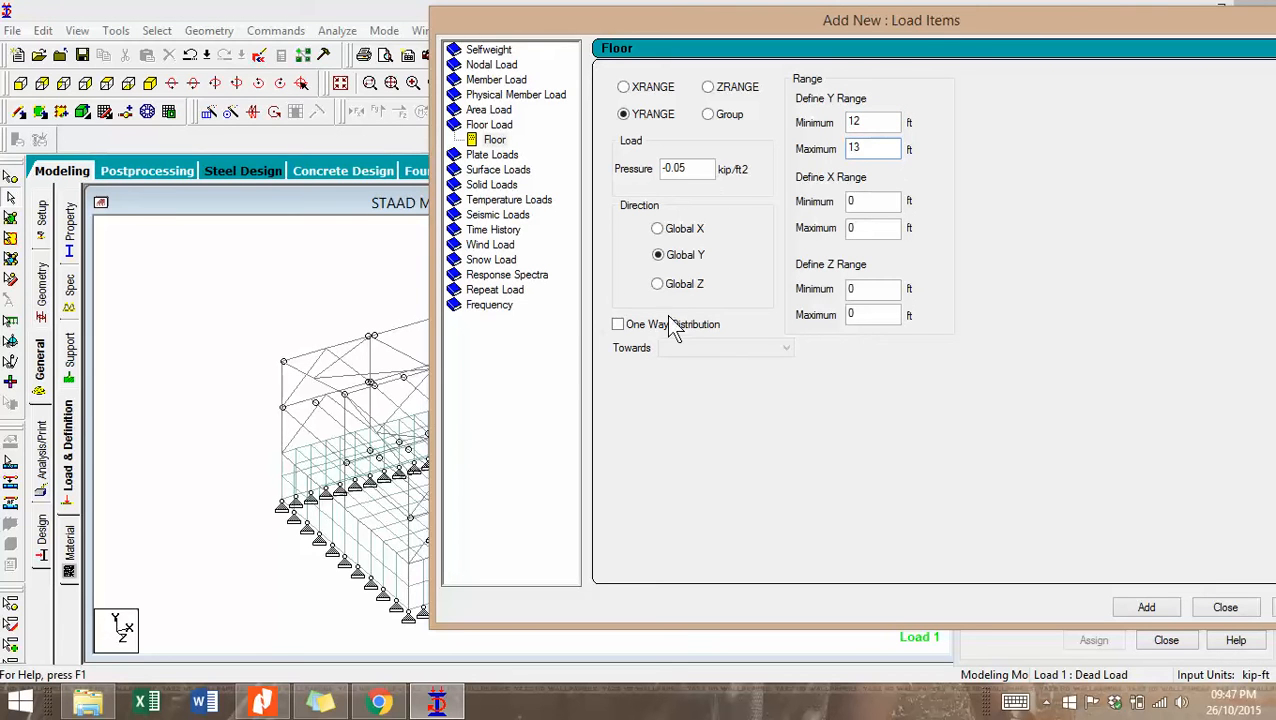
click(620, 324)
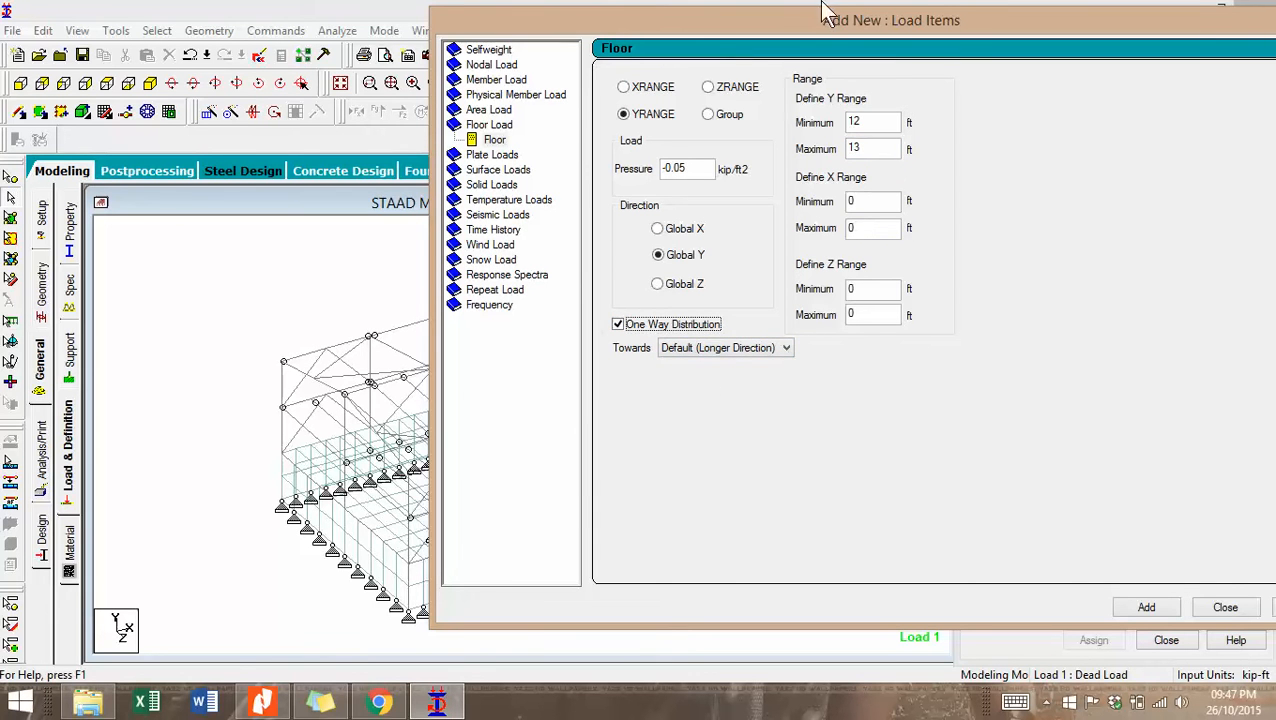
drag(822, 16, 418, 25)
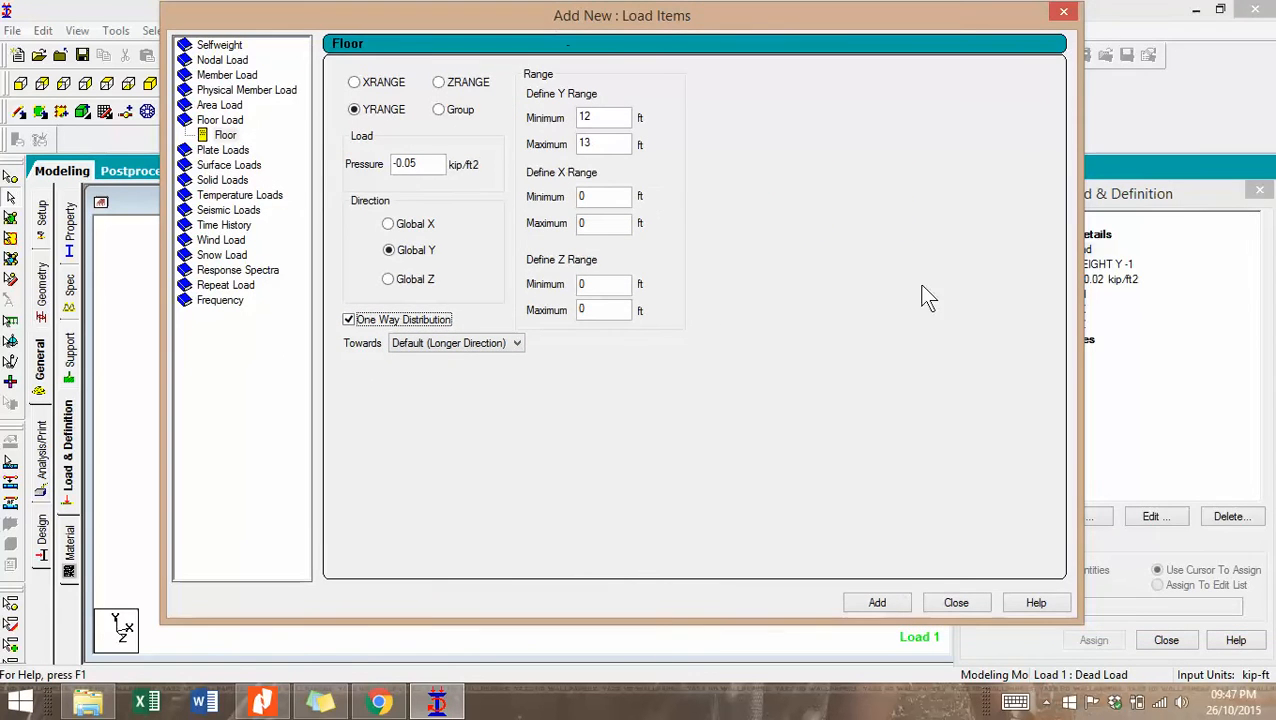
click(894, 600)
click(1046, 703)
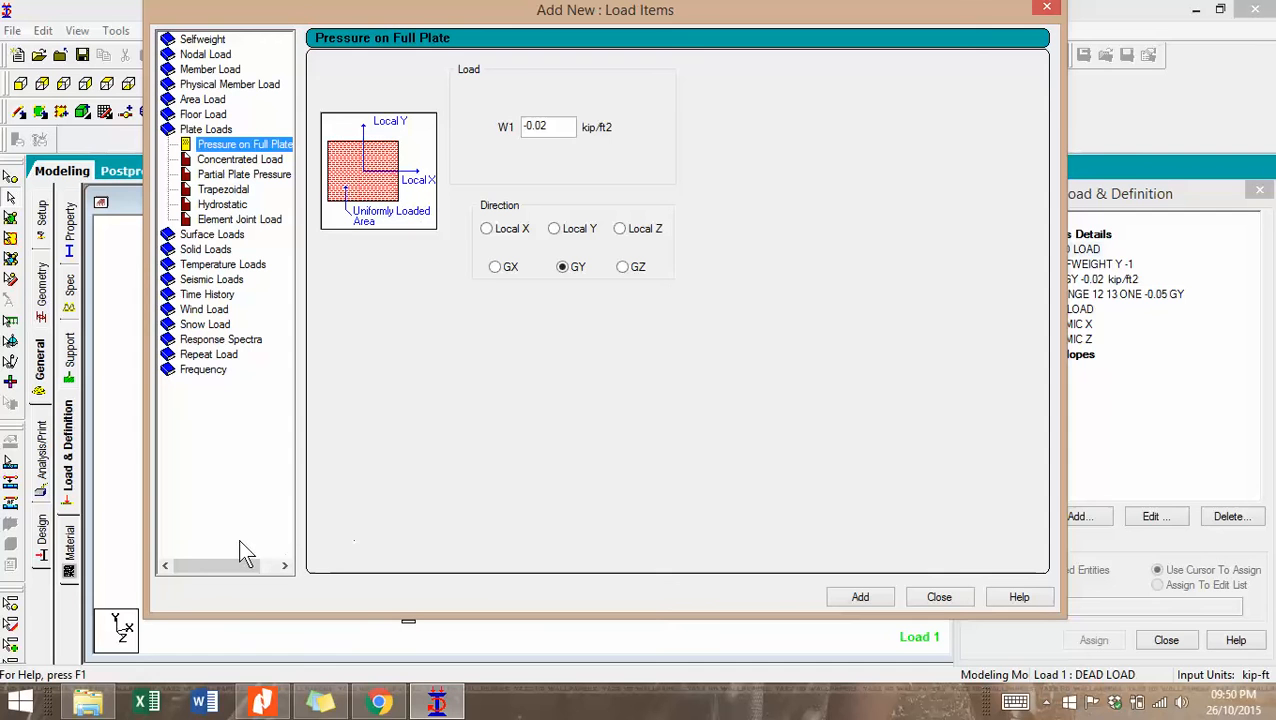
Choose the hydrostatic plate load and, in the front view, select the basement wall plates along the structure's low-X end.
click(221, 205)
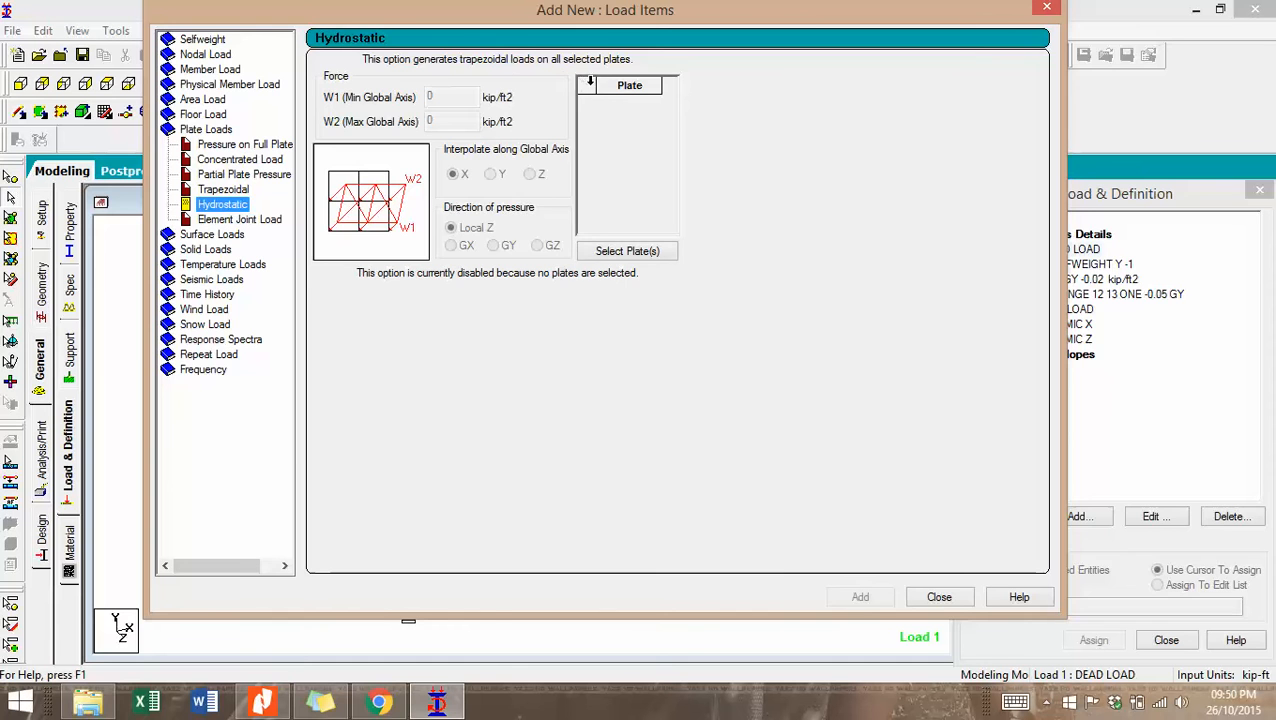
drag(682, 16, 1102, 12)
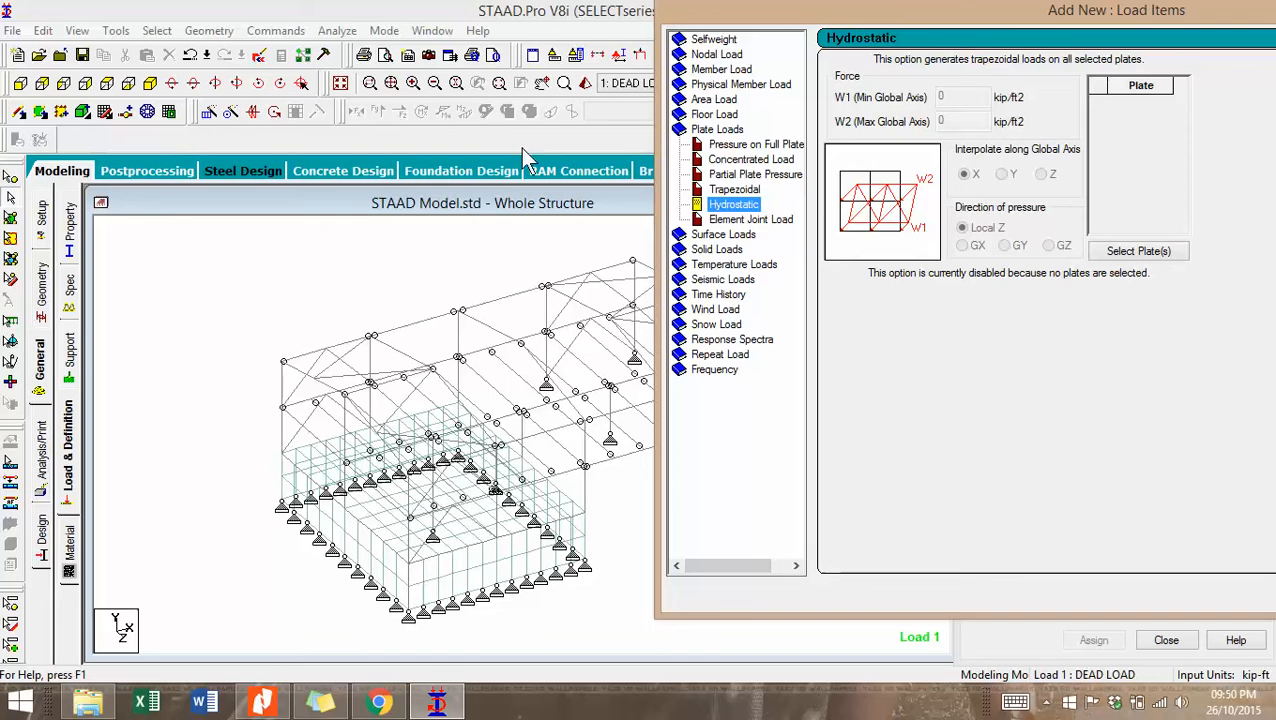
click(17, 85)
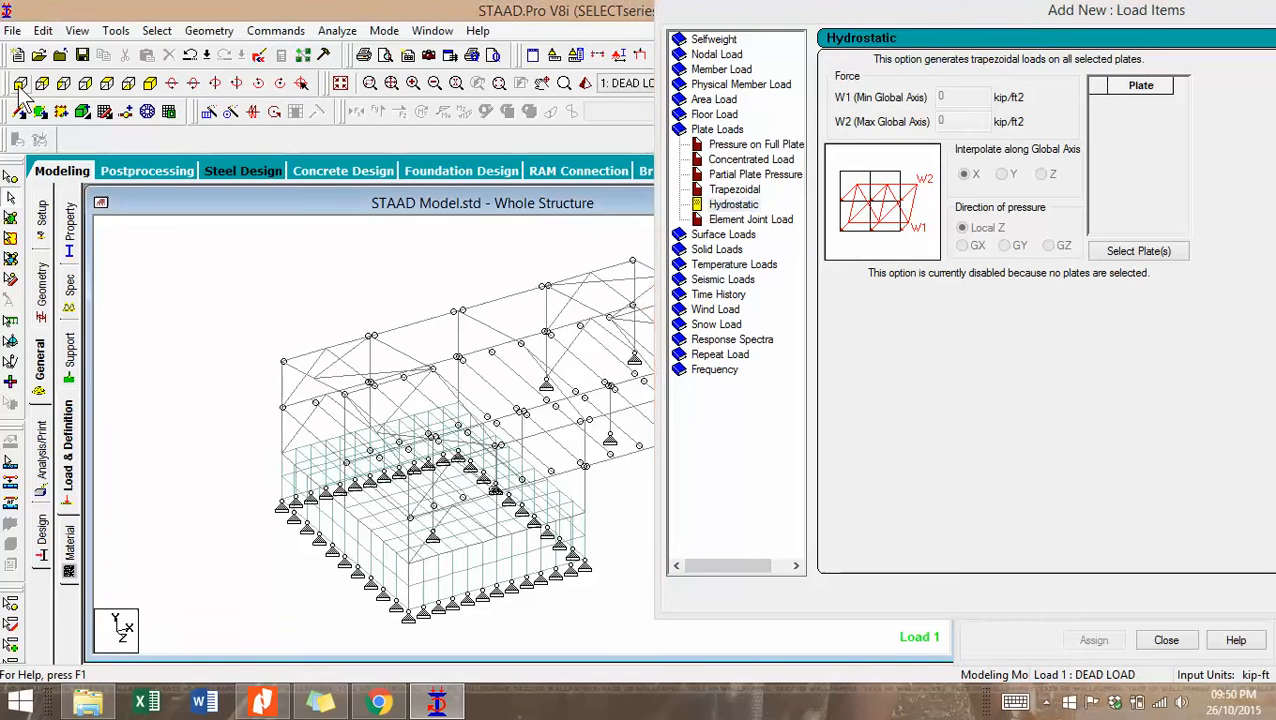
scroll(360, 516, down, 1)
scroll(318, 558, up, 2)
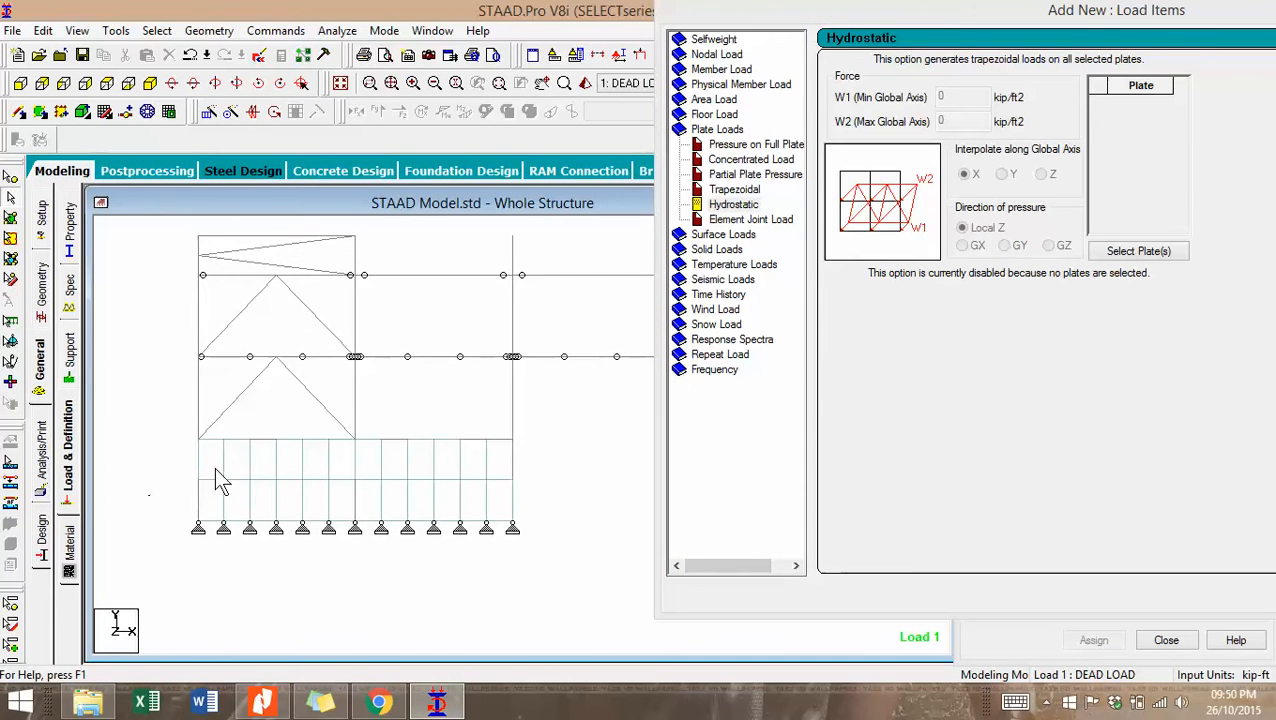
scroll(626, 482, down, 1)
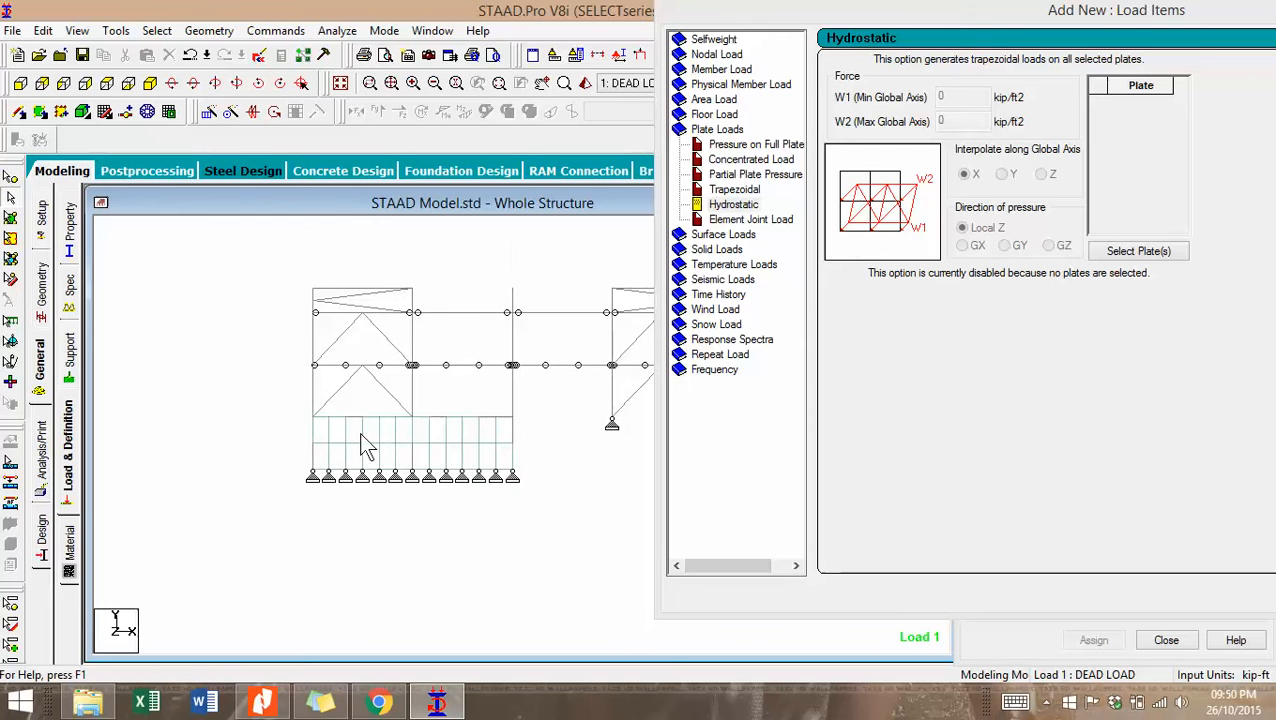
scroll(331, 463, up, 2)
drag(184, 434, 203, 551)
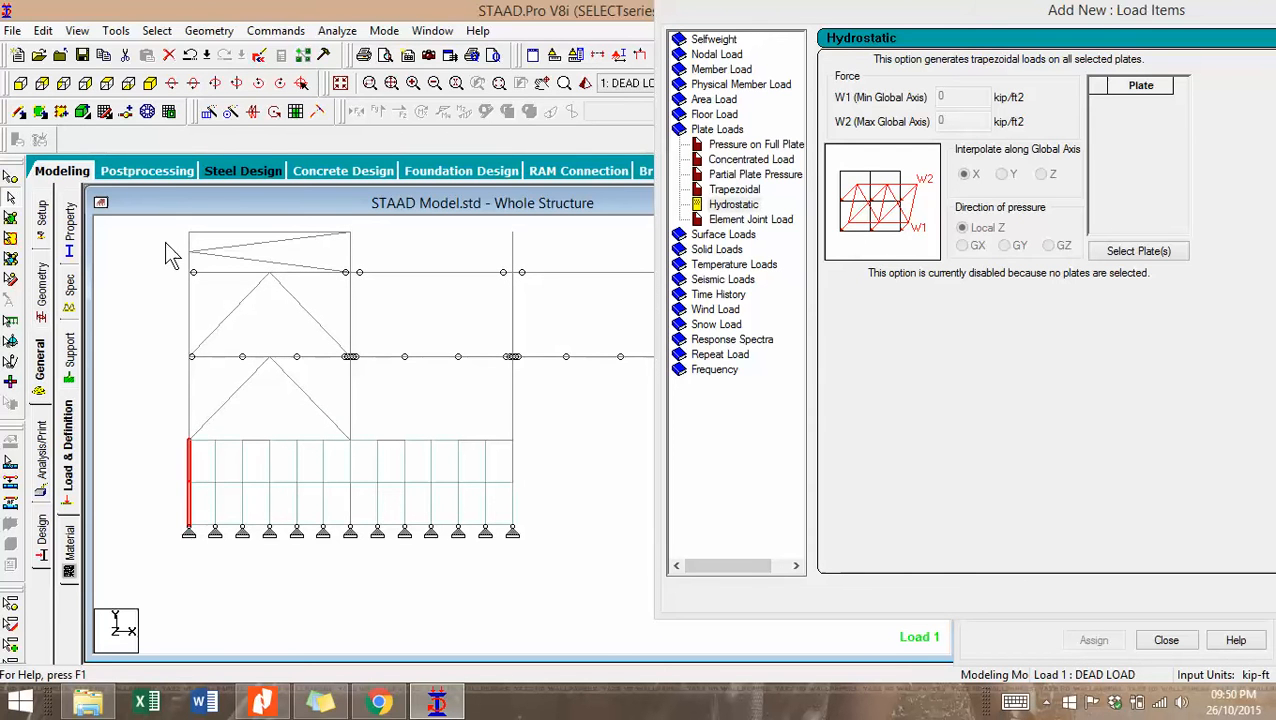
Select the basement wall plates at the low-X end and add a GX hydrostatic load with W1 of 0.42 kip/ft2, interpolated along Y.
click(10, 238)
drag(171, 420, 200, 488)
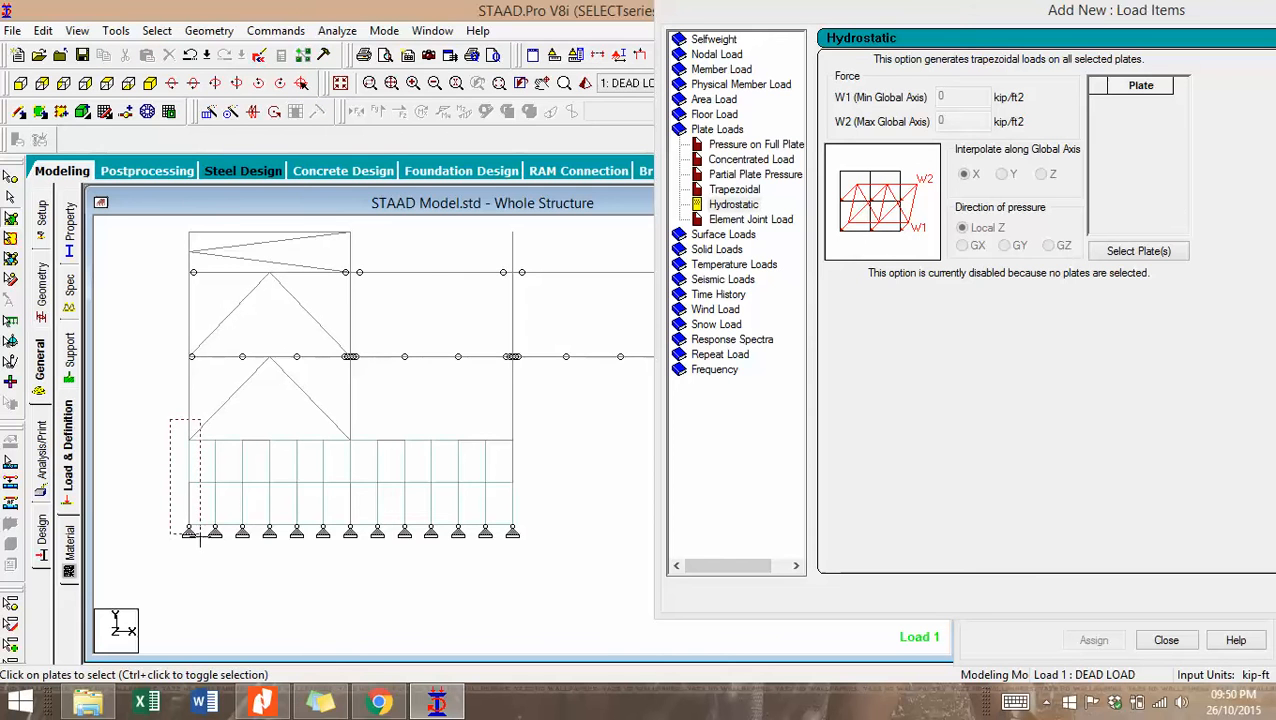
drag(200, 537, 201, 540)
click(150, 83)
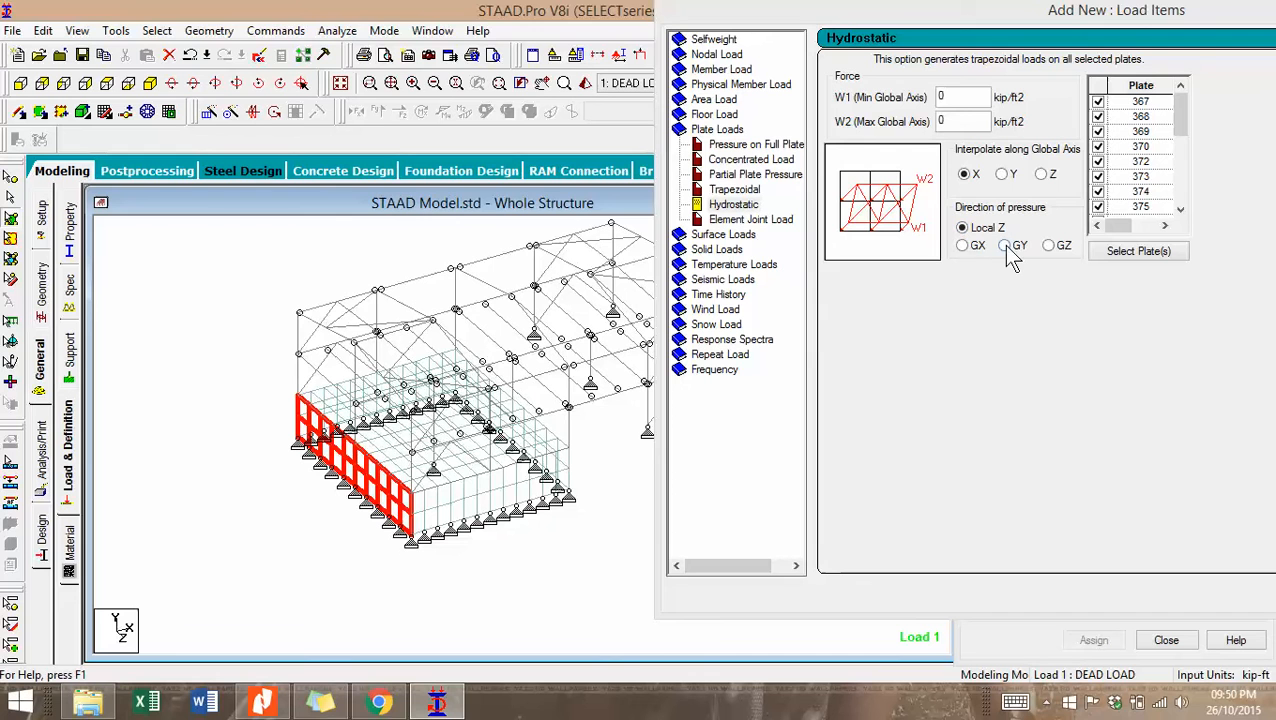
click(965, 247)
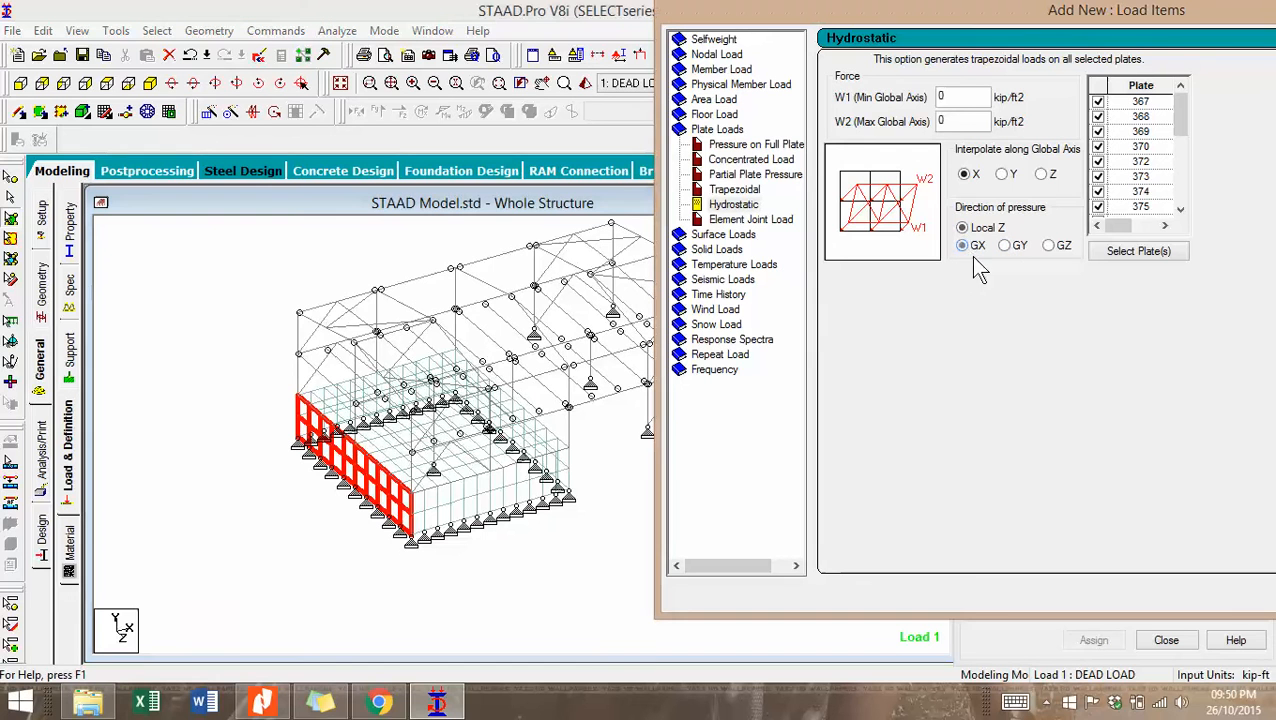
click(1002, 174)
double_click(941, 98)
drag(1048, 28, 821, 22)
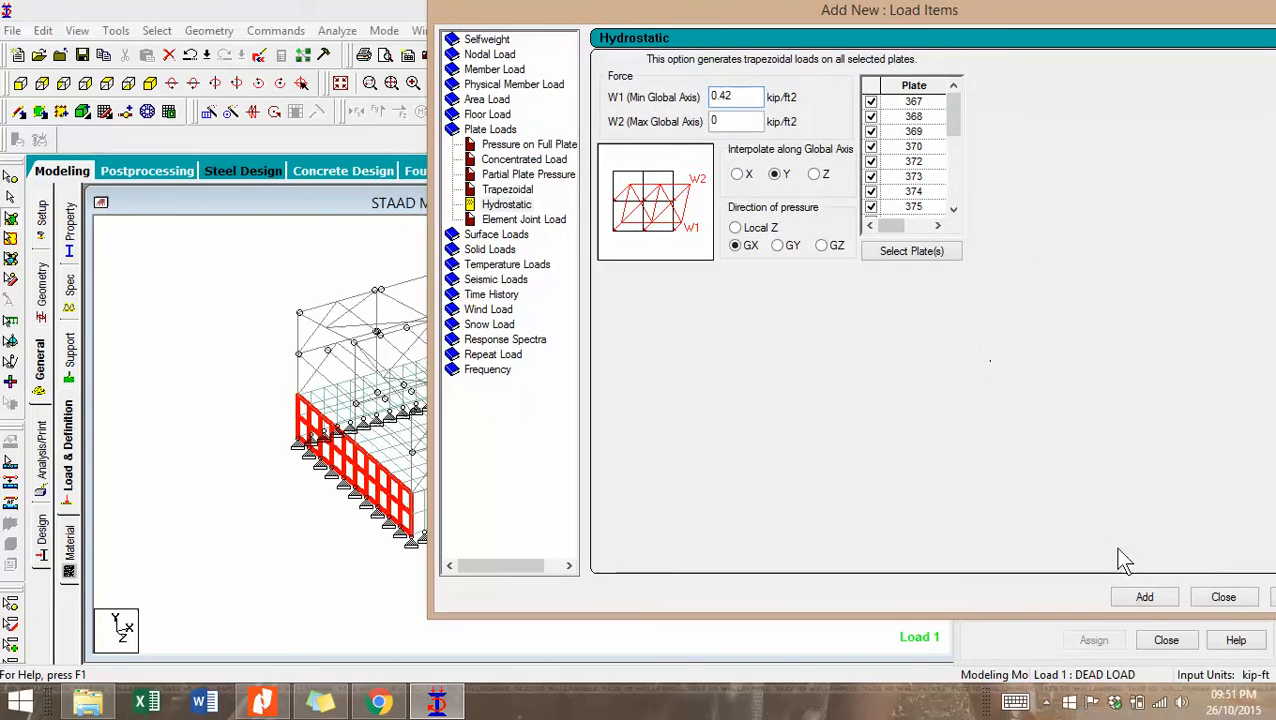
click(1144, 597)
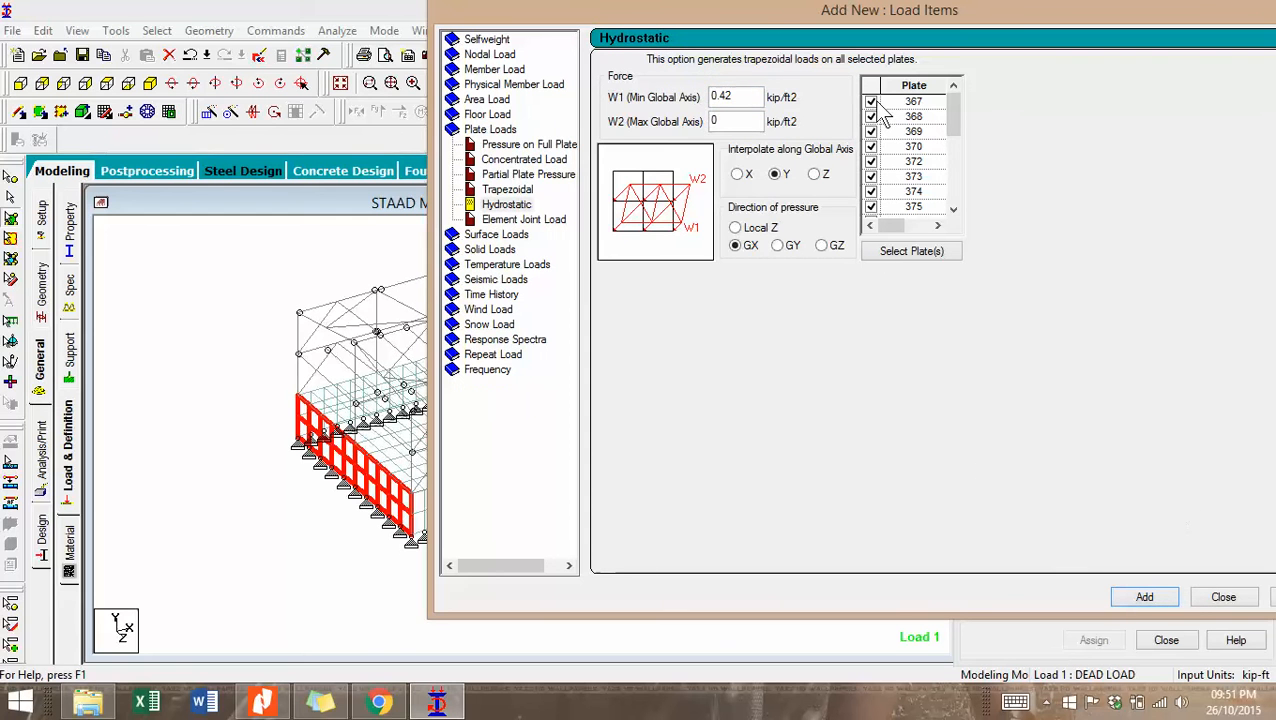
drag(926, 16, 693, 18)
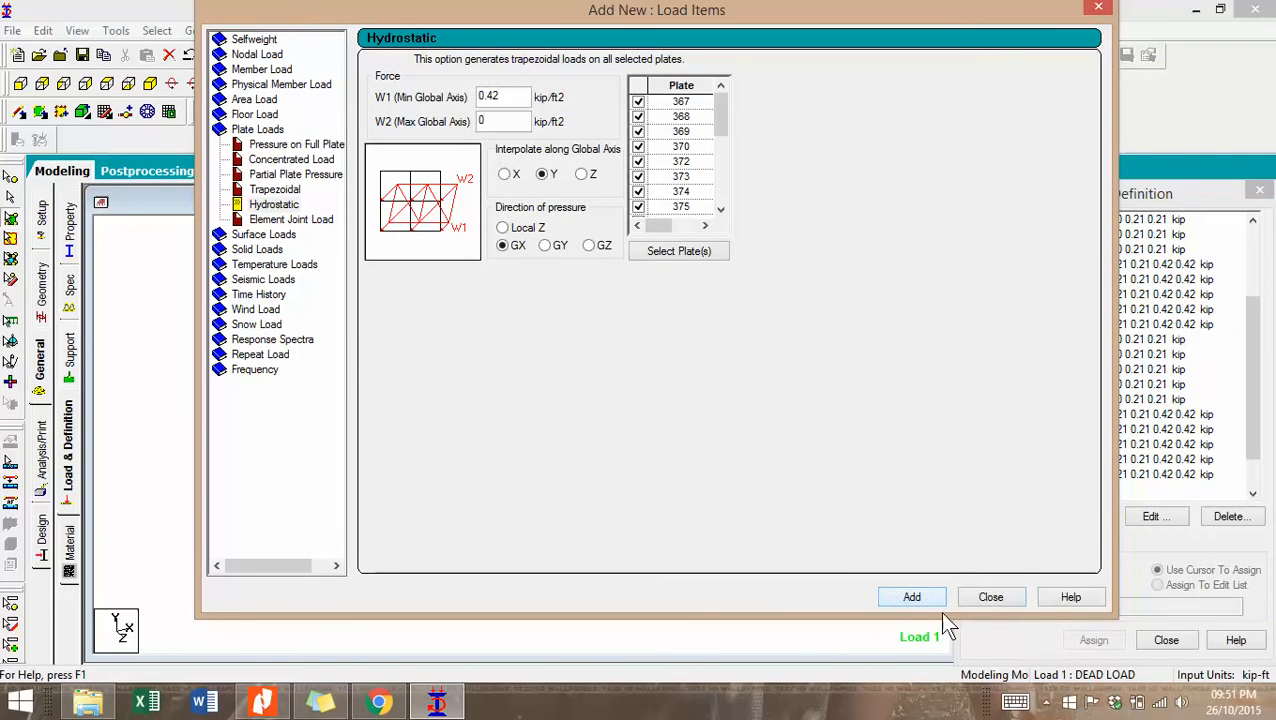
Select the basement wall plates at the high-X end and add a hydrostatic load in GX with W1 set to -0.42 kip/ft2.
drag(555, 20, 1180, 30)
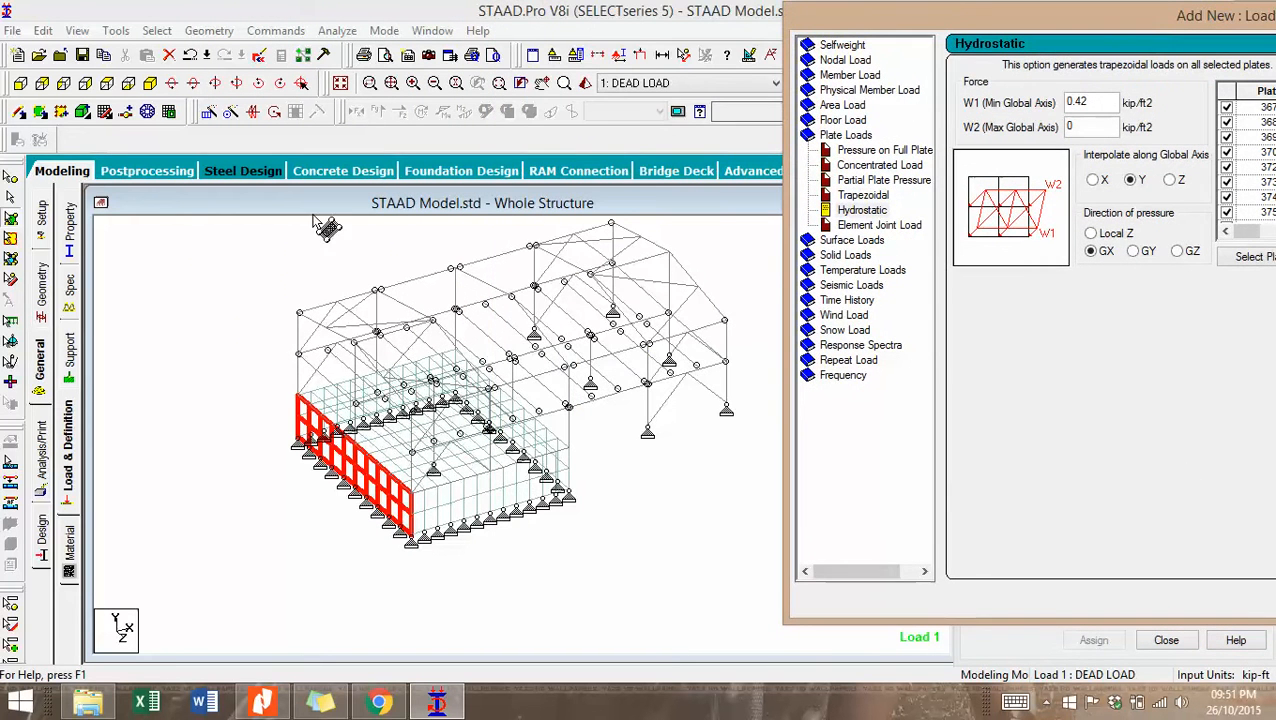
click(20, 83)
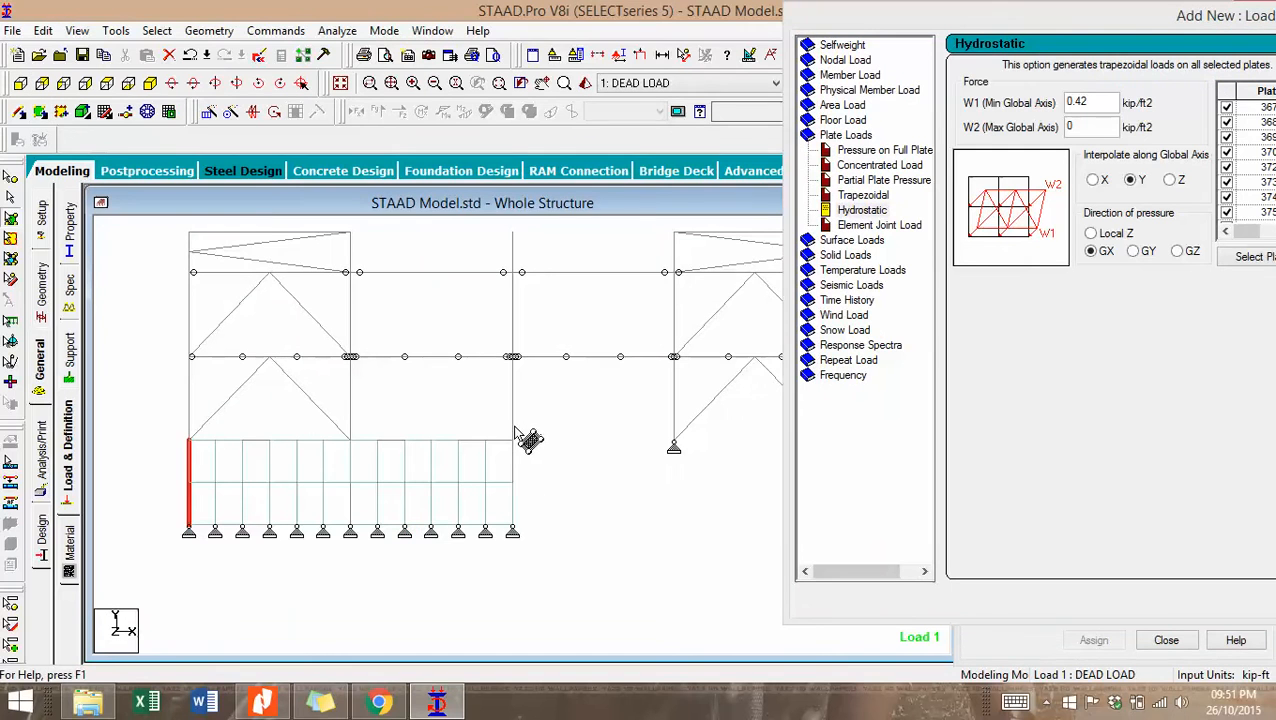
drag(508, 432, 575, 537)
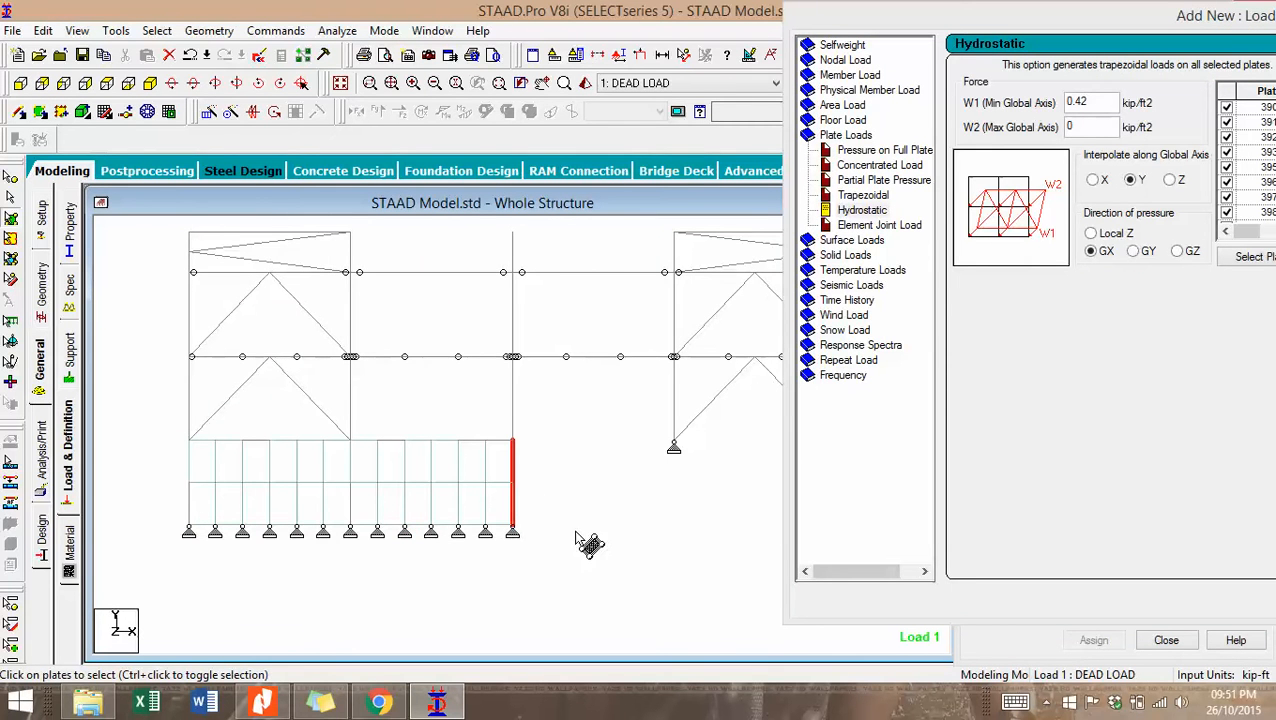
click(150, 83)
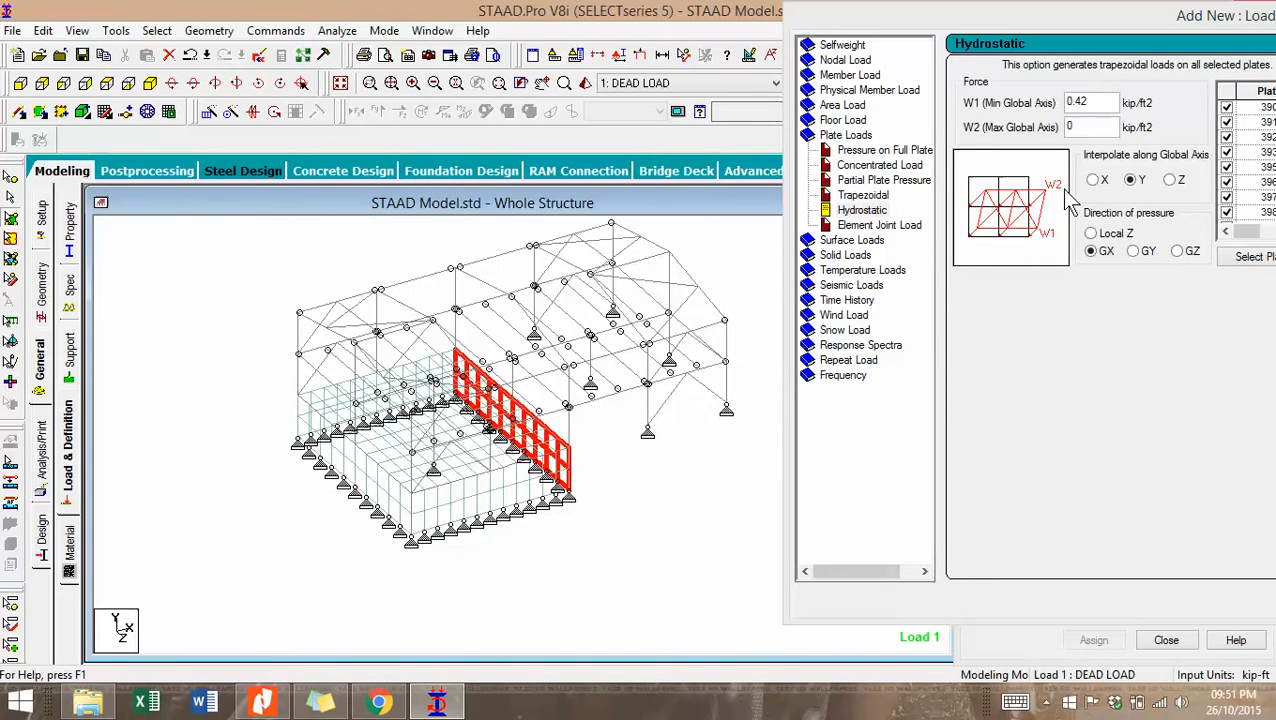
click(1076, 102)
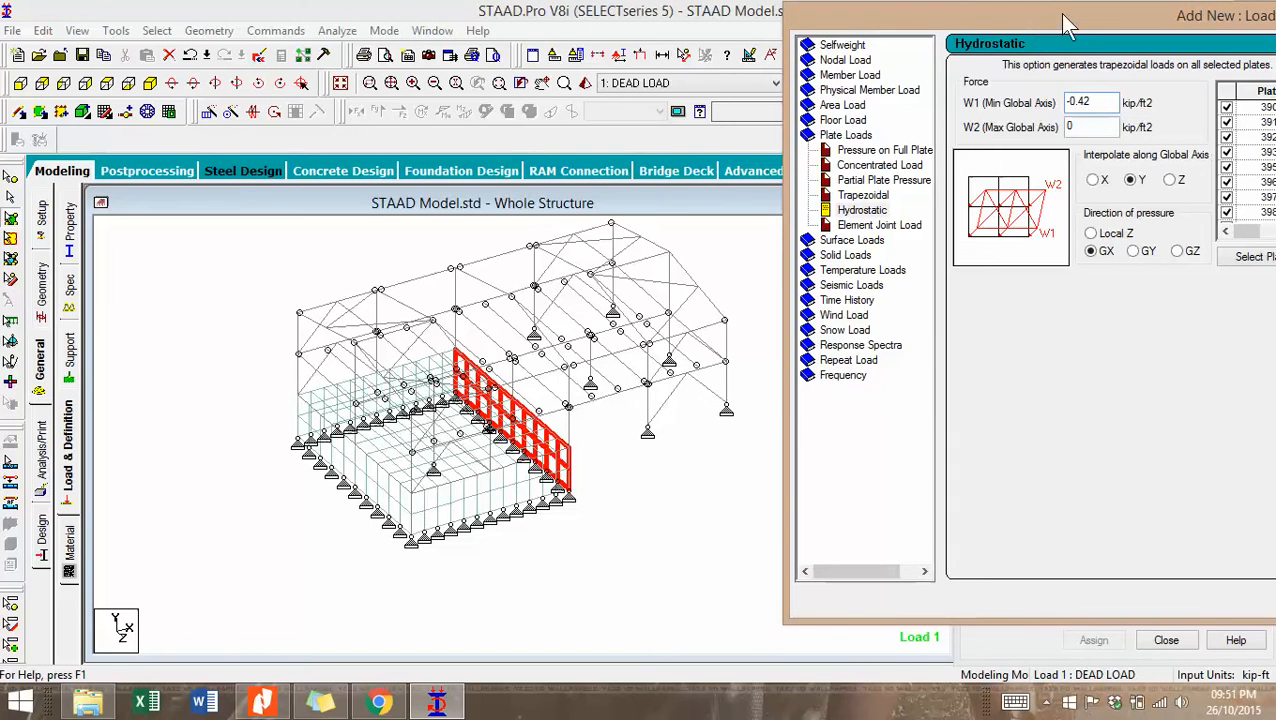
drag(1068, 25, 737, 19)
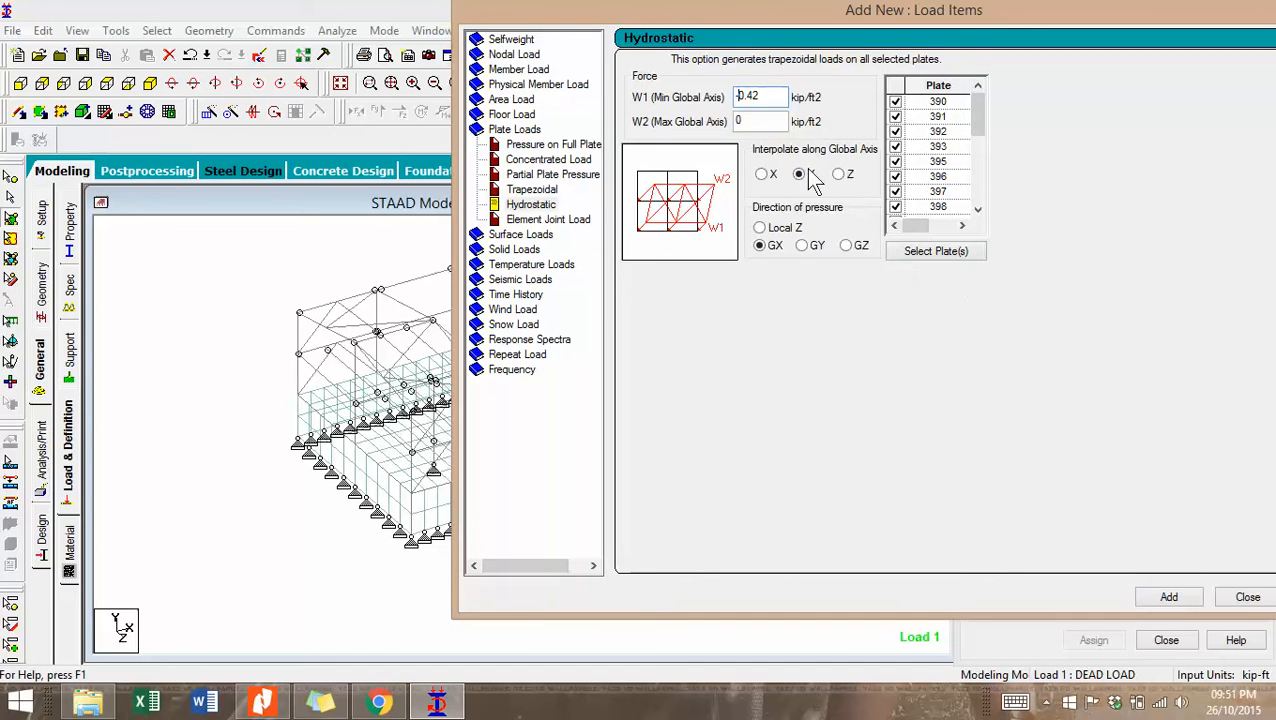
click(1176, 598)
Select the basement wall plates along the low-Z side and add a hydrostatic load in GZ with W1 set to 0.42 kip/ft2.
drag(904, 18, 1128, 20)
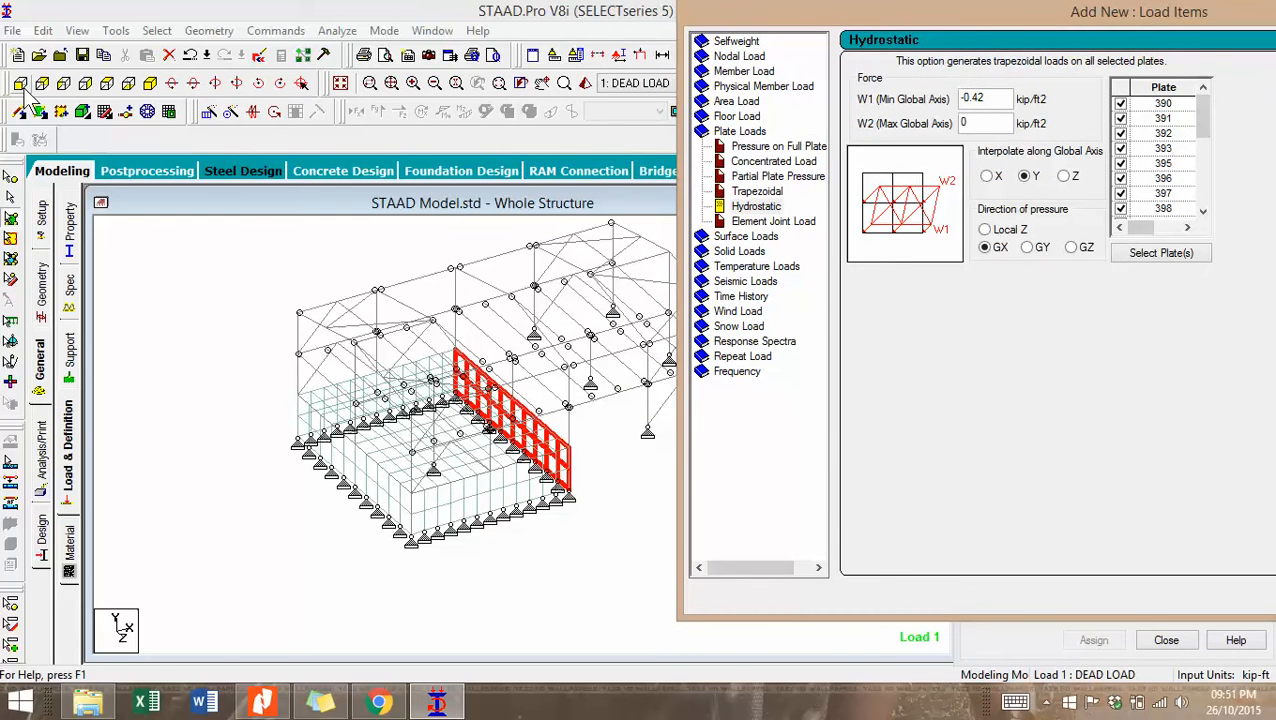
click(66, 85)
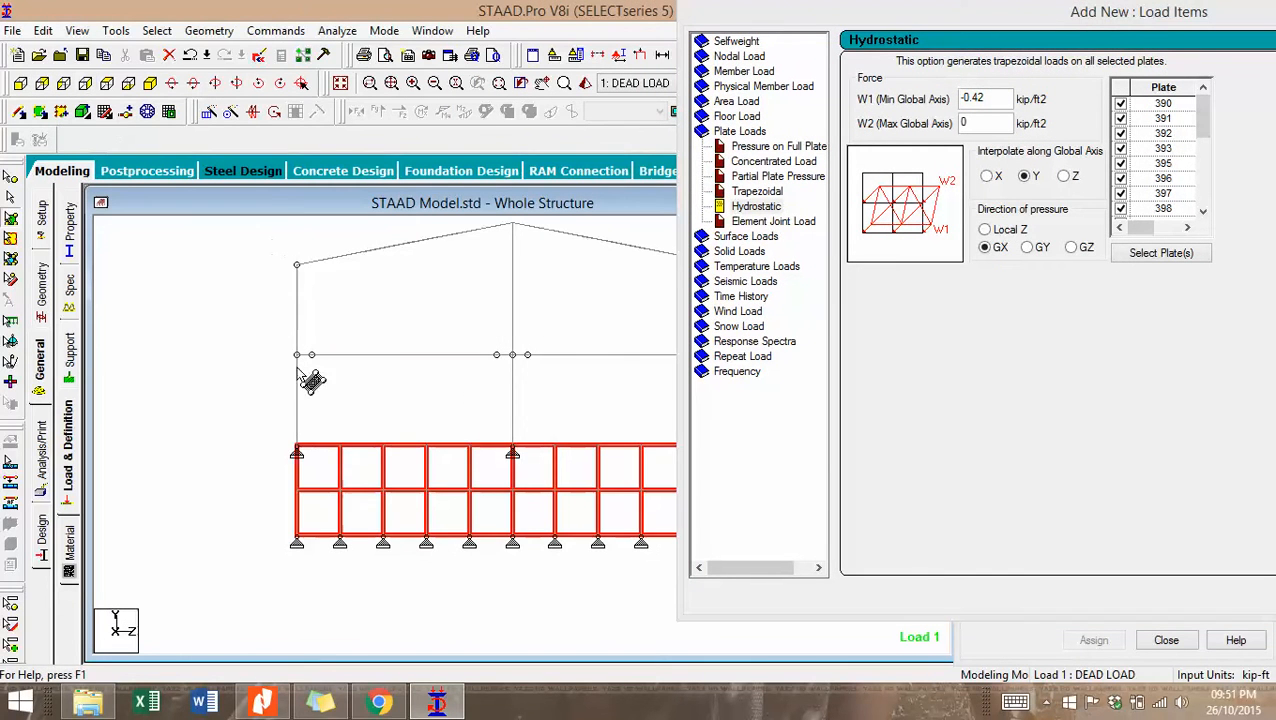
click(285, 447)
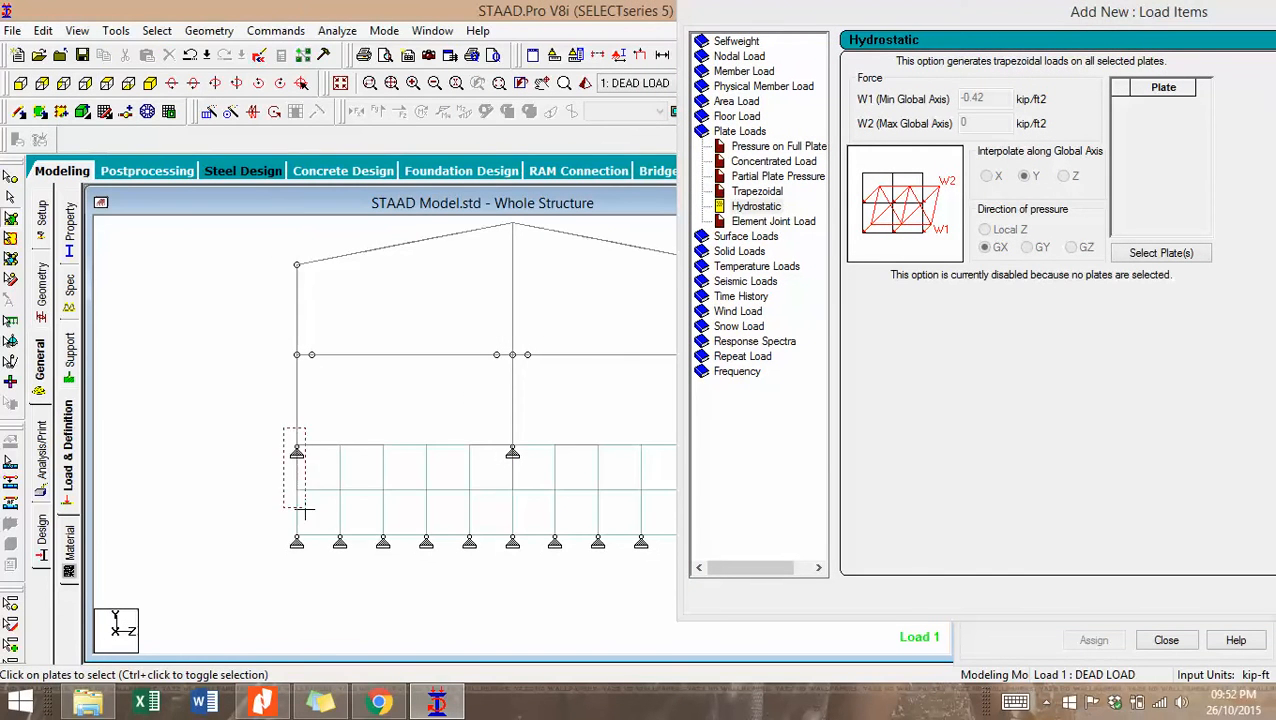
drag(305, 512, 310, 550)
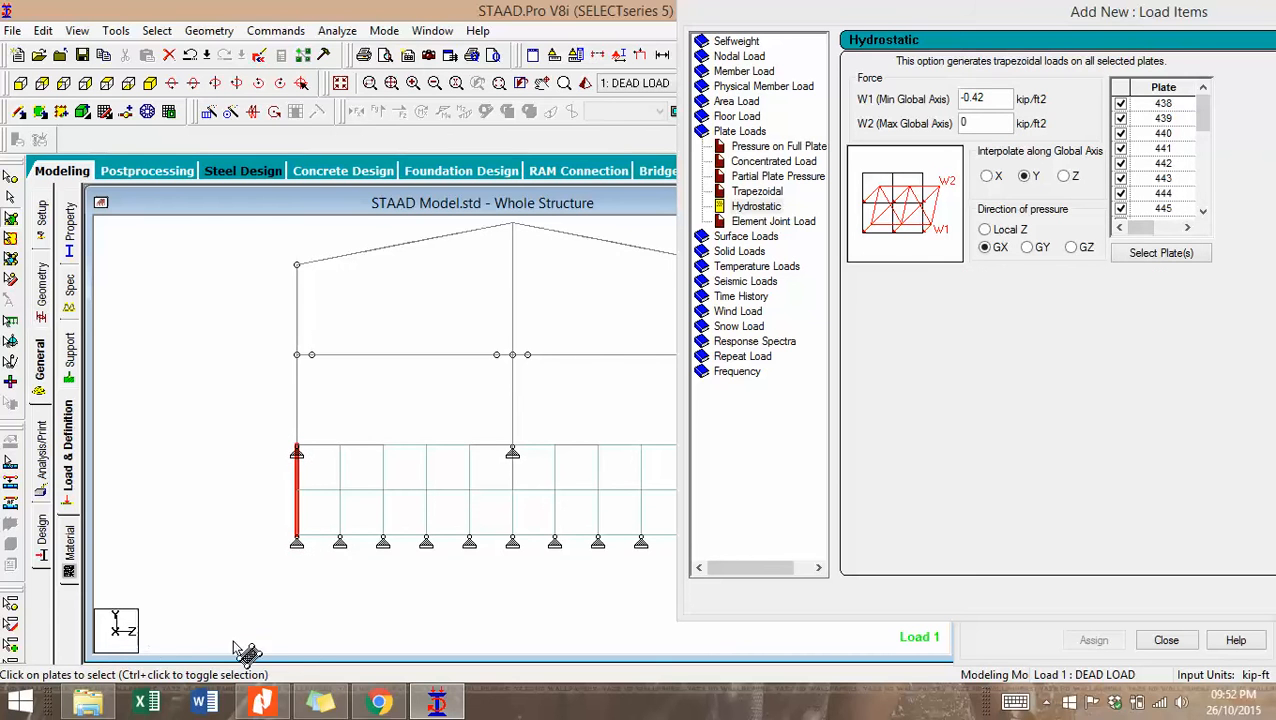
click(150, 84)
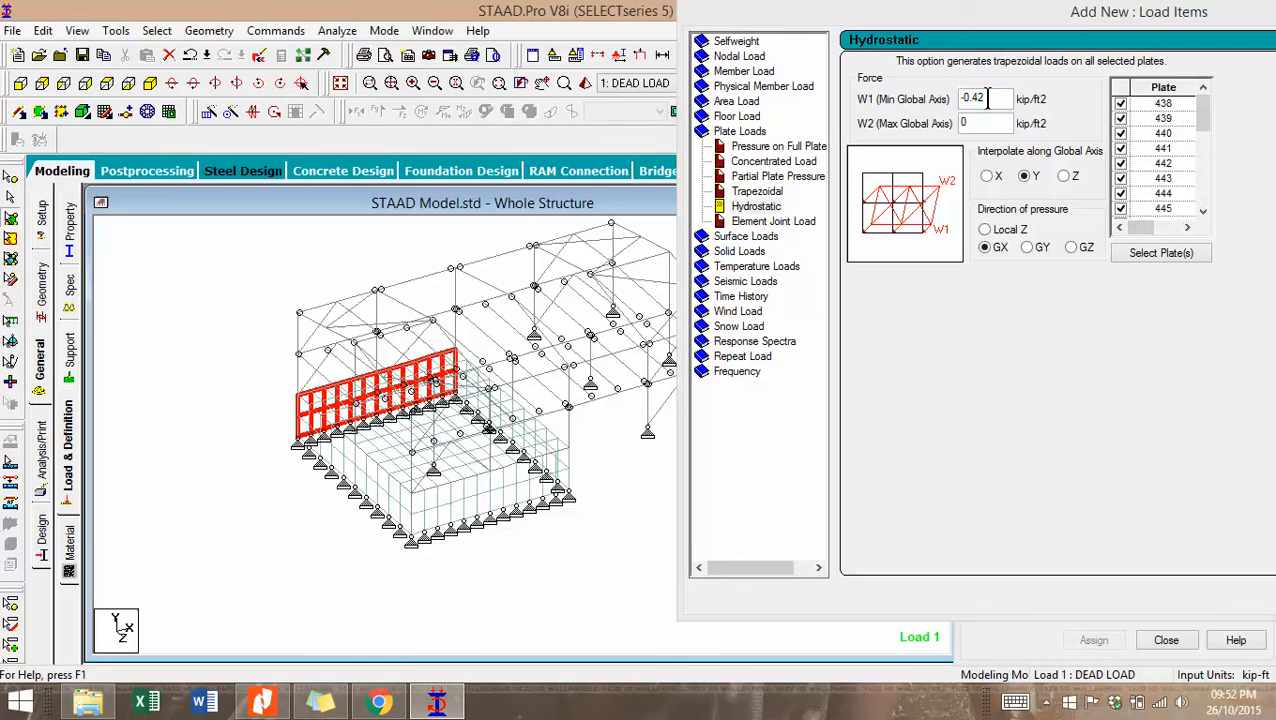
click(1070, 248)
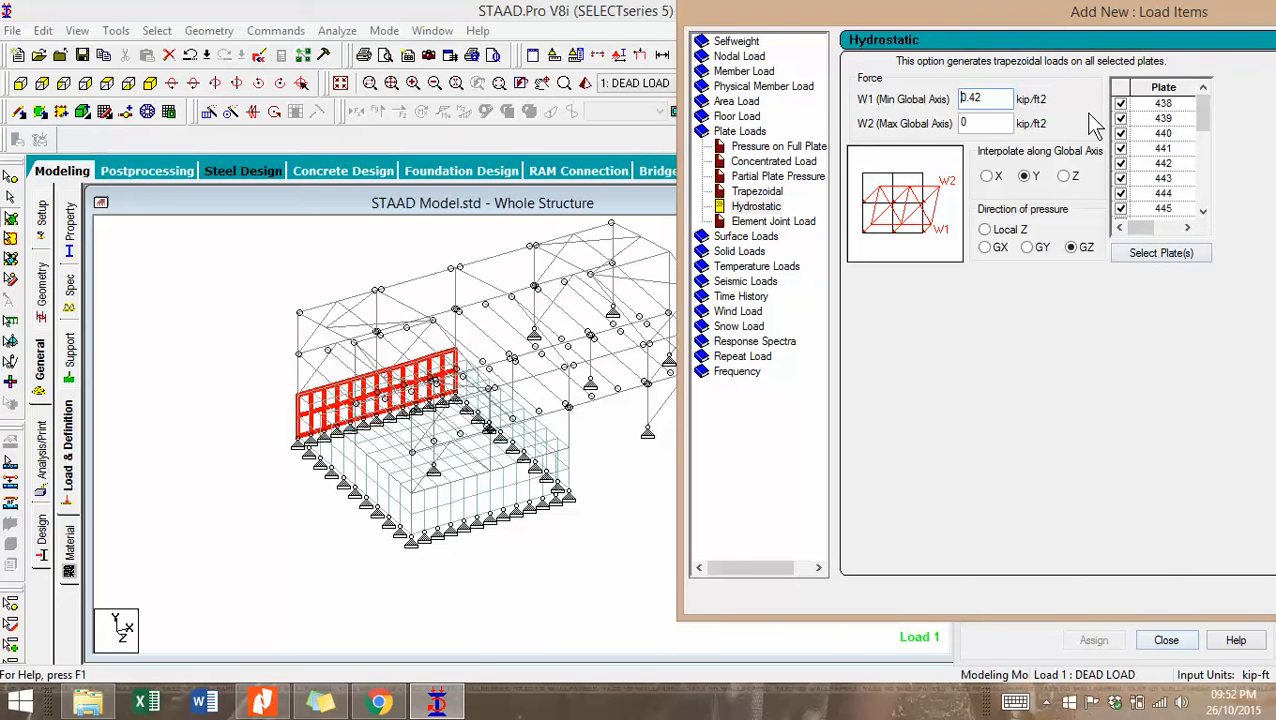
drag(1082, 14, 860, 21)
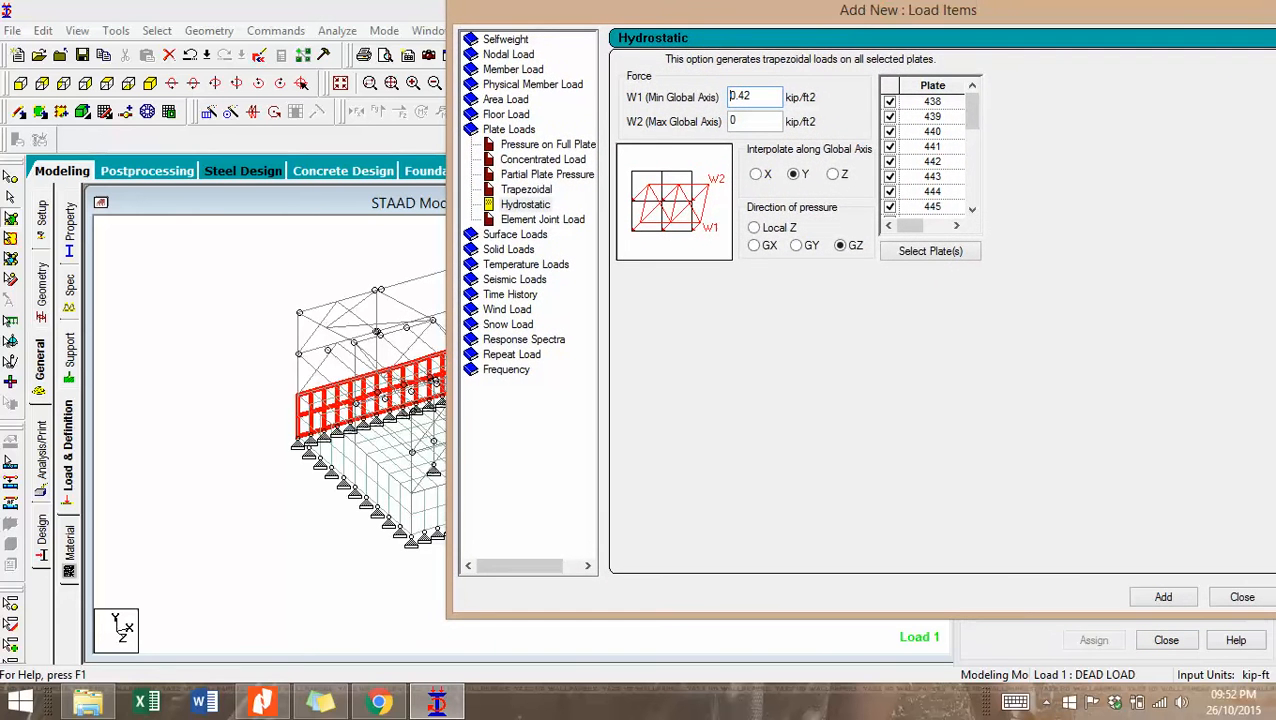
click(1160, 592)
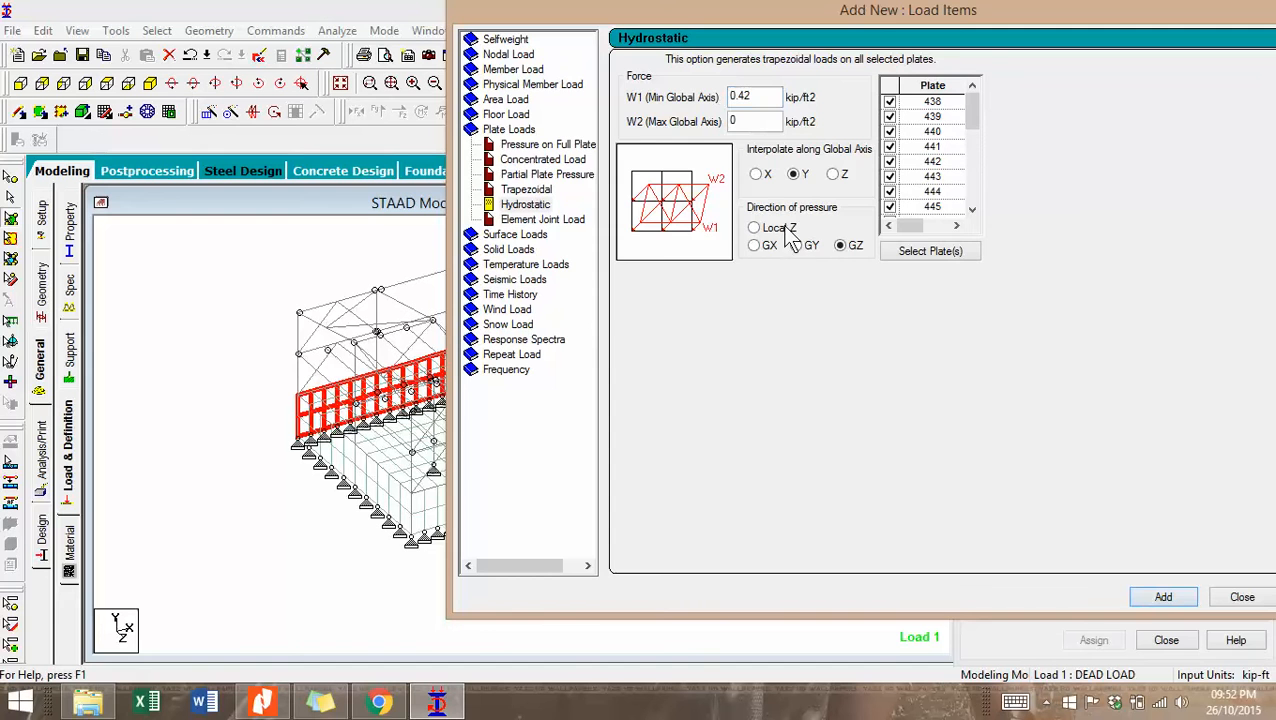
Select the basement wall plates along the high-Z side, add a GZ hydrostatic load with W1 of -0.42 kip/ft2 and close the load items dialog.
drag(704, 12, 953, 35)
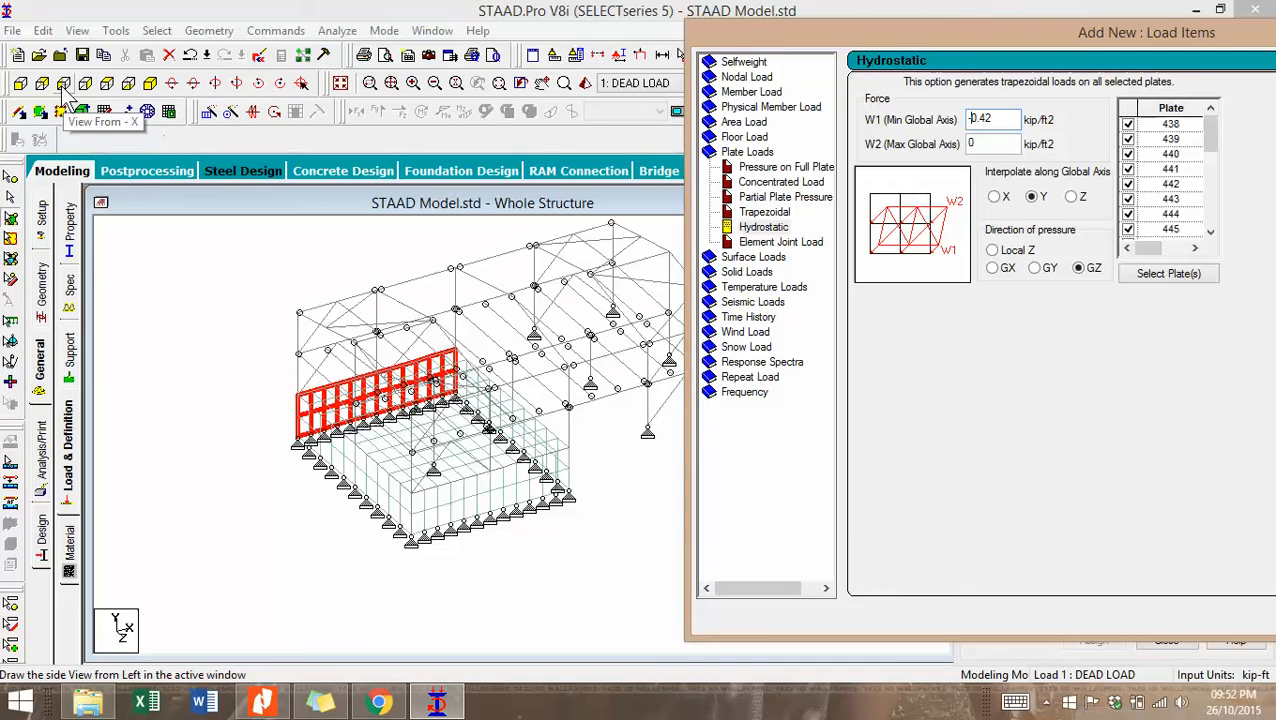
click(62, 83)
scroll(358, 403, down, 1)
middle_drag(443, 462, 267, 447)
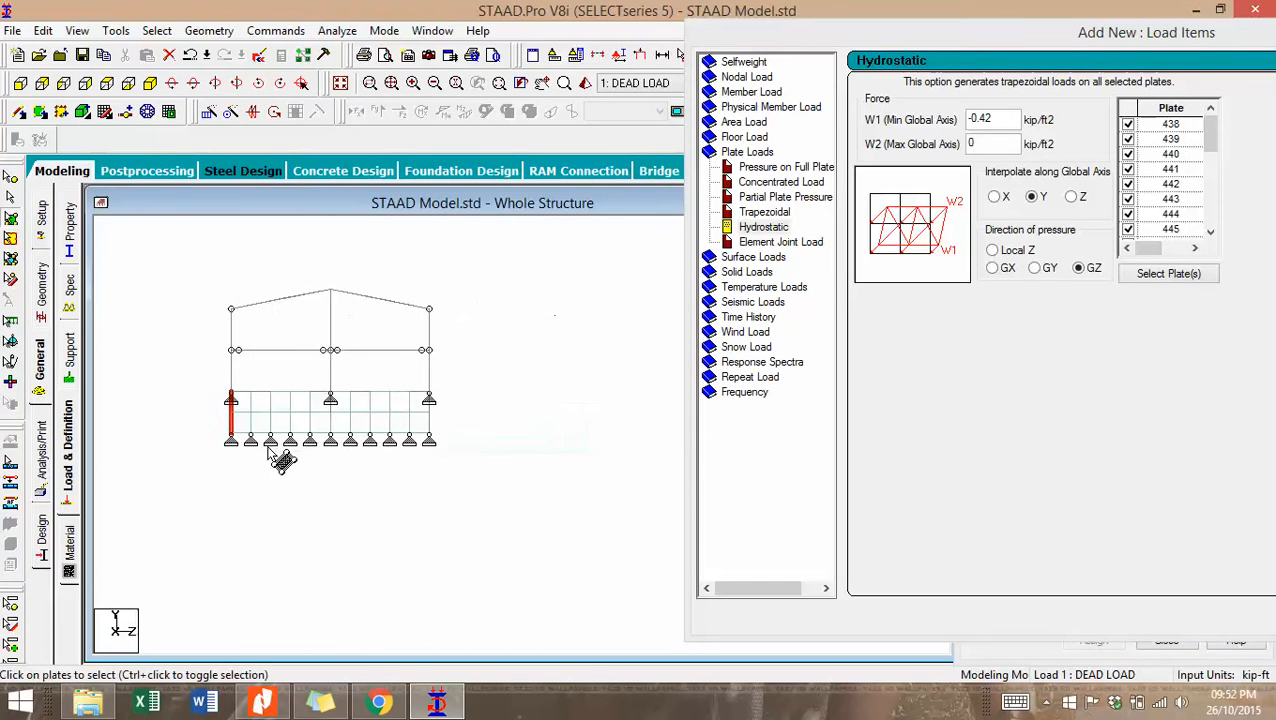
scroll(347, 384, up, 5)
drag(500, 410, 540, 515)
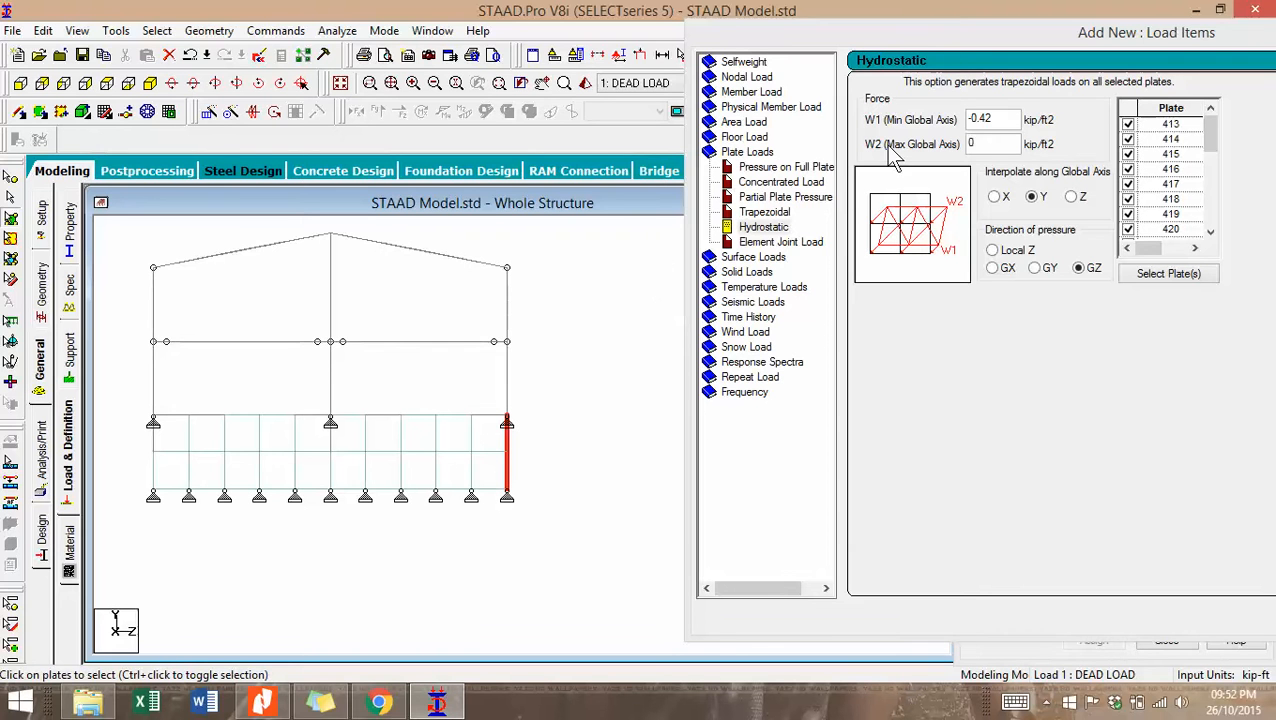
click(149, 83)
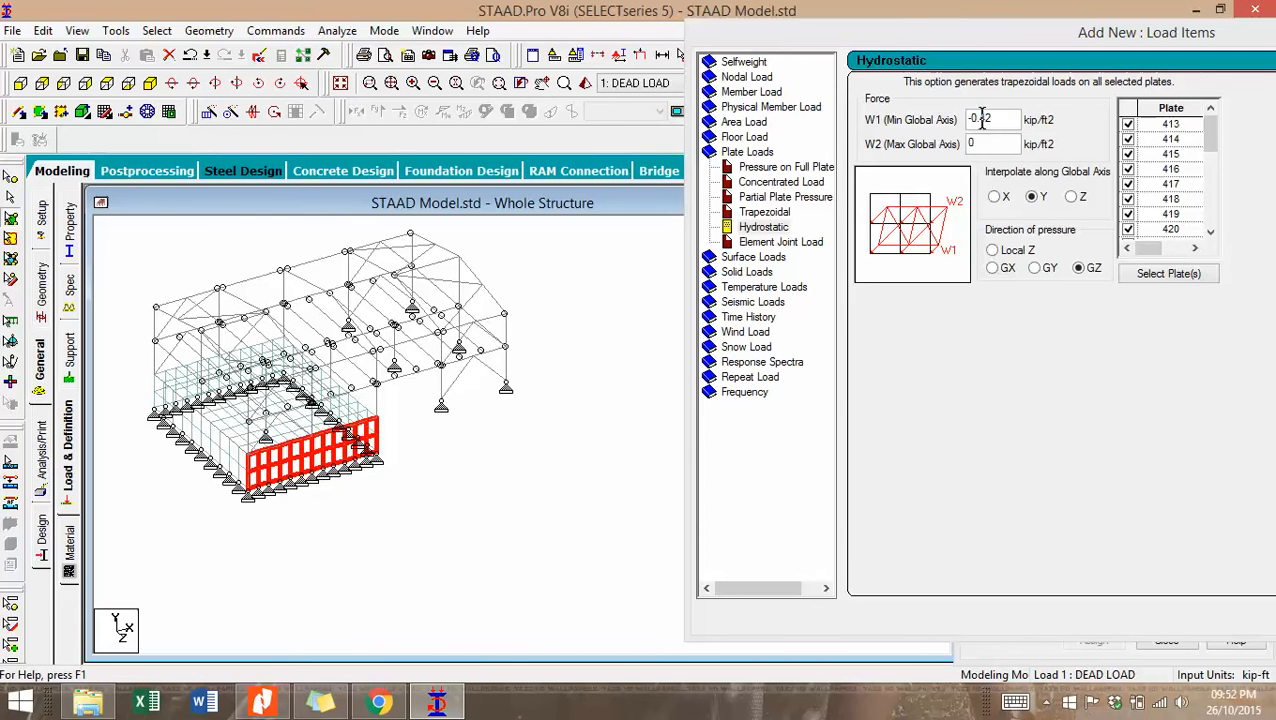
drag(1035, 30, 700, 24)
click(1145, 612)
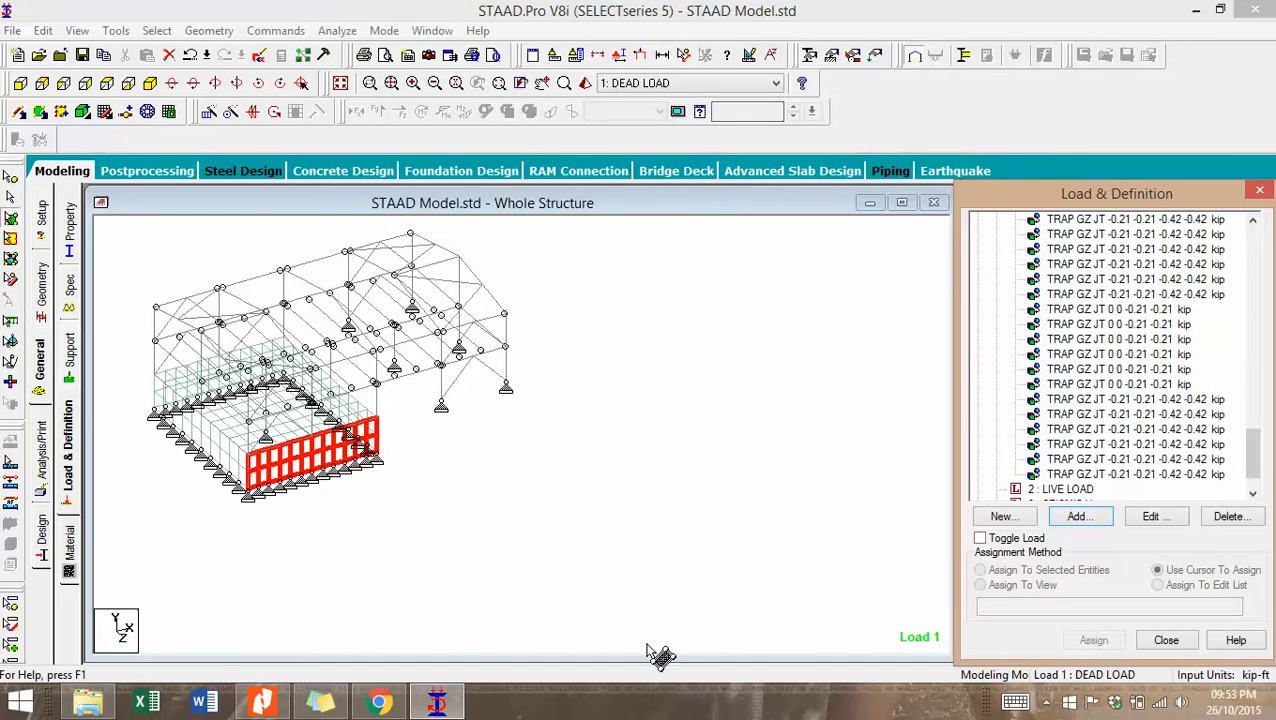
Assign the selfweight load of the Dead Load case to the entire view and confirm the assignment.
drag(1254, 462, 1190, 262)
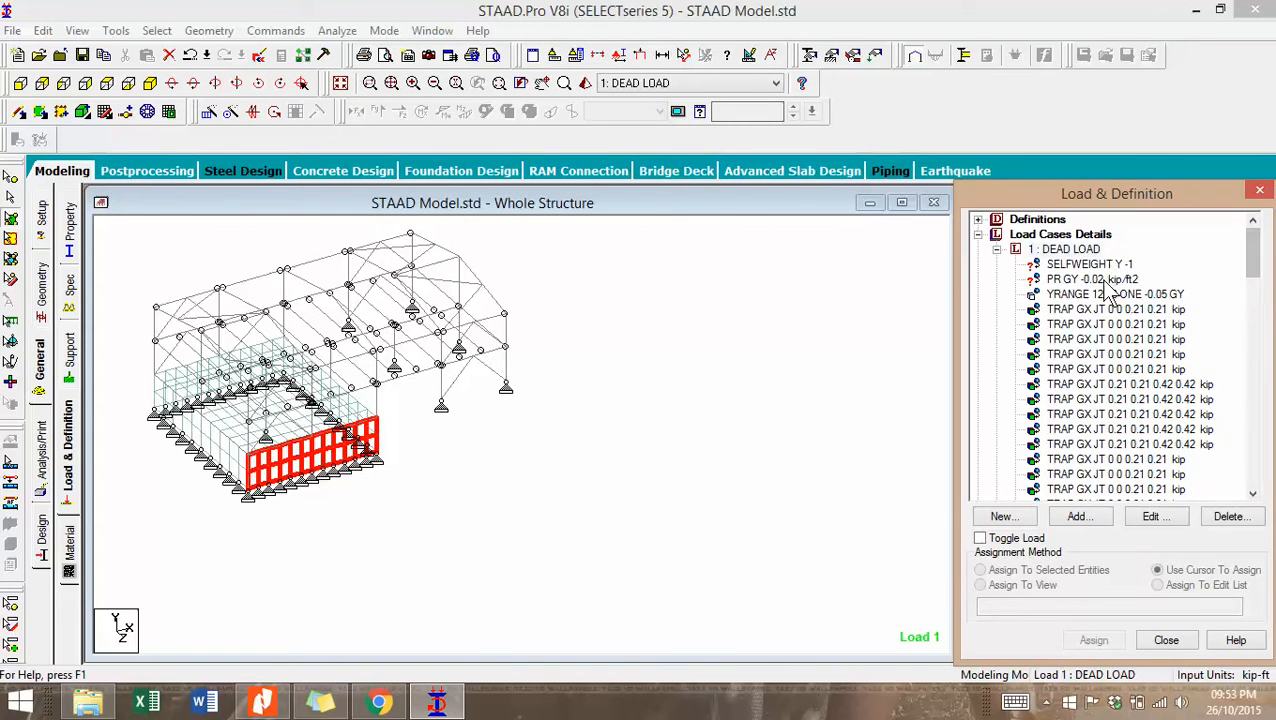
click(1076, 265)
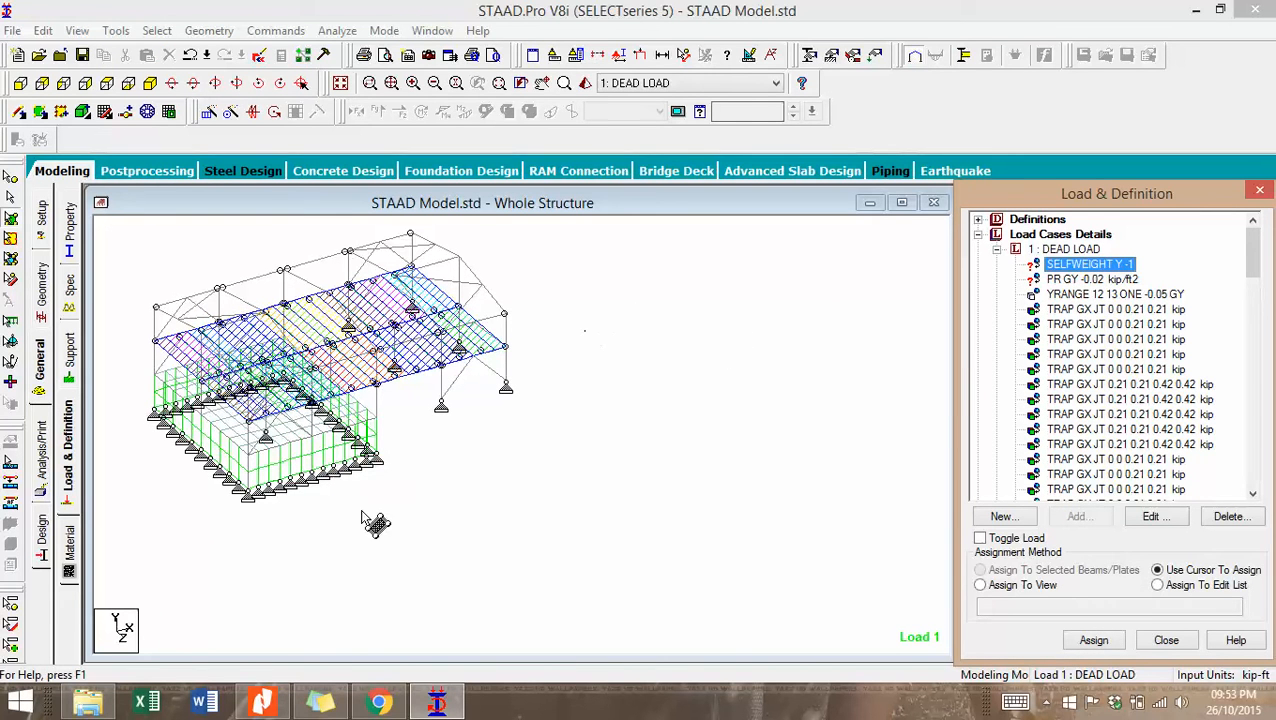
click(1005, 587)
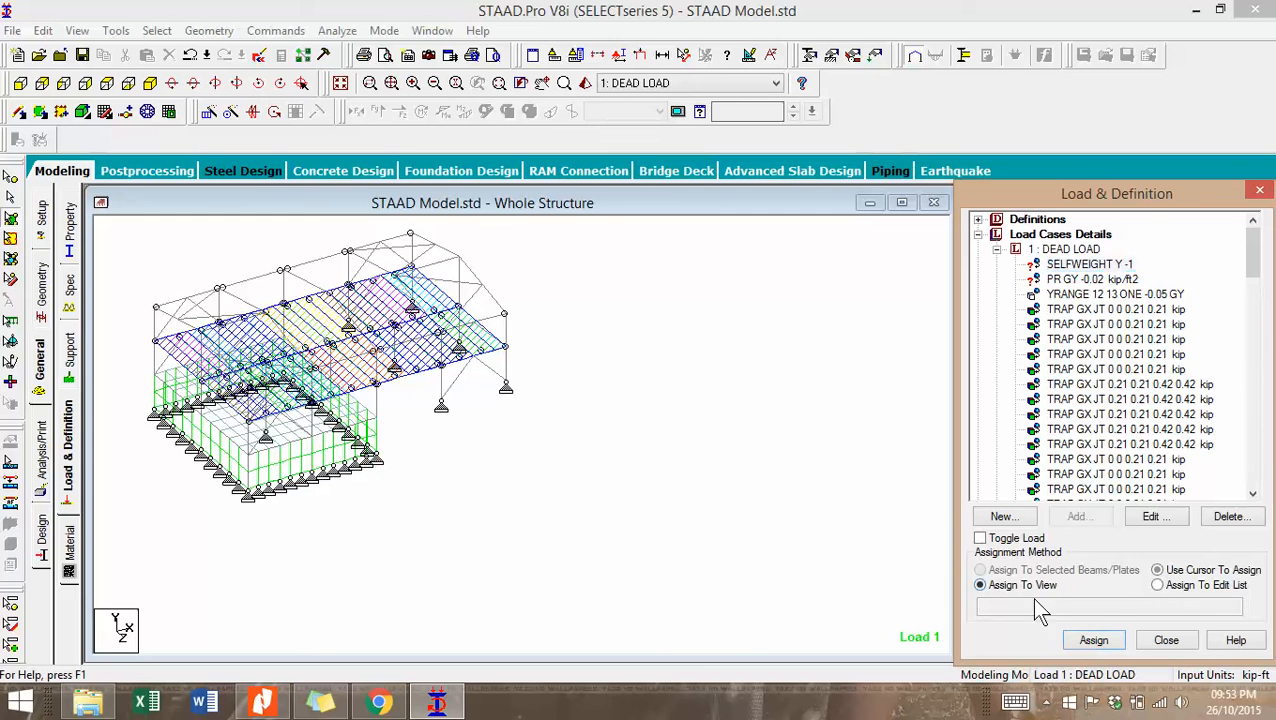
click(1100, 642)
click(1148, 476)
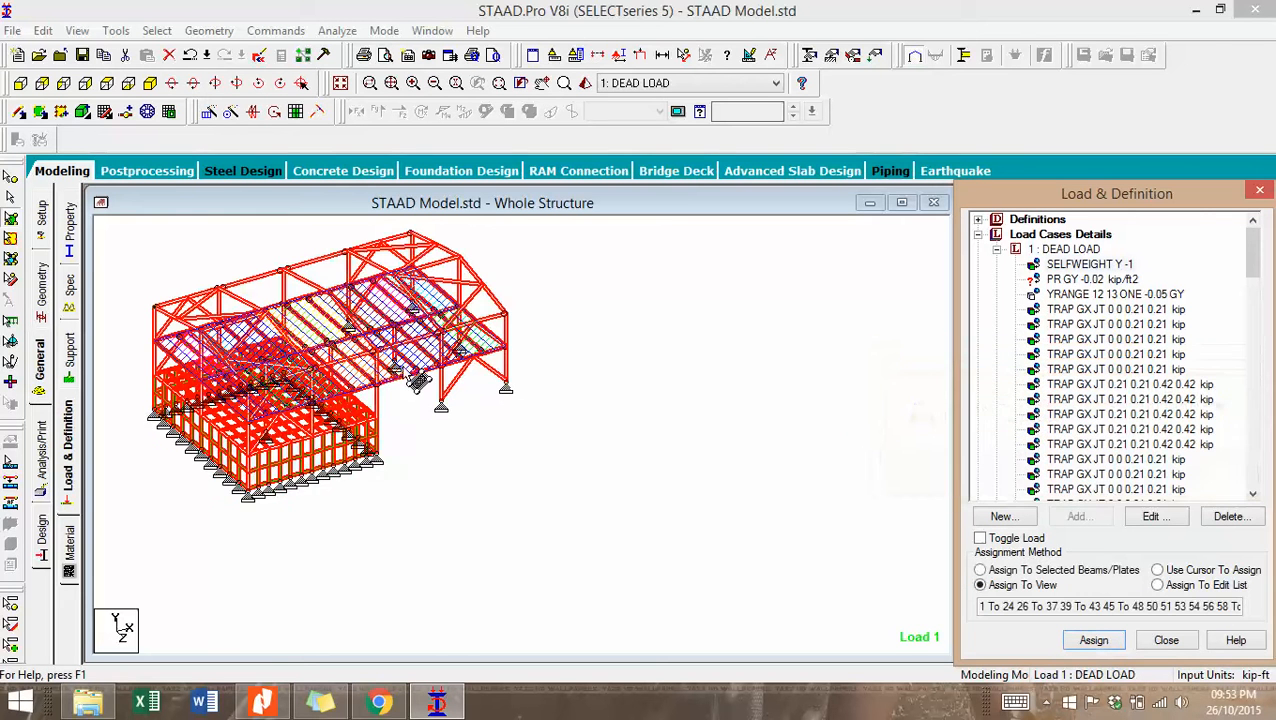
Decline the auto save and select the horizontal floor plates along the top of the basement in the front elevation.
click(1080, 280)
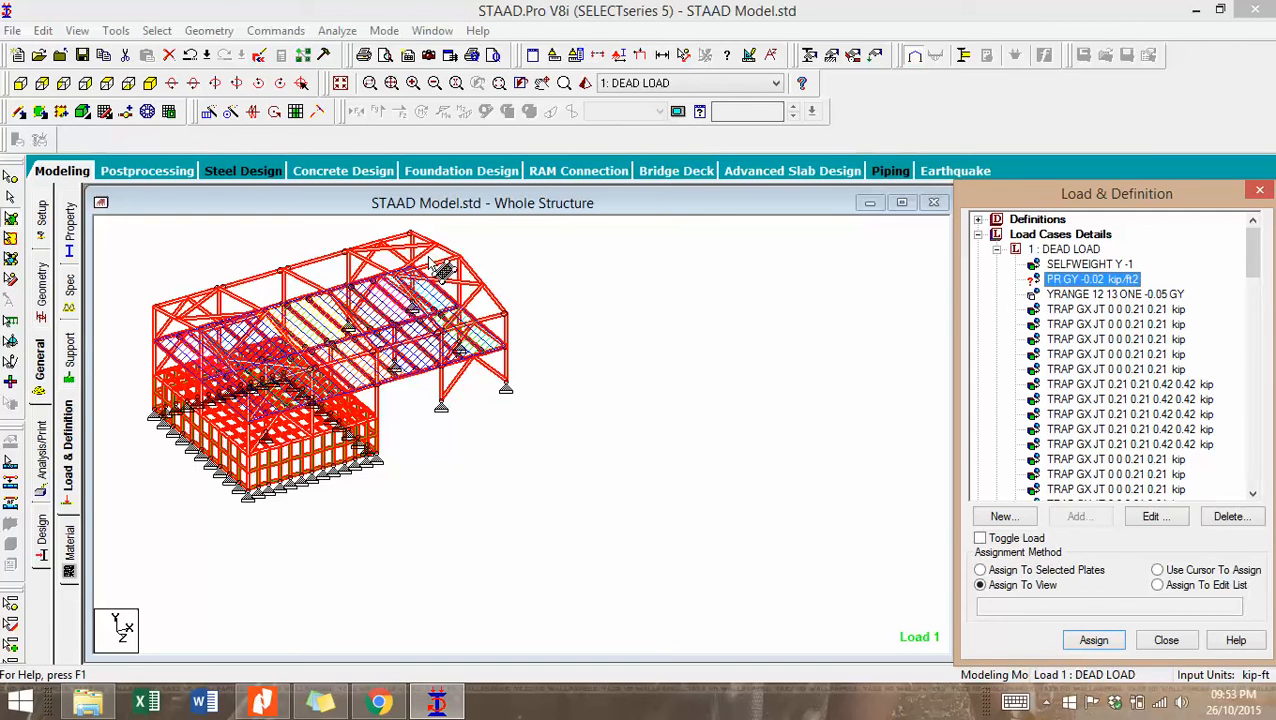
click(18, 86)
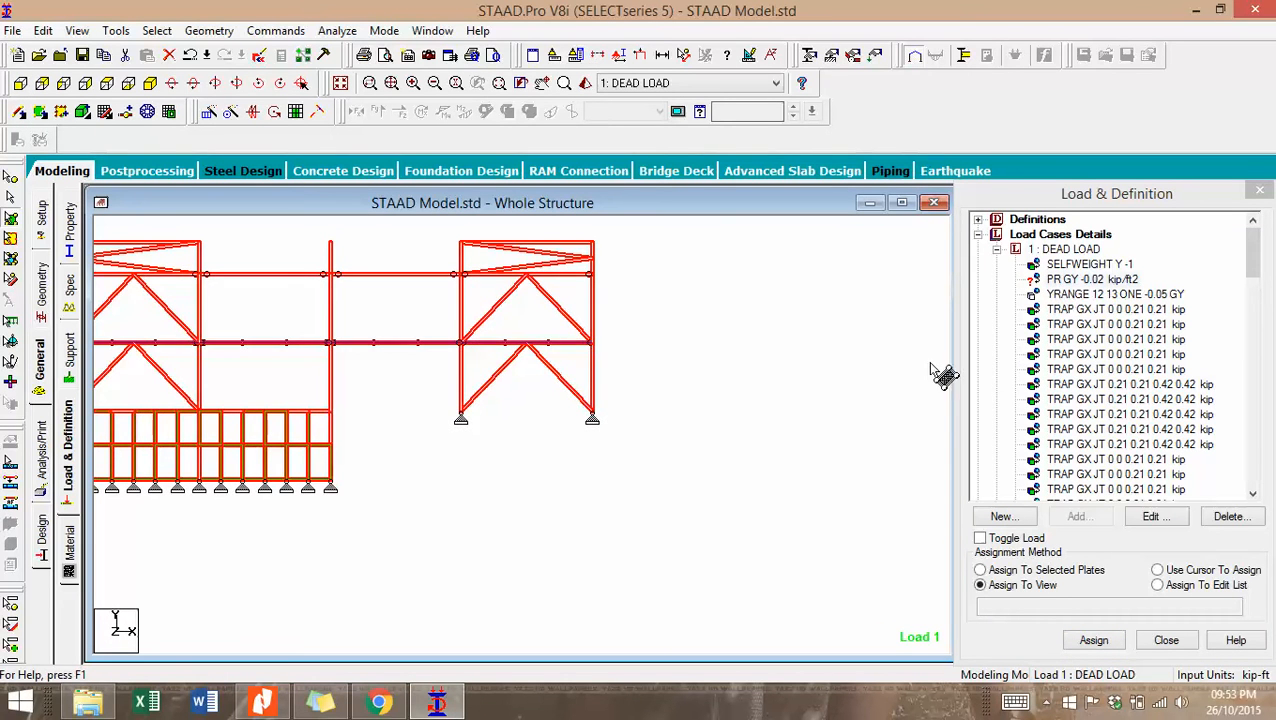
scroll(550, 530, down, 3)
middle_drag(407, 513, 603, 485)
scroll(593, 485, up, 2)
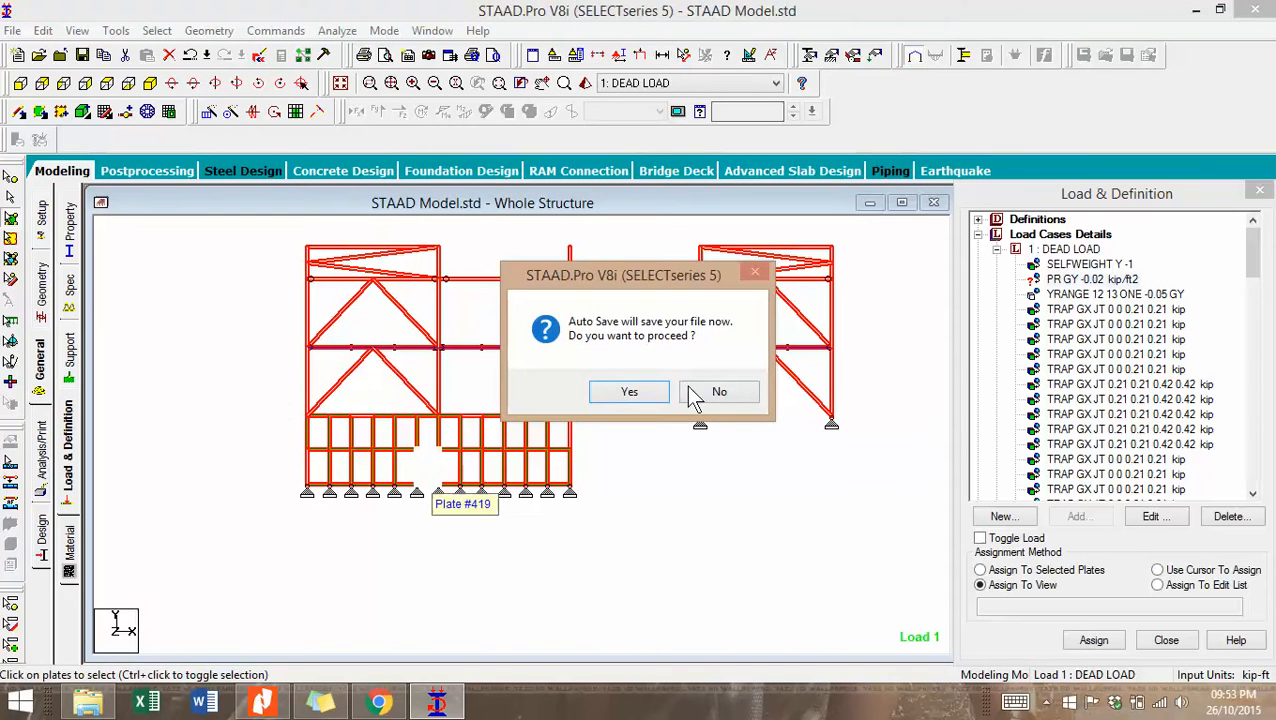
click(721, 397)
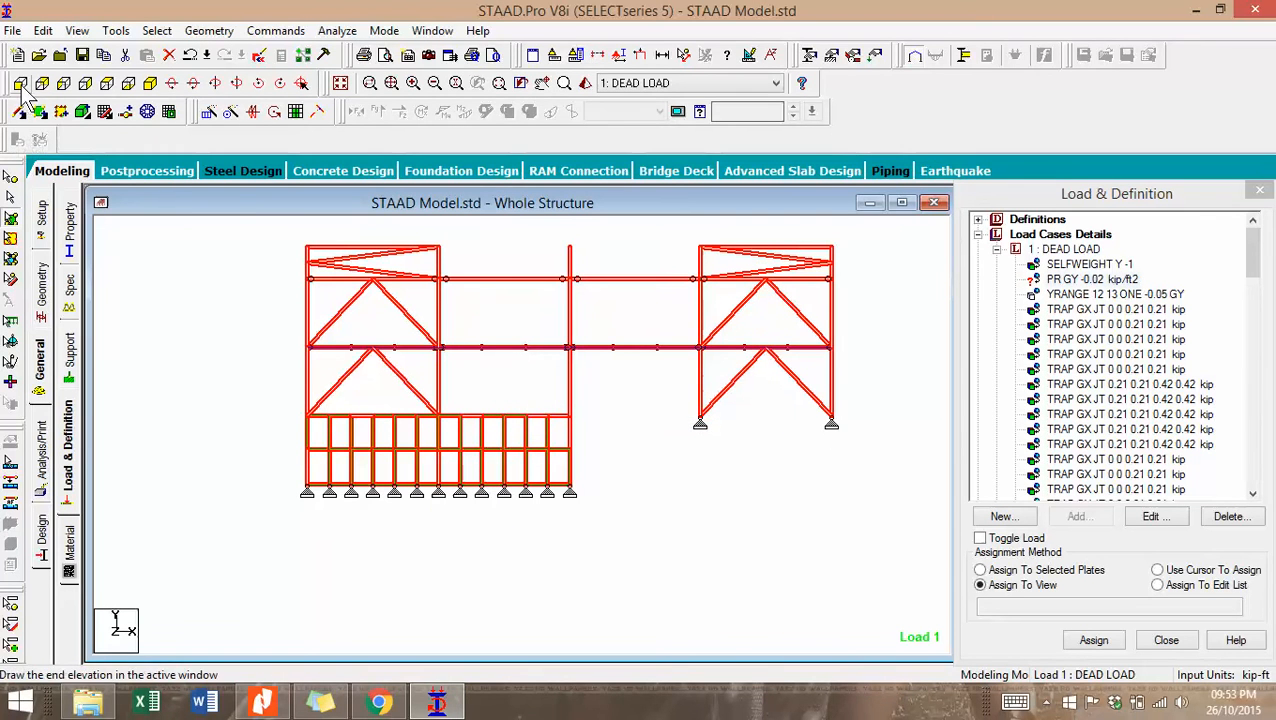
click(11, 238)
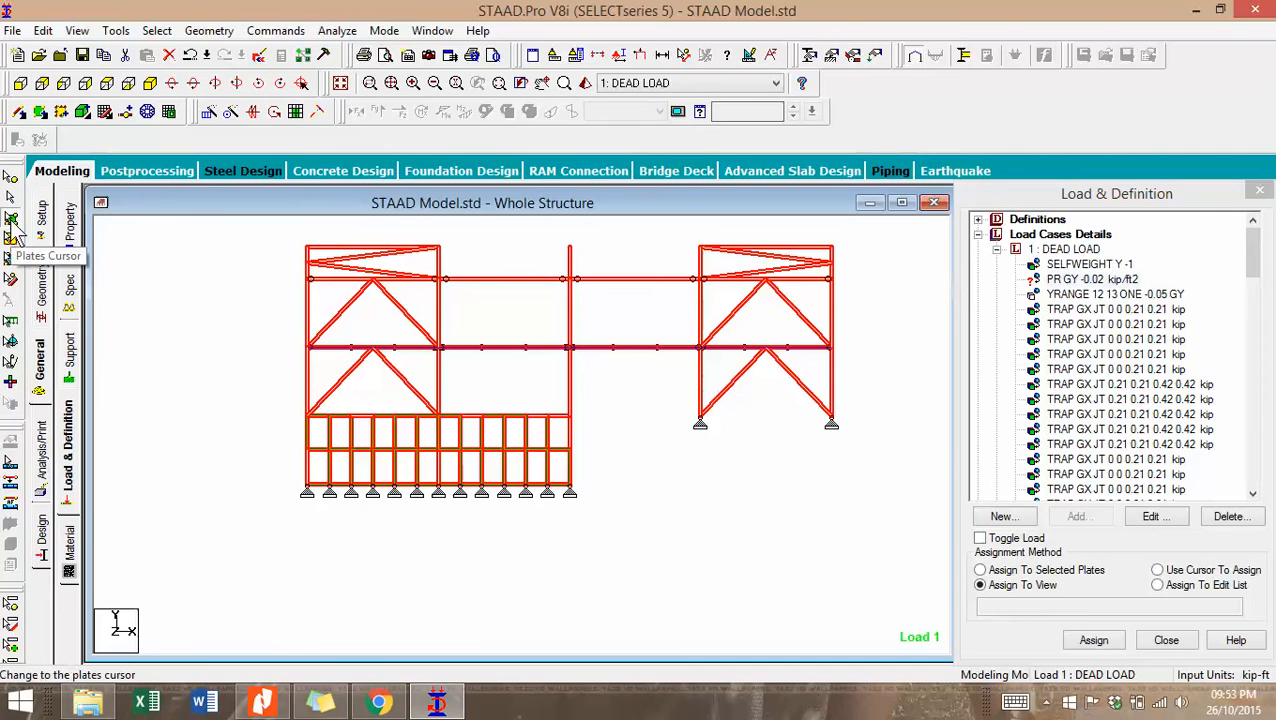
drag(297, 407, 592, 425)
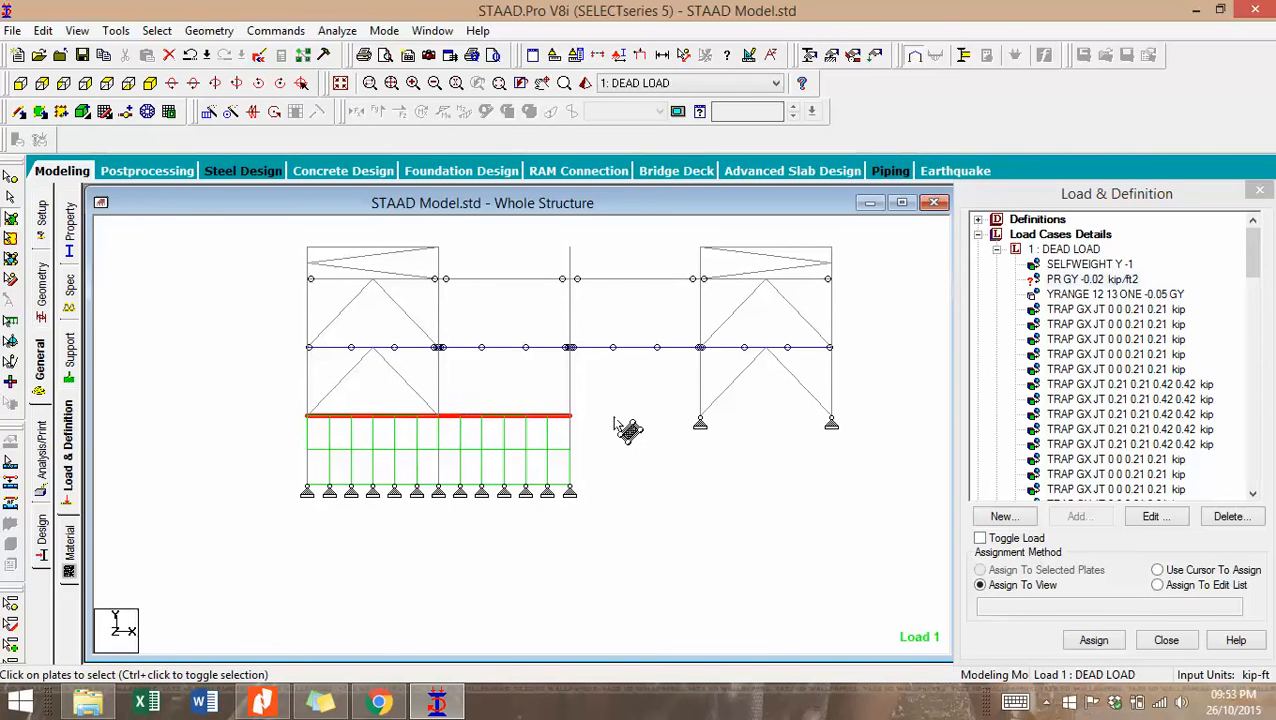
Assign the GY pressure load of -0.02 kip/ft2 to the selected floor plates, confirm the assignment and clear the selection.
click(150, 83)
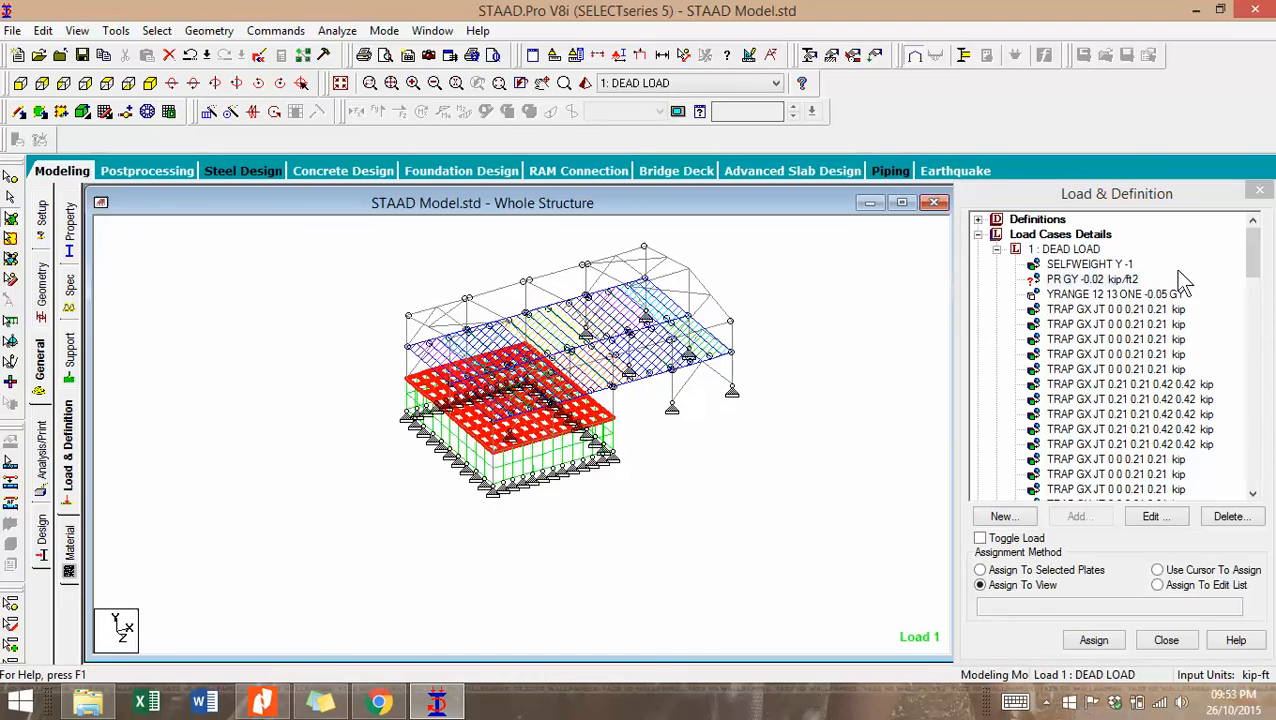
click(1090, 279)
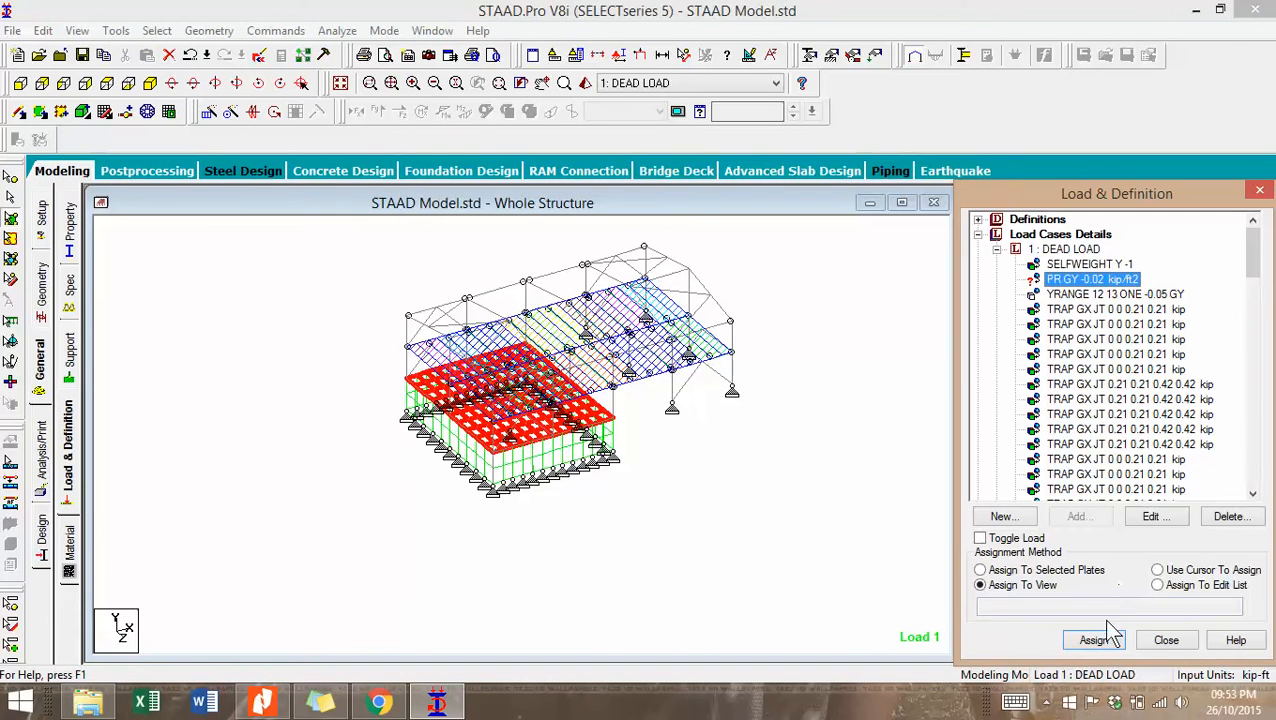
click(1003, 575)
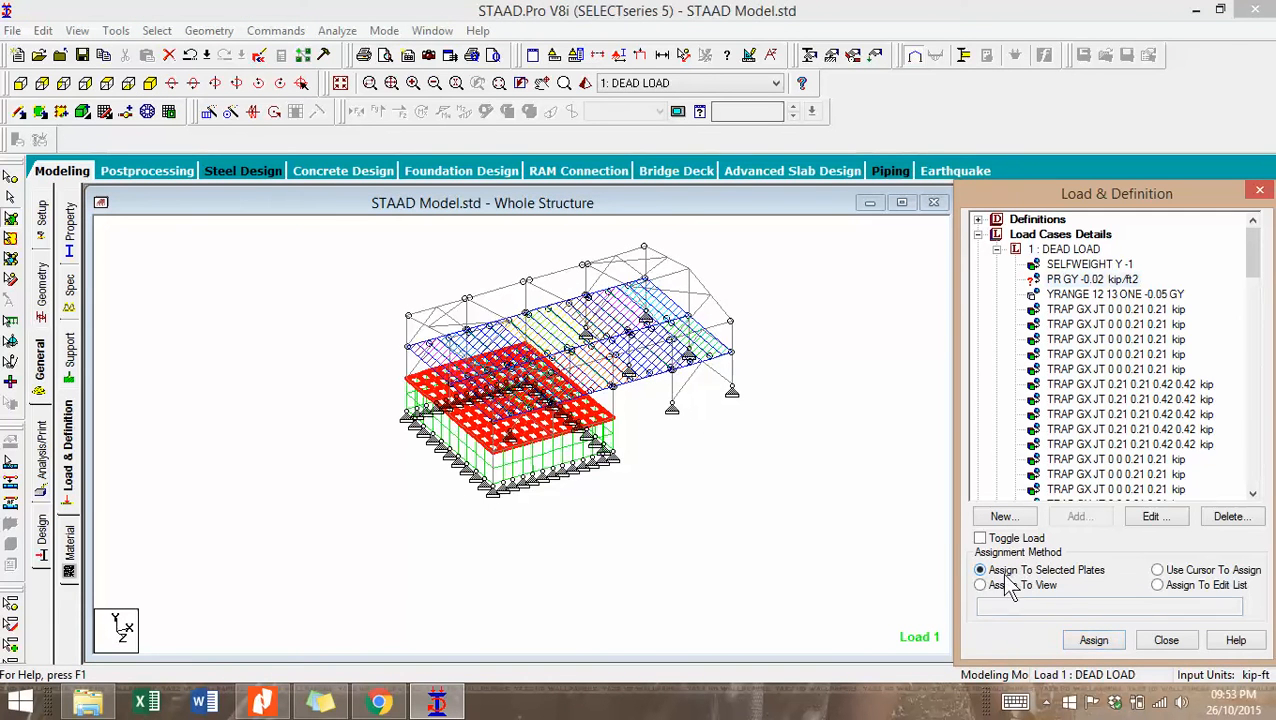
click(1094, 640)
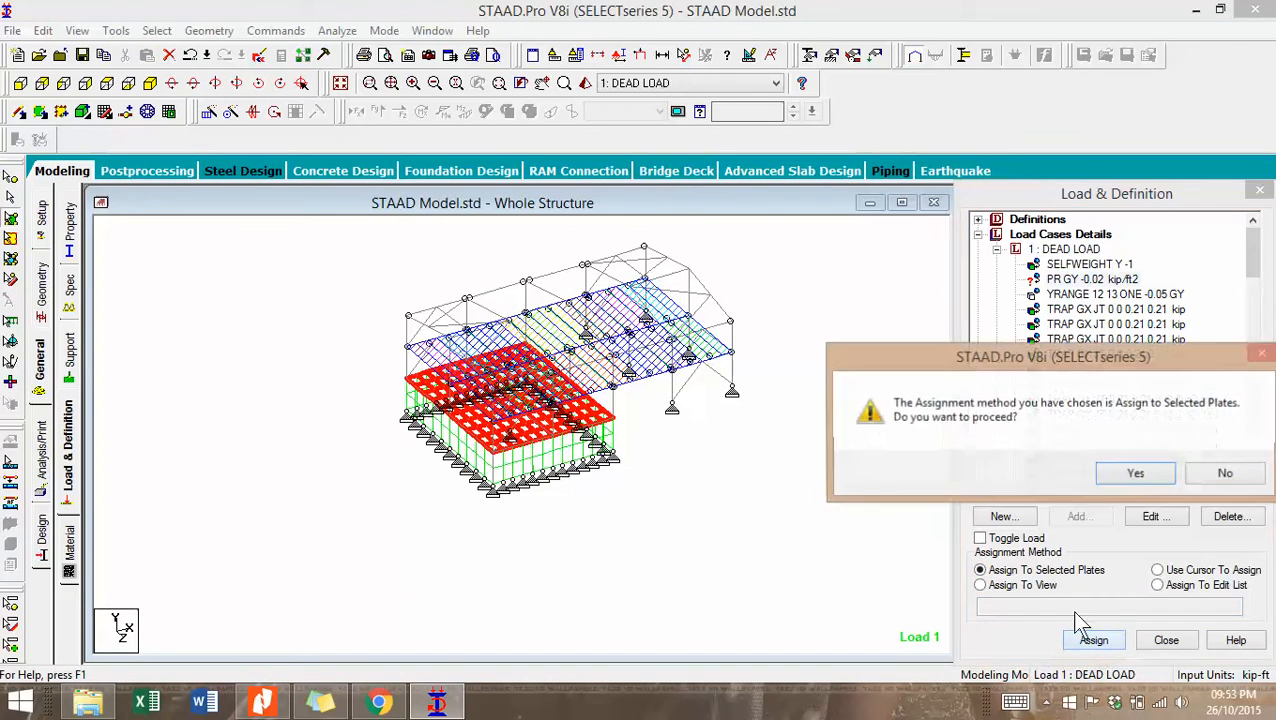
click(1136, 474)
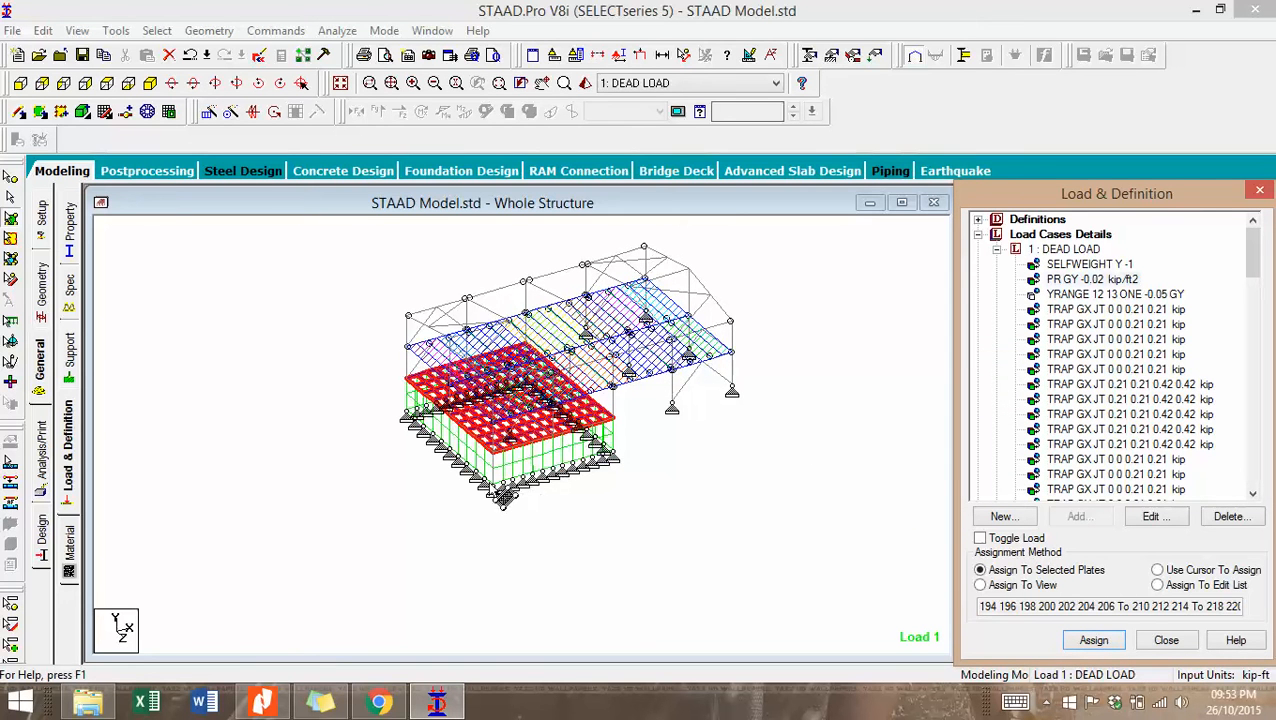
click(779, 431)
scroll(642, 476, up, 6)
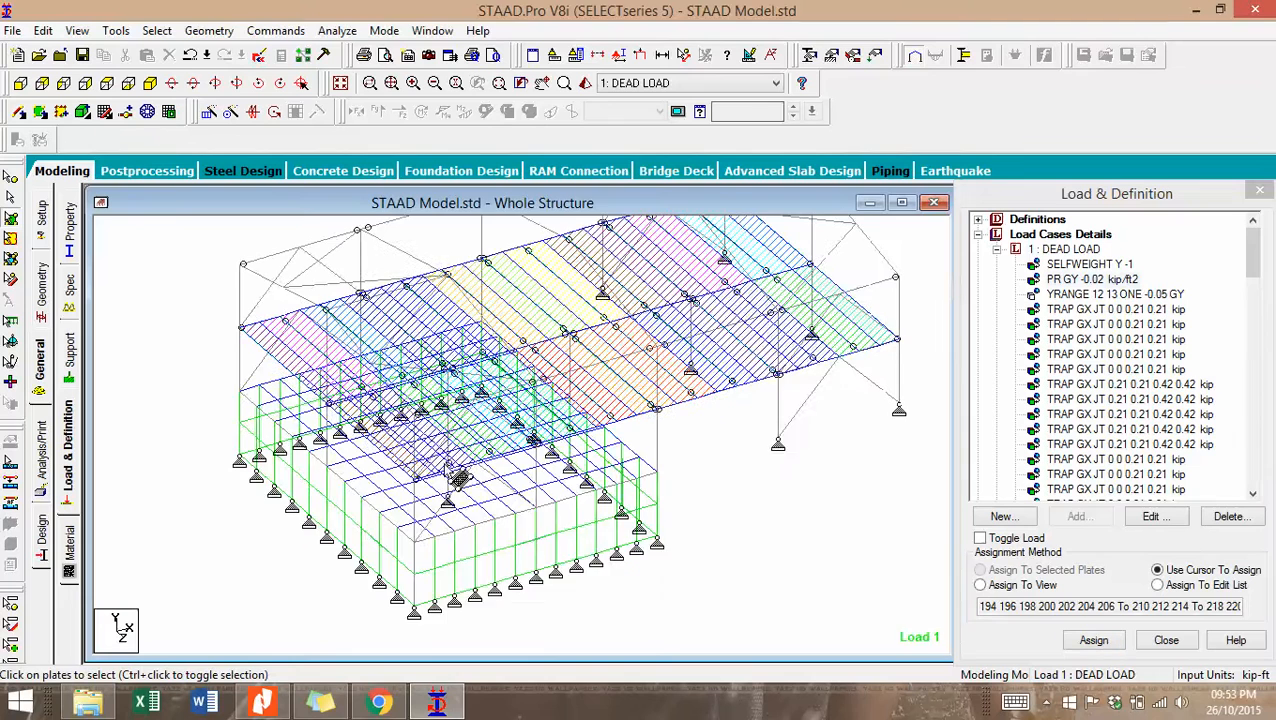
scroll(447, 456, down, 5)
Set the diagram load scales to 21 lbf/ft per ft for distributed force and 0.15 psi per ft for pressure, and apply them.
click(1110, 309)
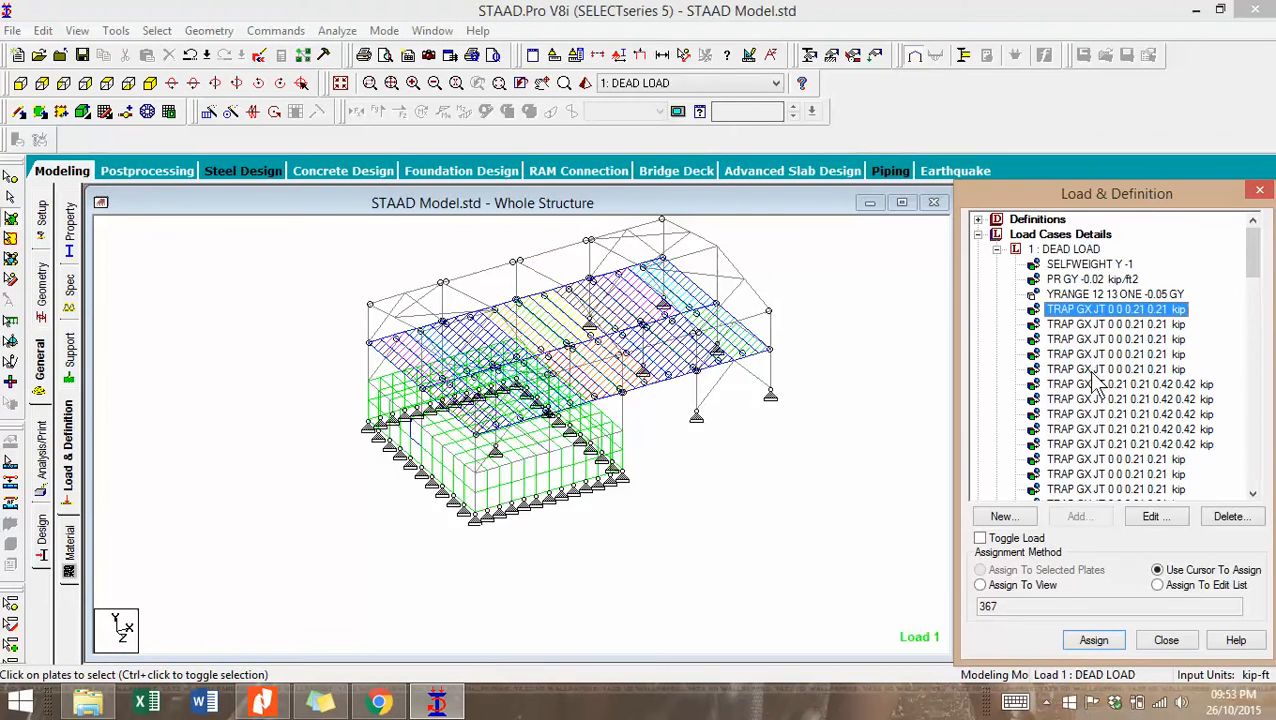
click(1100, 369)
click(1102, 444)
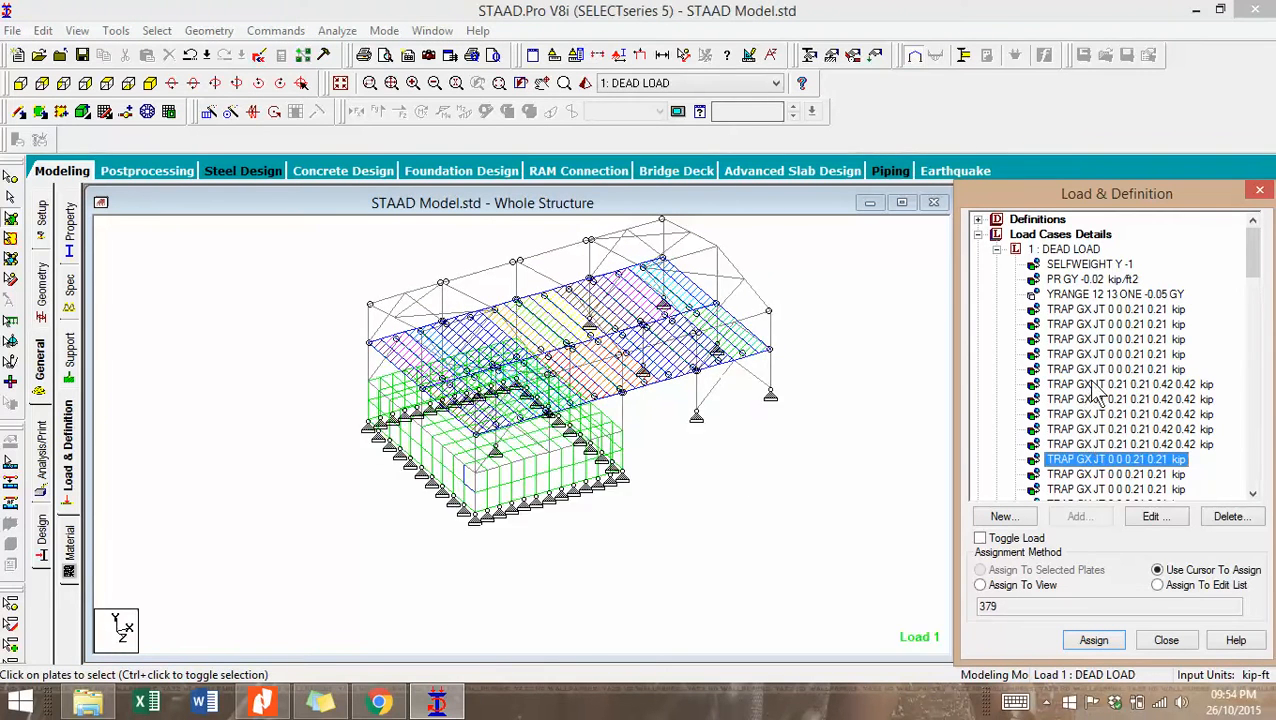
click(1095, 340)
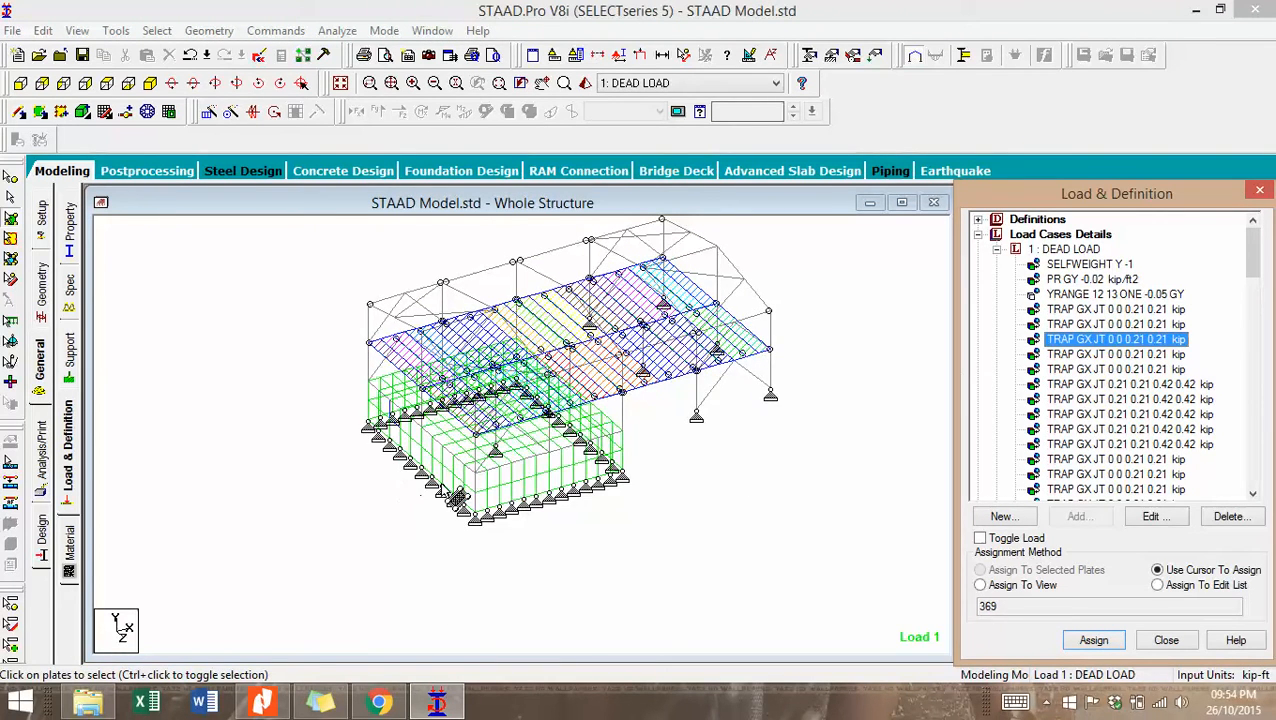
click(620, 58)
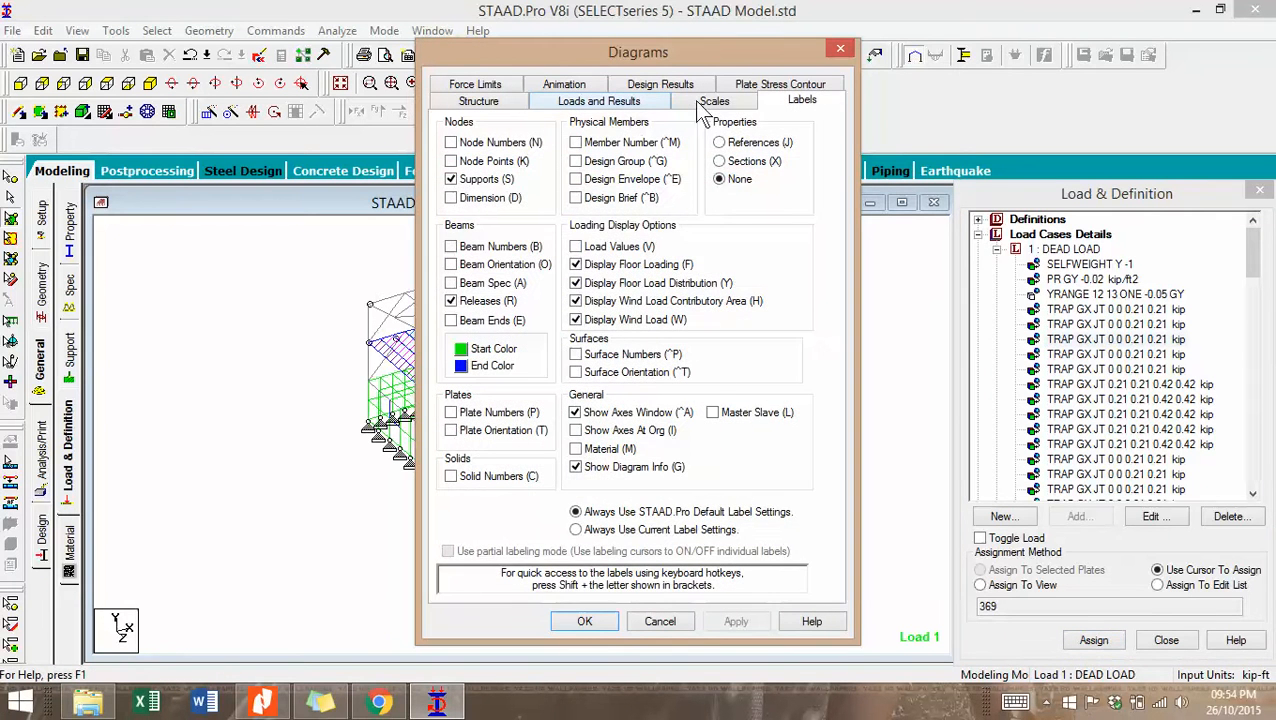
click(705, 104)
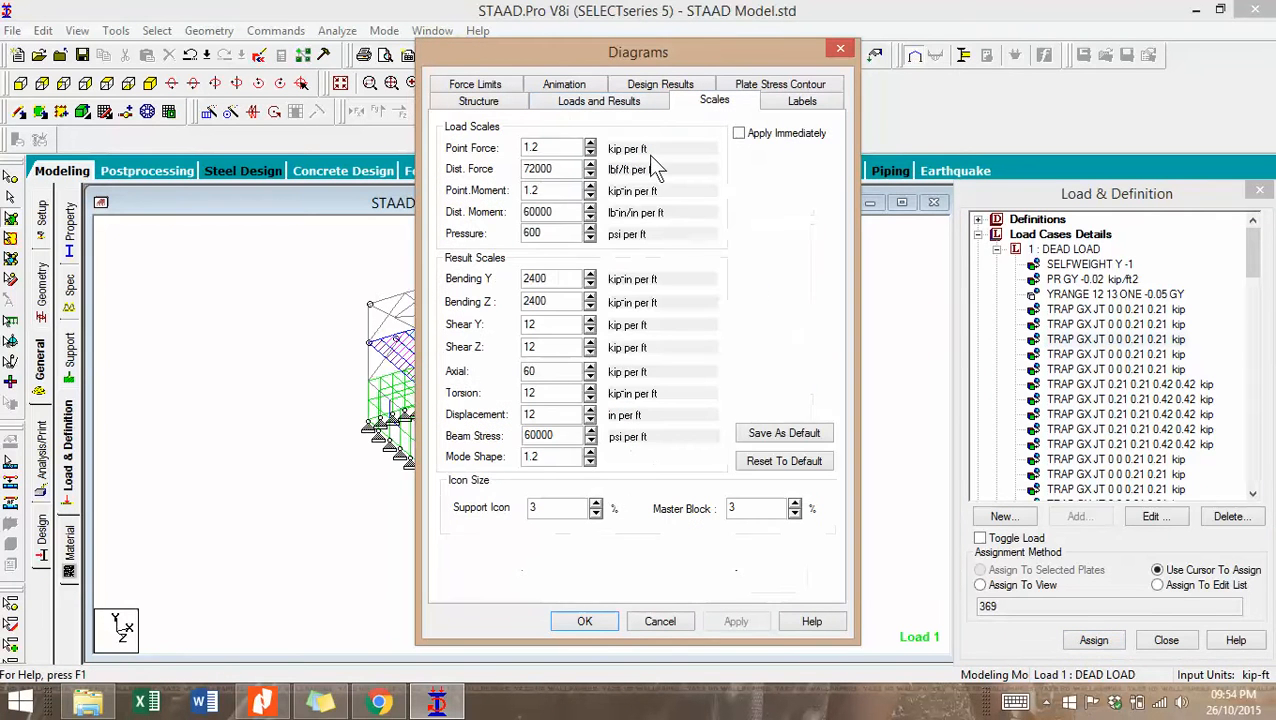
double_click(567, 169)
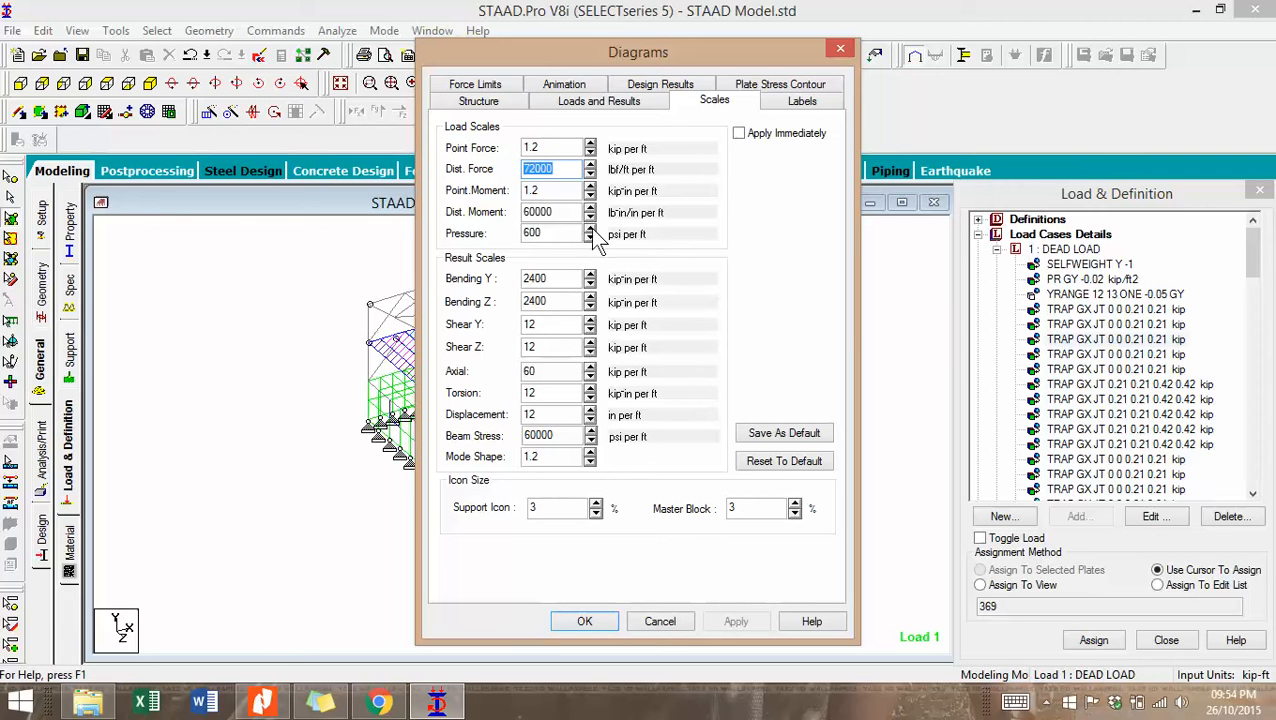
text(21)
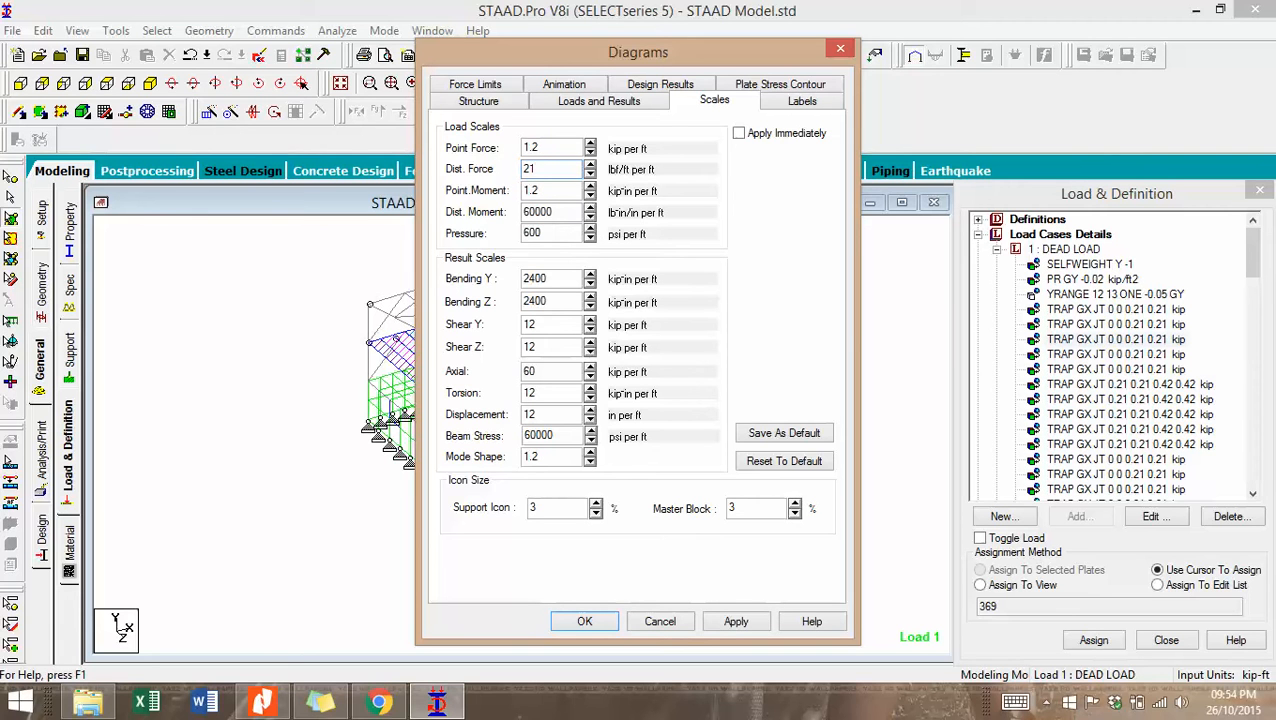
drag(565, 229, 509, 233)
text(0.15)
click(736, 621)
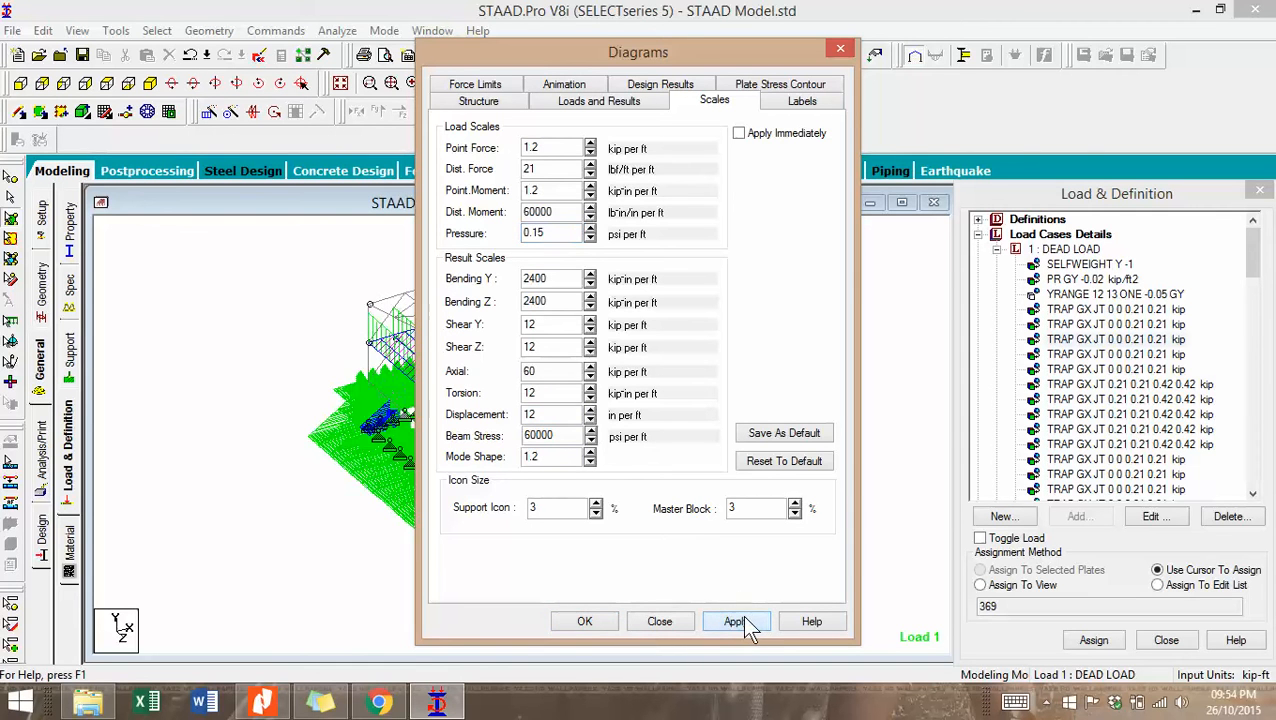
click(584, 621)
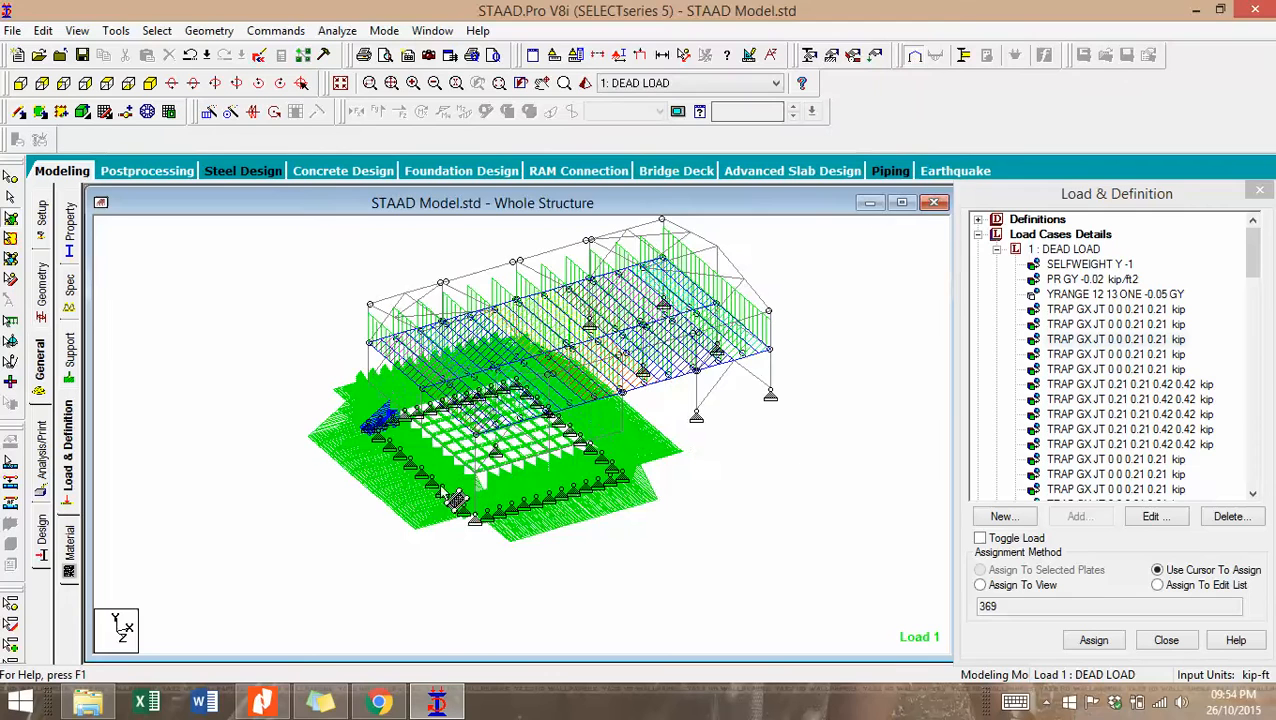
Examine where the hydrostatic, selfweight, plate pressure and floor loads of the Dead Load case act on the structure.
click(1105, 386)
click(1088, 444)
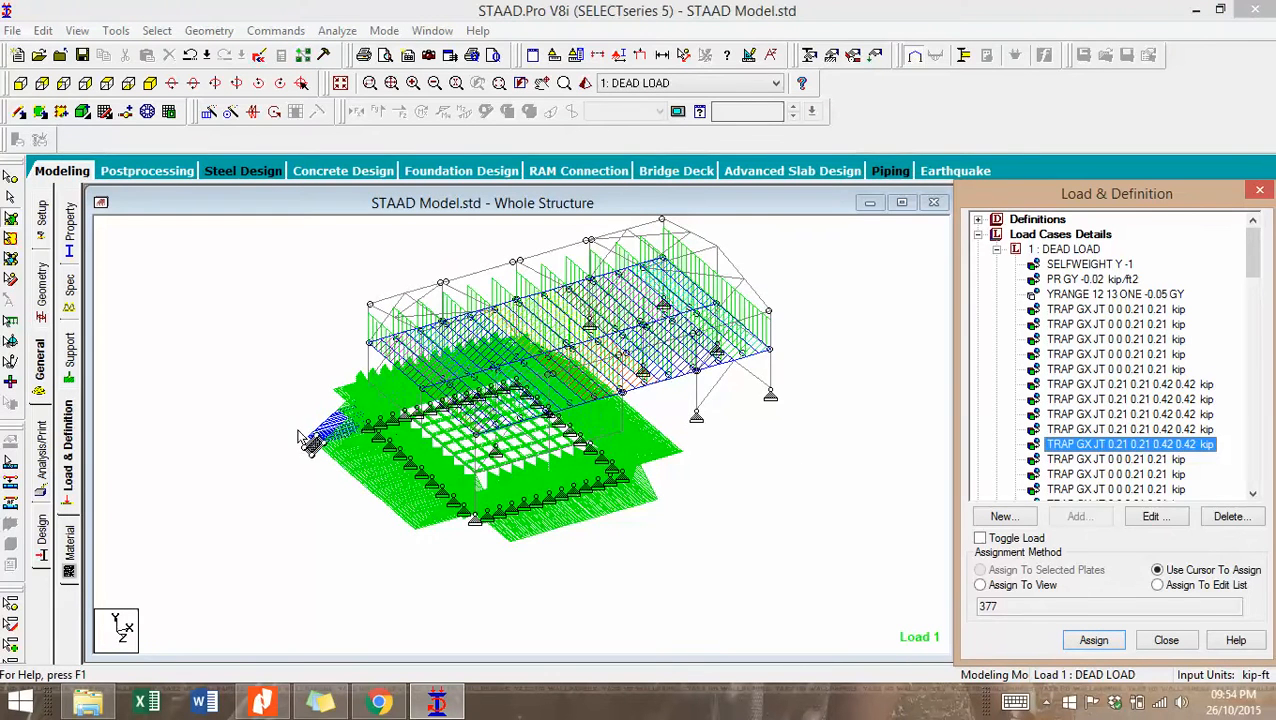
scroll(1100, 445, down, 10)
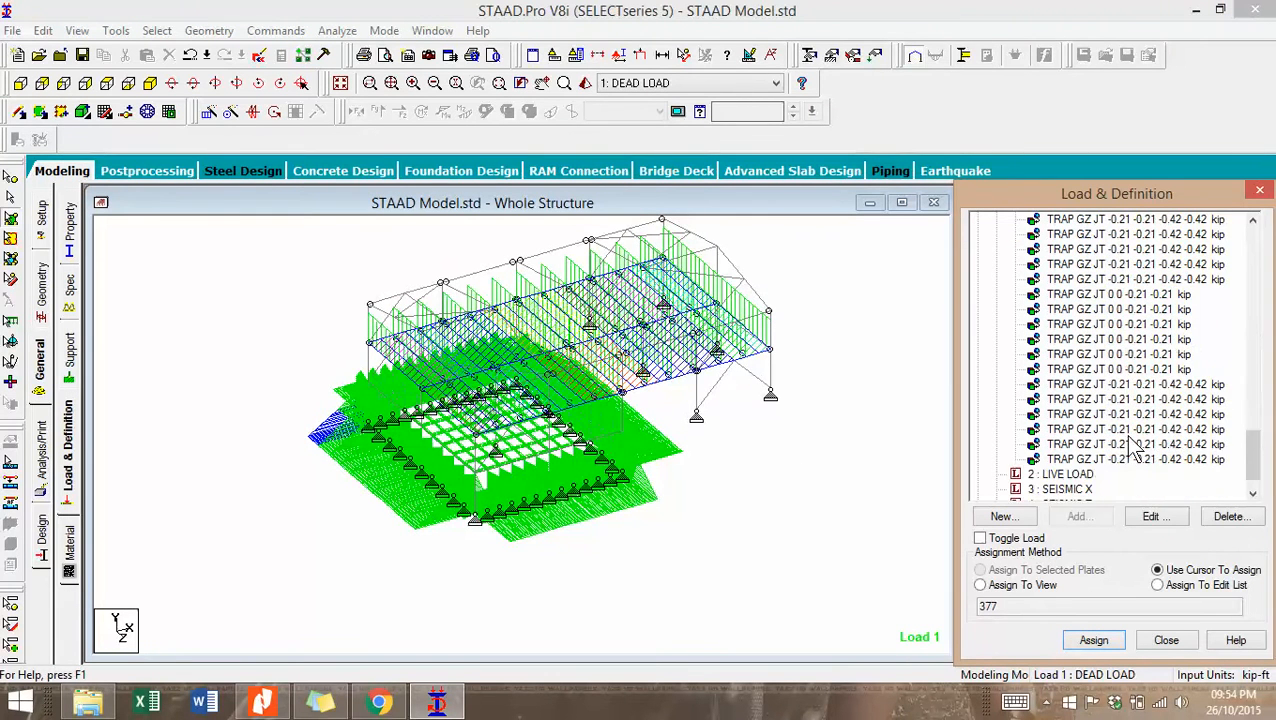
click(1128, 430)
click(1110, 378)
scroll(1113, 393, up, 10)
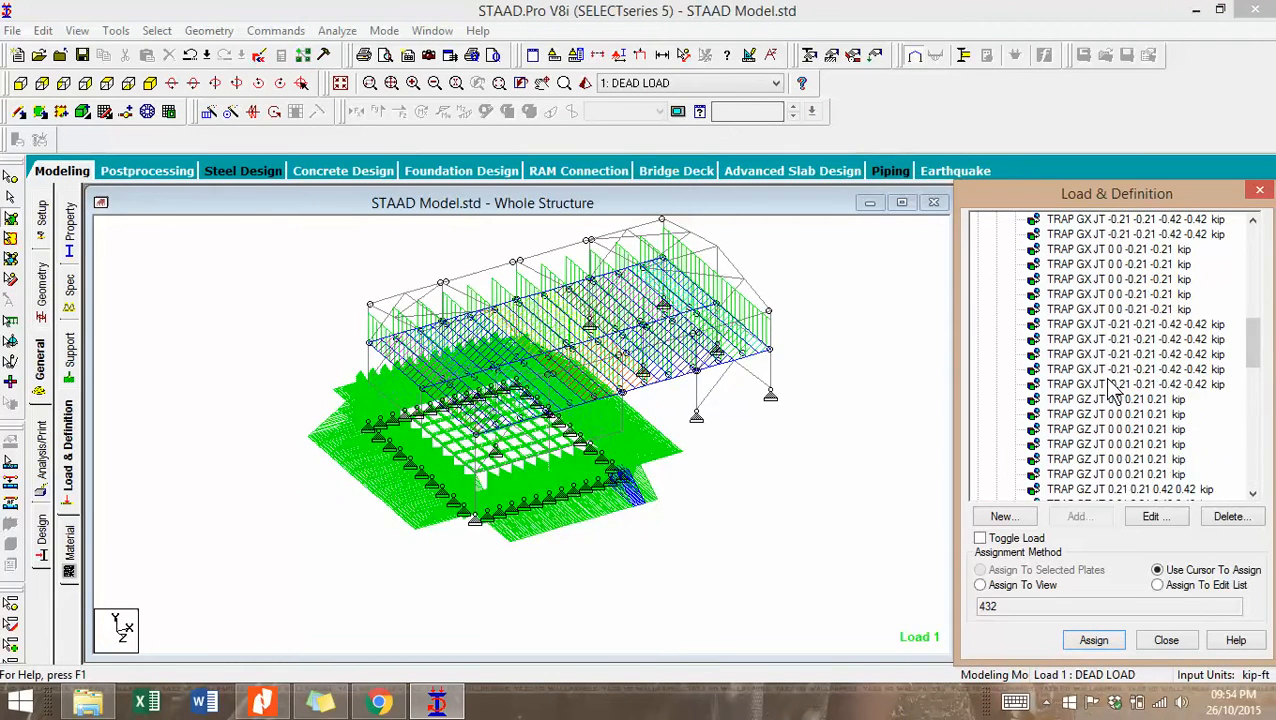
click(1068, 264)
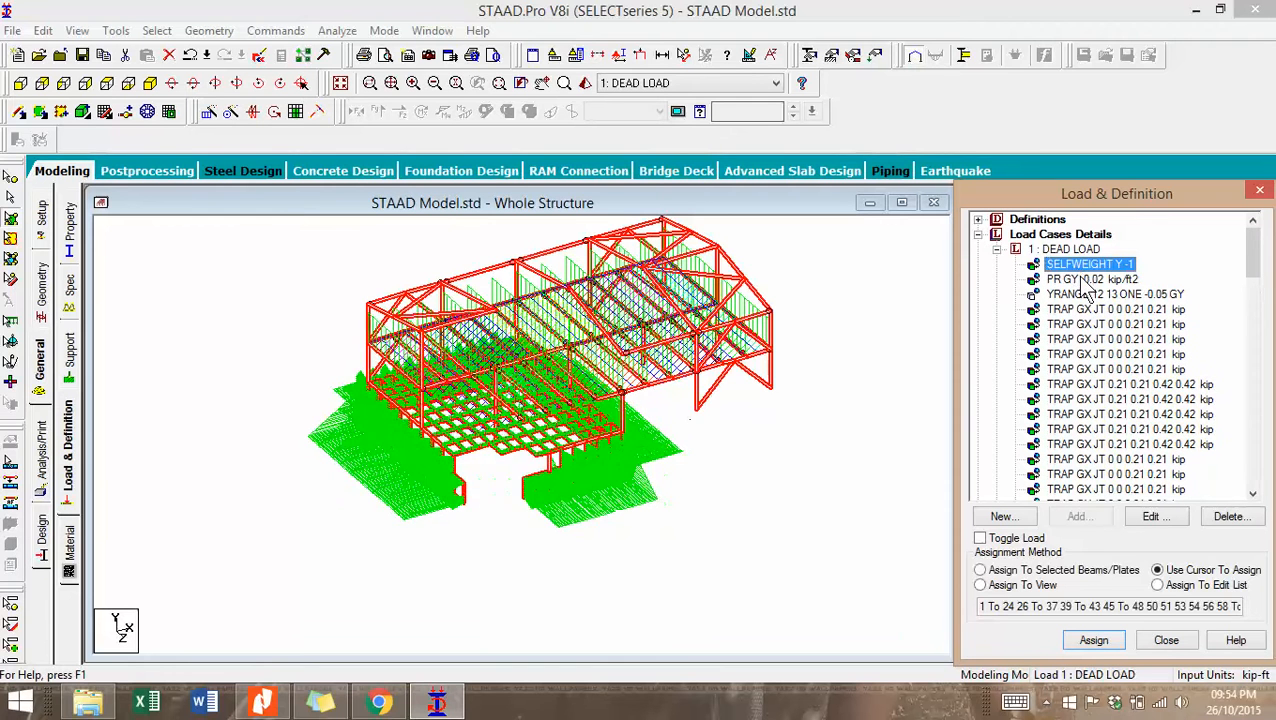
click(1080, 281)
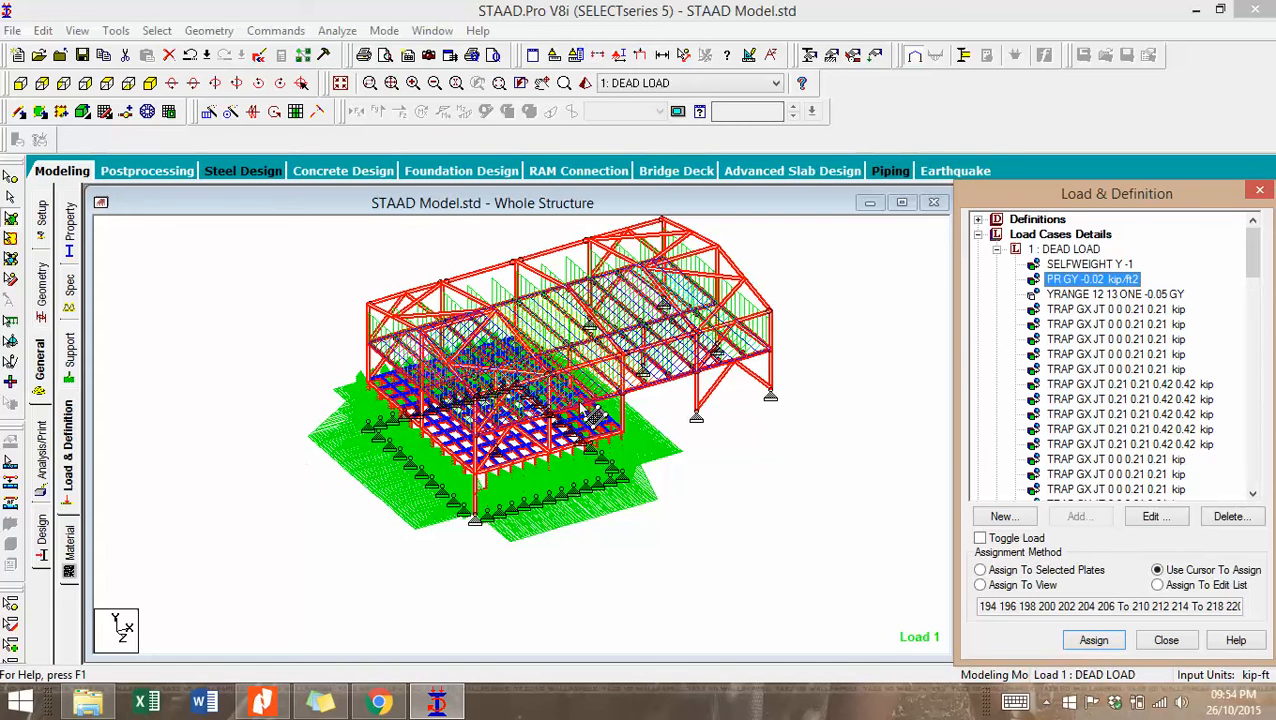
click(1080, 294)
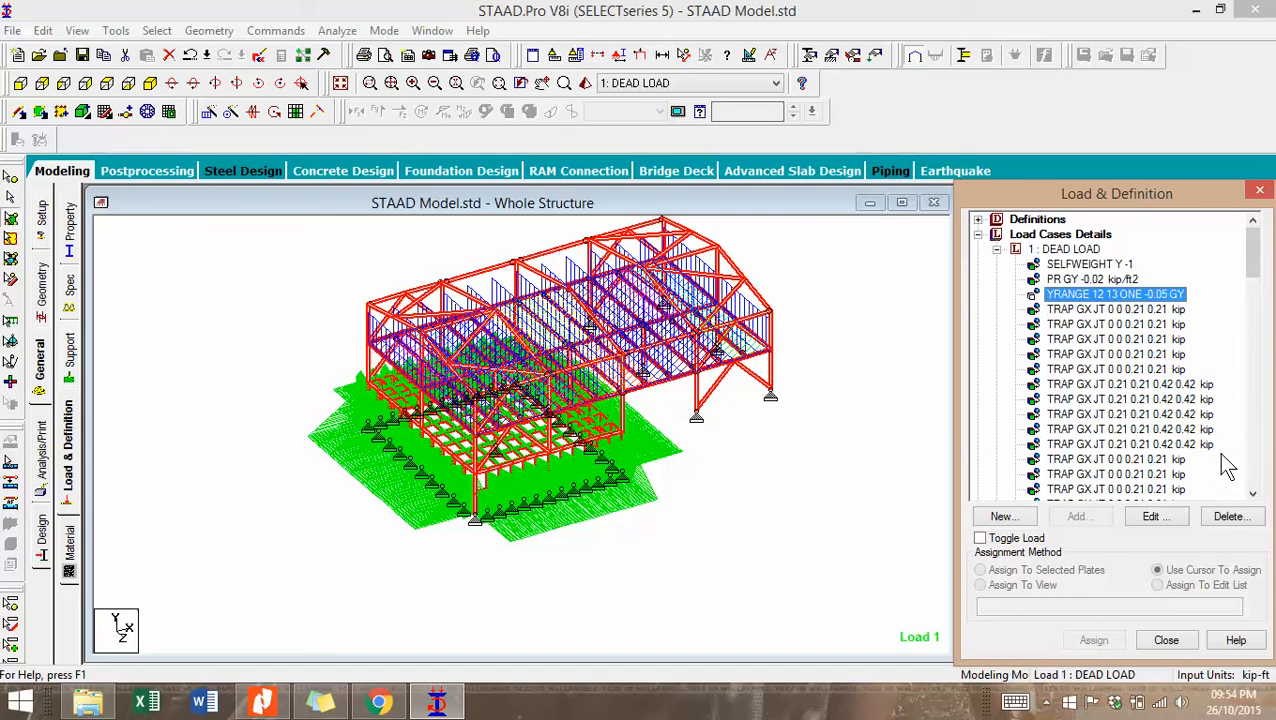
Select all roof members above the column tops in the front elevation using the beams cursor.
click(20, 83)
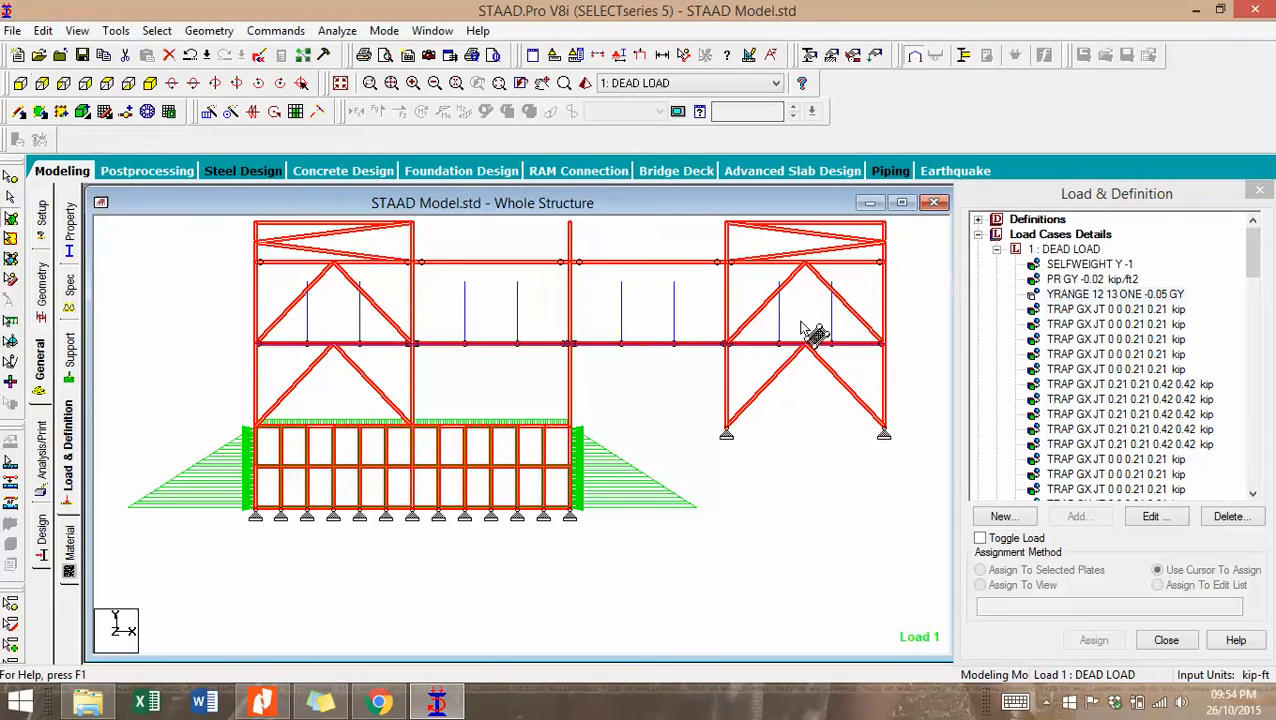
scroll(356, 347, down, 2)
middle_drag(461, 339, 398, 414)
scroll(385, 404, up, 3)
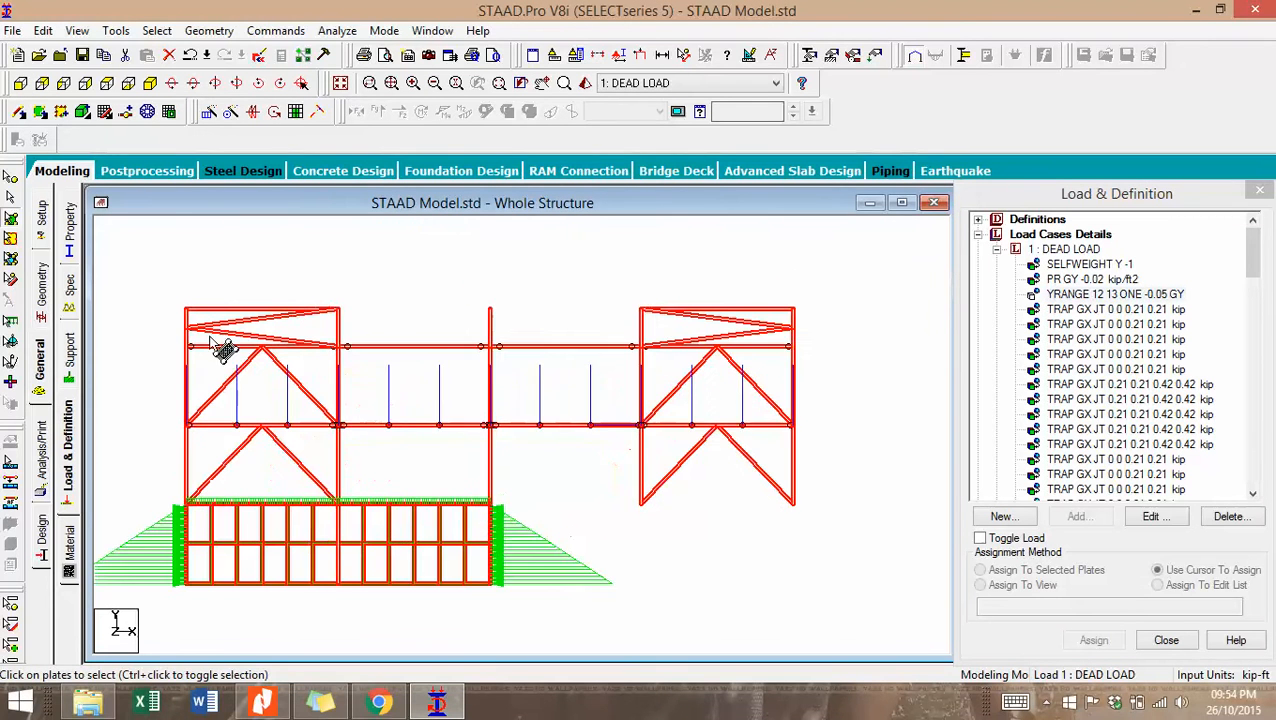
click(11, 197)
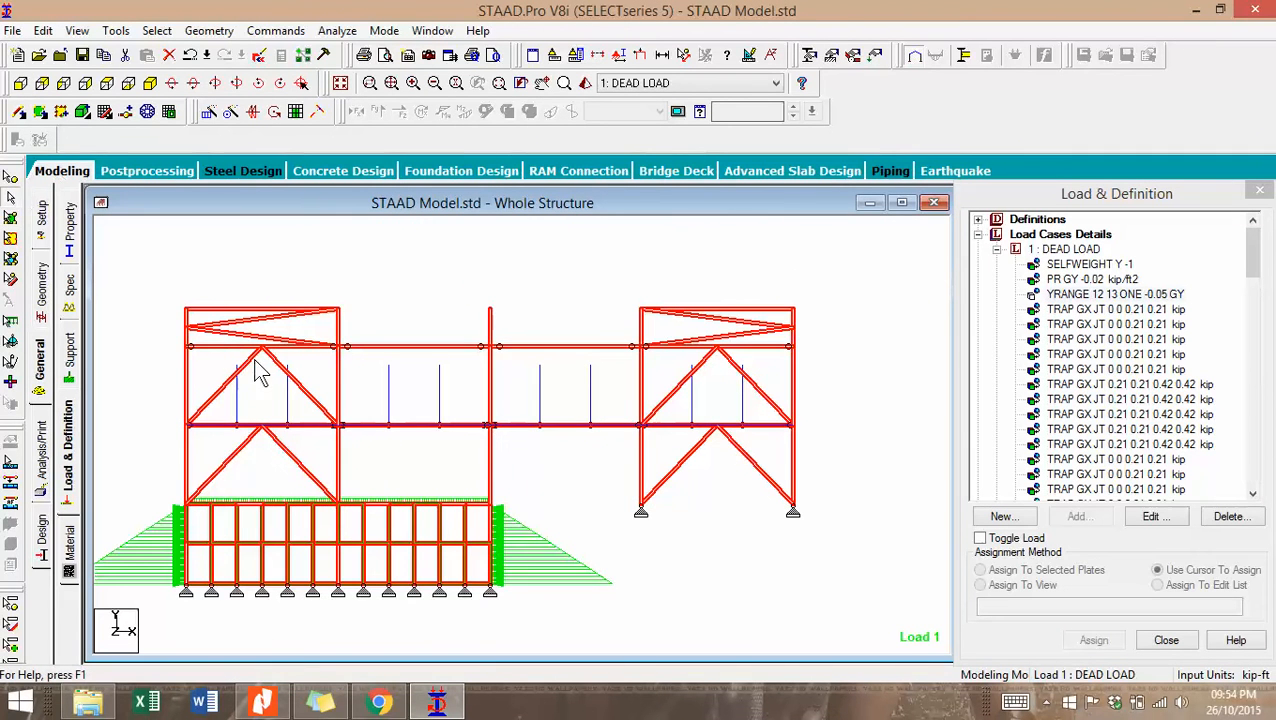
click(193, 316)
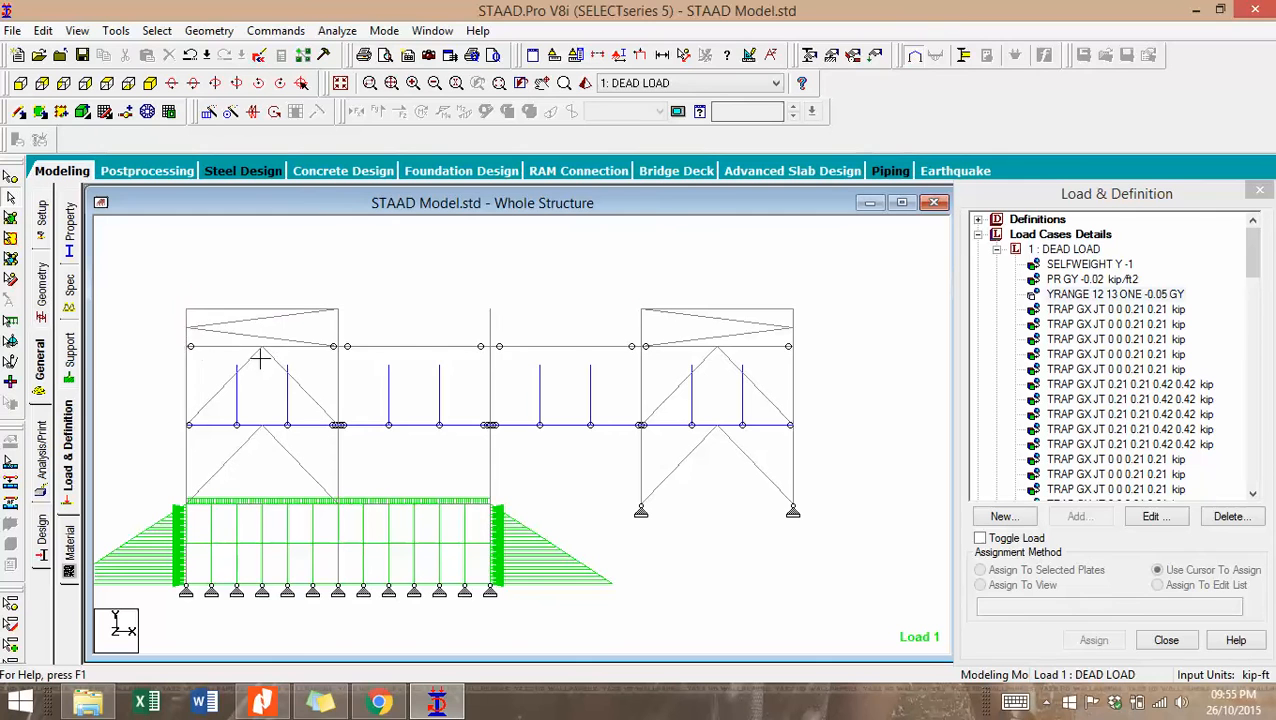
drag(182, 292, 806, 354)
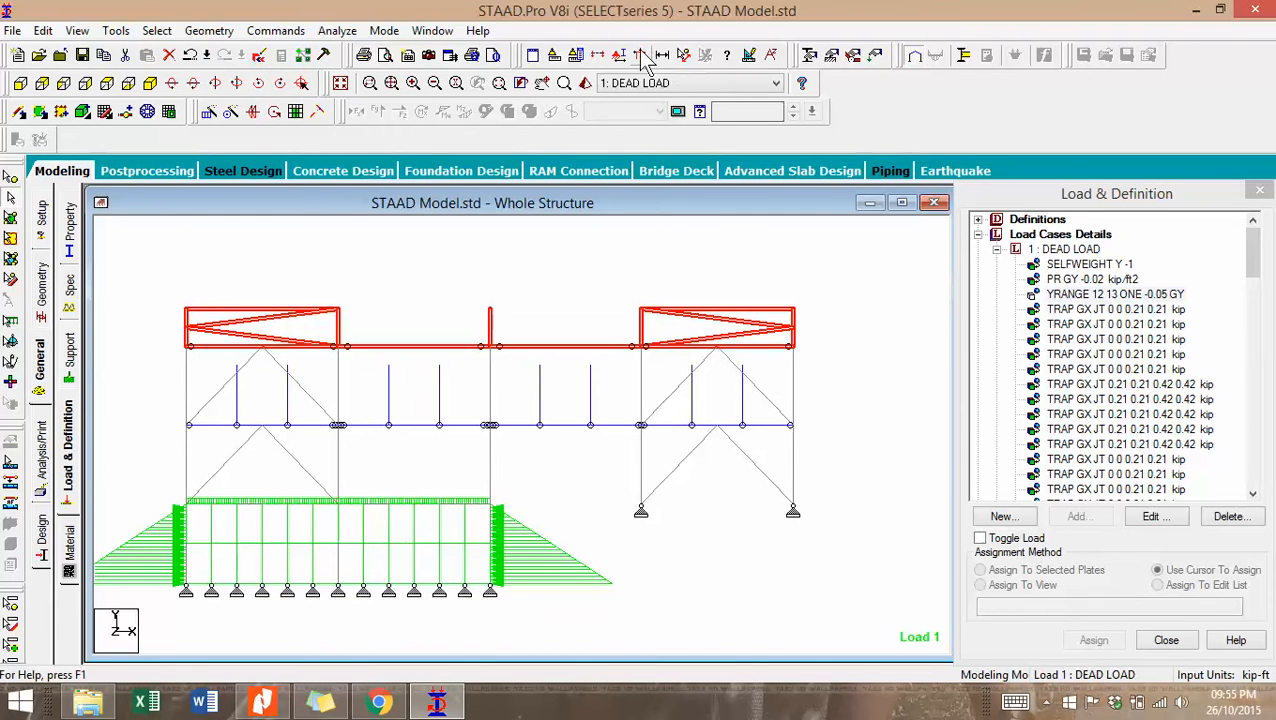
Restrict the view to the highlighted roof members only.
click(598, 56)
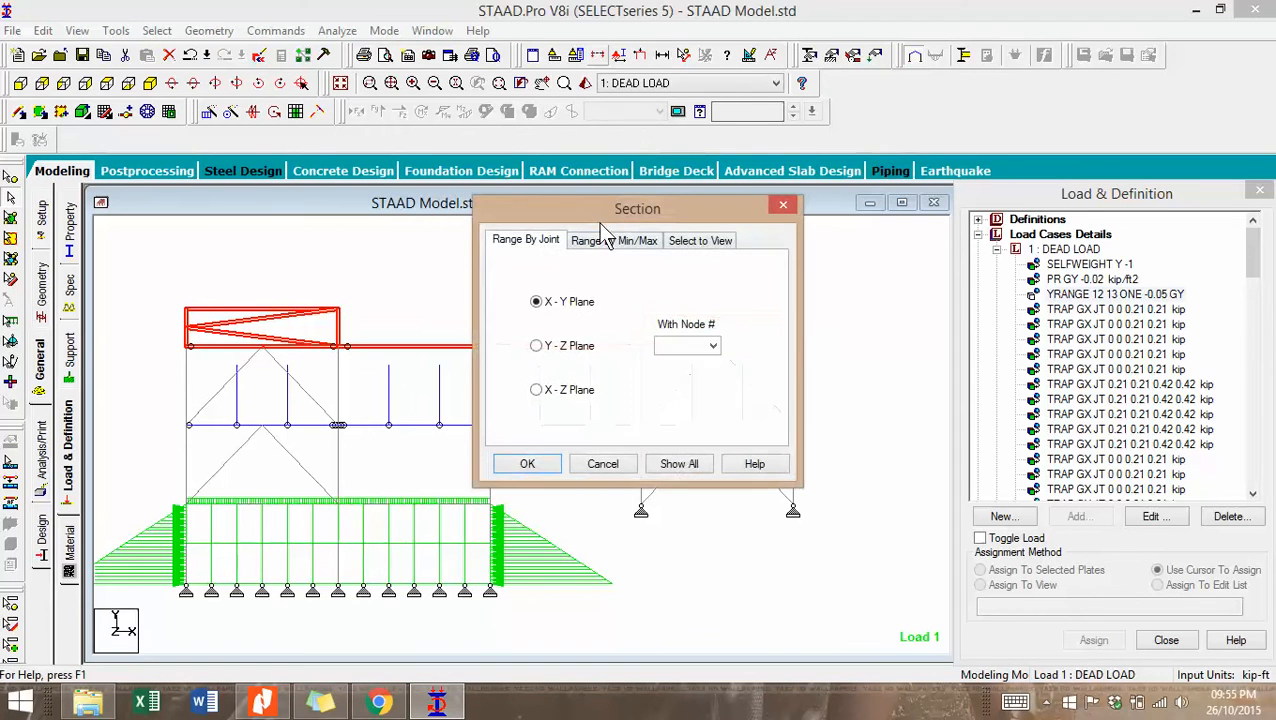
click(700, 241)
click(620, 306)
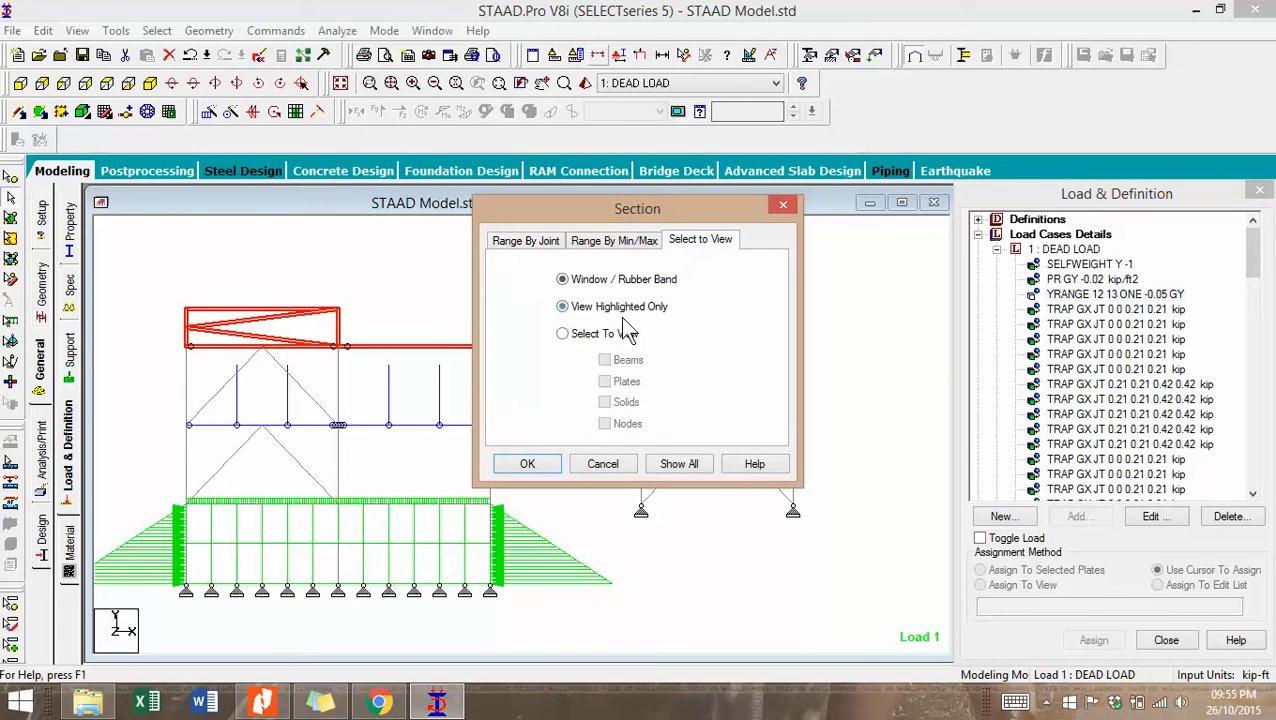
click(527, 465)
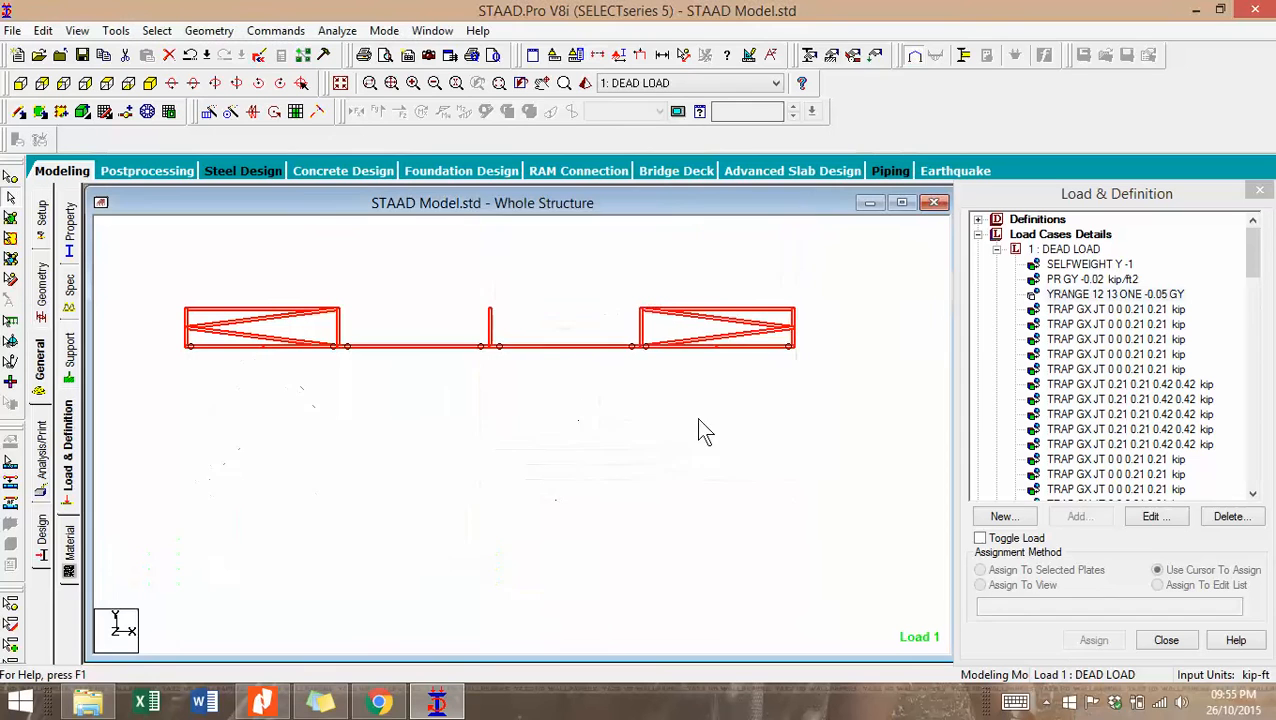
Add two uniform member forces of -0.01 and -0.02 kip/ft in the GY direction to the Dead Load case.
click(107, 83)
click(436, 421)
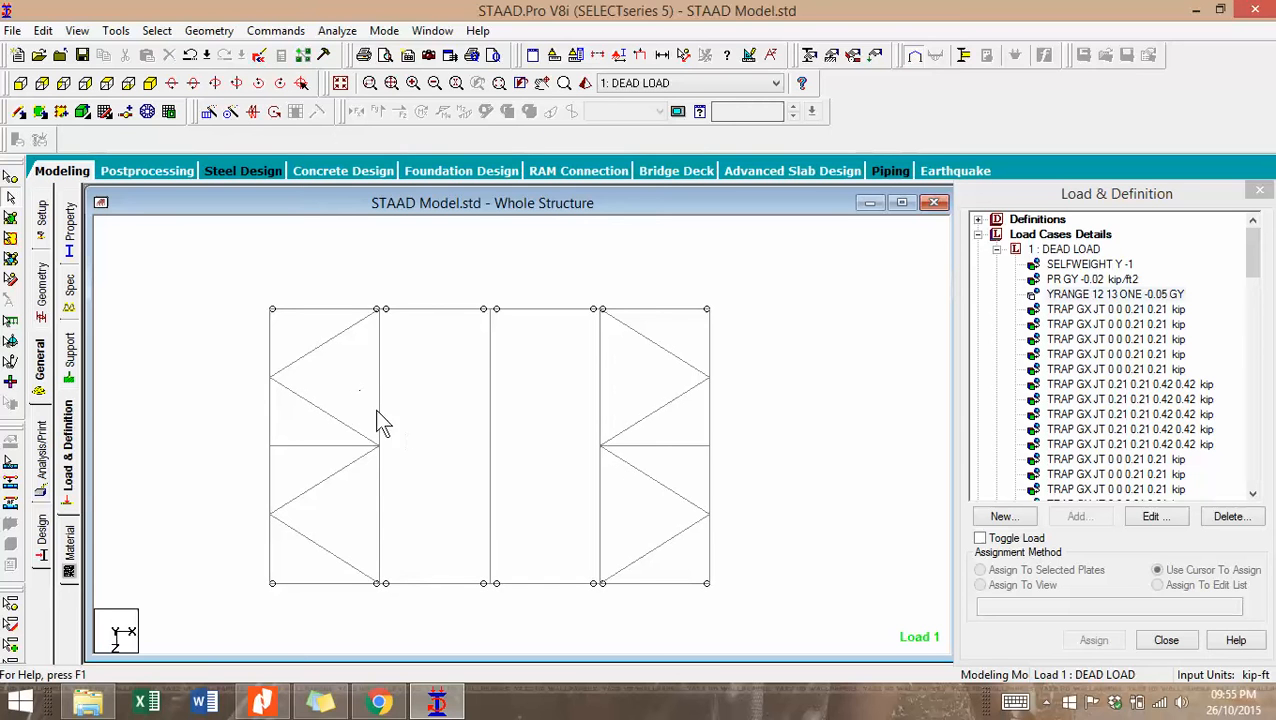
mouse_move(1255, 264)
mouse_down()
mouse_move(1258, 304)
mouse_move(1255, 245)
mouse_up()
click(1084, 251)
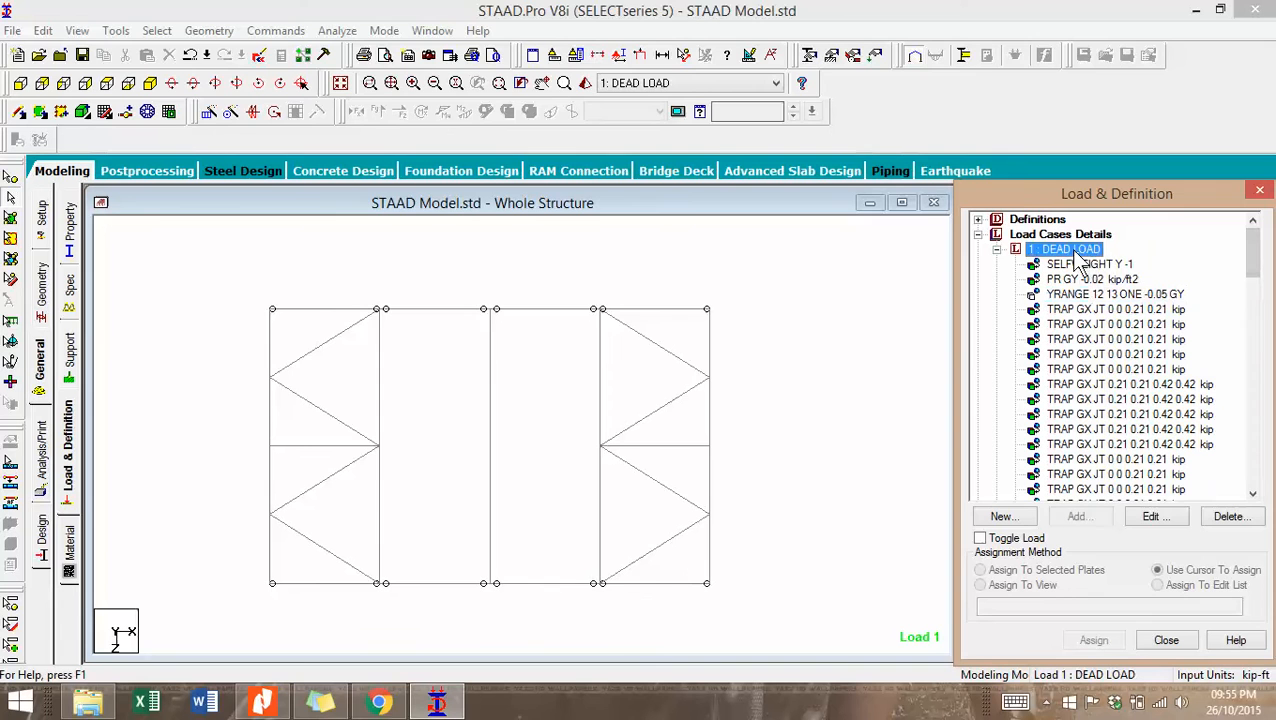
click(1078, 517)
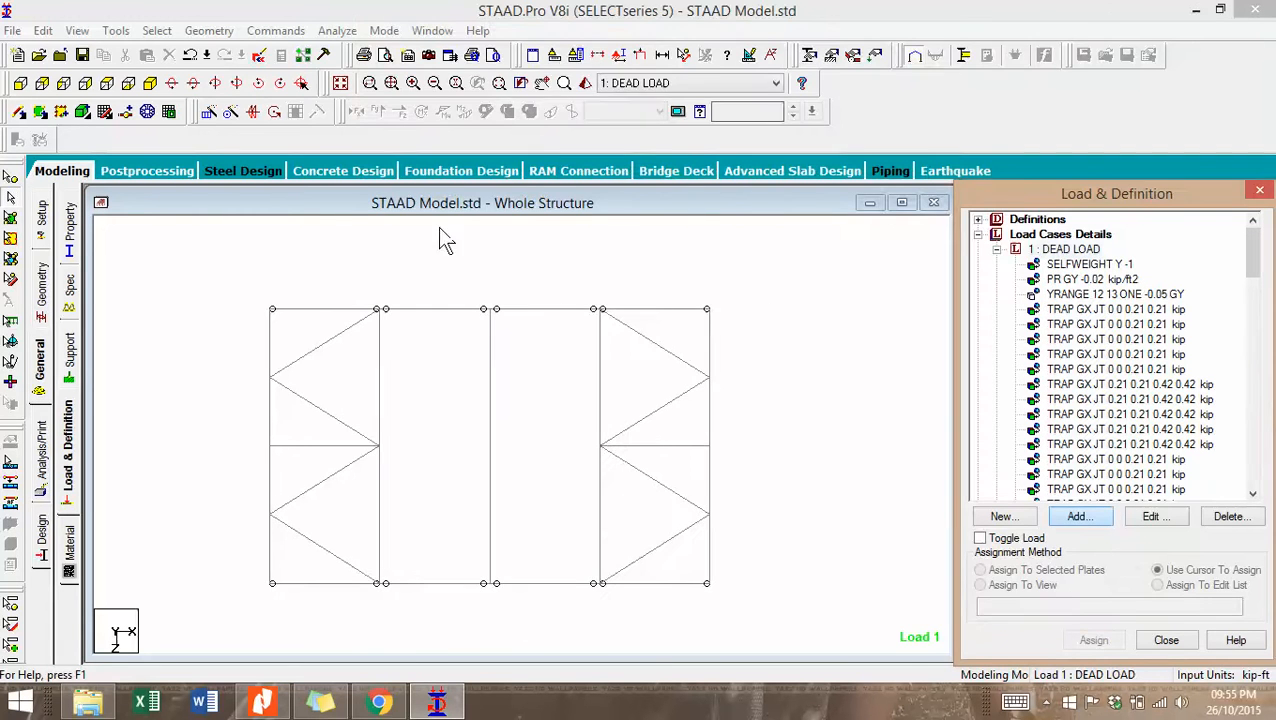
click(230, 119)
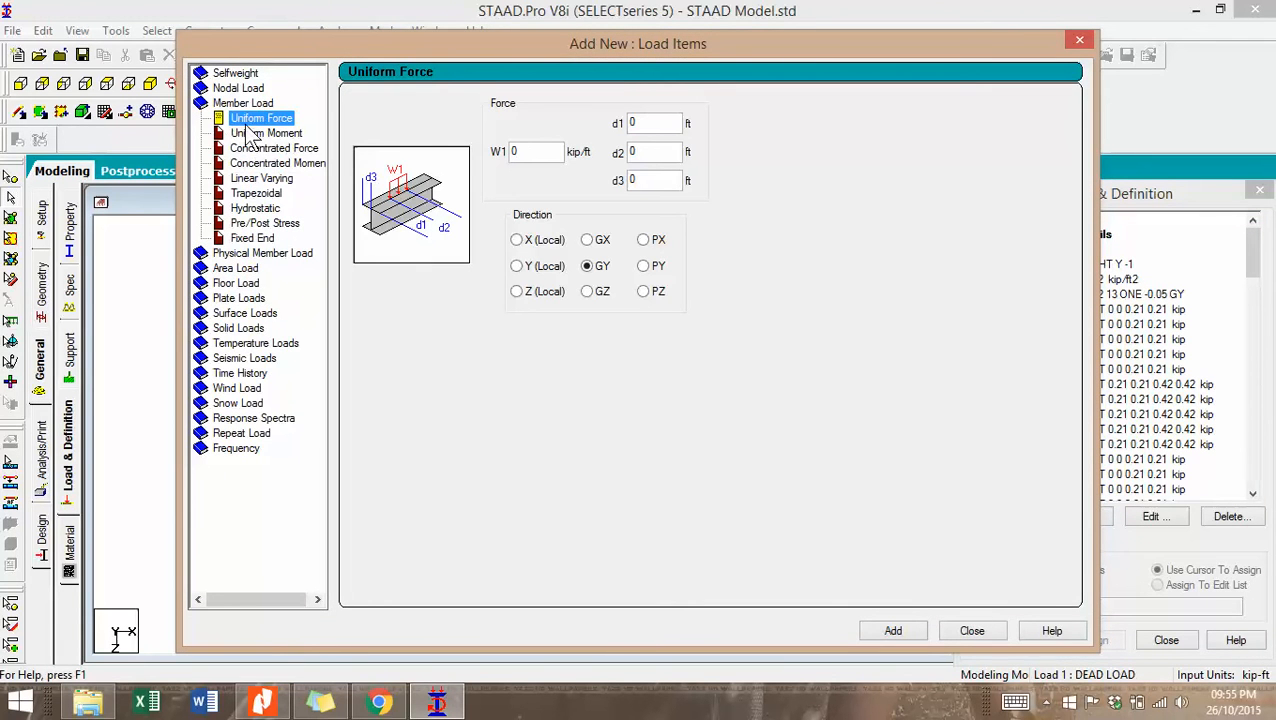
click(540, 151)
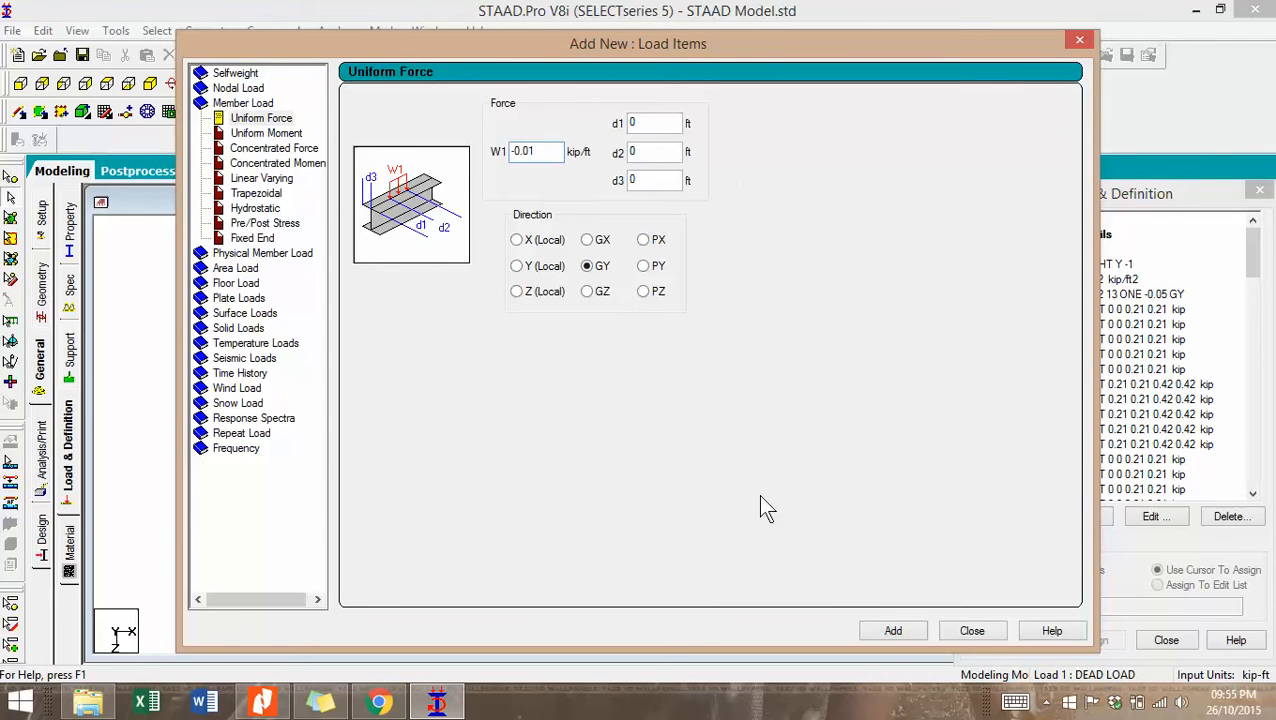
click(894, 635)
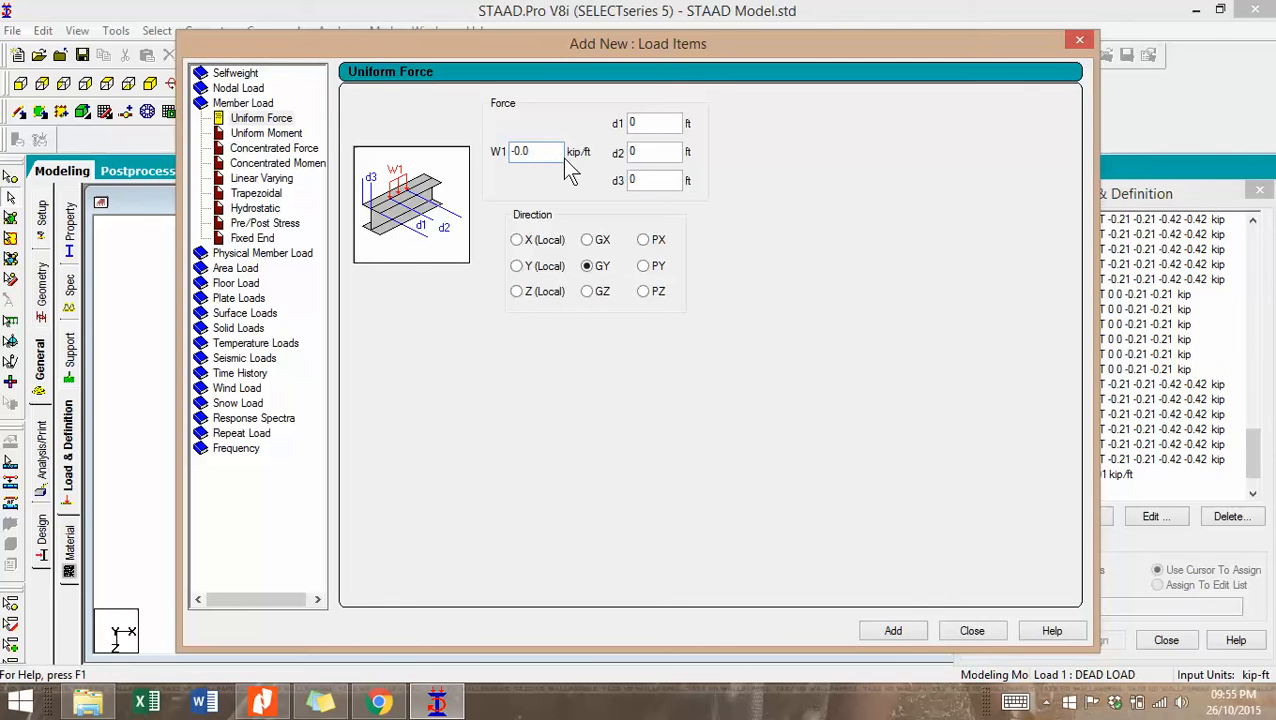
text(2)
click(973, 632)
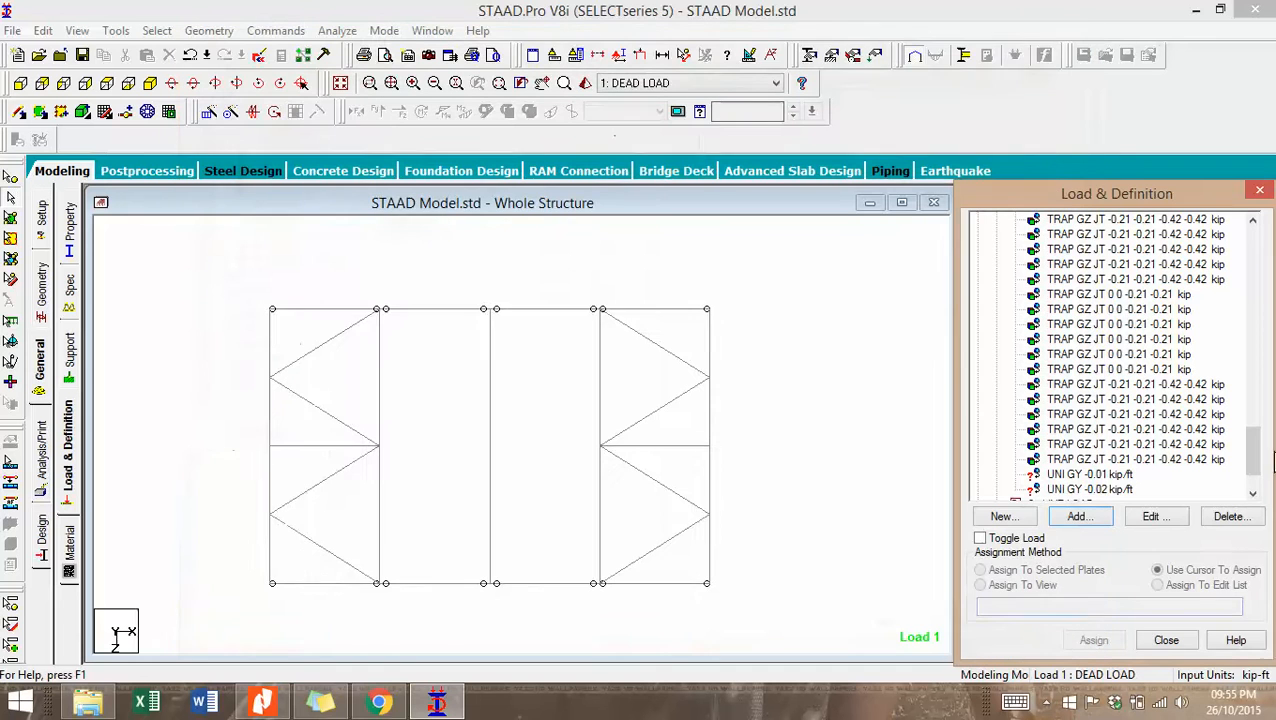
Assign the -0.01 kip/ft uniform force to the roof beams along the two outermost end frames.
click(1102, 477)
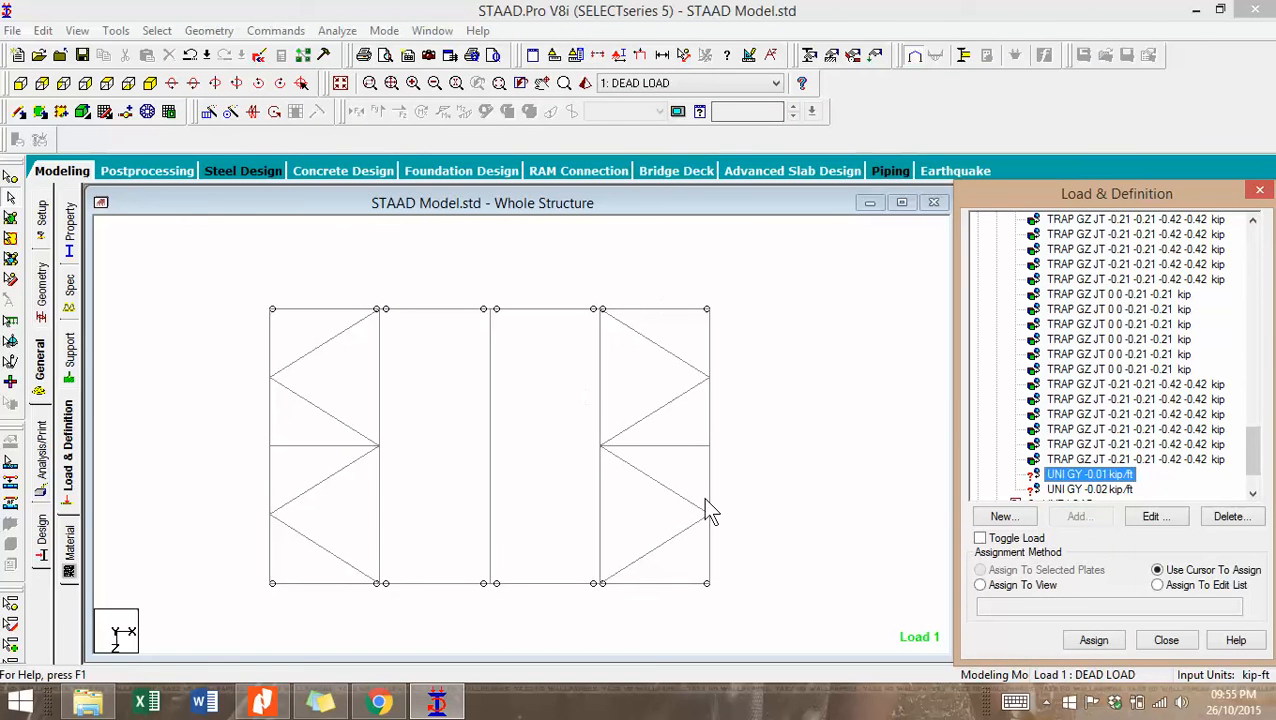
click(274, 352)
ctrl+drag(179, 370, 181, 374)
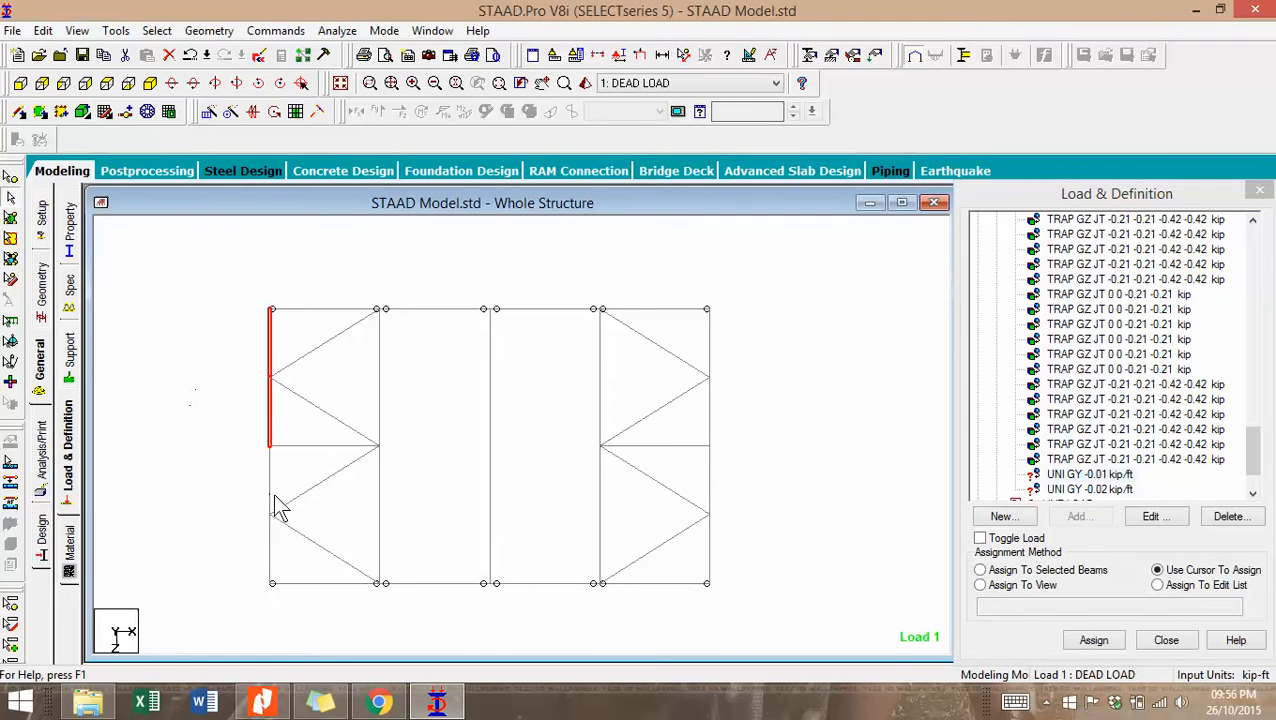
ctrl+drag(284, 495, 222, 457)
ctrl+drag(300, 578, 135, 460)
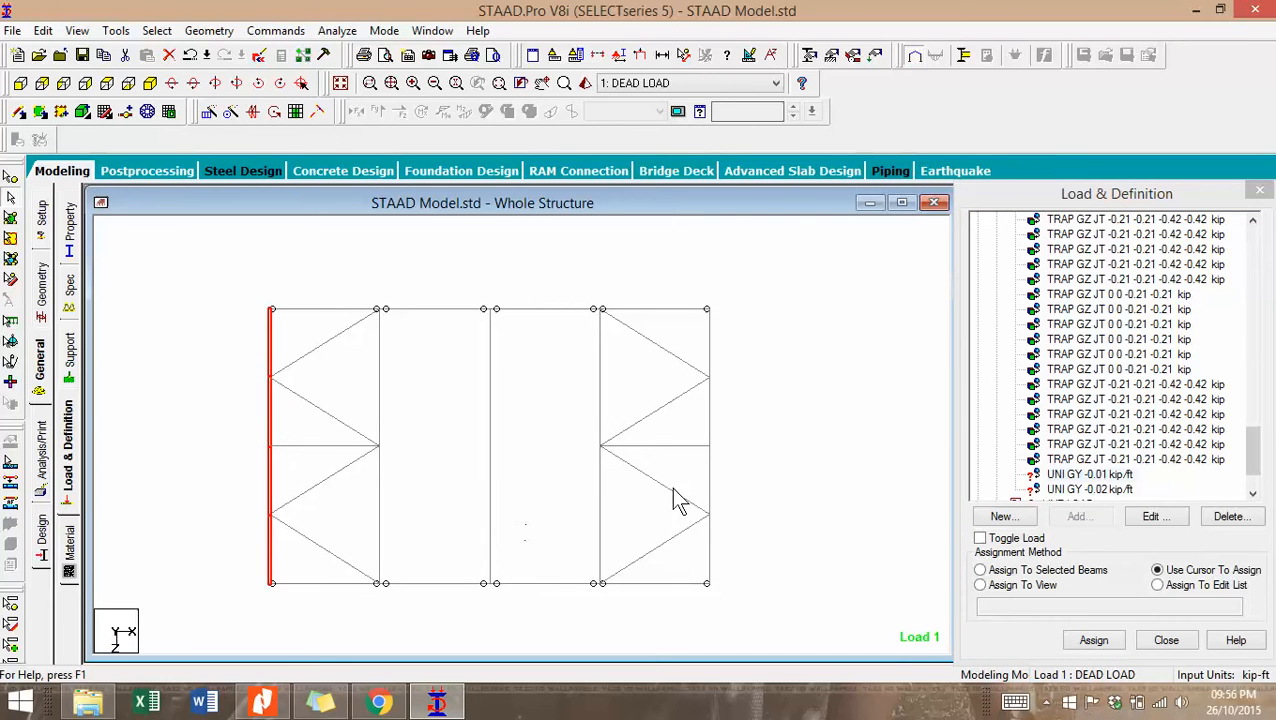
drag(740, 572, 705, 330)
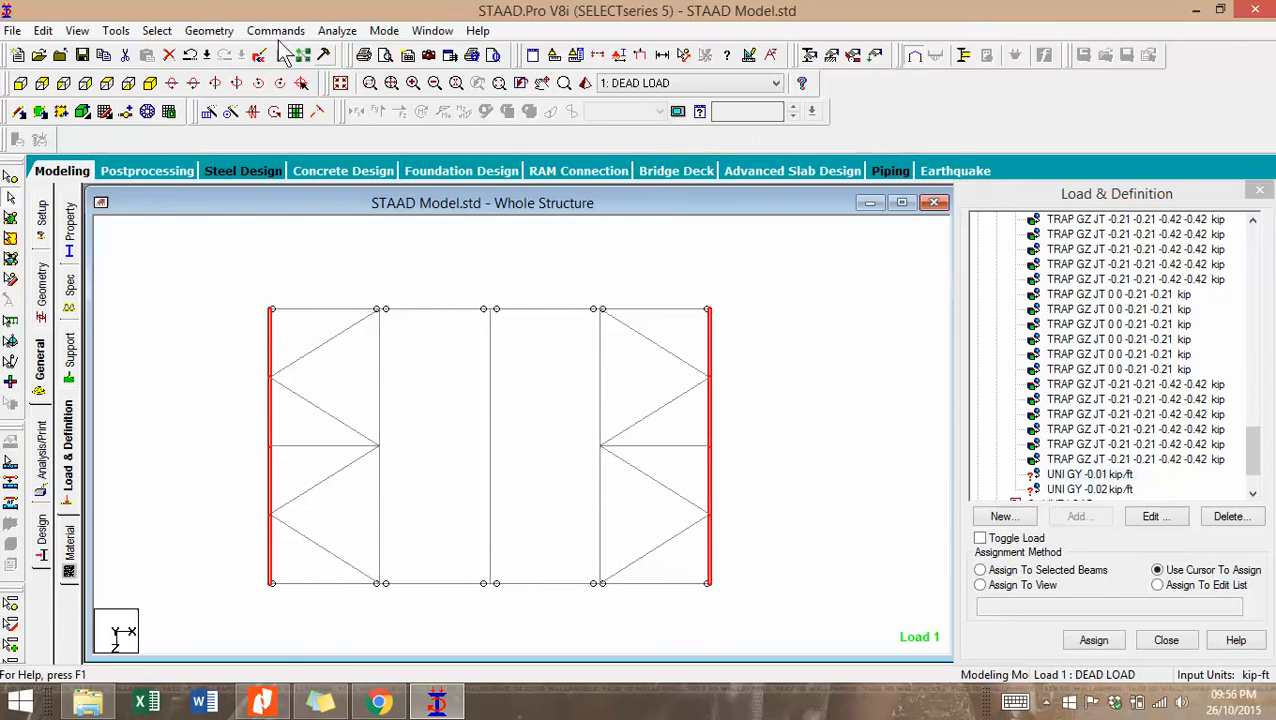
click(150, 83)
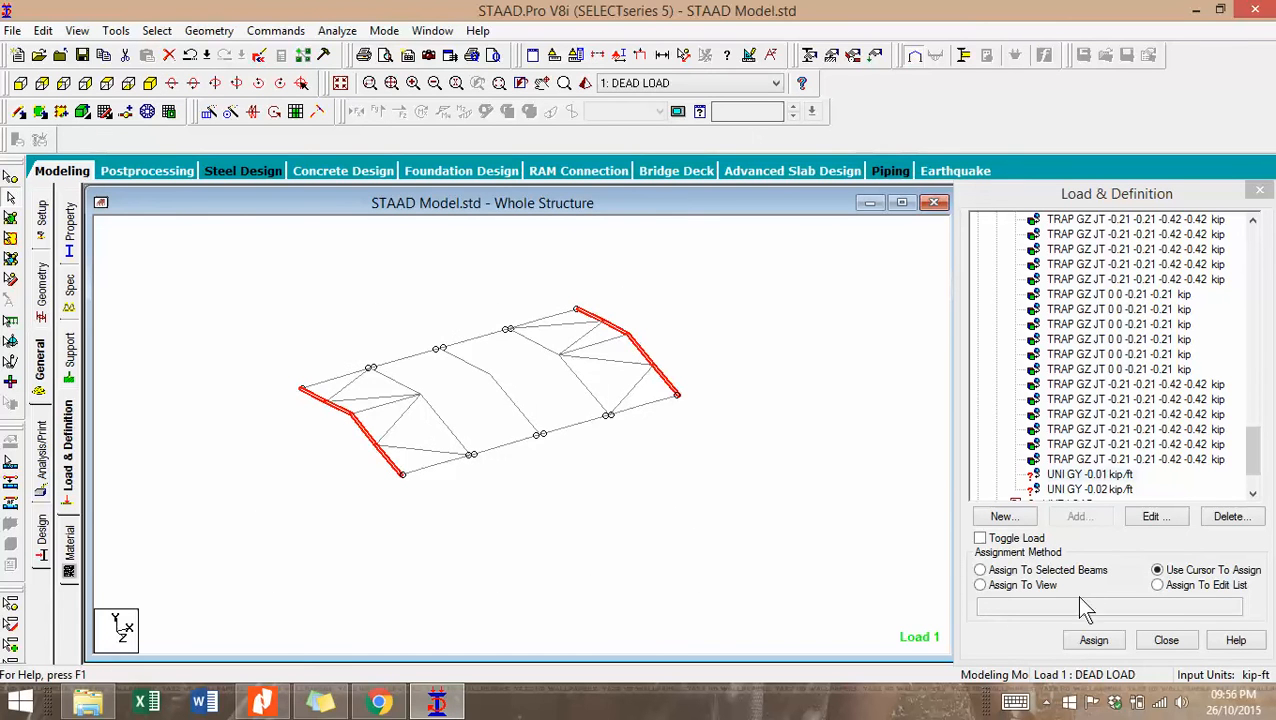
click(1010, 571)
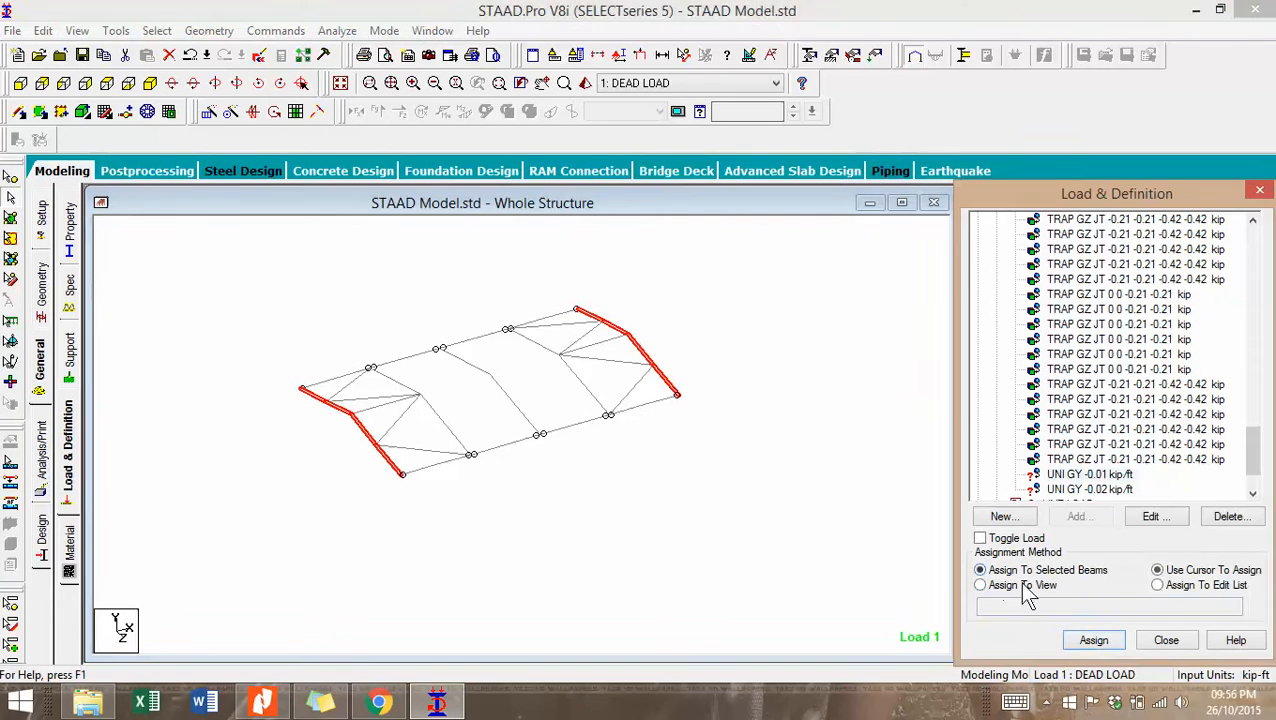
click(1094, 640)
click(1133, 474)
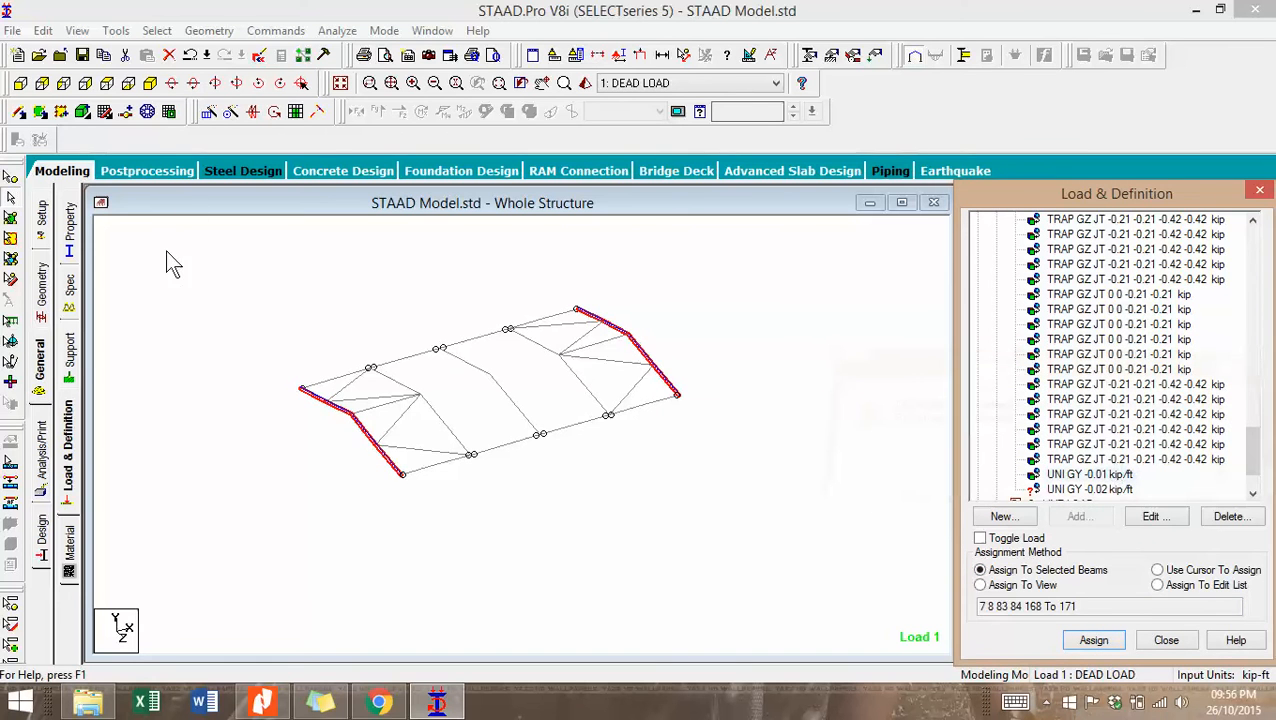
Assign the -0.02 kip/ft uniform force to the roof beams of the three interior frames.
click(103, 85)
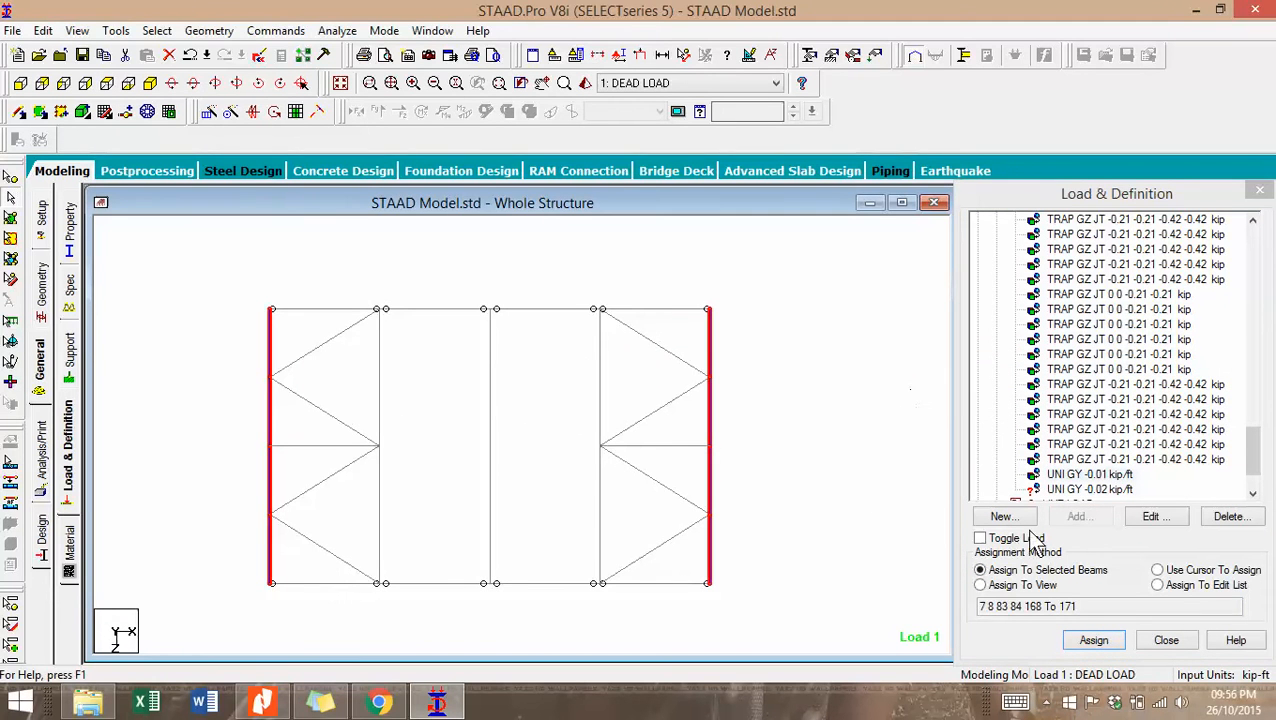
scroll(1253, 455, down, 2)
click(1070, 430)
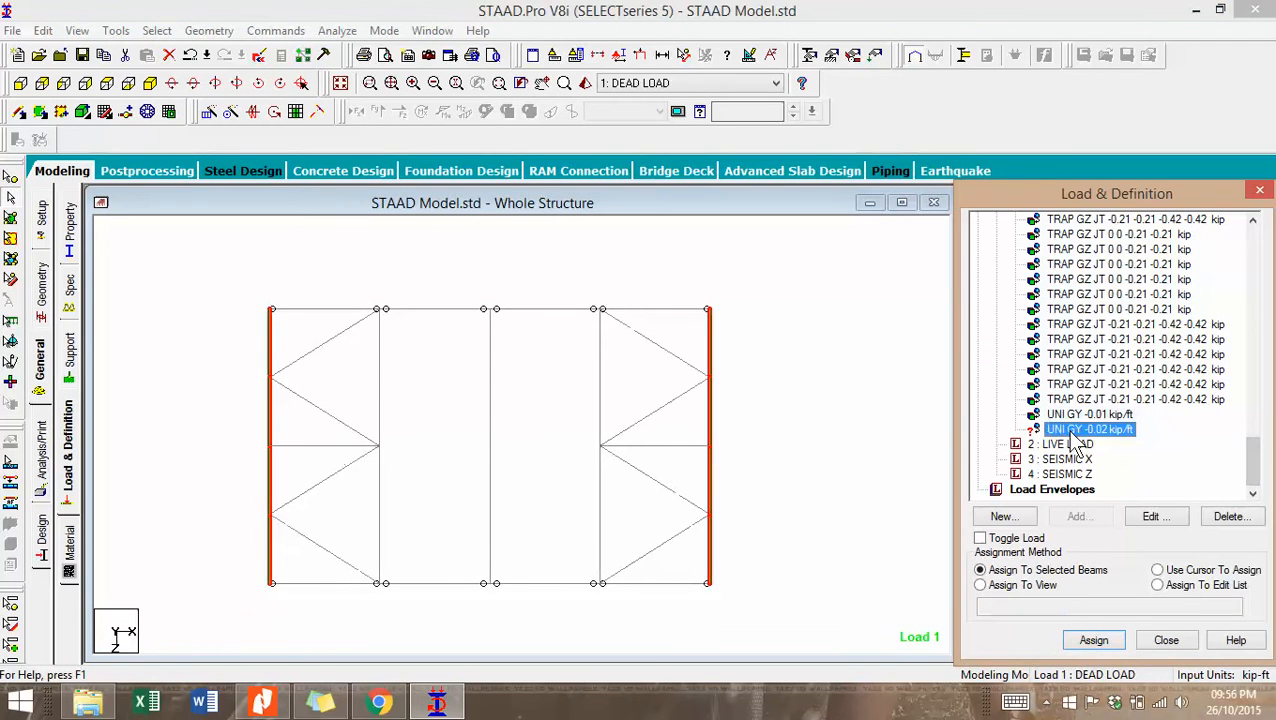
click(366, 356)
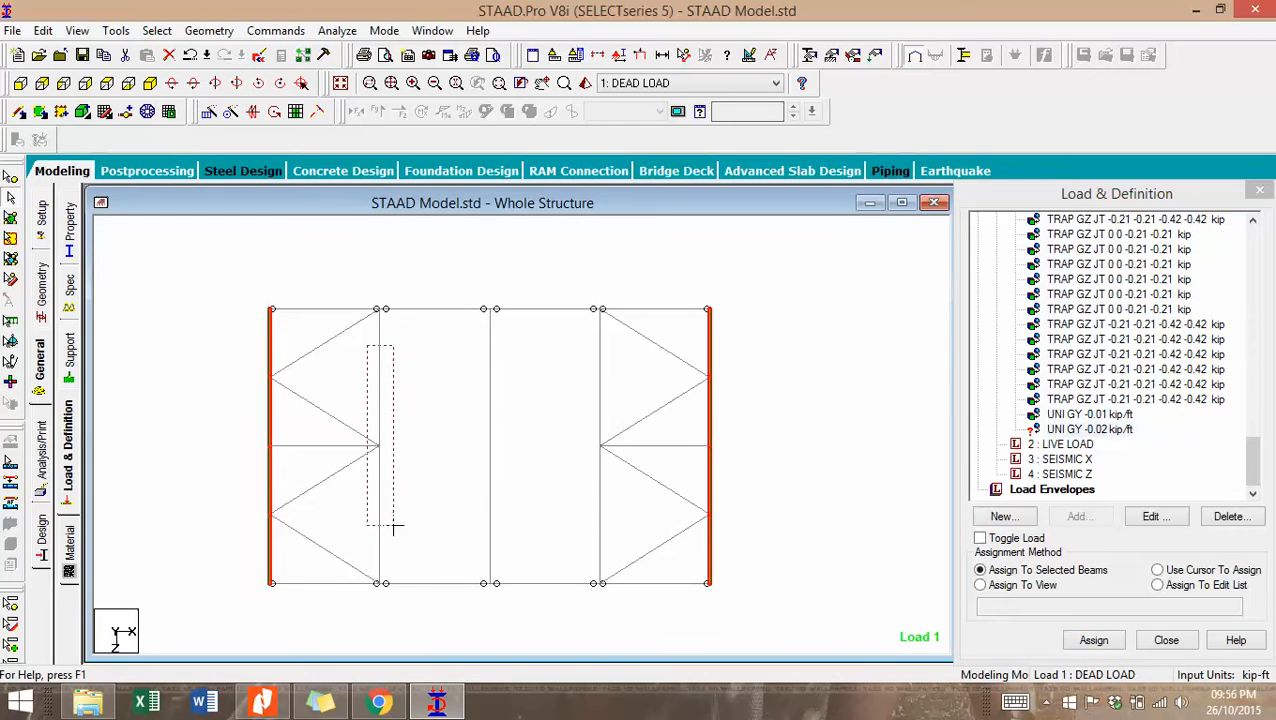
click(375, 500)
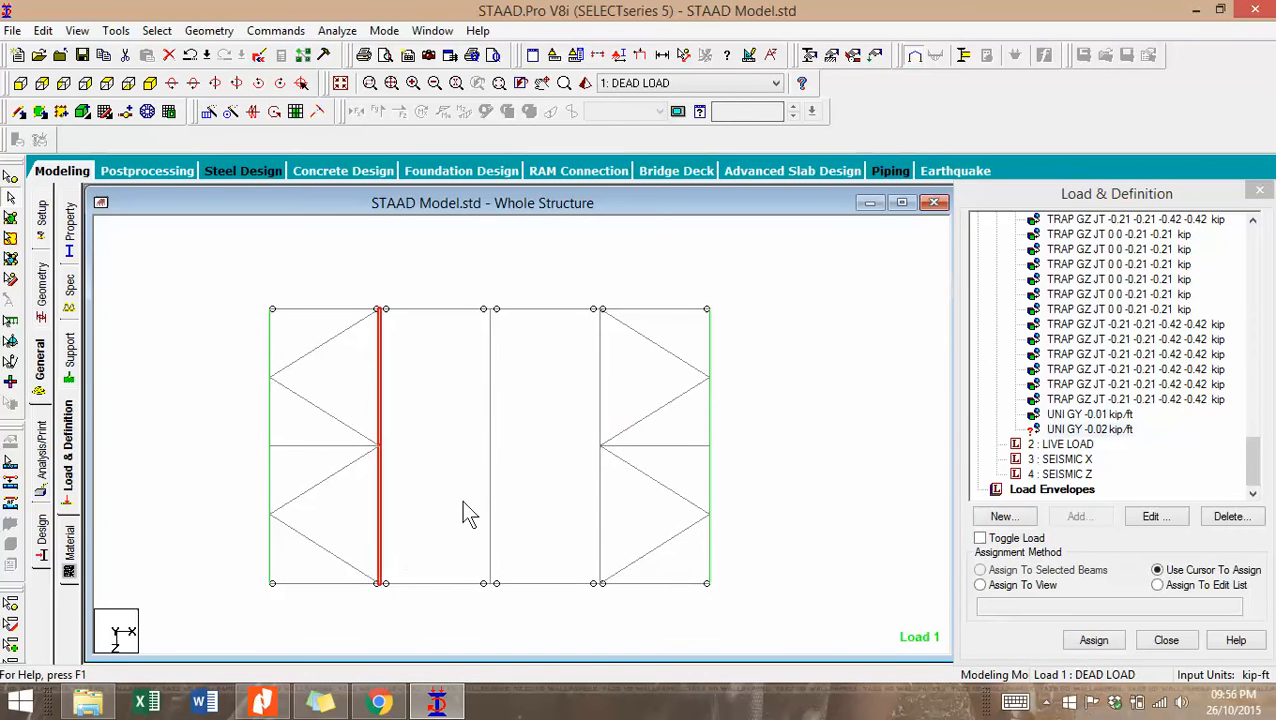
click(490, 480)
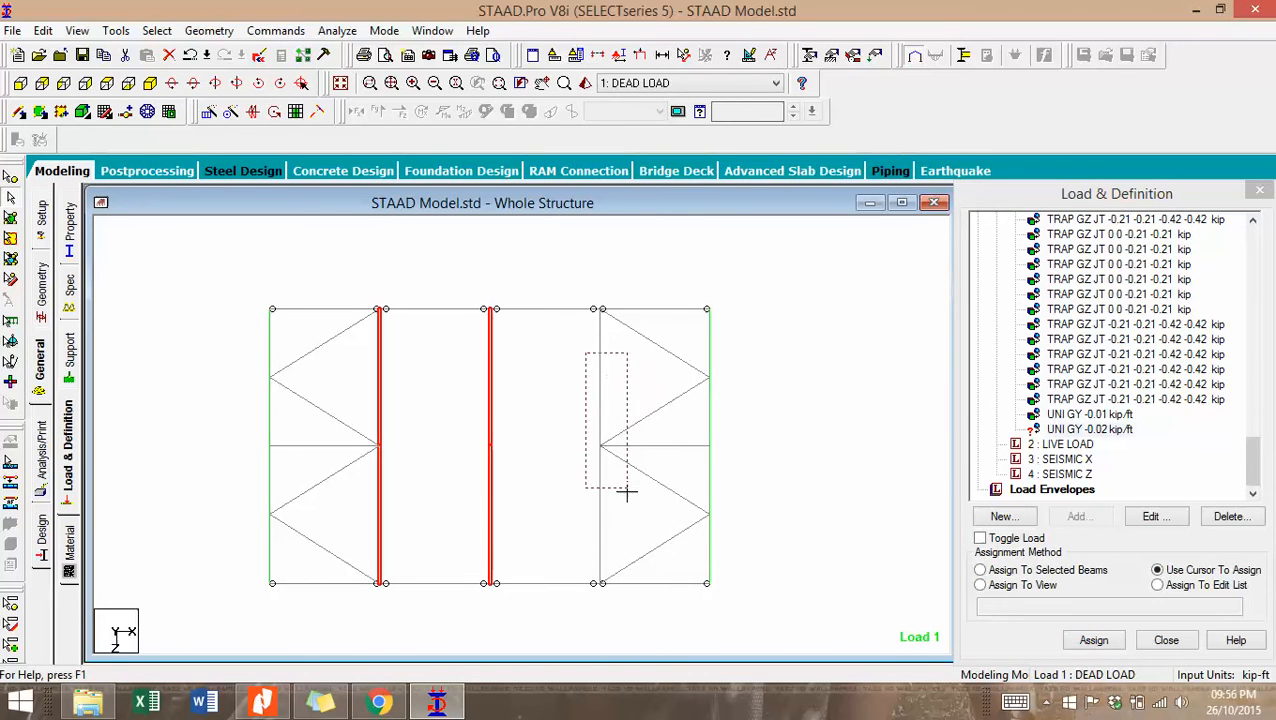
click(600, 515)
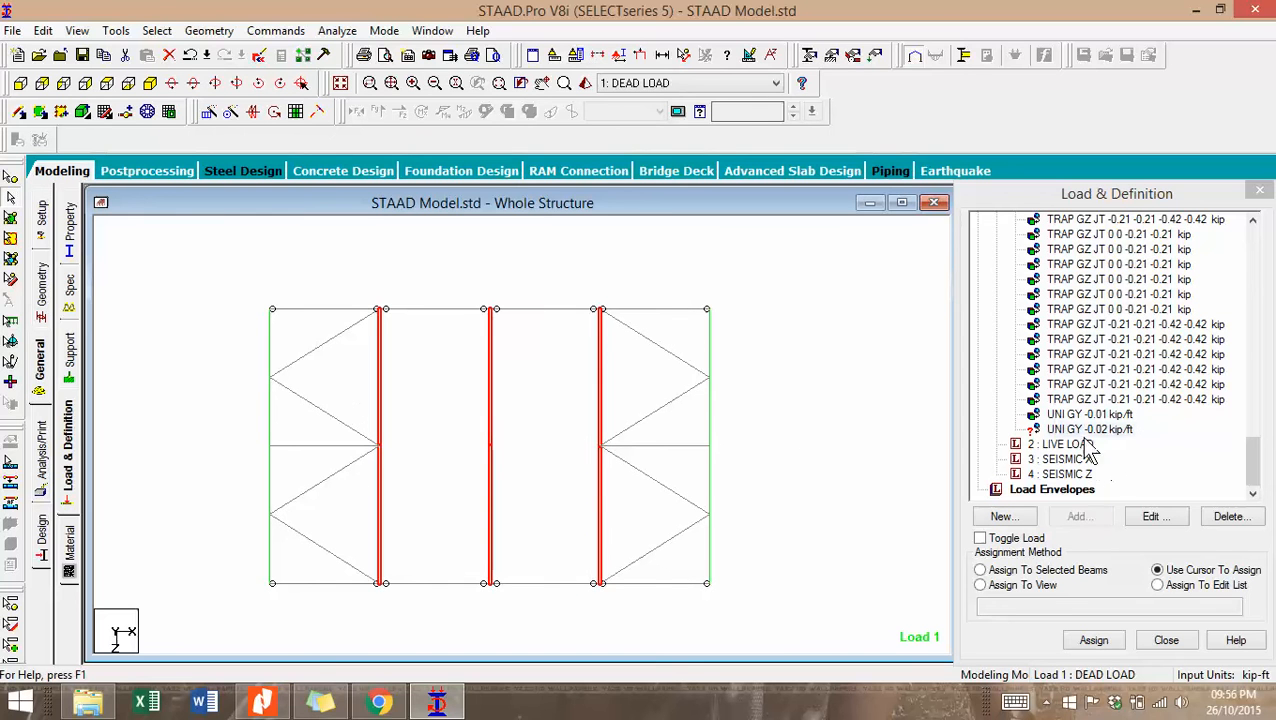
click(1088, 432)
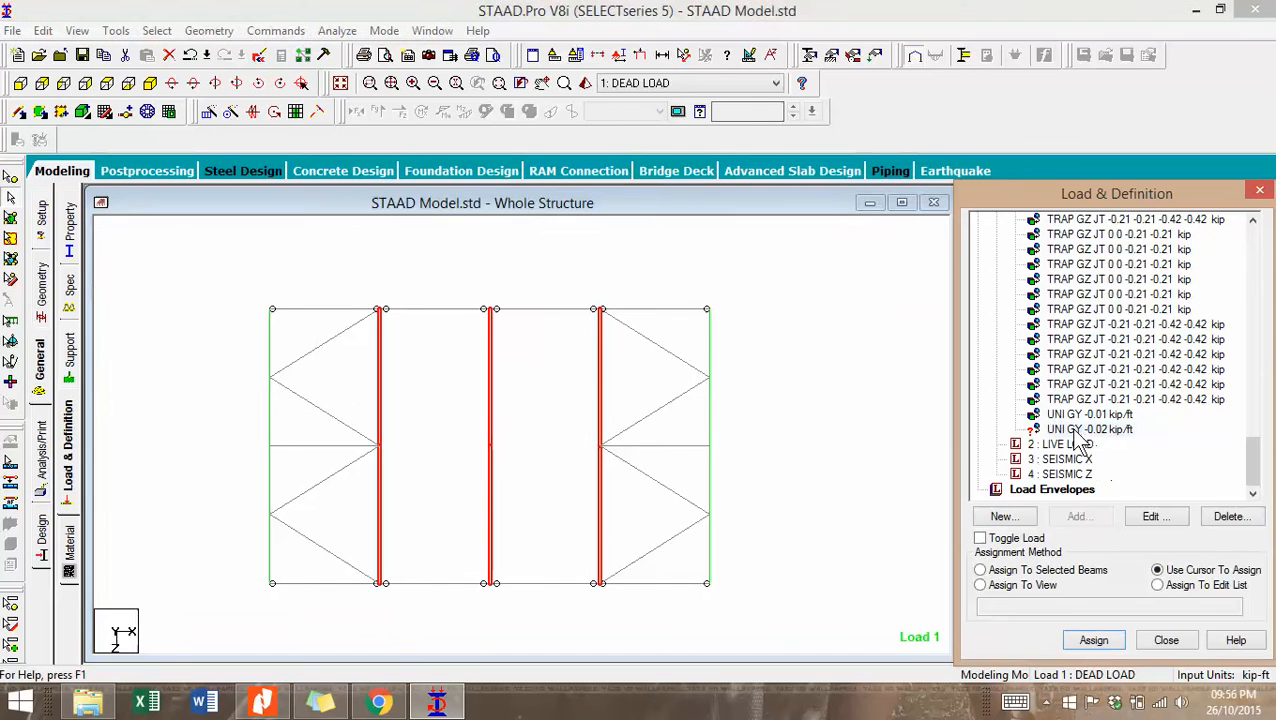
click(1008, 578)
click(1100, 641)
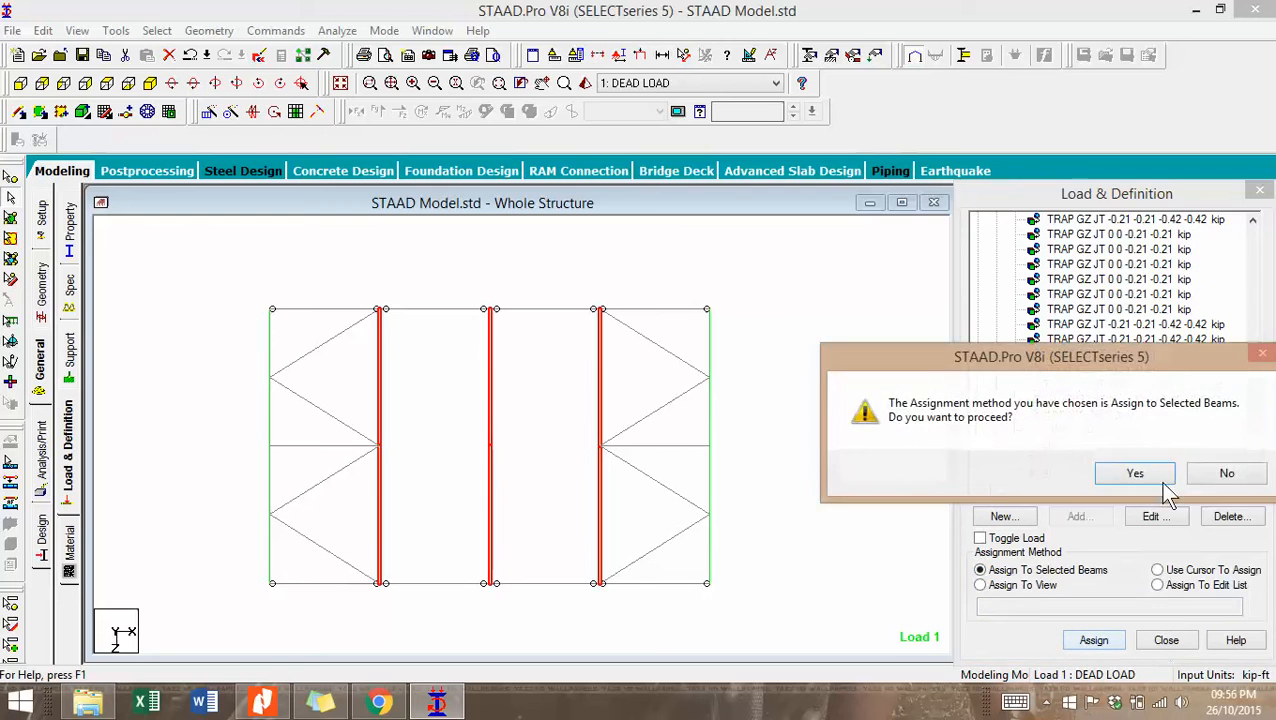
click(1152, 477)
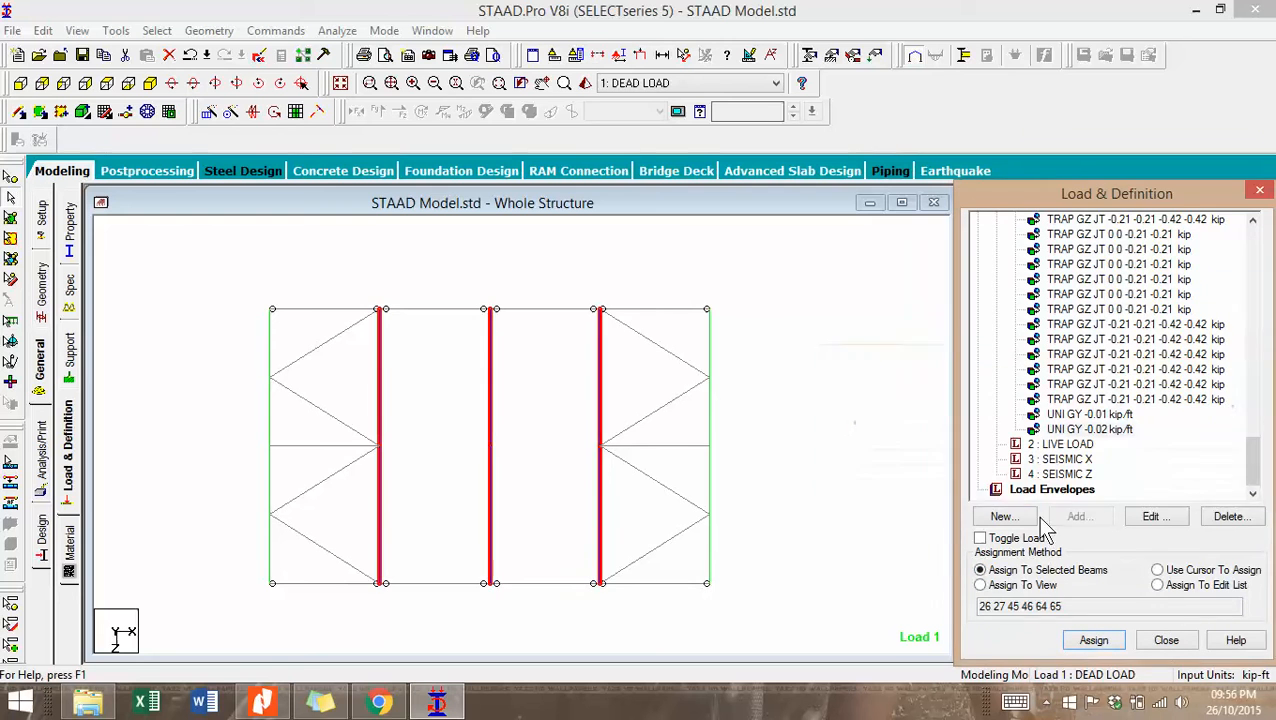
Display the Dead Load case's loads in the isometric view and open the diagram scale settings.
click(150, 85)
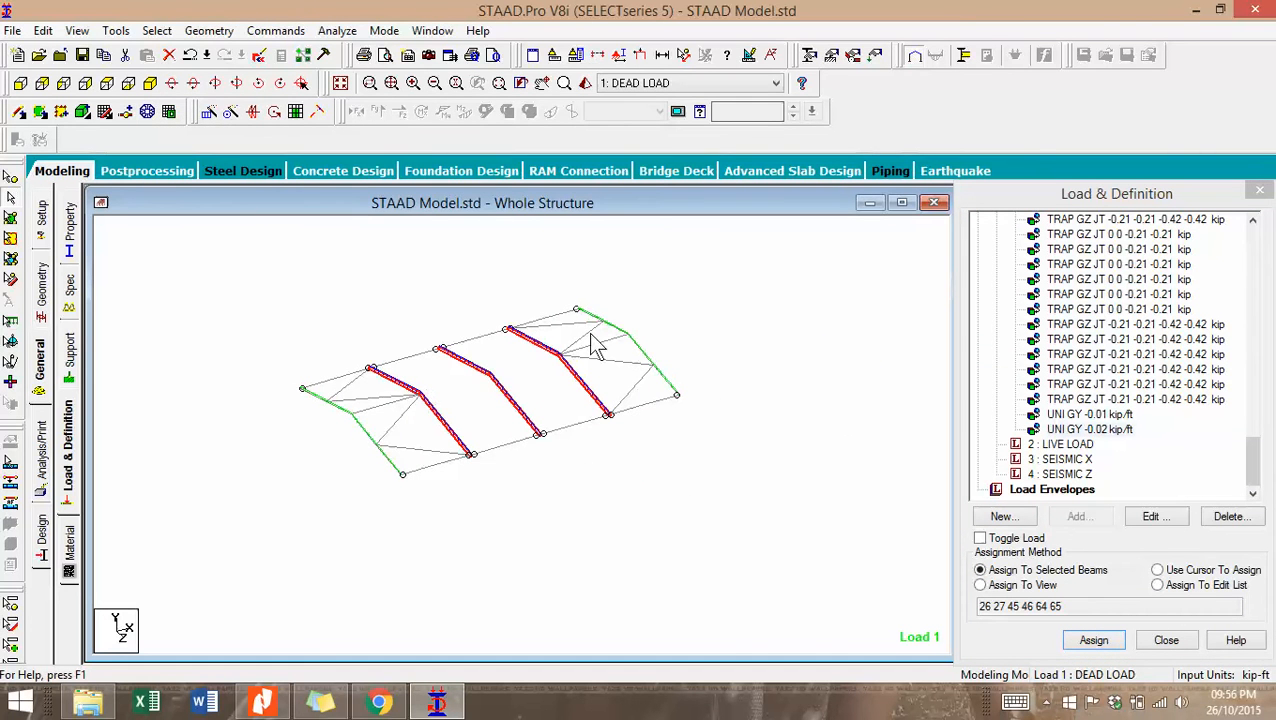
click(640, 57)
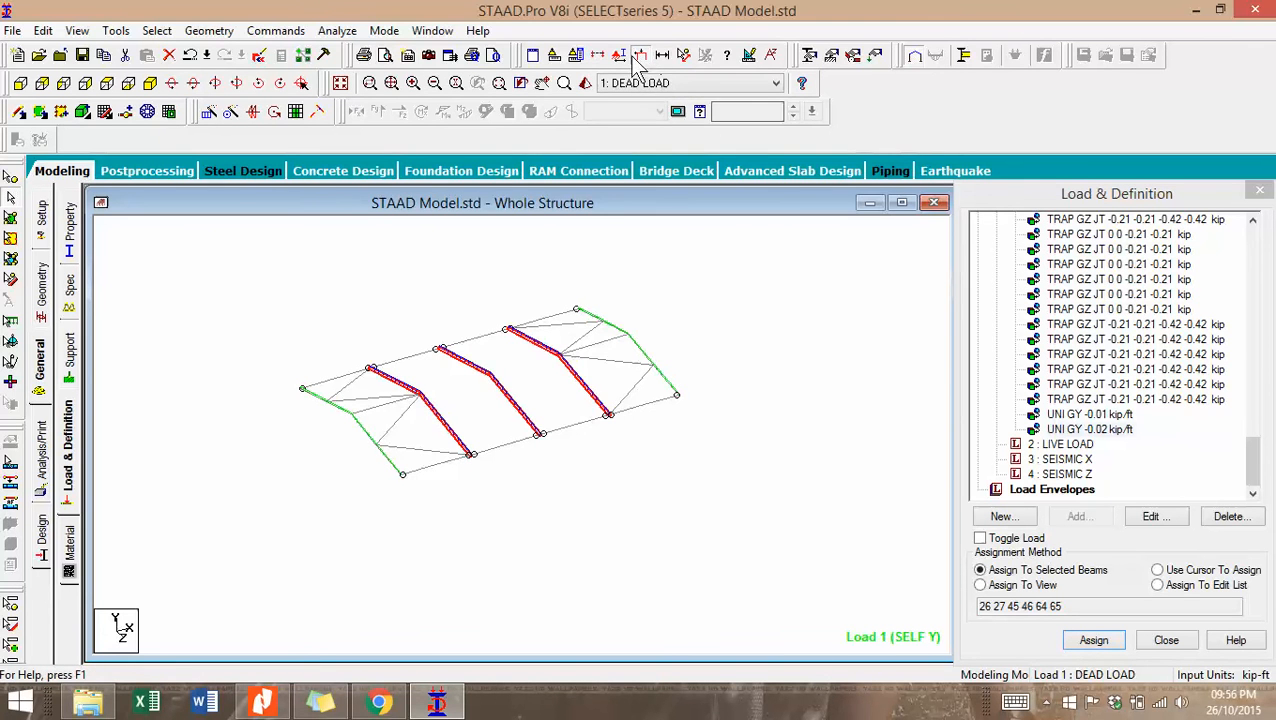
click(621, 54)
click(713, 104)
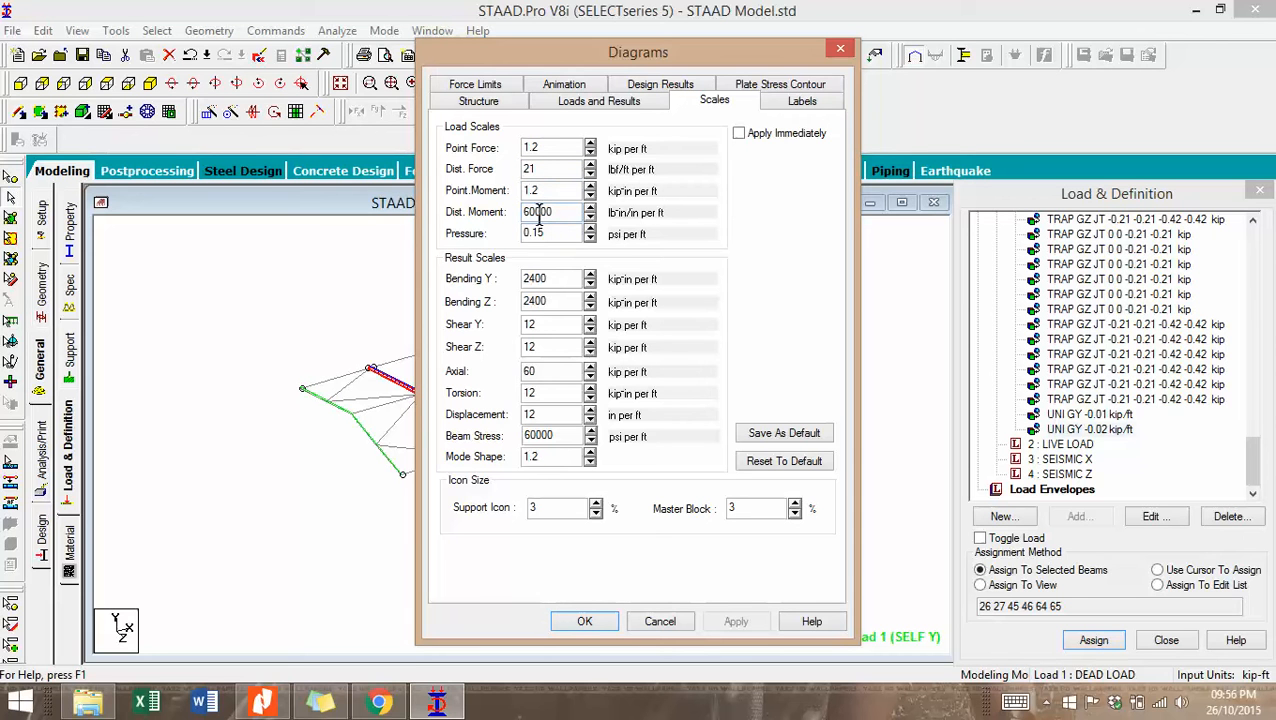
click(1047, 703)
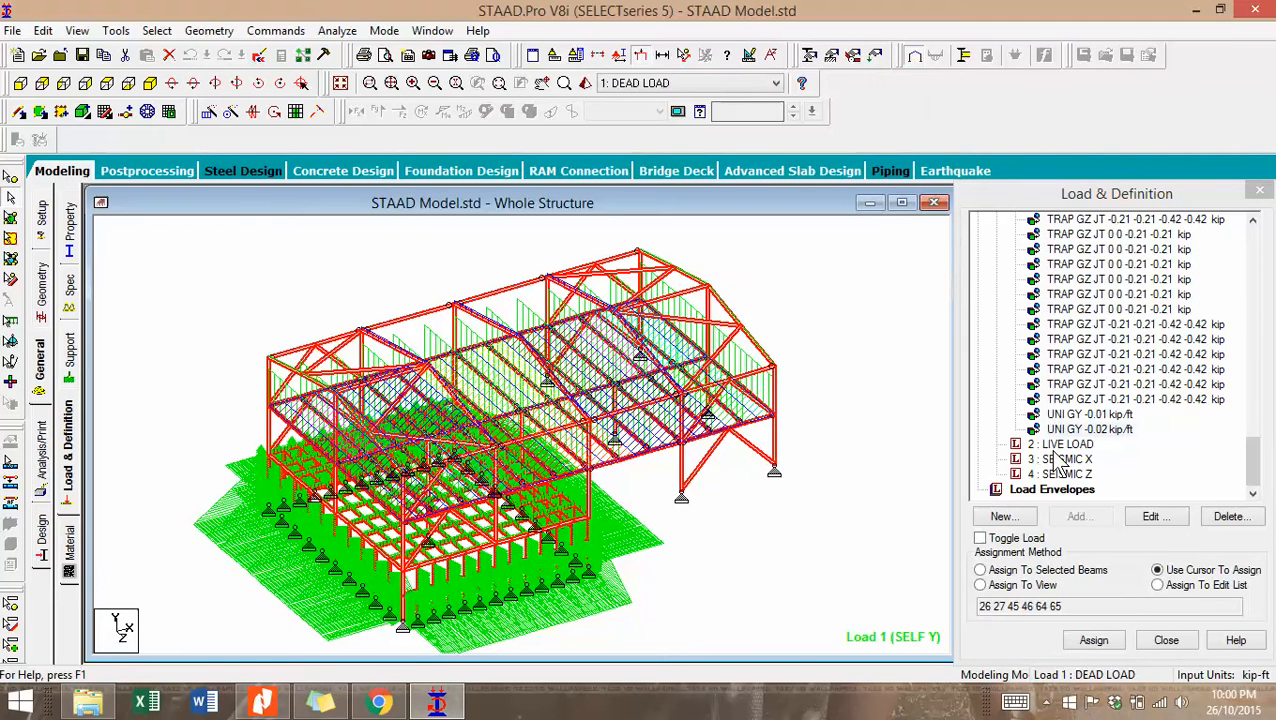
Add a full-plate pressure of -0.1 kip/ft2 in the GY direction to the Live Load case.
click(1252, 460)
click(1072, 446)
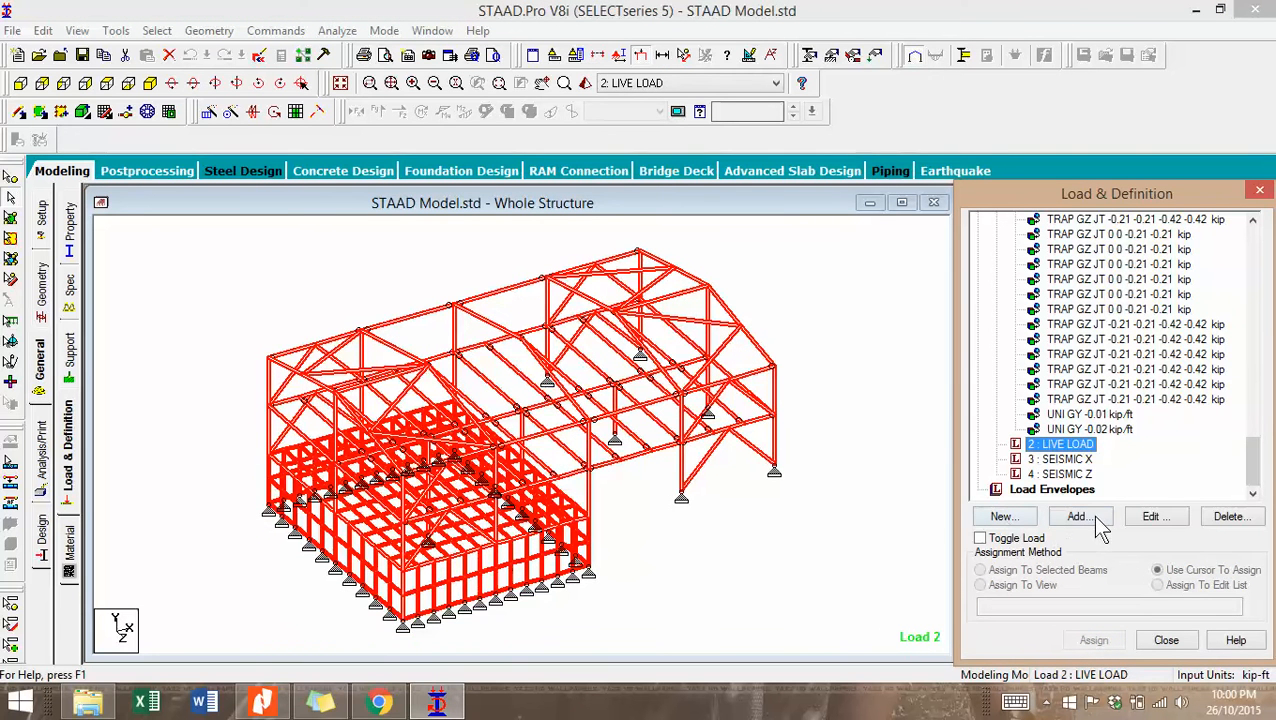
click(1098, 520)
click(1093, 518)
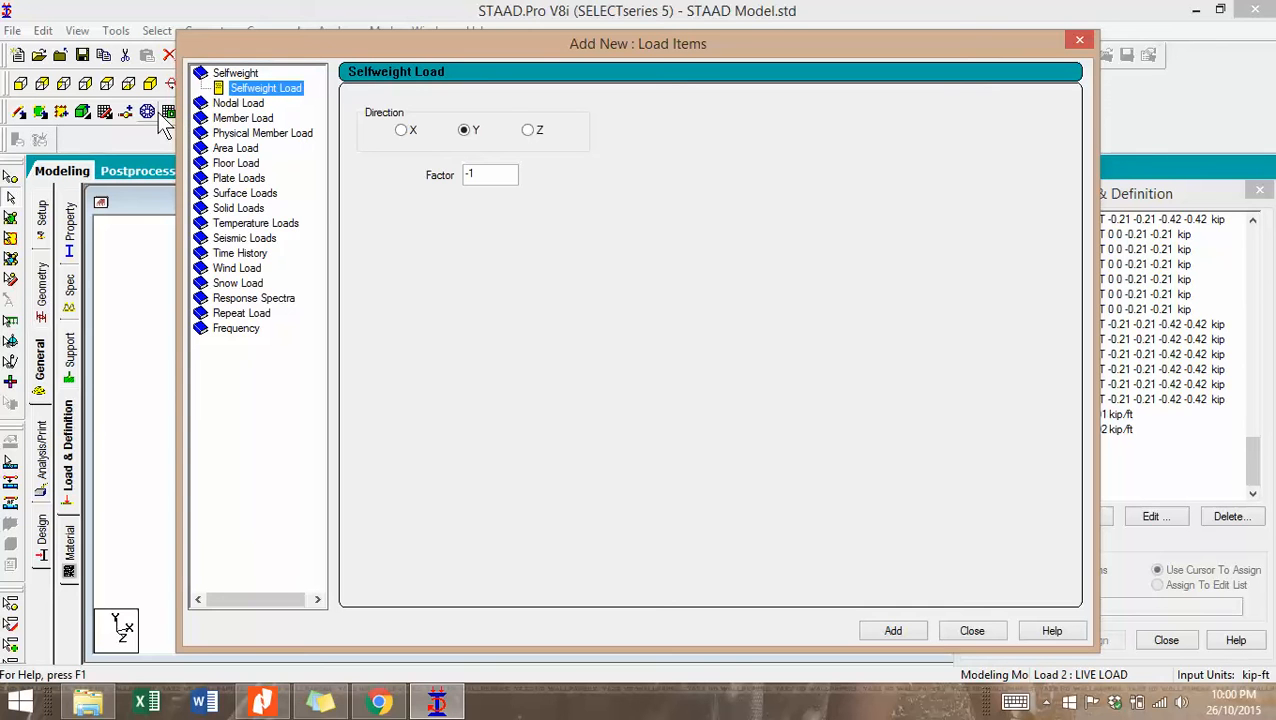
click(212, 178)
double_click(557, 161)
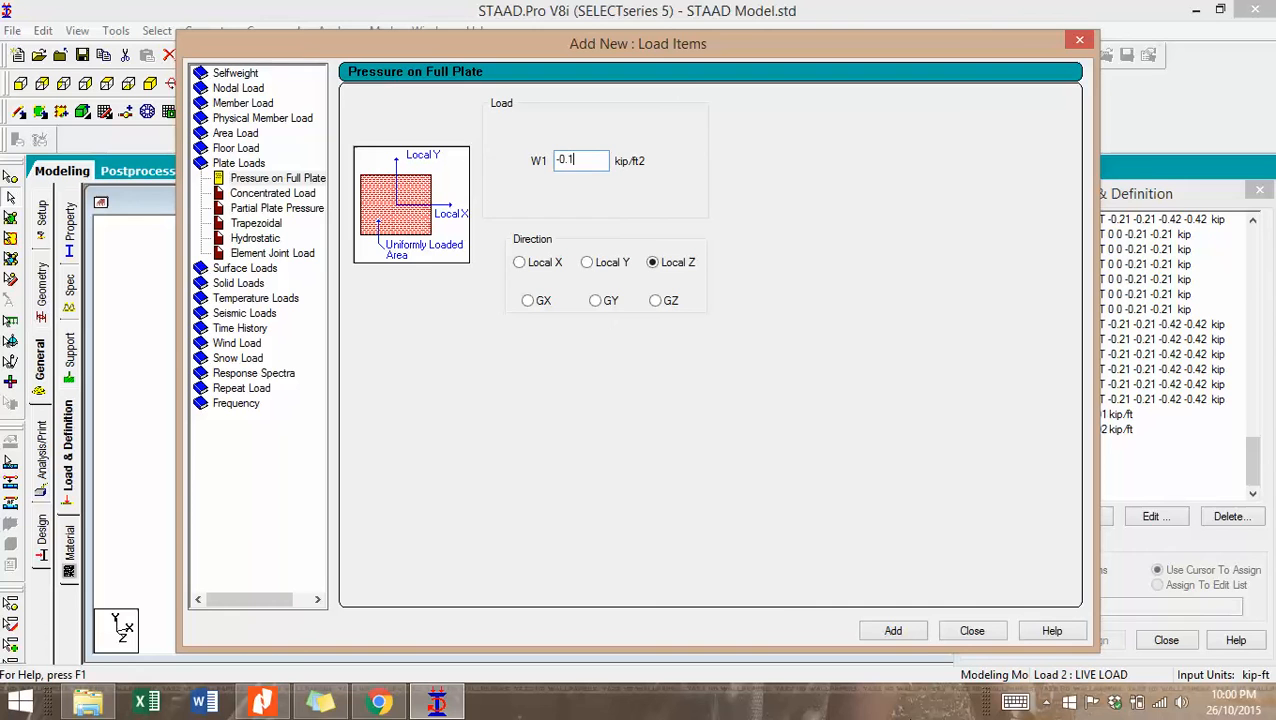
click(598, 304)
click(904, 633)
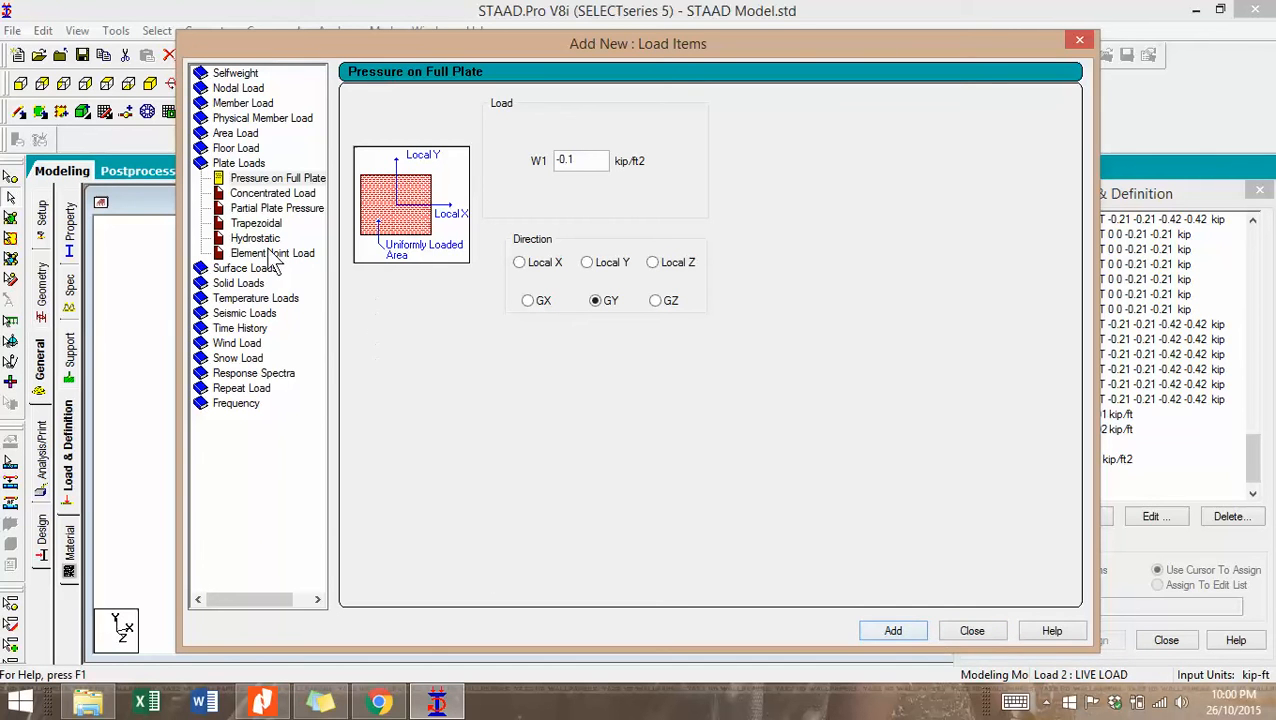
Add a one-way floor load of -0.06 kip/ft2 in global Y to the Live Load case for the Y range 12 to 13 ft.
click(236, 148)
double_click(422, 196)
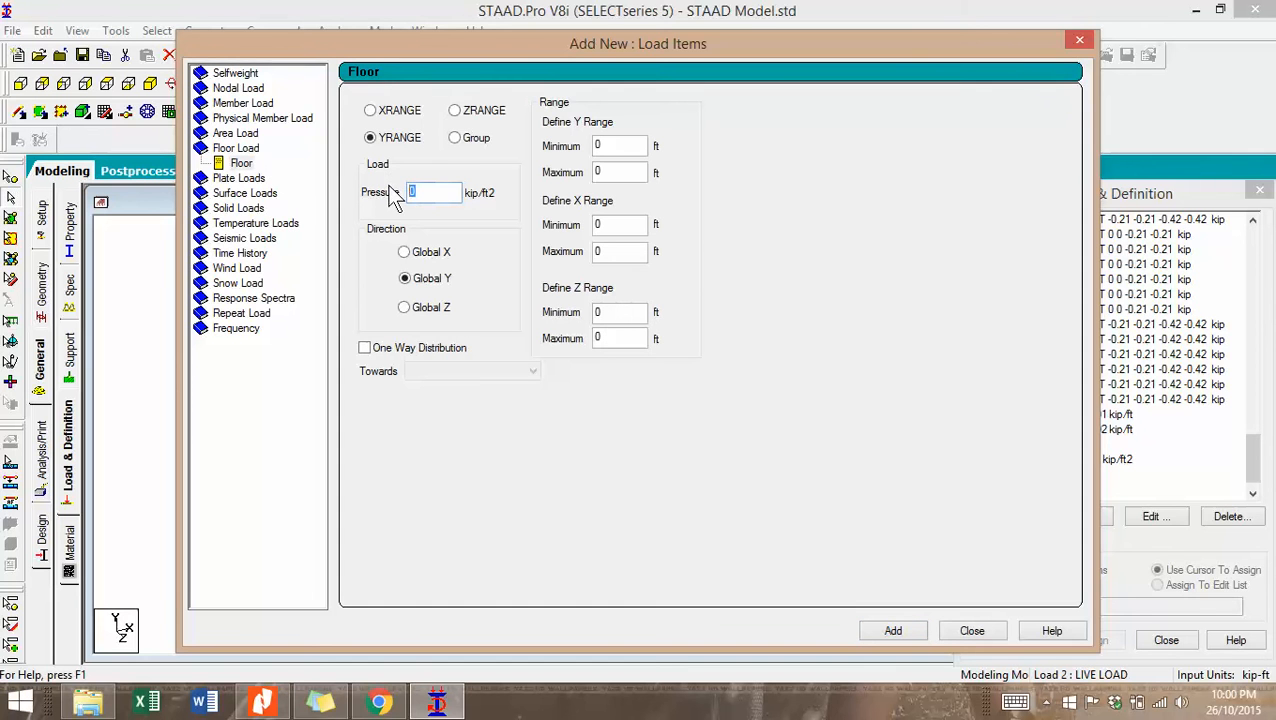
text(-0.06)
click(390, 348)
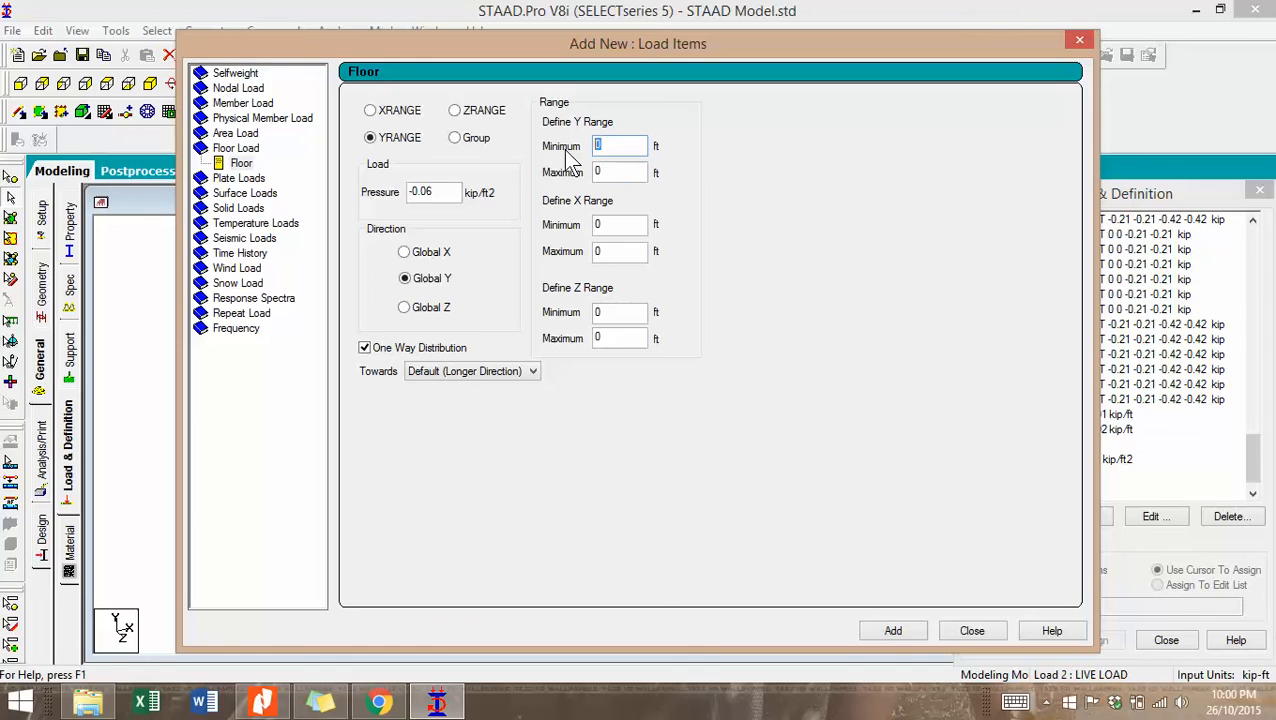
text(12)
key(Tab)
text(13)
click(893, 631)
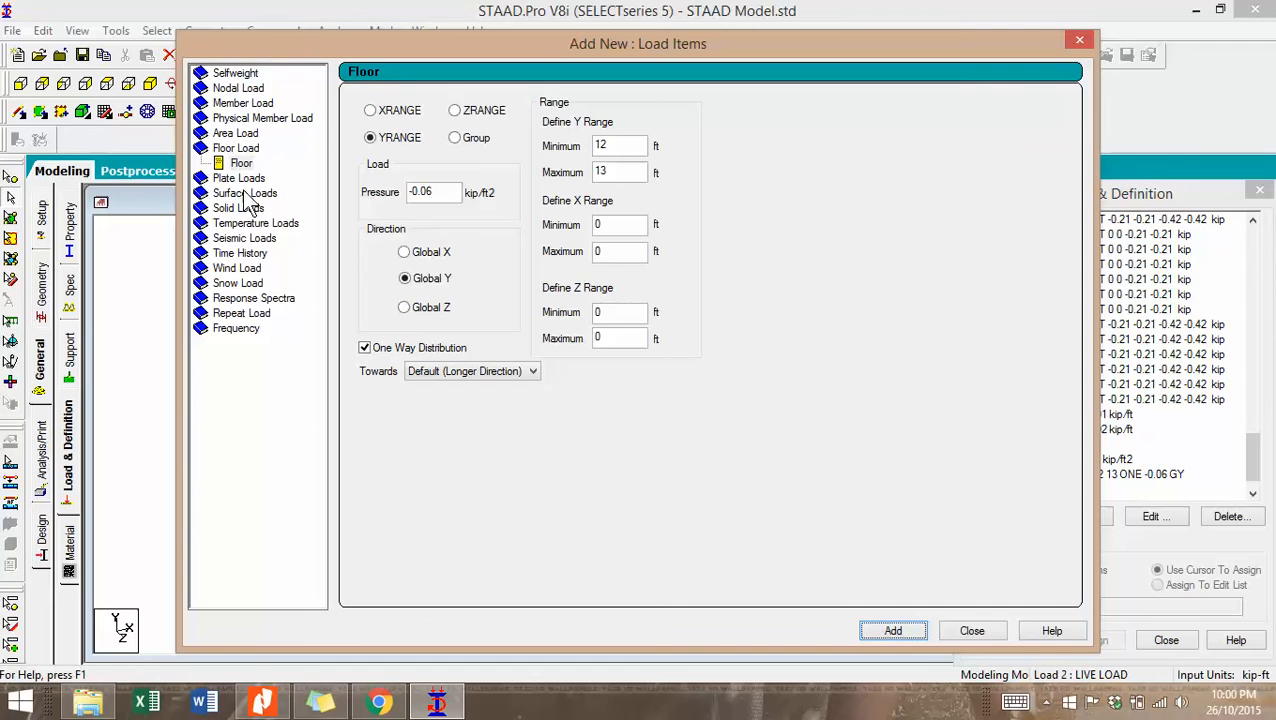
Add uniform member forces of -0.015 and -0.03 kip/ft in the GY direction to the Live Load case.
click(240, 104)
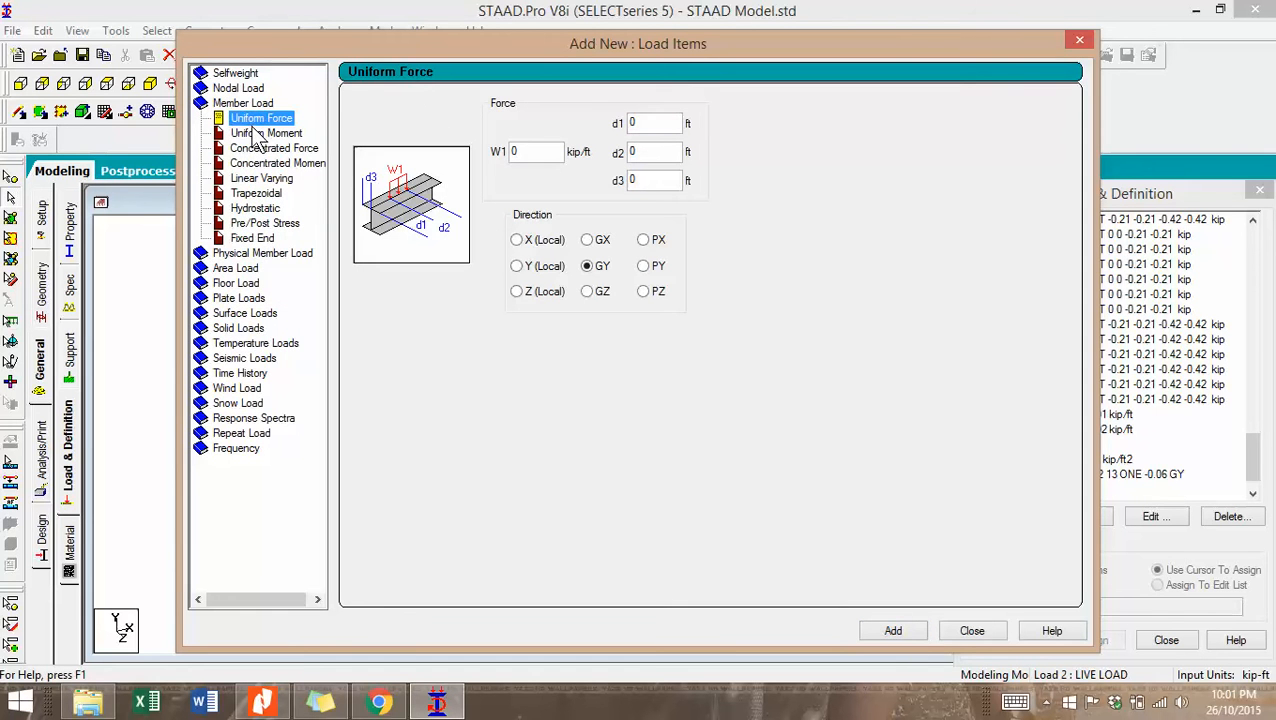
click(503, 150)
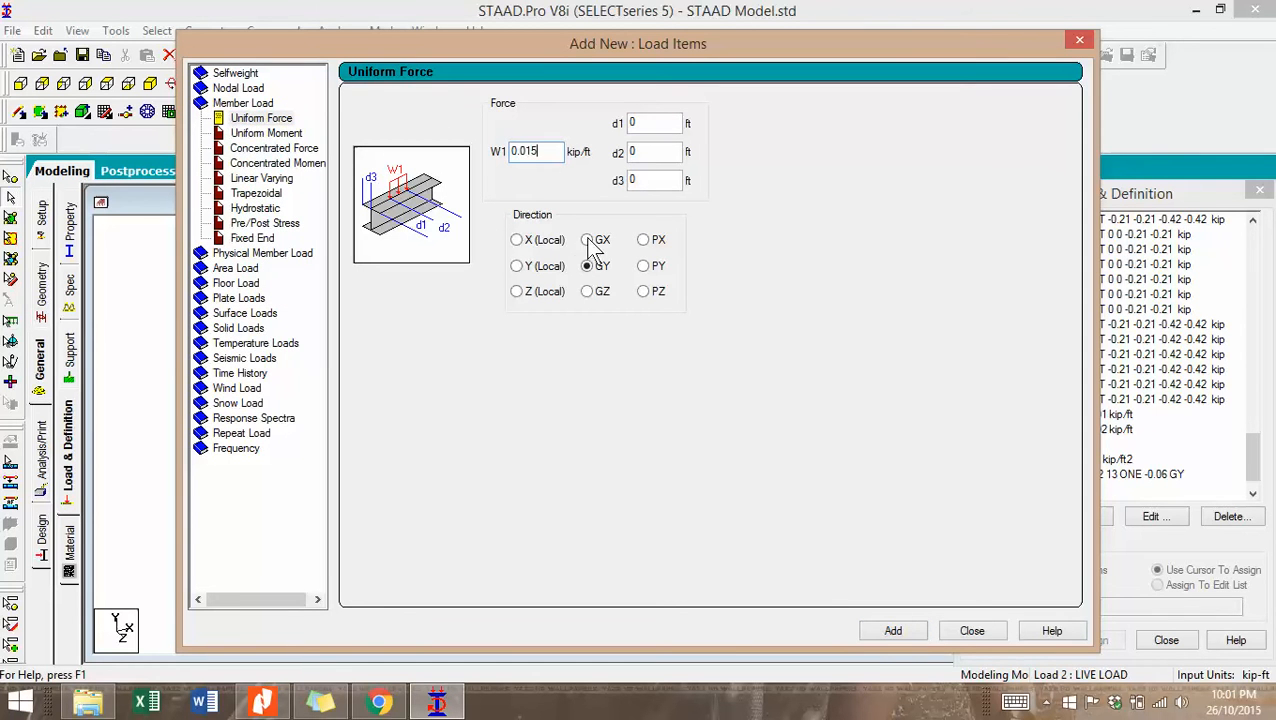
text(-0.0)
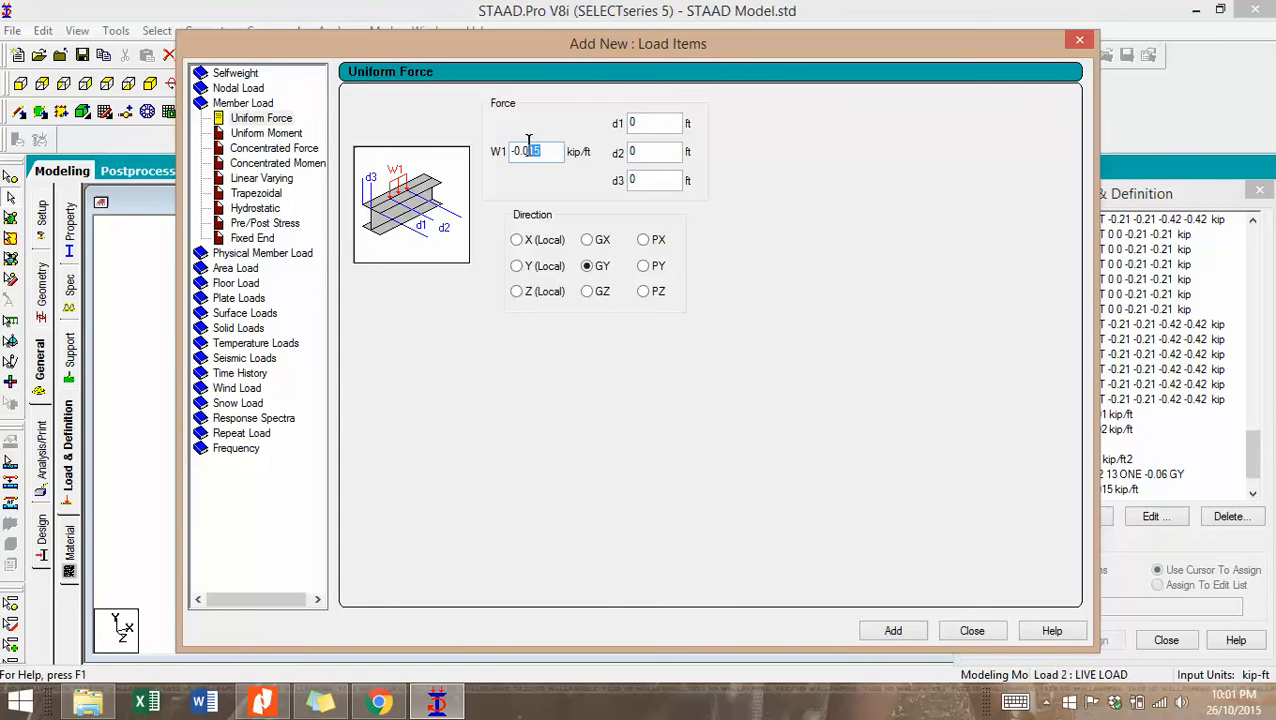
text(3)
click(893, 631)
click(992, 631)
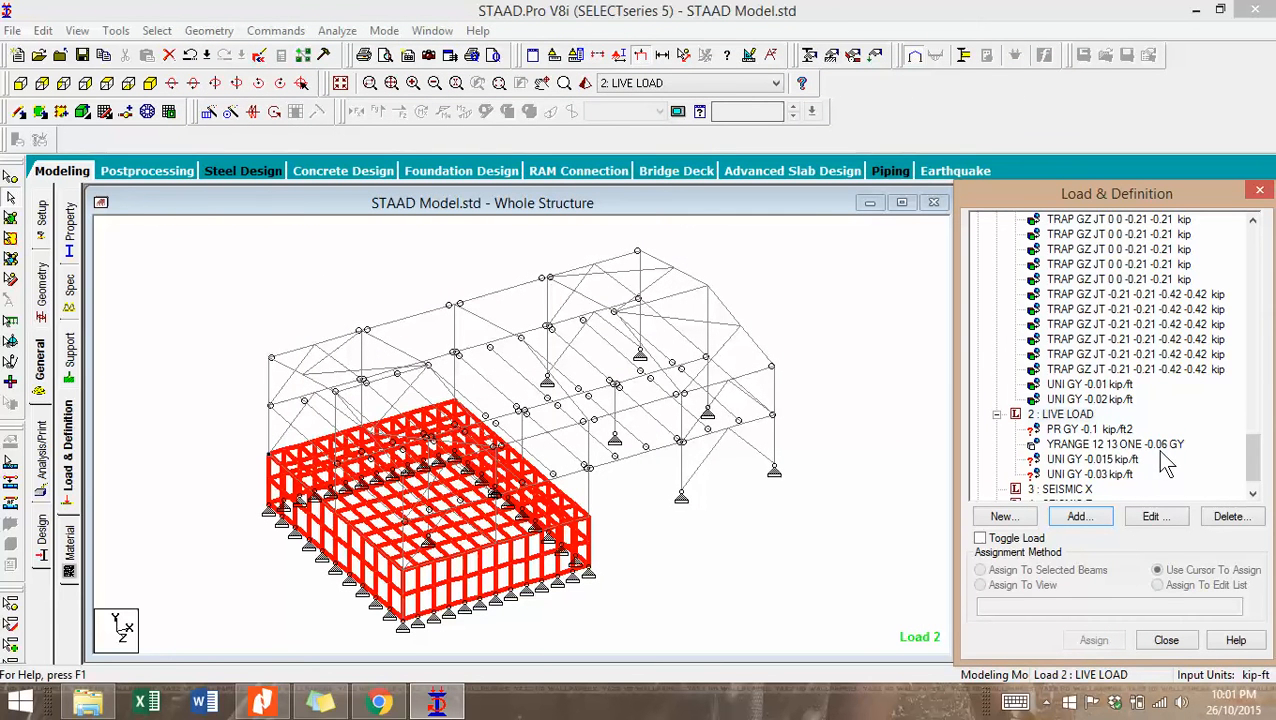
Assign the -0.1 kip/ft2 live load pressure to the horizontal slab plates on top of the plate walls.
click(1080, 432)
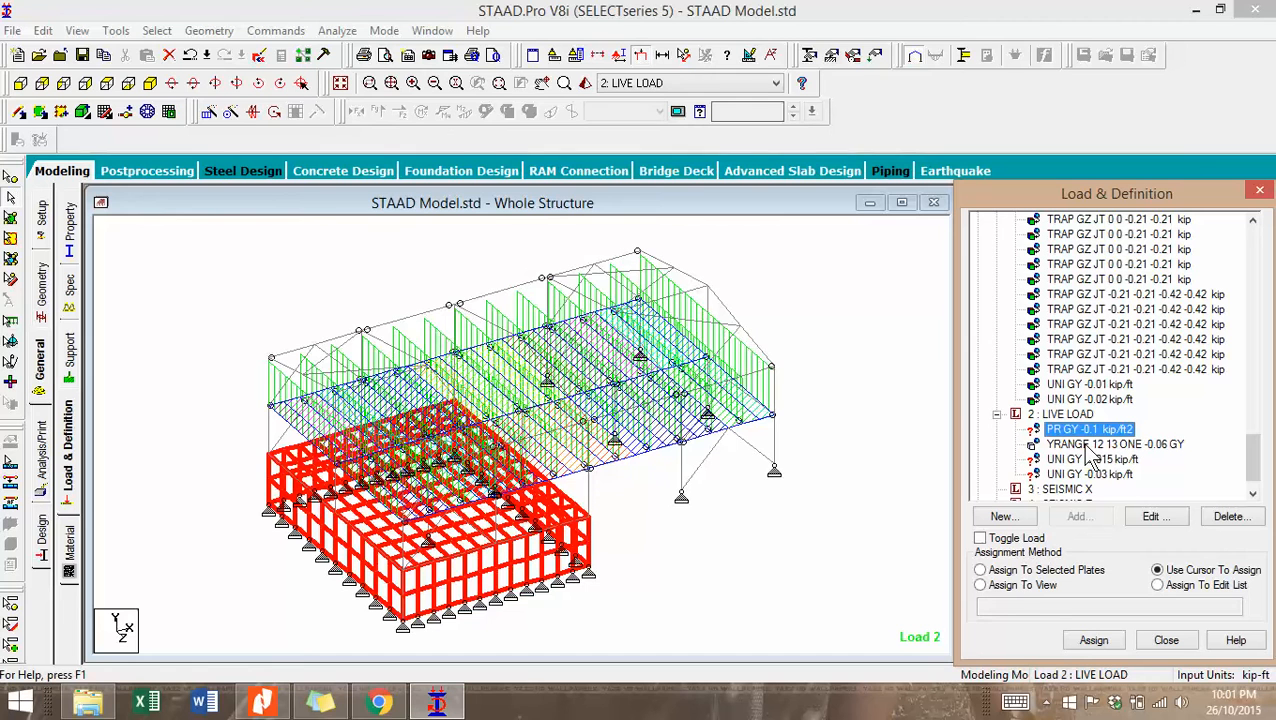
click(20, 116)
click(22, 115)
click(21, 88)
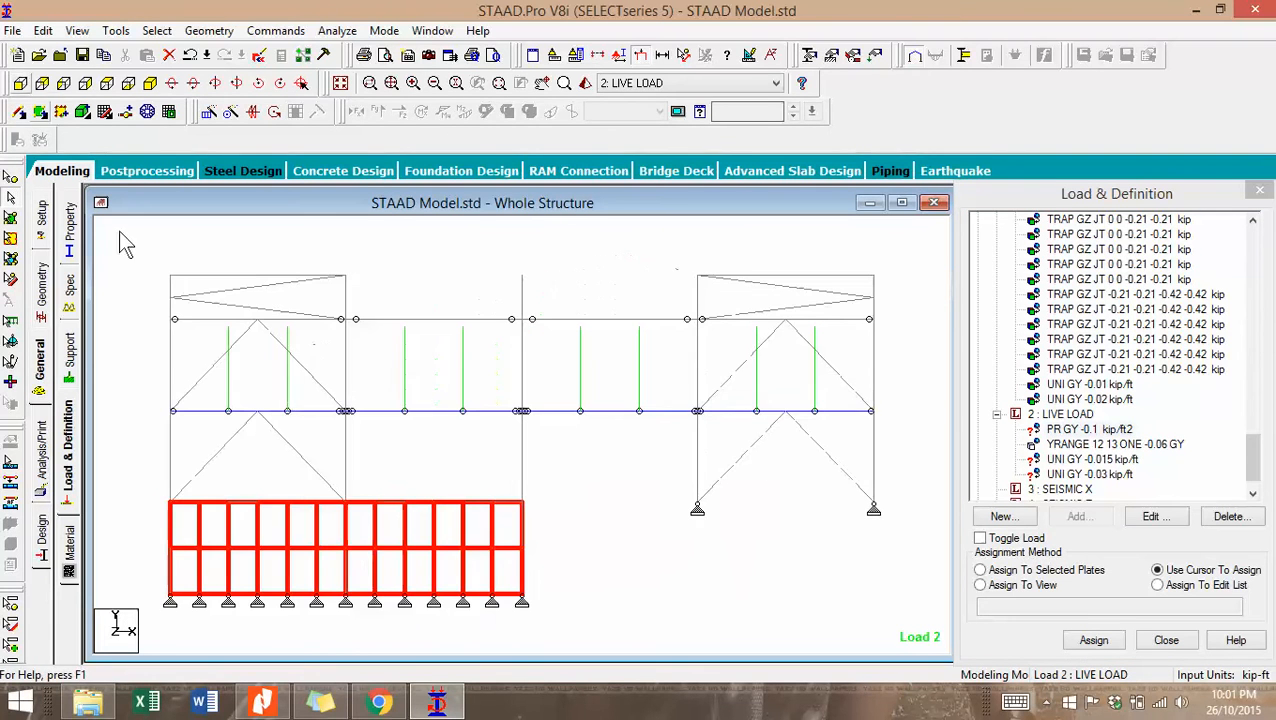
click(10, 218)
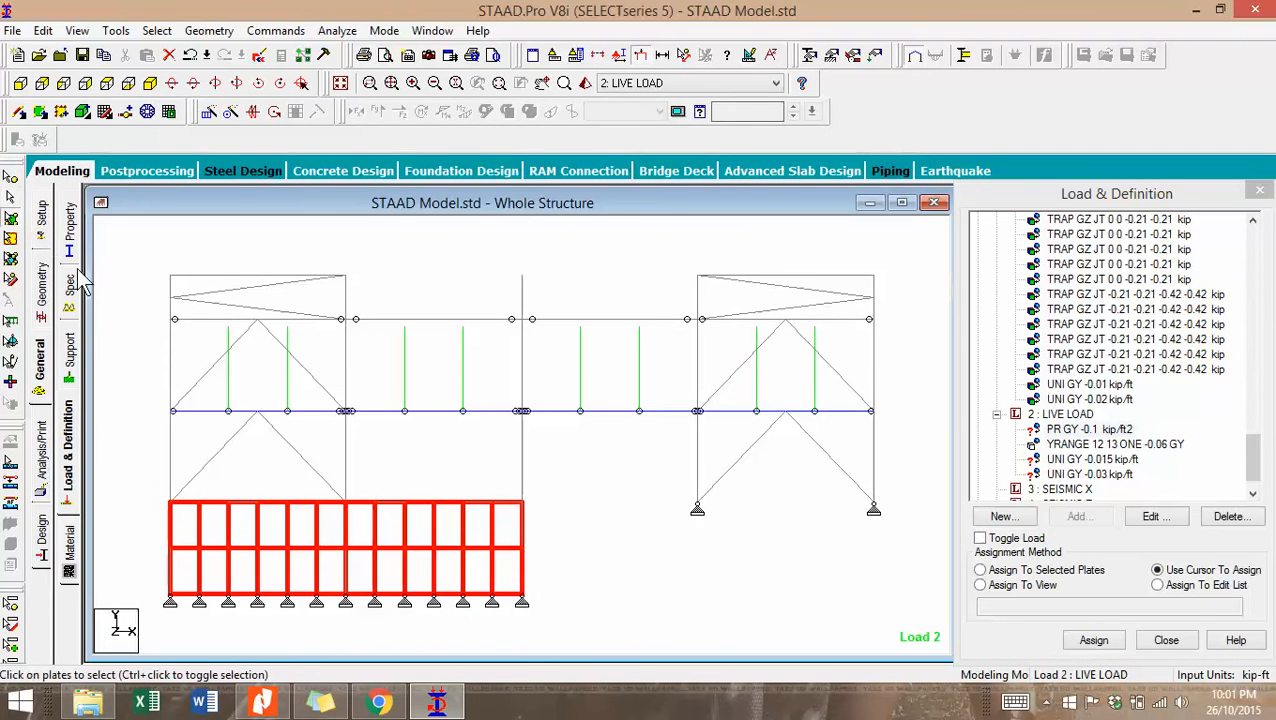
click(157, 496)
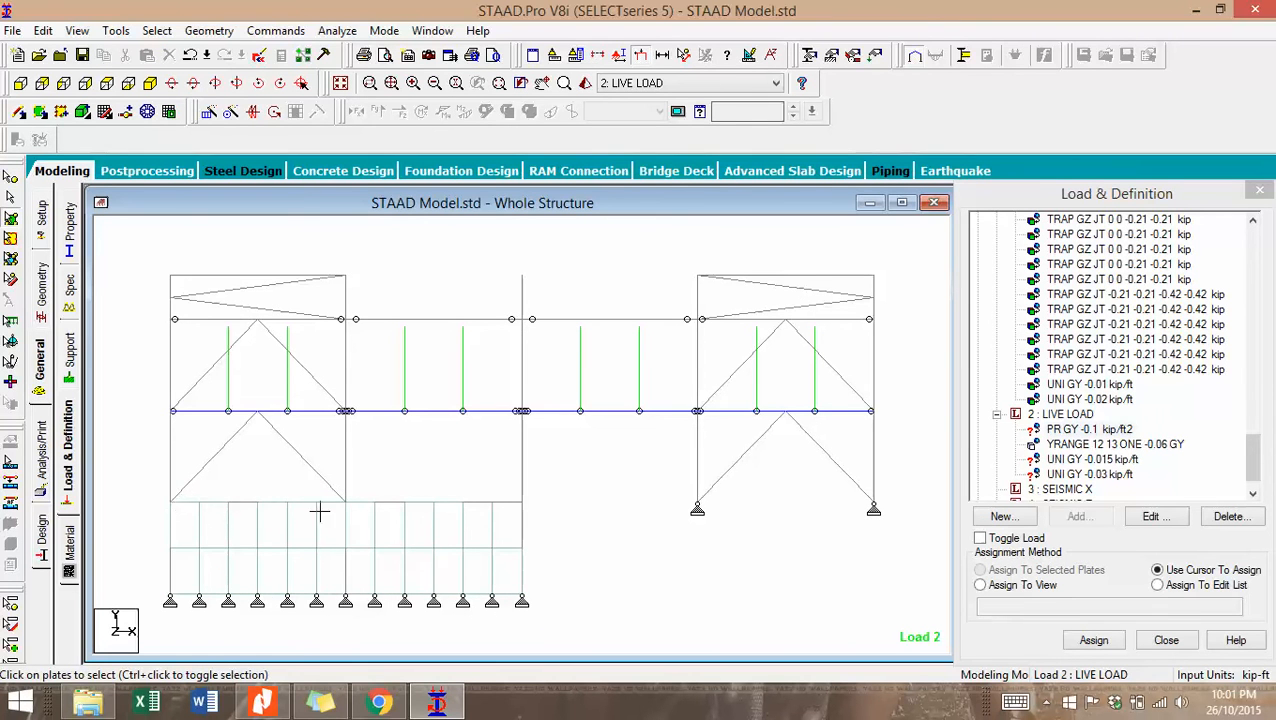
drag(319, 512, 552, 515)
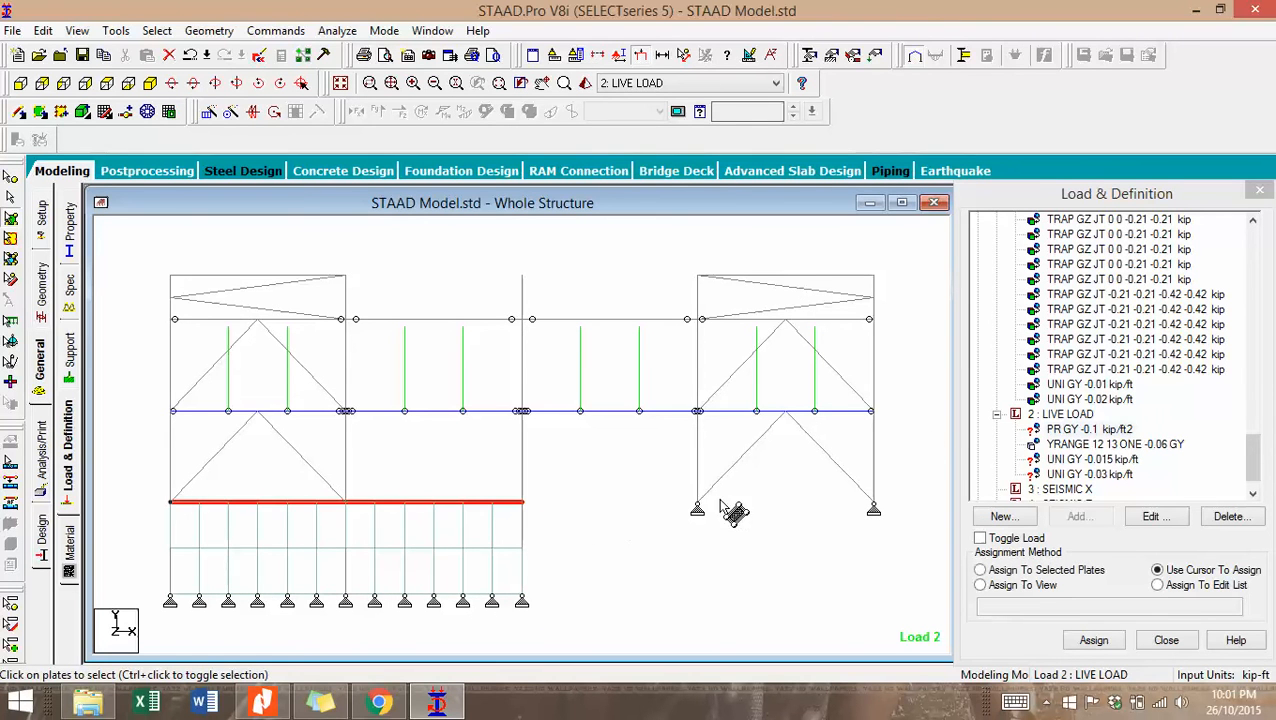
click(1080, 430)
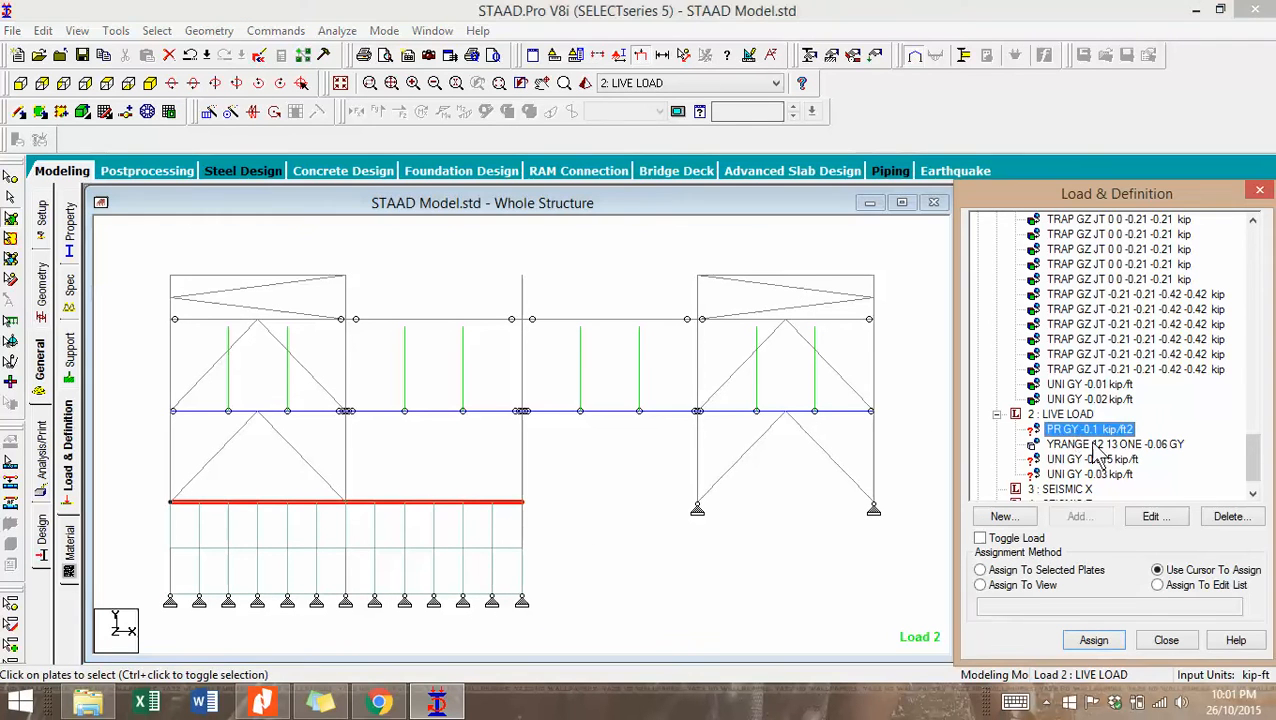
click(1045, 572)
click(1093, 640)
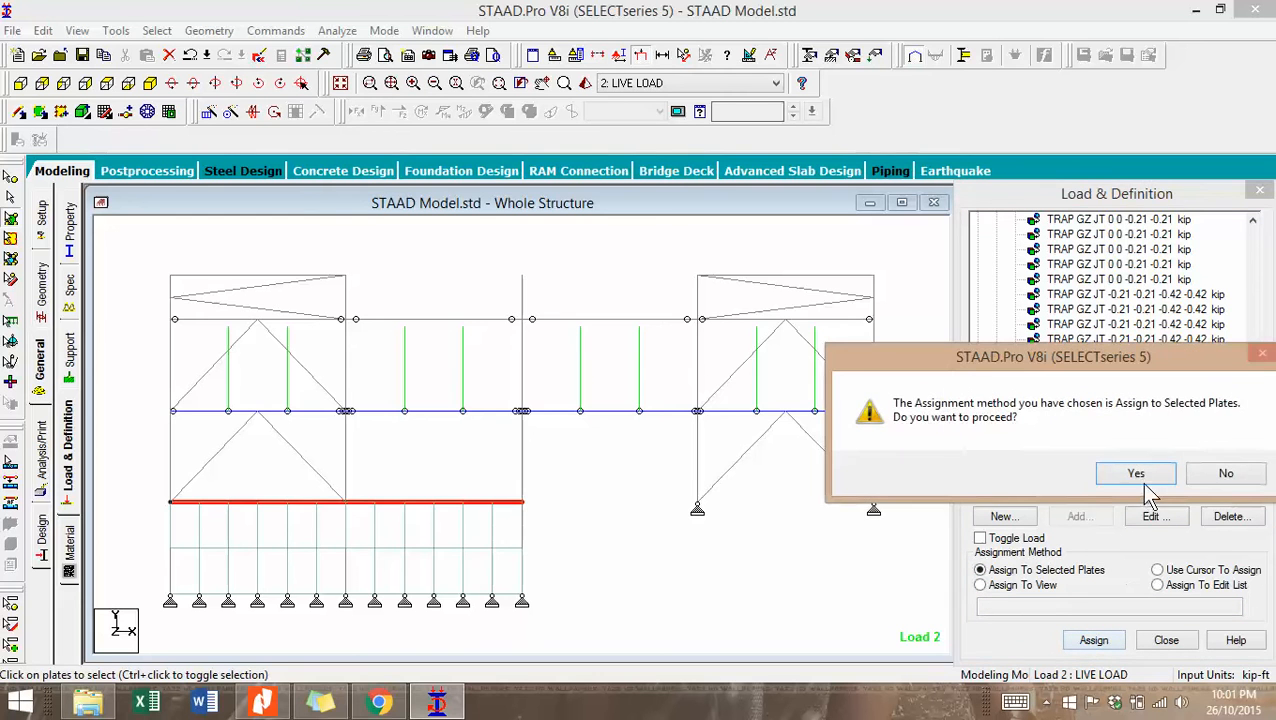
click(1137, 474)
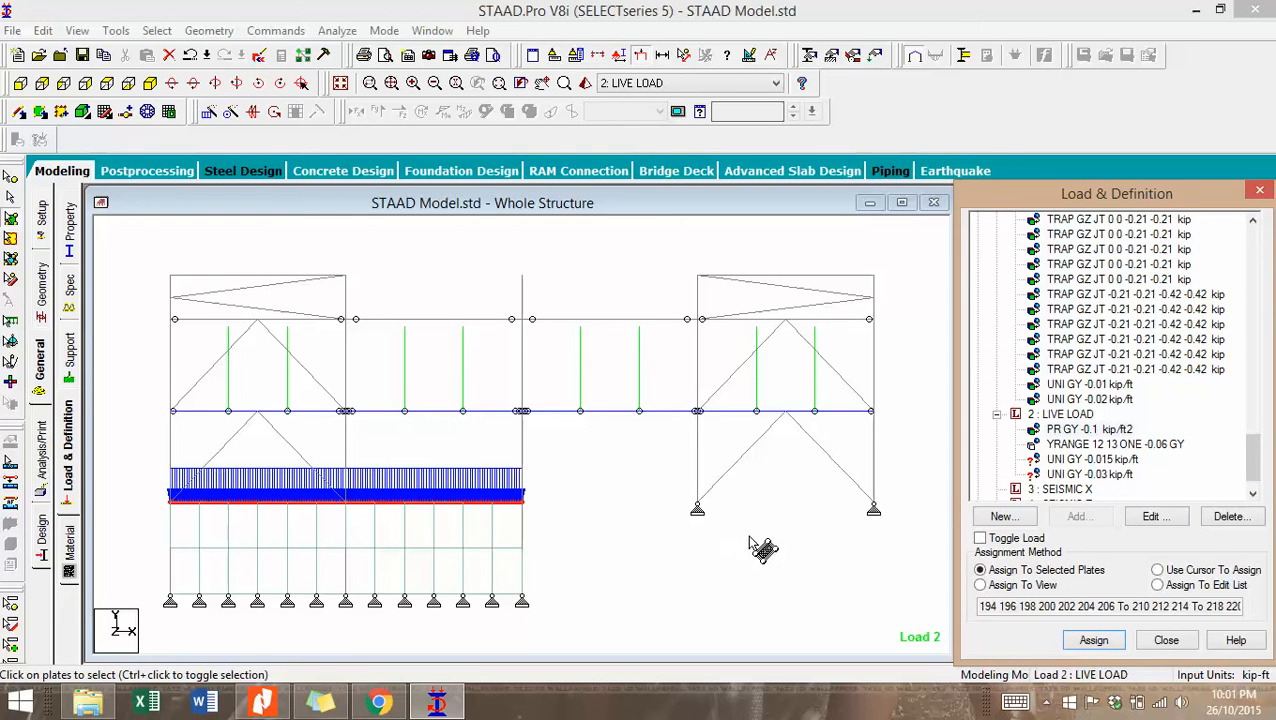
Isolate the roof members above the column tops so that only they are displayed, seen in plan.
click(1100, 444)
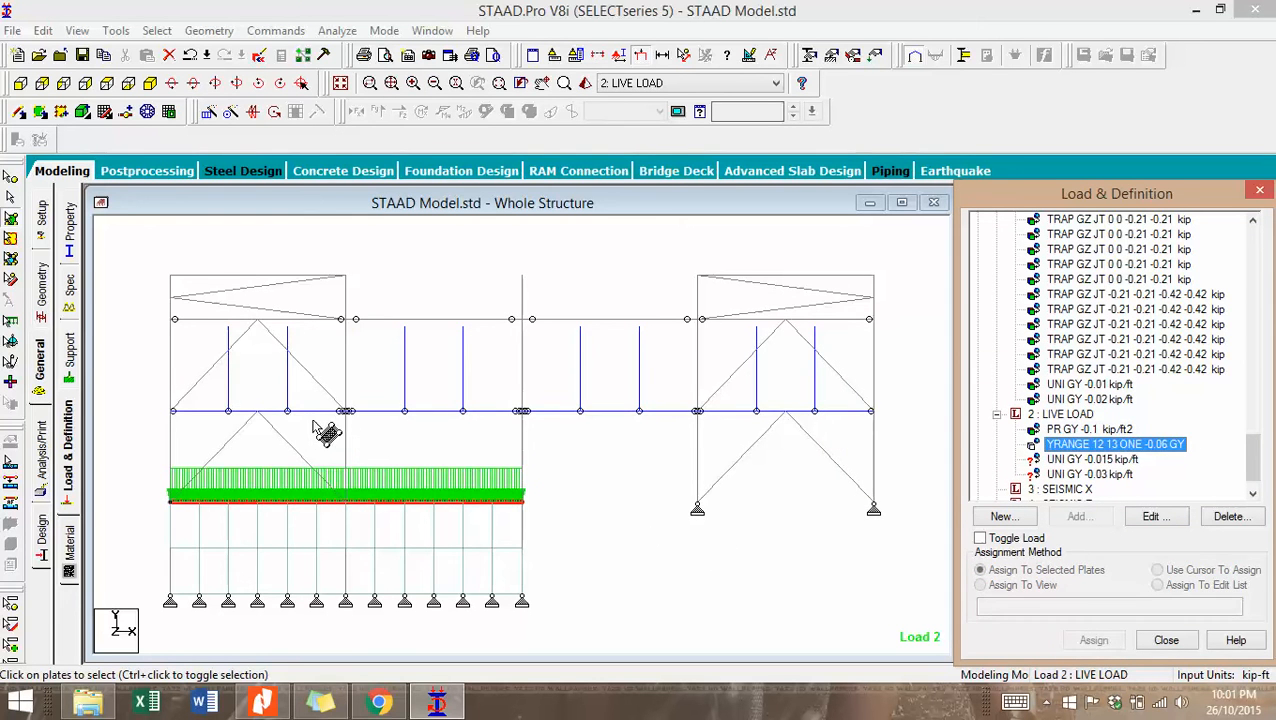
click(1092, 459)
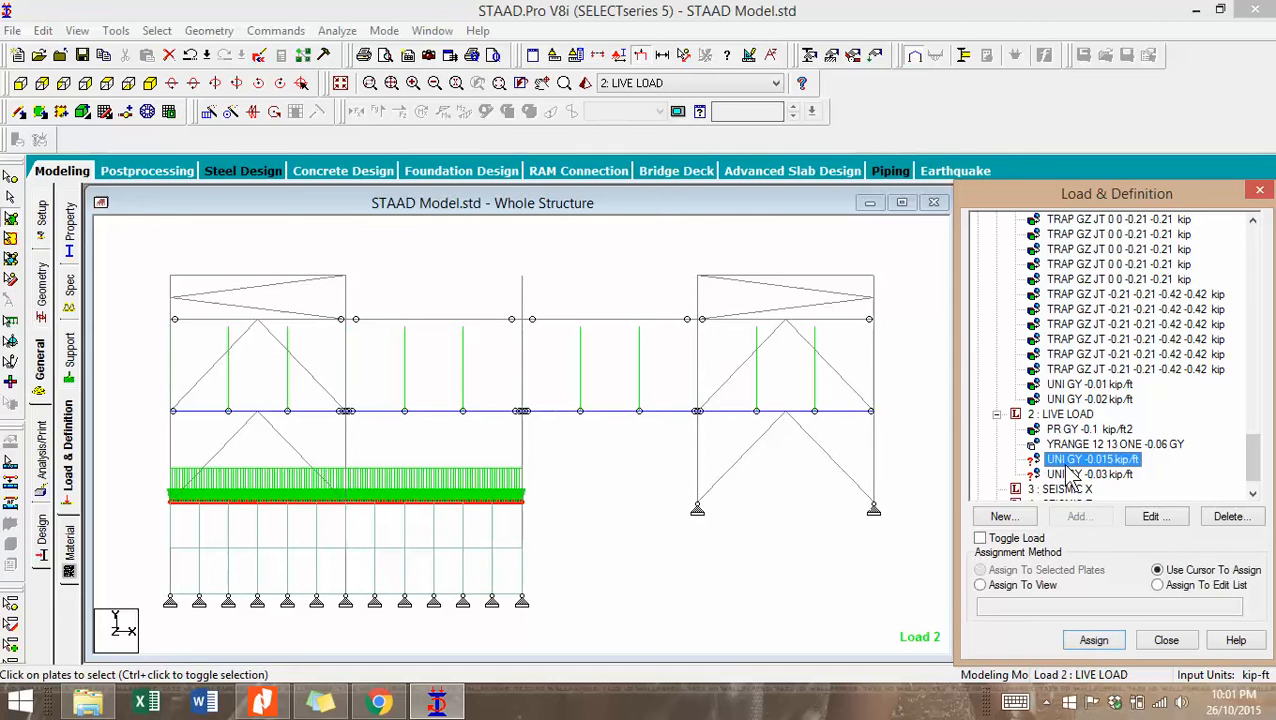
click(19, 112)
drag(139, 274, 895, 342)
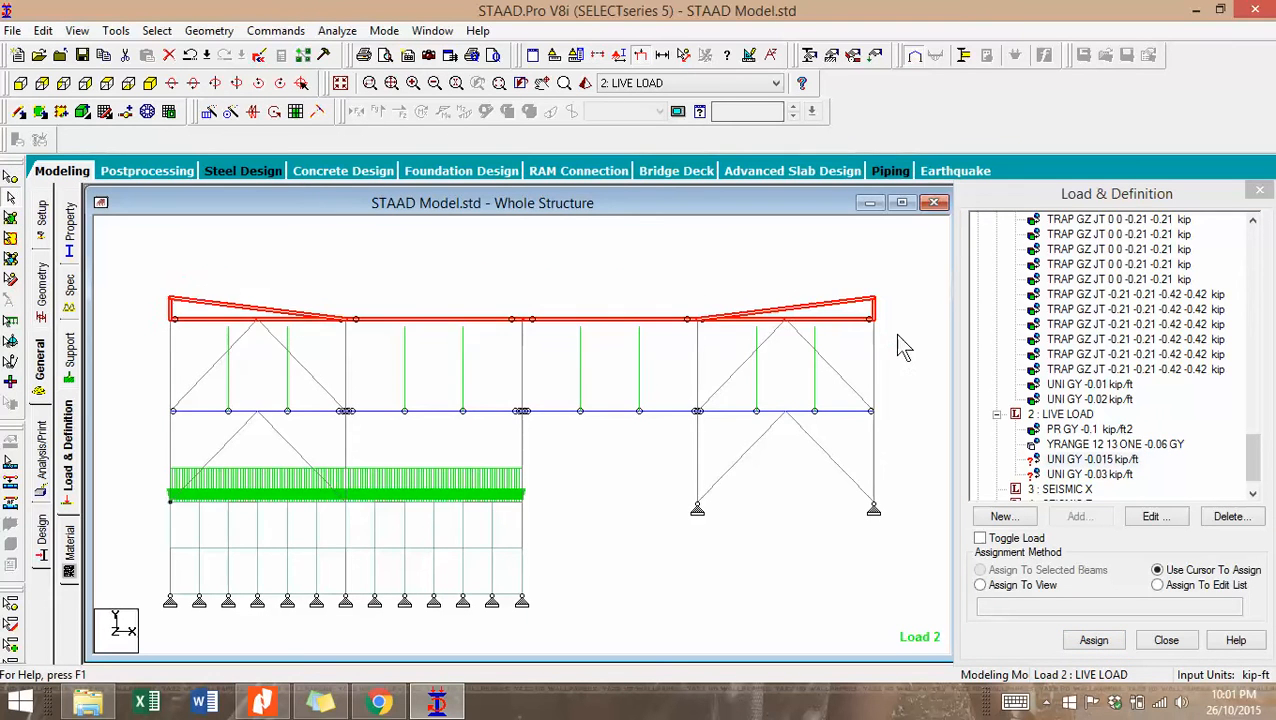
click(616, 58)
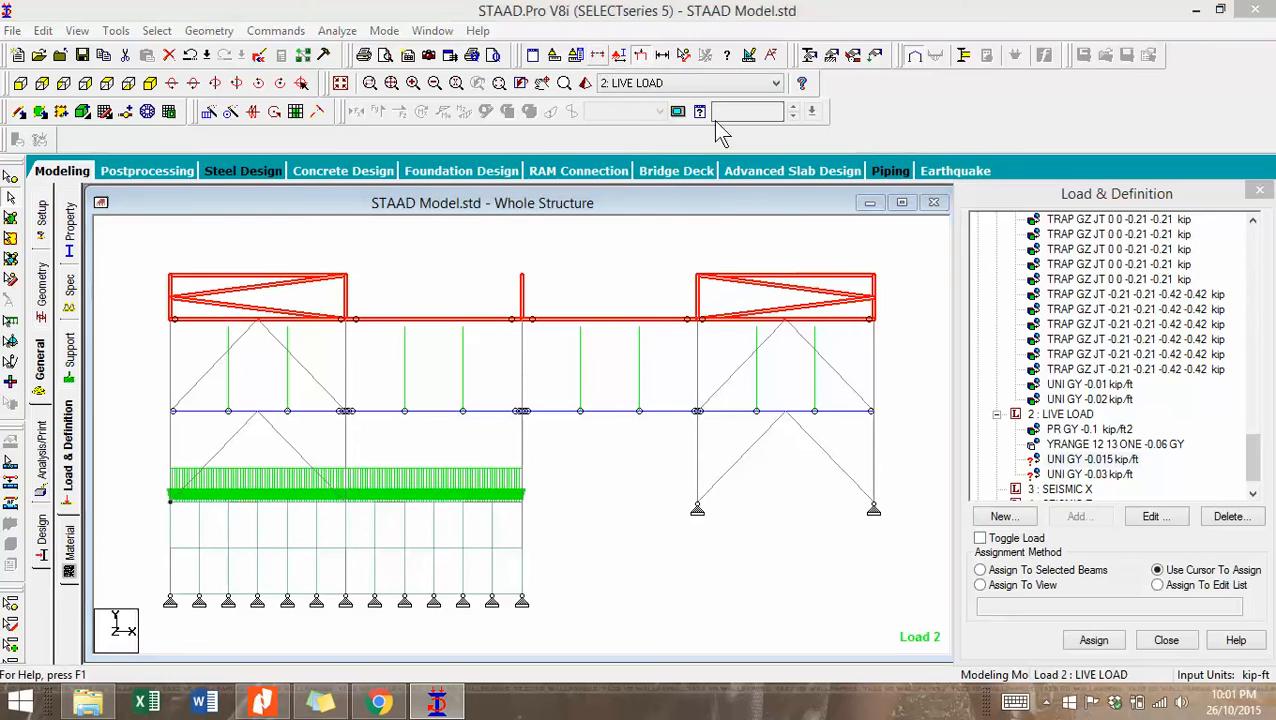
click(712, 240)
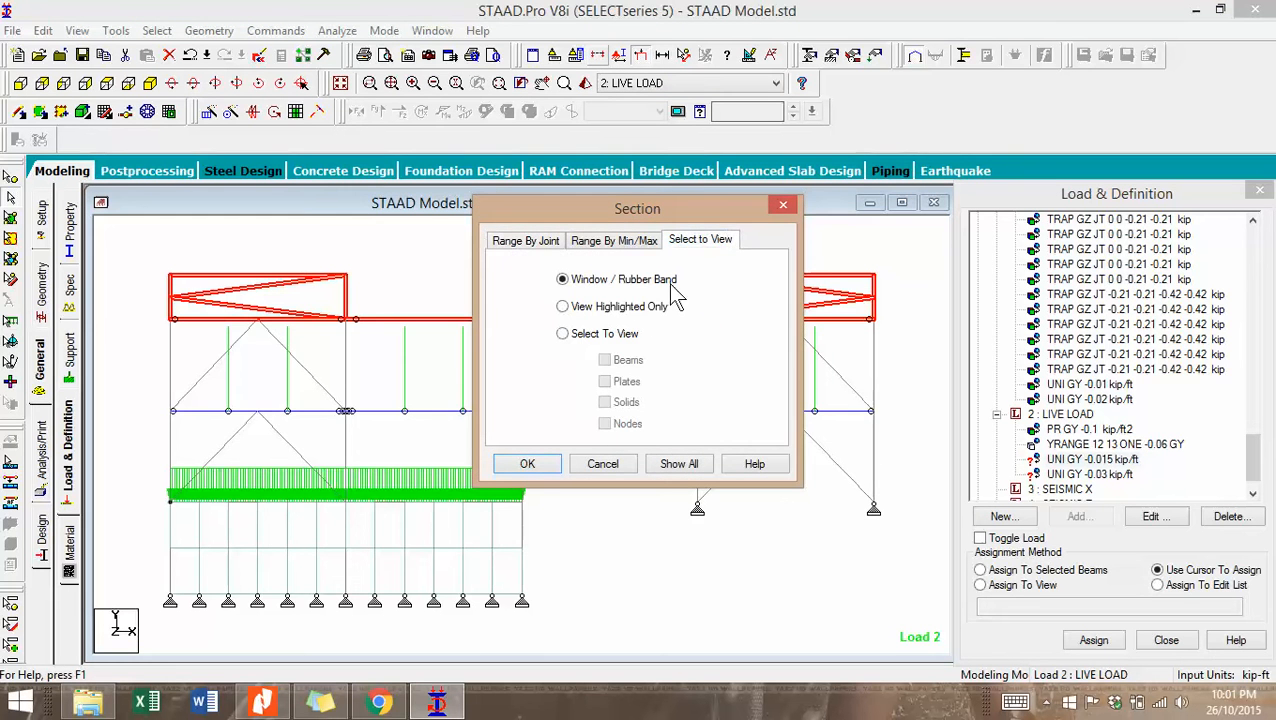
click(552, 465)
click(104, 83)
click(441, 360)
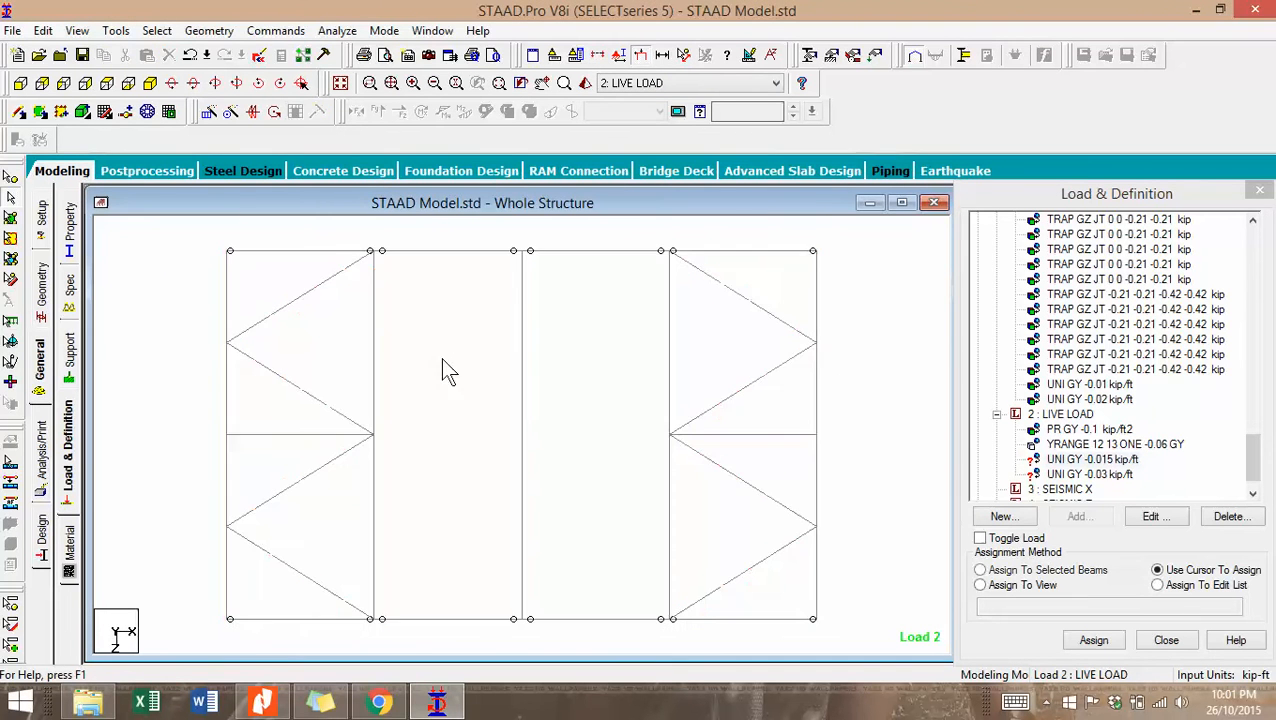
scroll(498, 305, down, 2)
scroll(560, 432, up, 1)
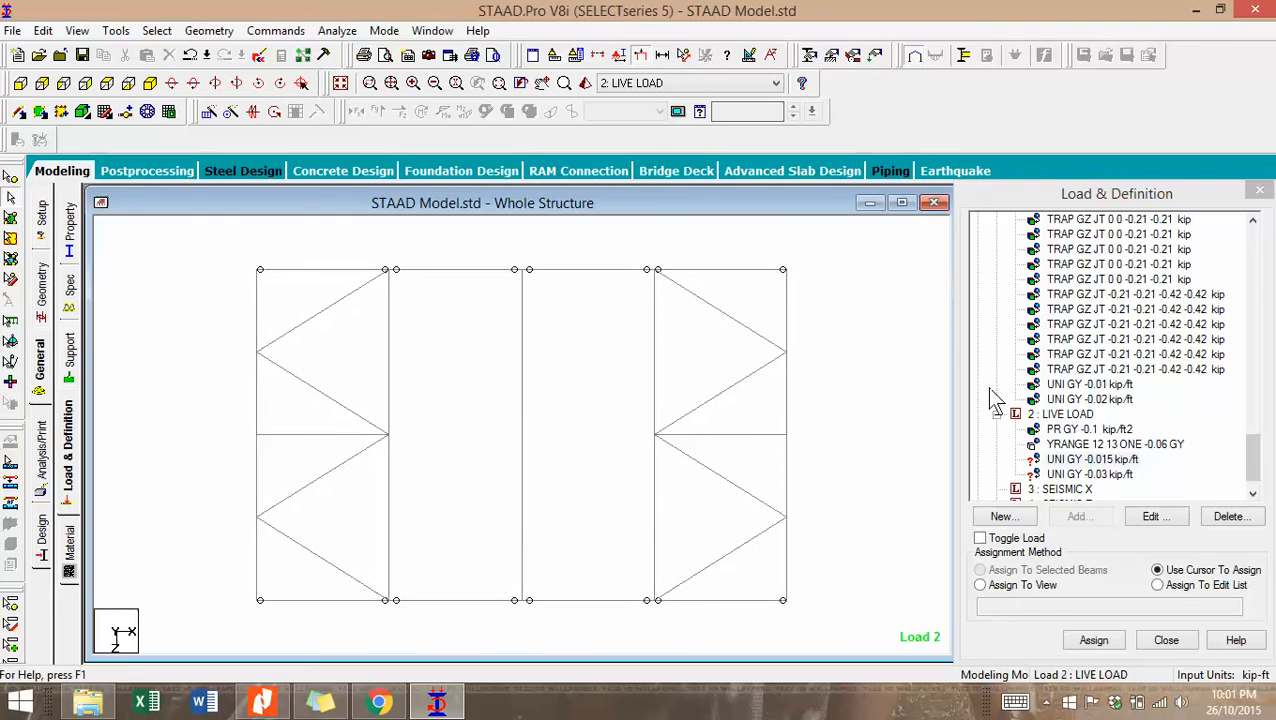
Assign the -0.015 kip/ft live load uniform force to the roof beams of the two end frames.
click(1090, 384)
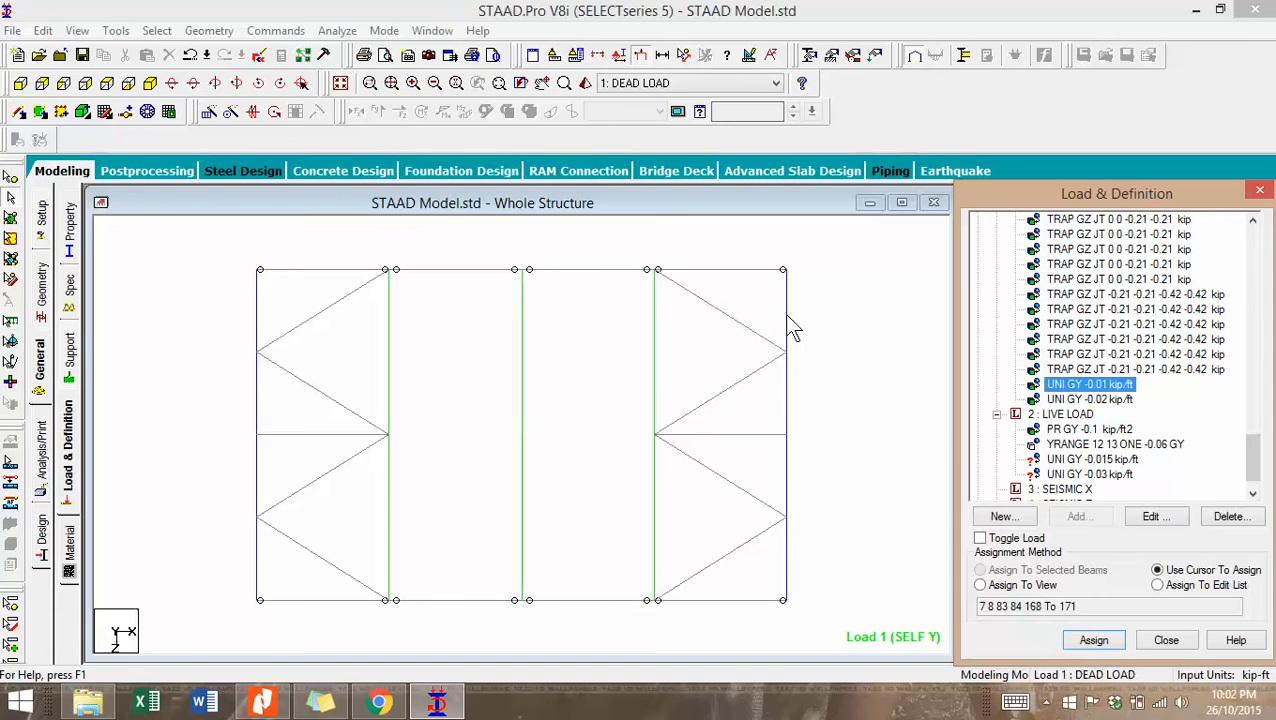
click(800, 531)
click(787, 566)
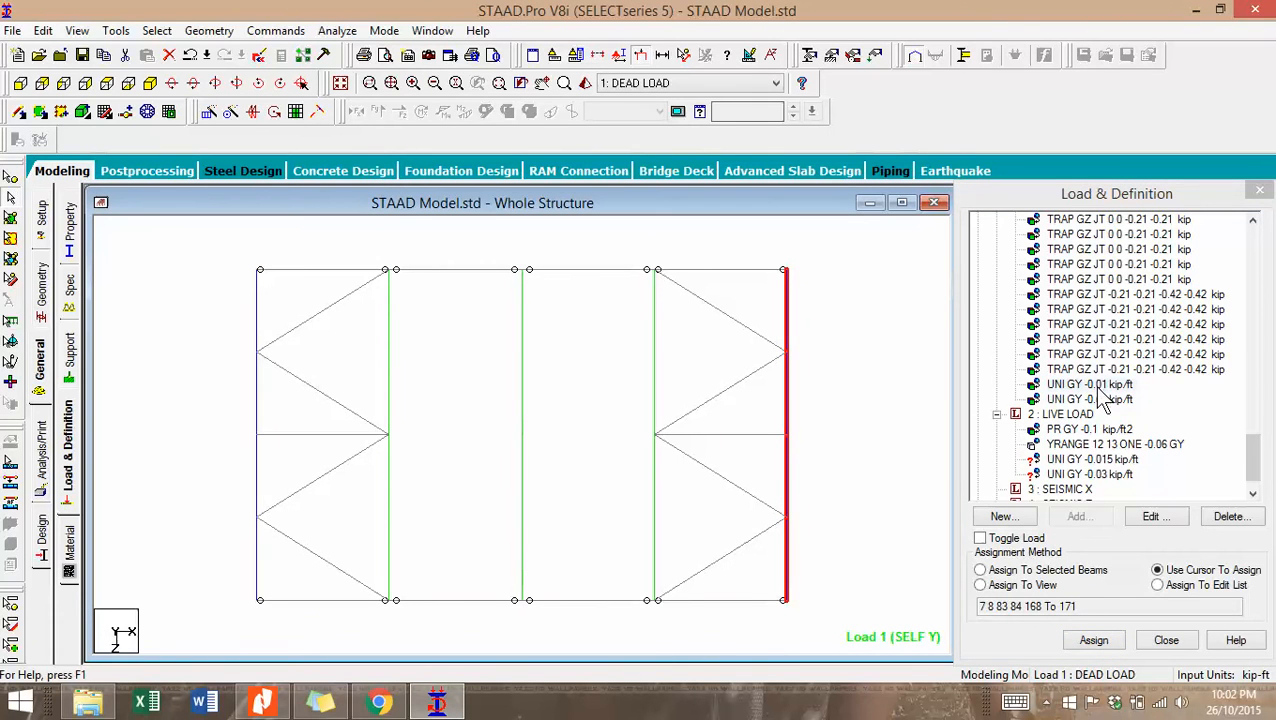
click(1095, 460)
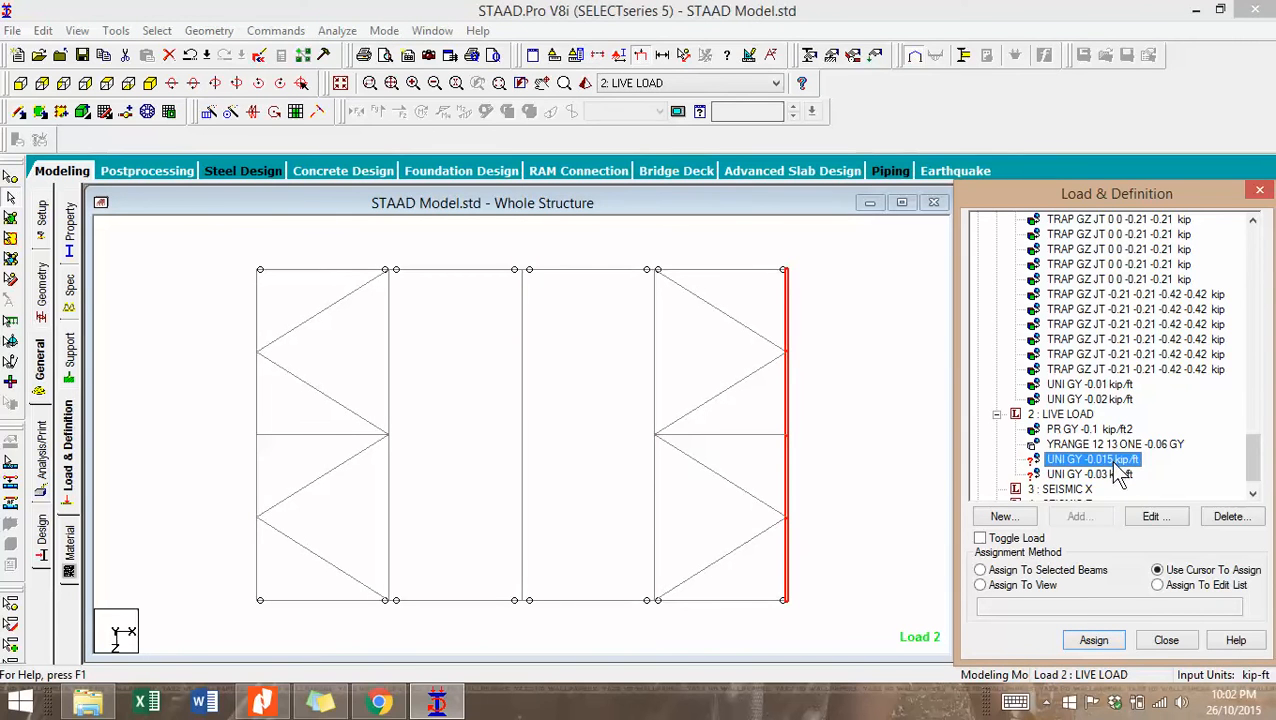
drag(248, 300, 293, 594)
click(1042, 570)
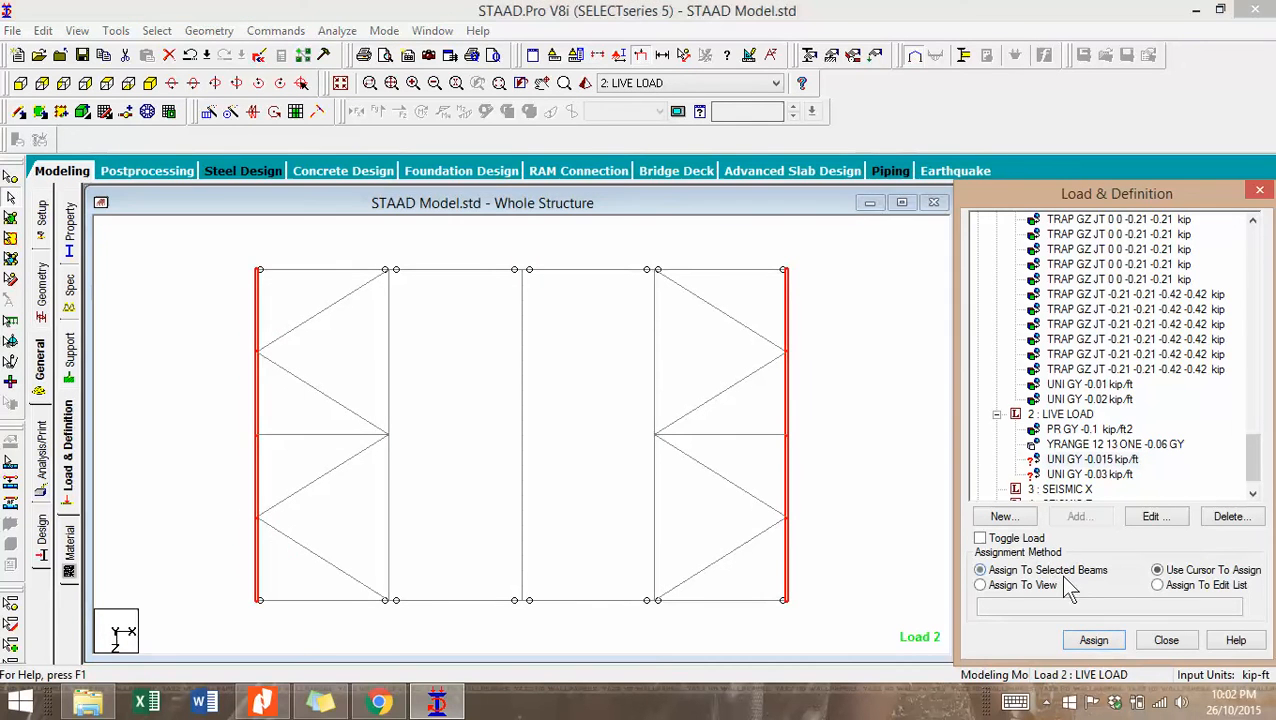
click(1105, 642)
click(1160, 477)
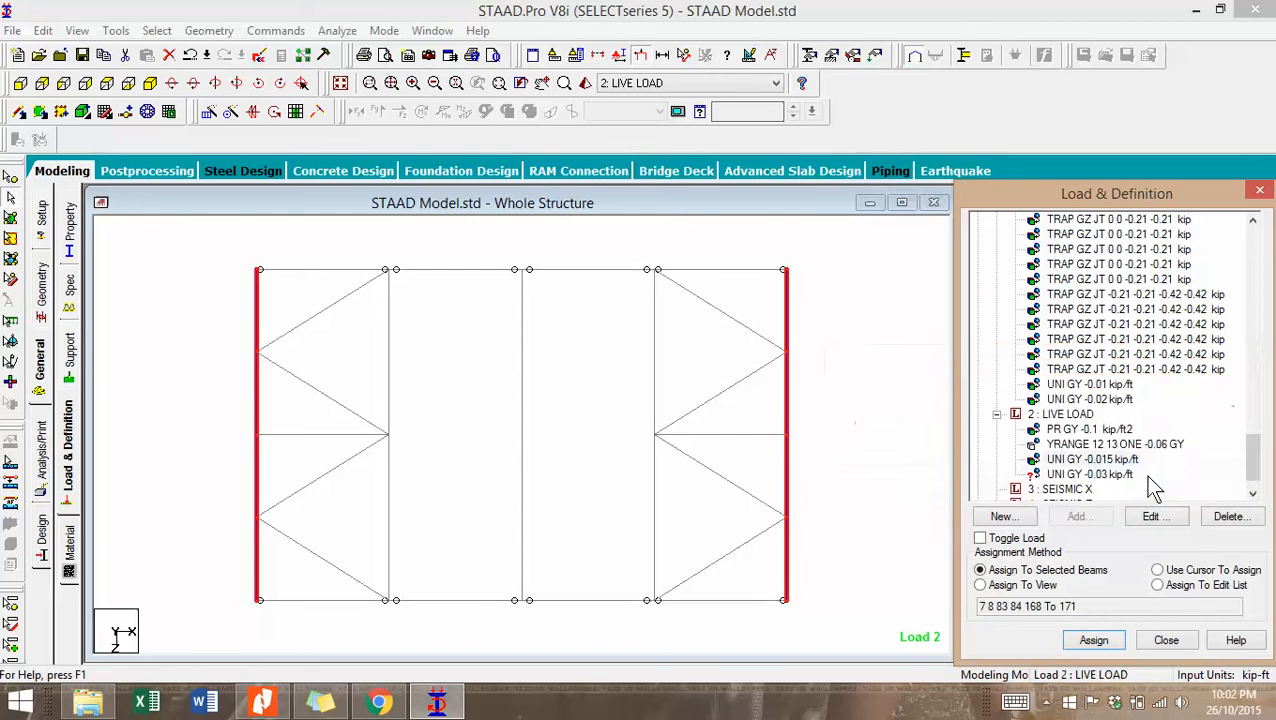
Assign the -0.03 kip/ft live load uniform force to the roof beams of the three interior frames.
click(622, 408)
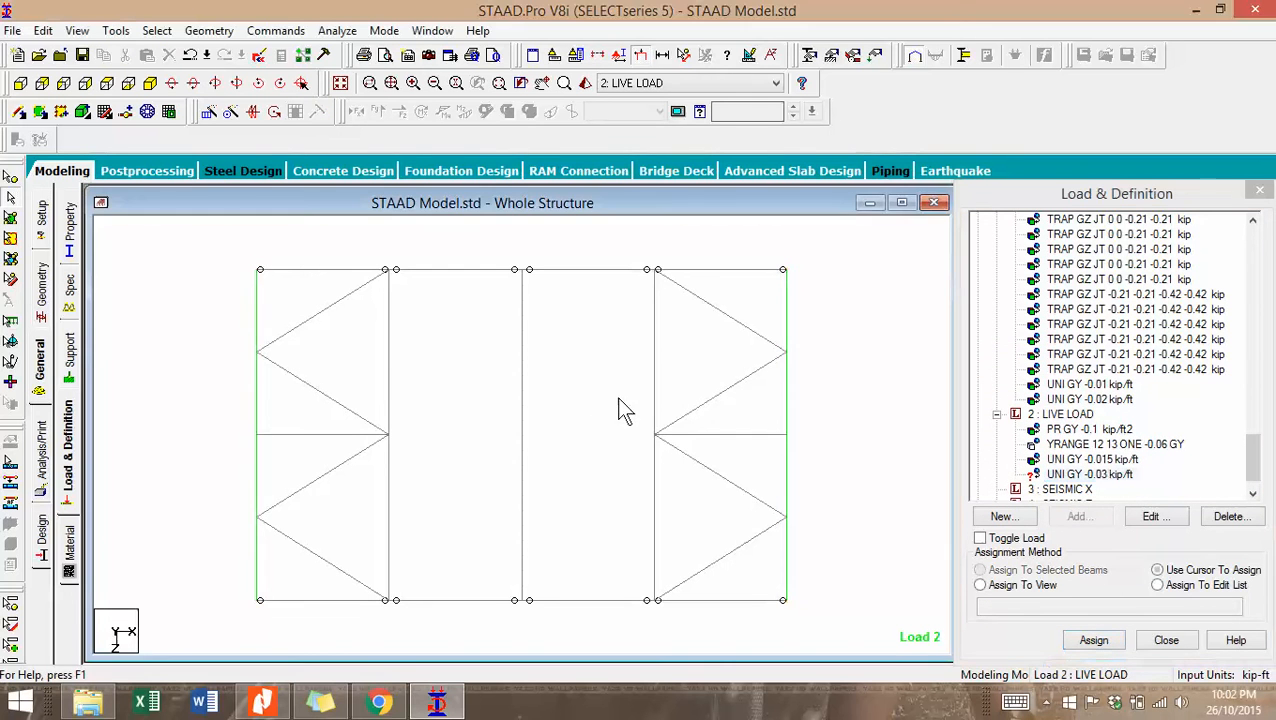
click(388, 382)
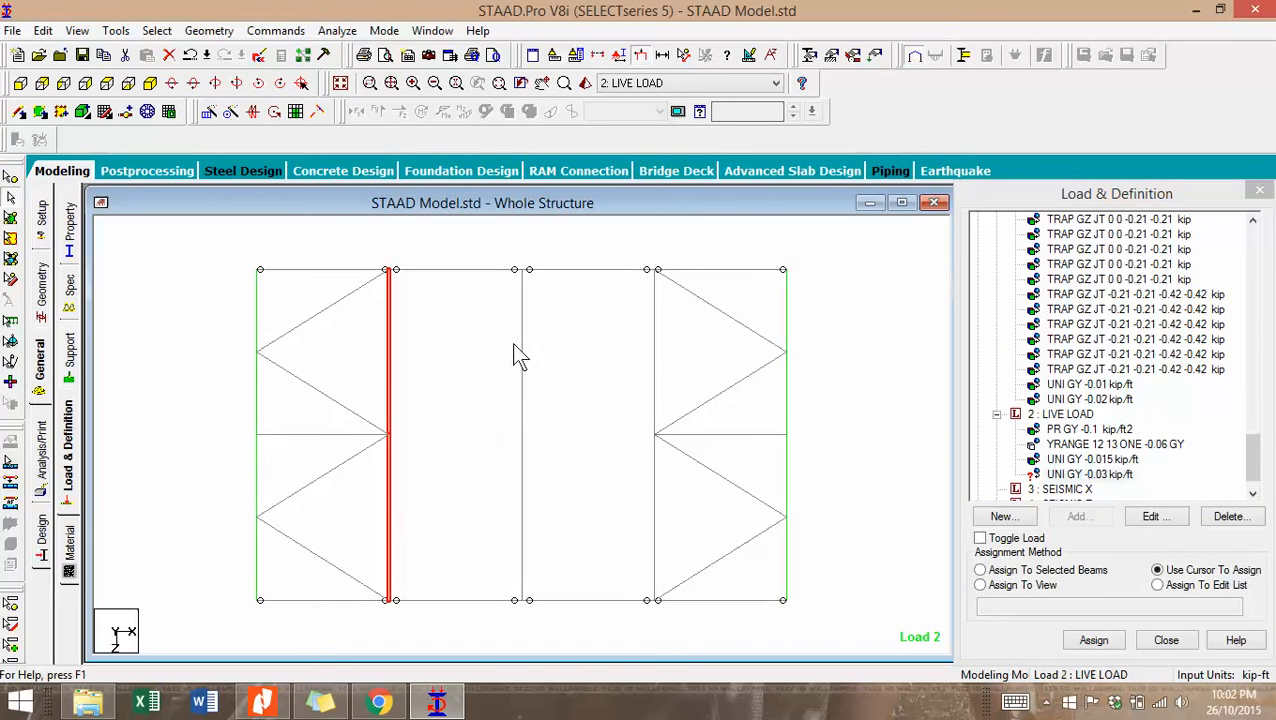
click(521, 430)
click(654, 470)
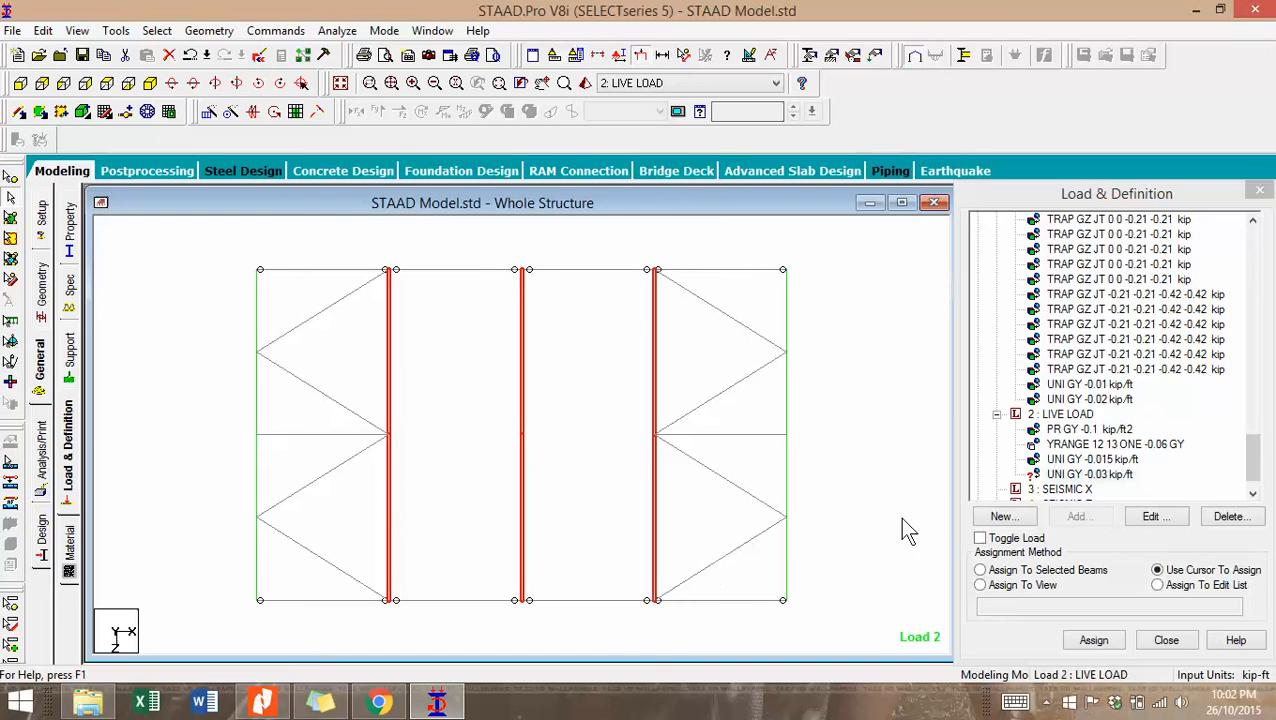
click(1030, 570)
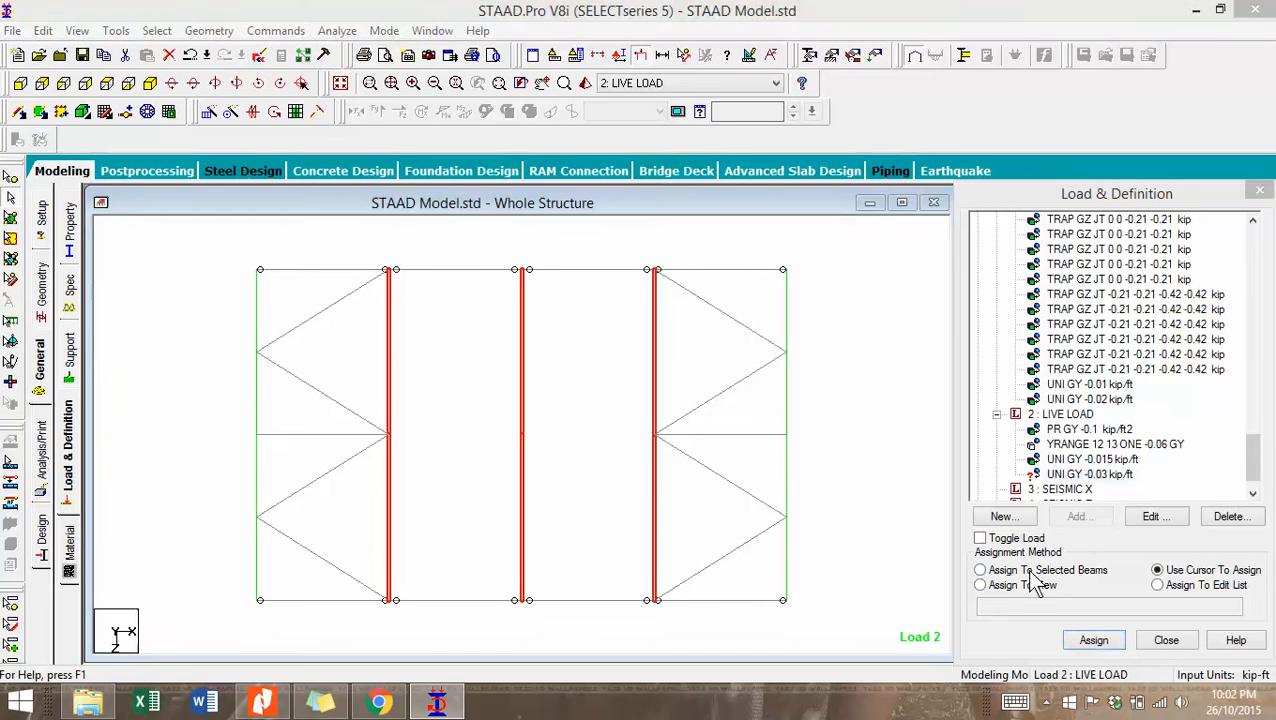
click(1093, 640)
click(1140, 476)
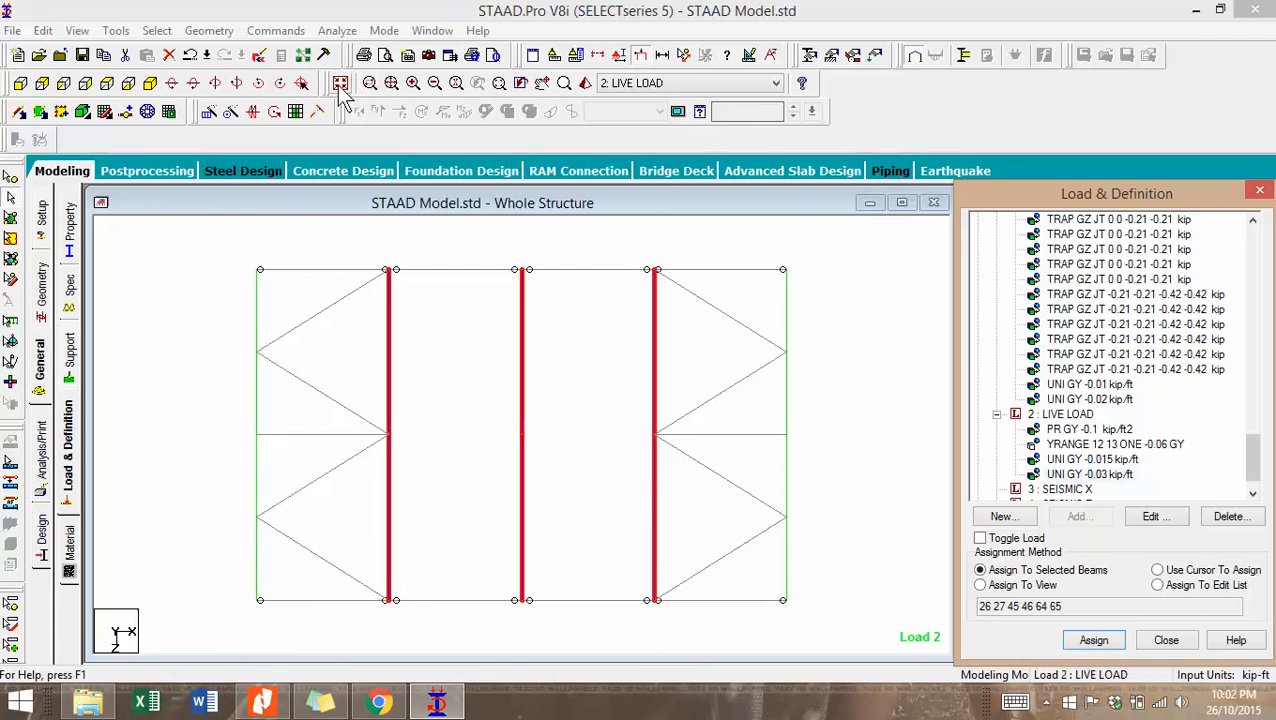
Display the whole structure again in the isometric view with its live loads.
click(150, 83)
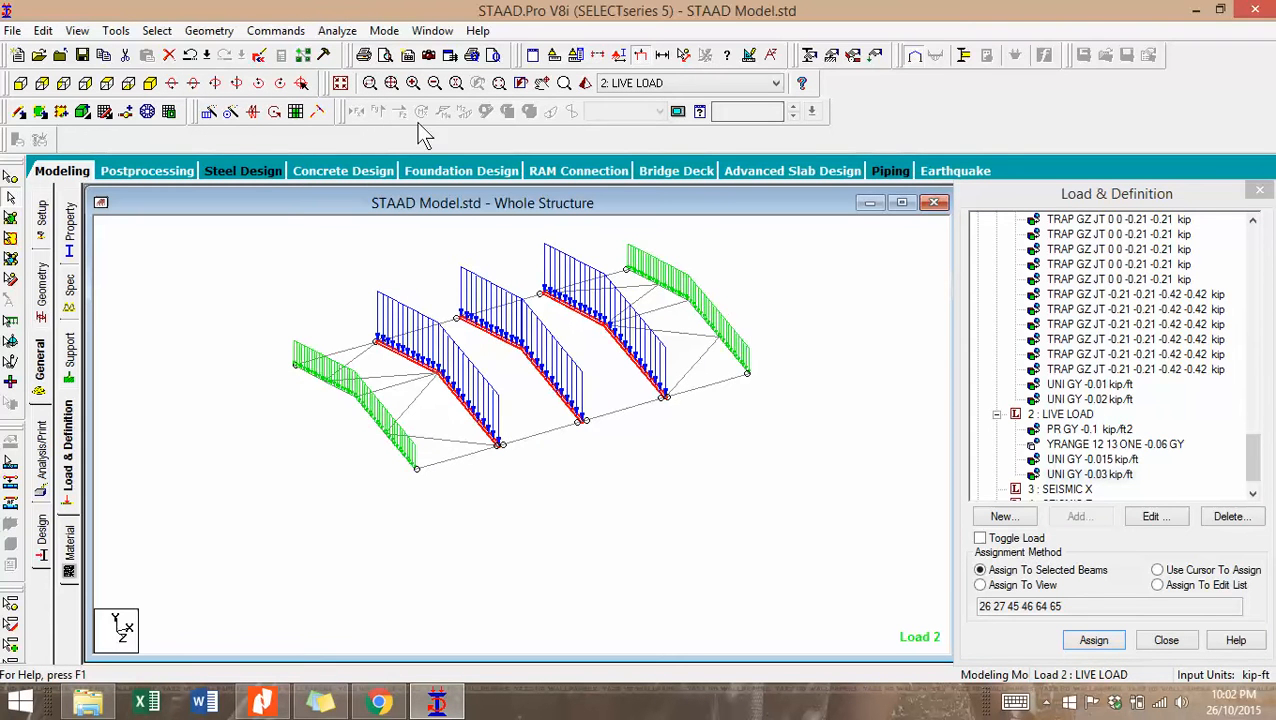
click(343, 84)
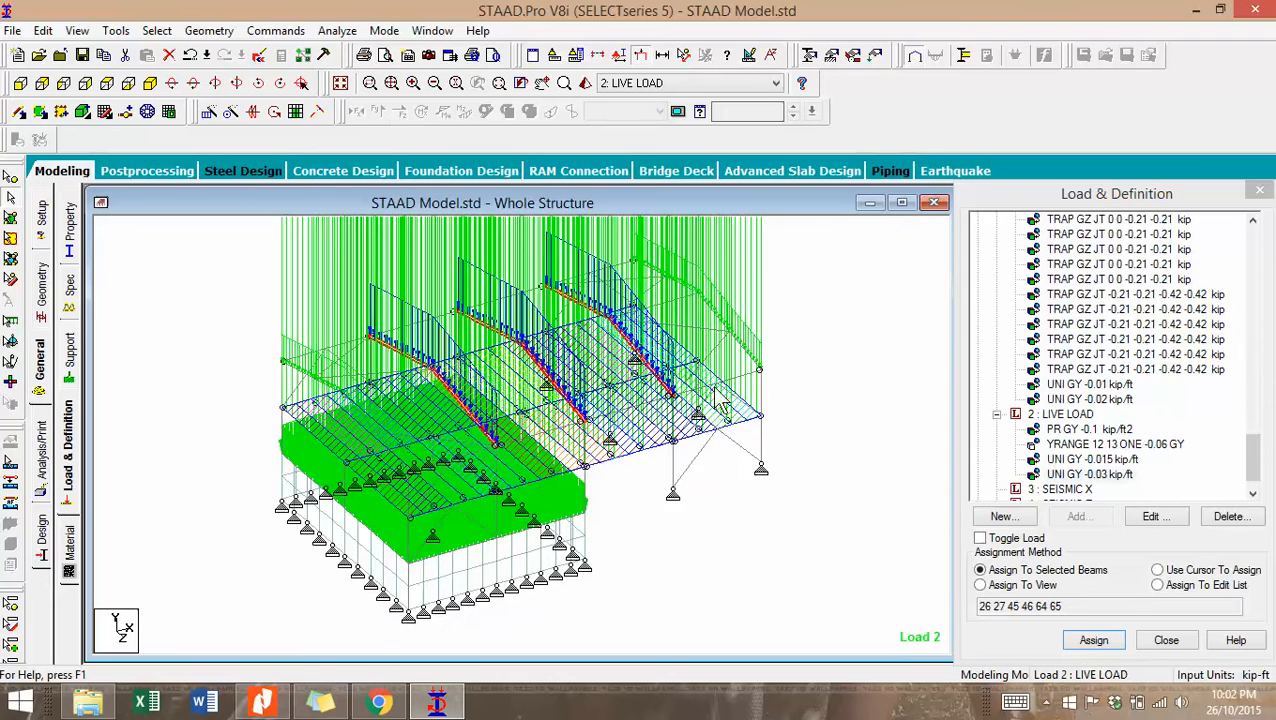
scroll(741, 423, down, 3)
scroll(652, 403, up, 2)
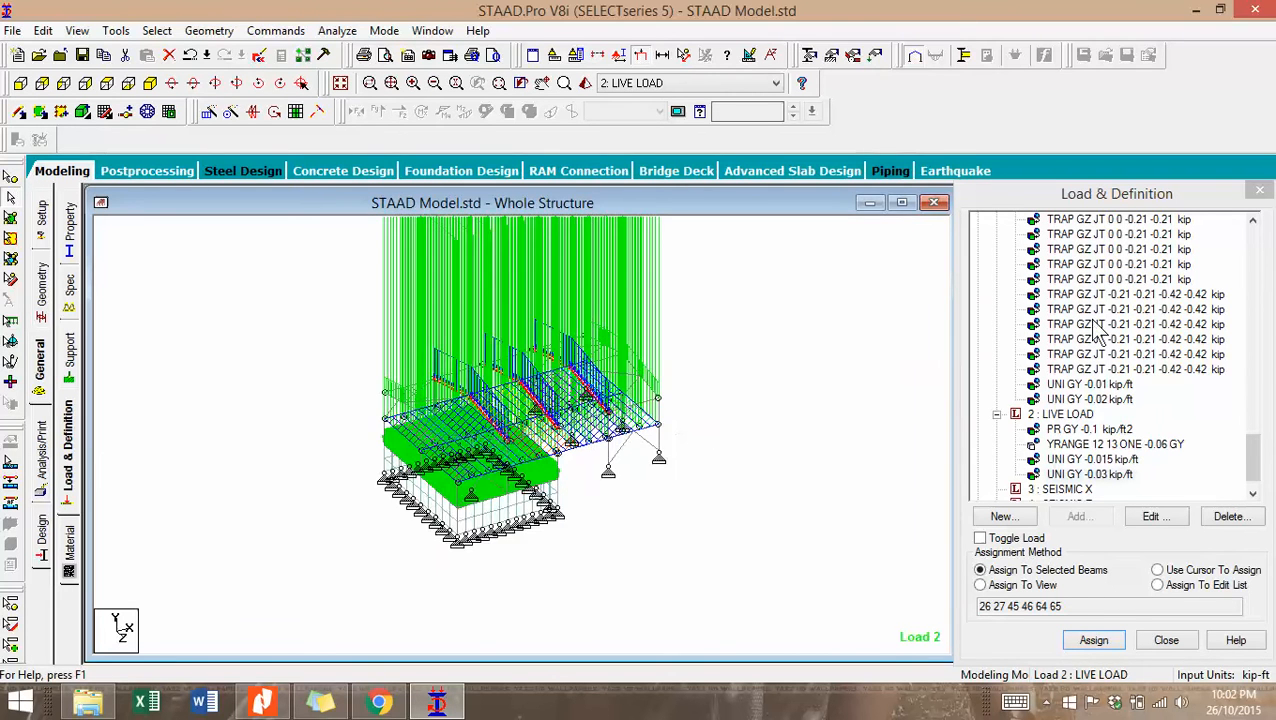
Examine where the Live Load case's pressure, floor load and uniform force items act on the model.
click(1078, 429)
click(1080, 444)
click(1085, 459)
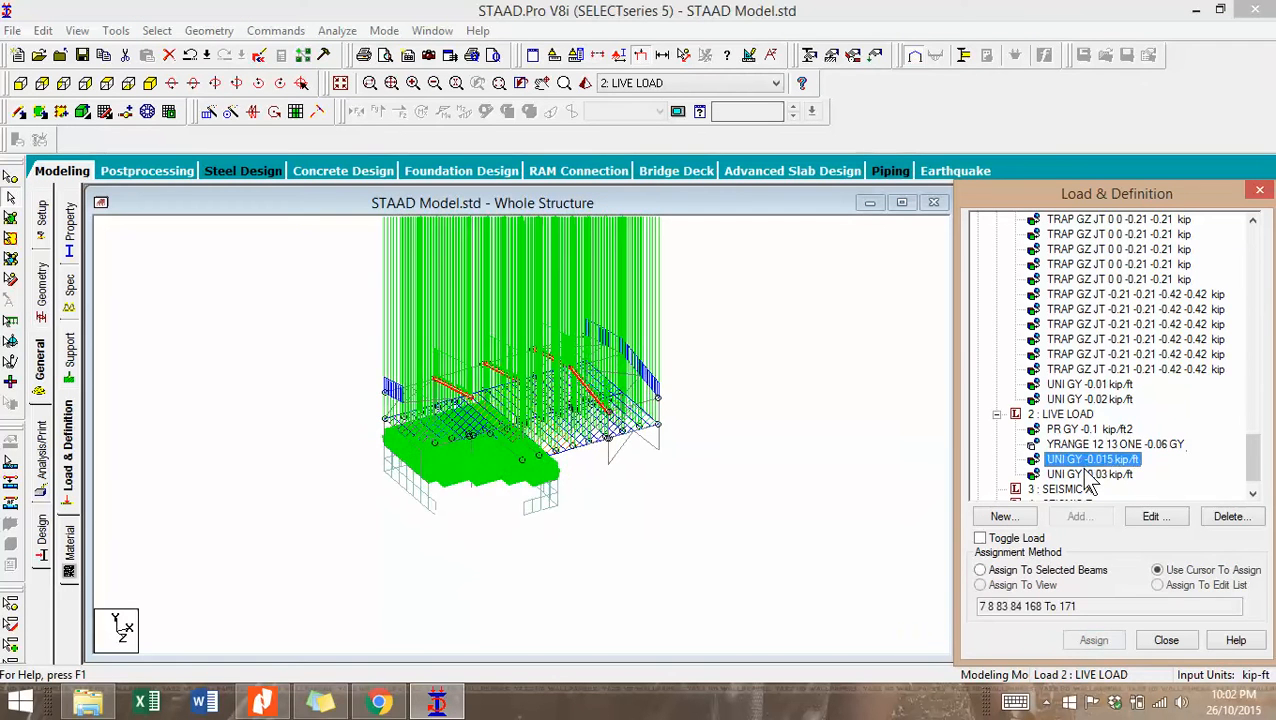
click(1088, 474)
click(1085, 459)
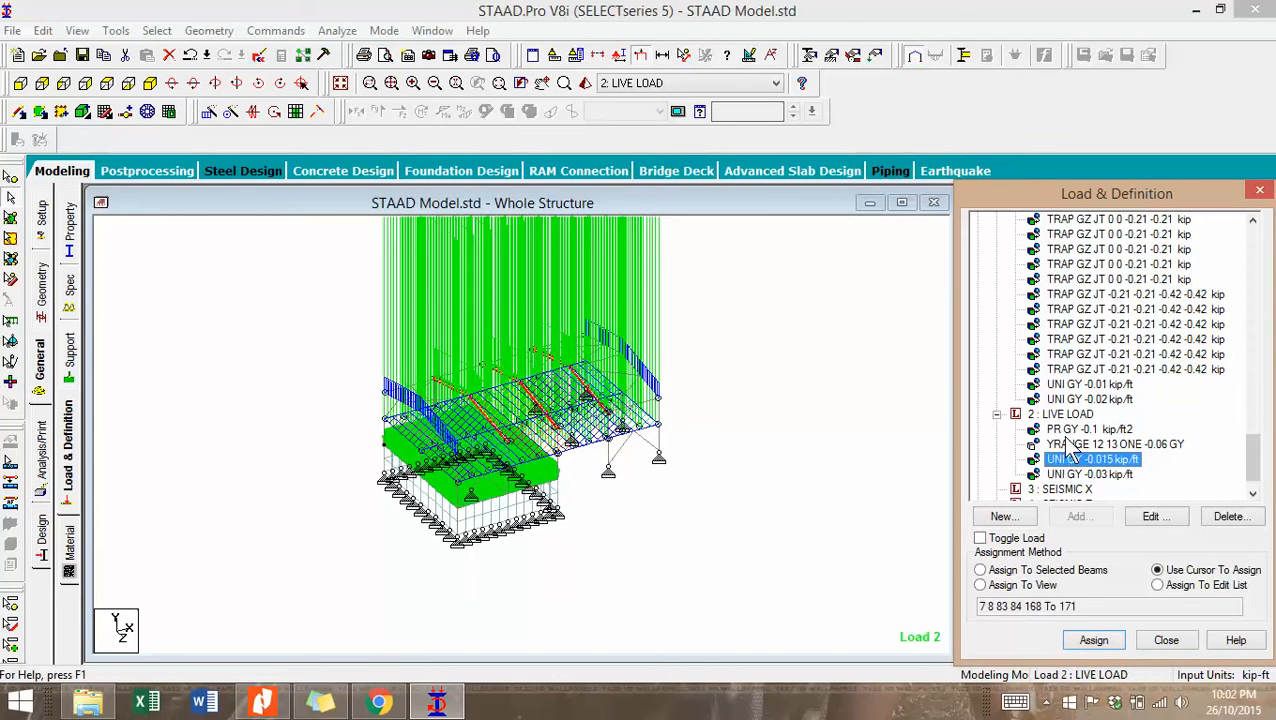
click(1075, 429)
scroll(1254, 488, down, 1)
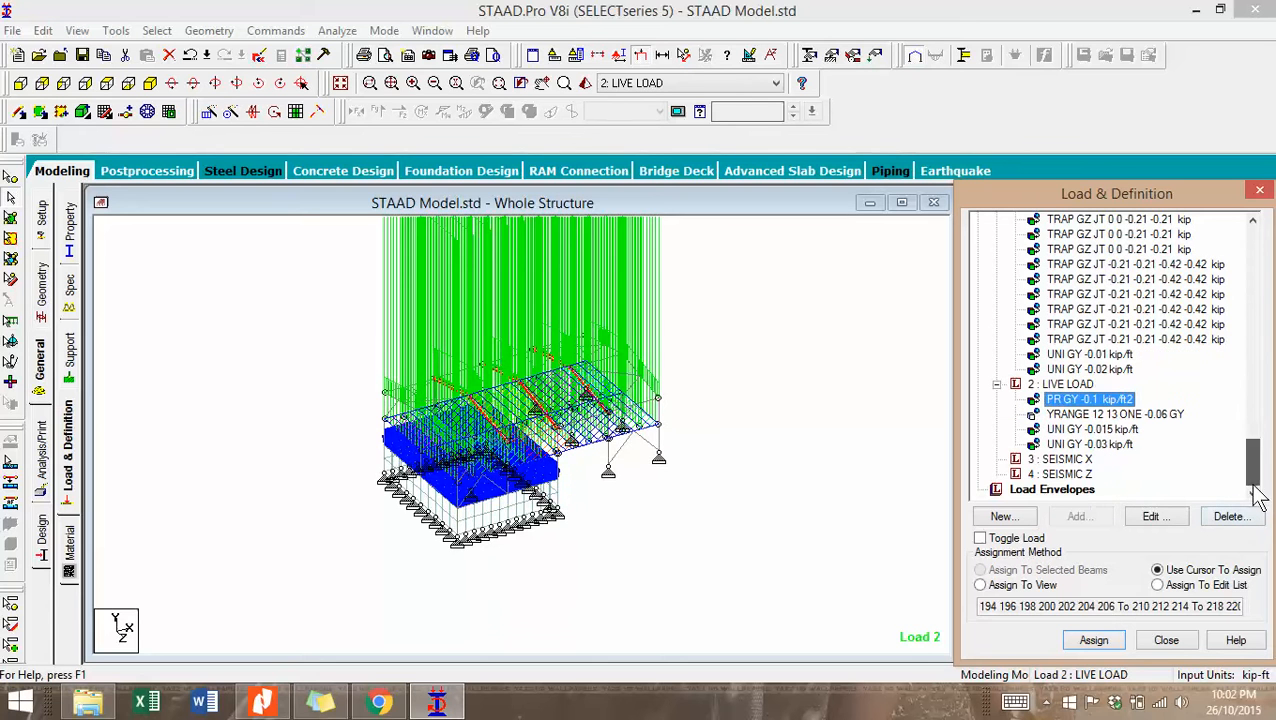
Make Seismic X the active load case and save the modified structure.
click(1088, 444)
click(1075, 459)
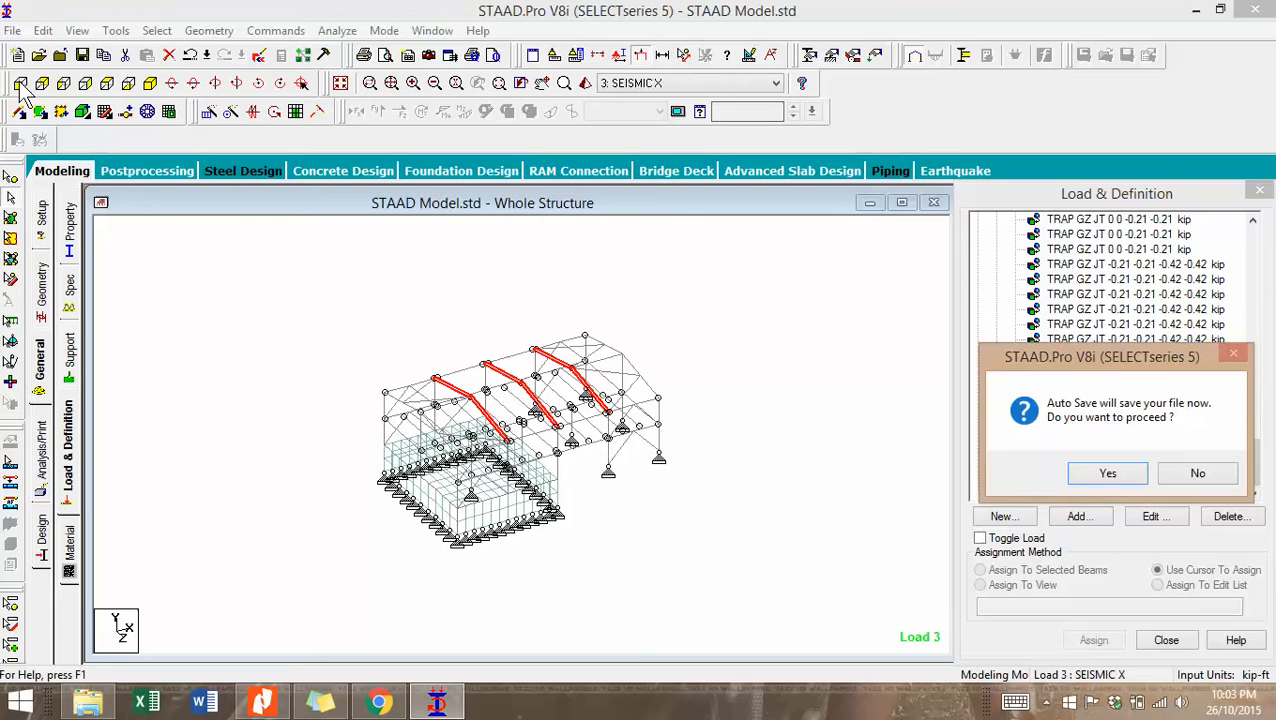
click(1110, 473)
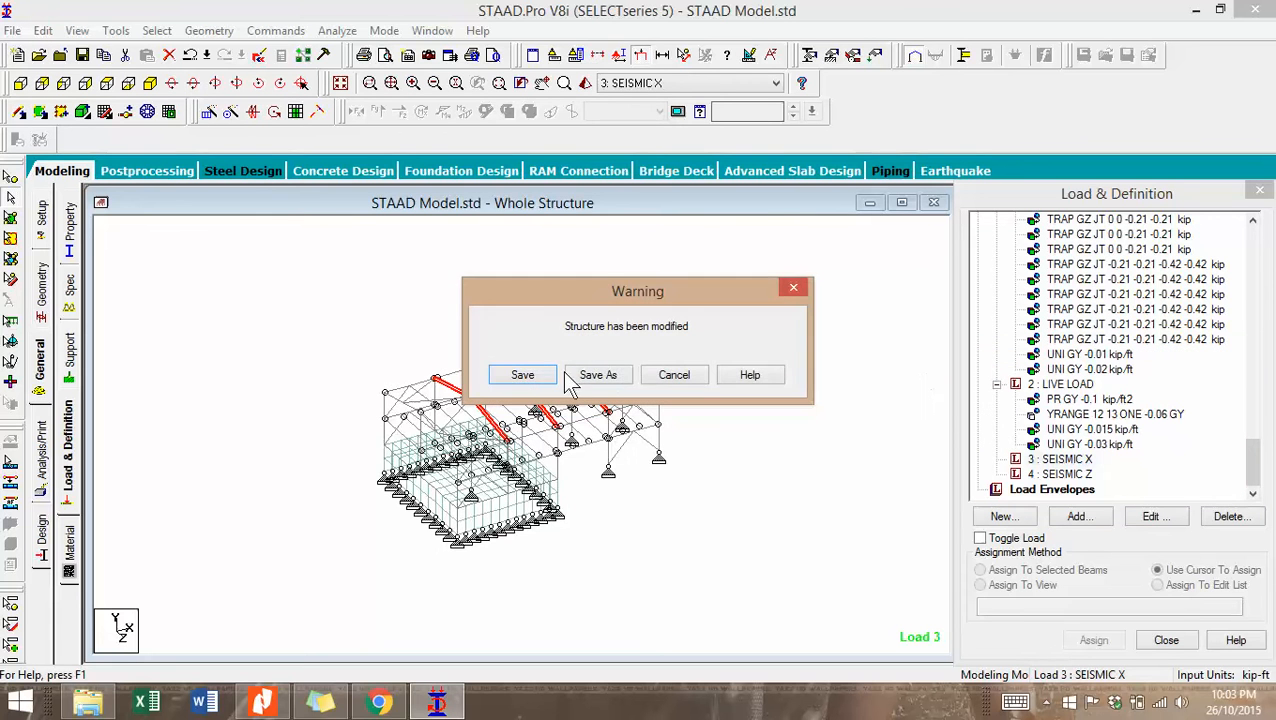
click(524, 374)
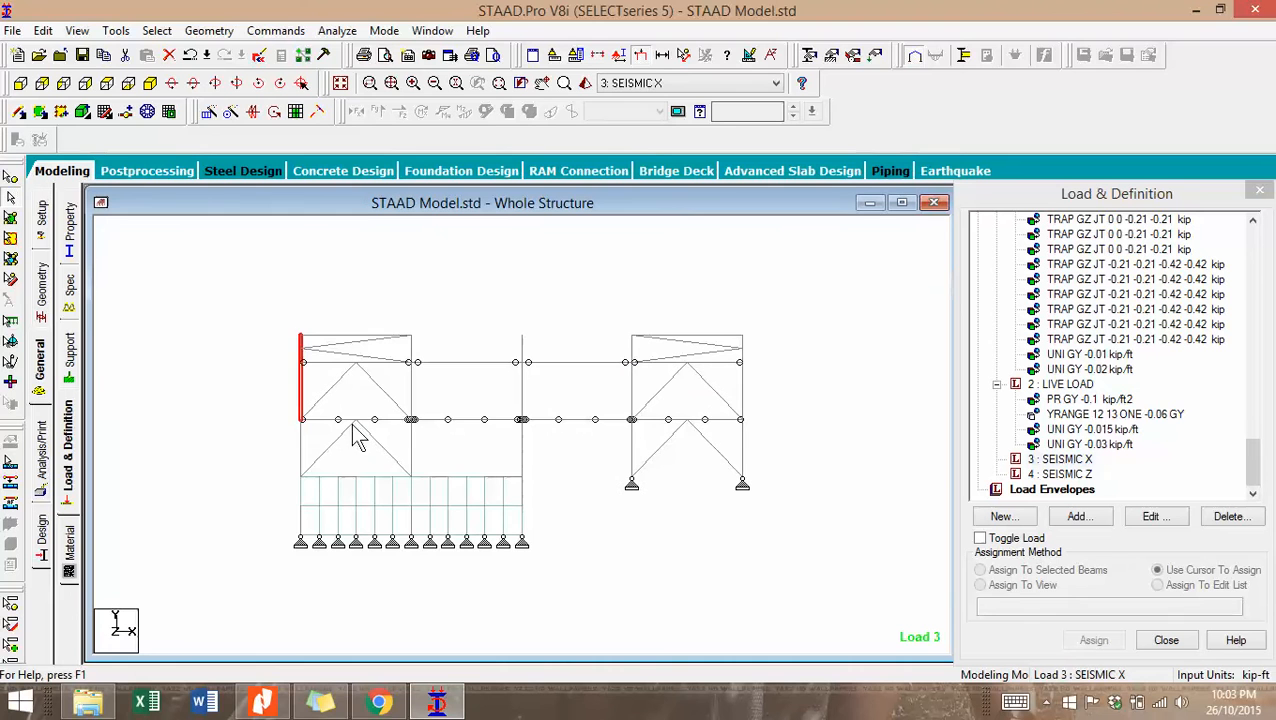
Isolate the upper floor's beams so only they are displayed, and show them in plan view.
drag(285, 395, 771, 431)
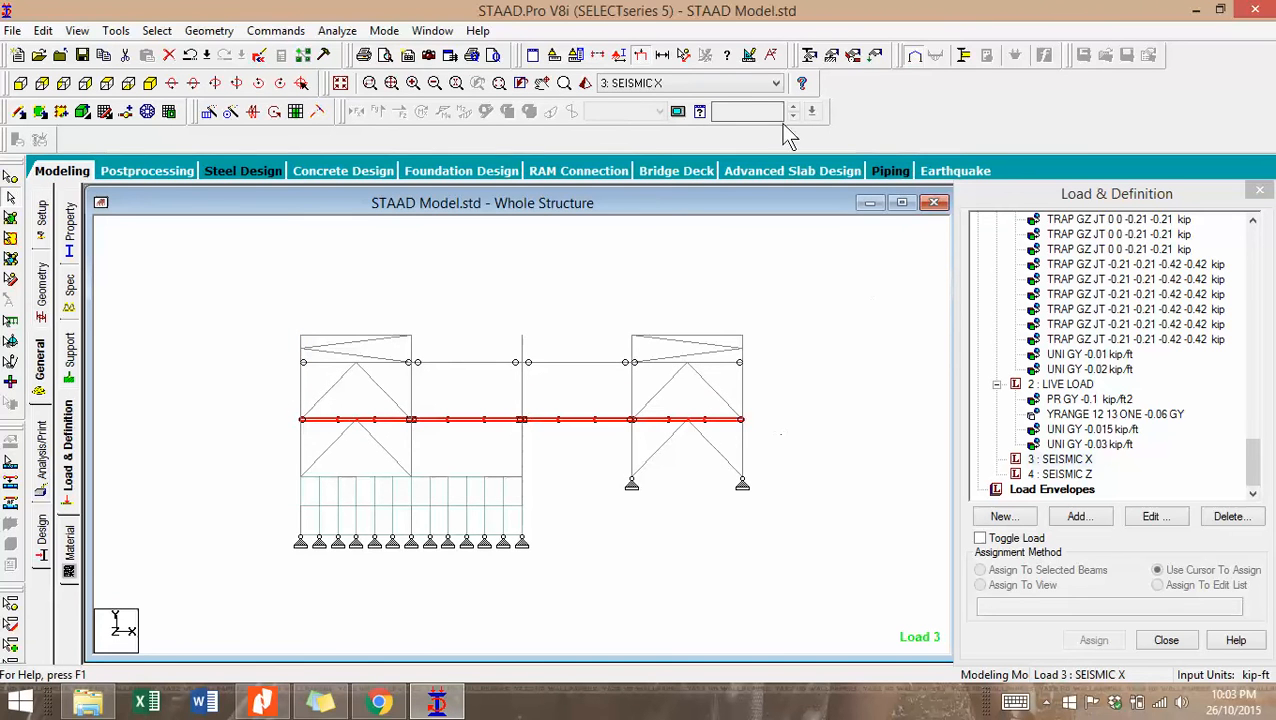
click(625, 114)
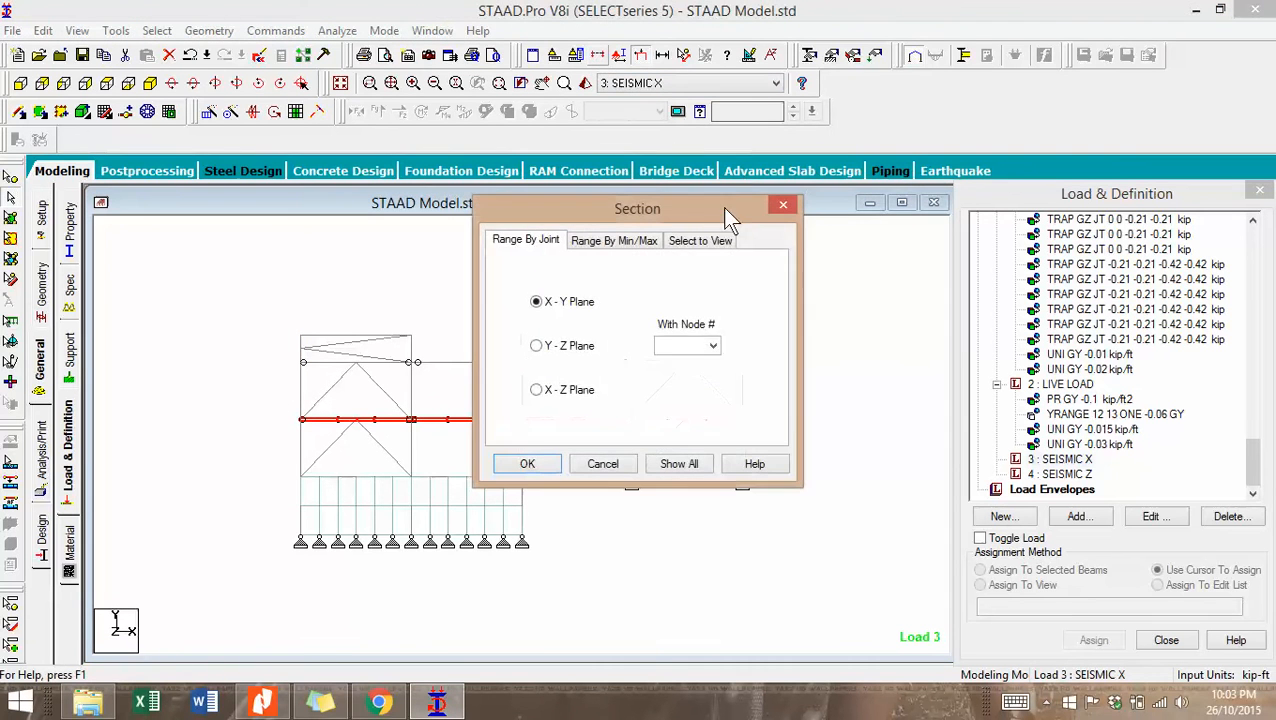
click(700, 239)
click(562, 306)
click(541, 458)
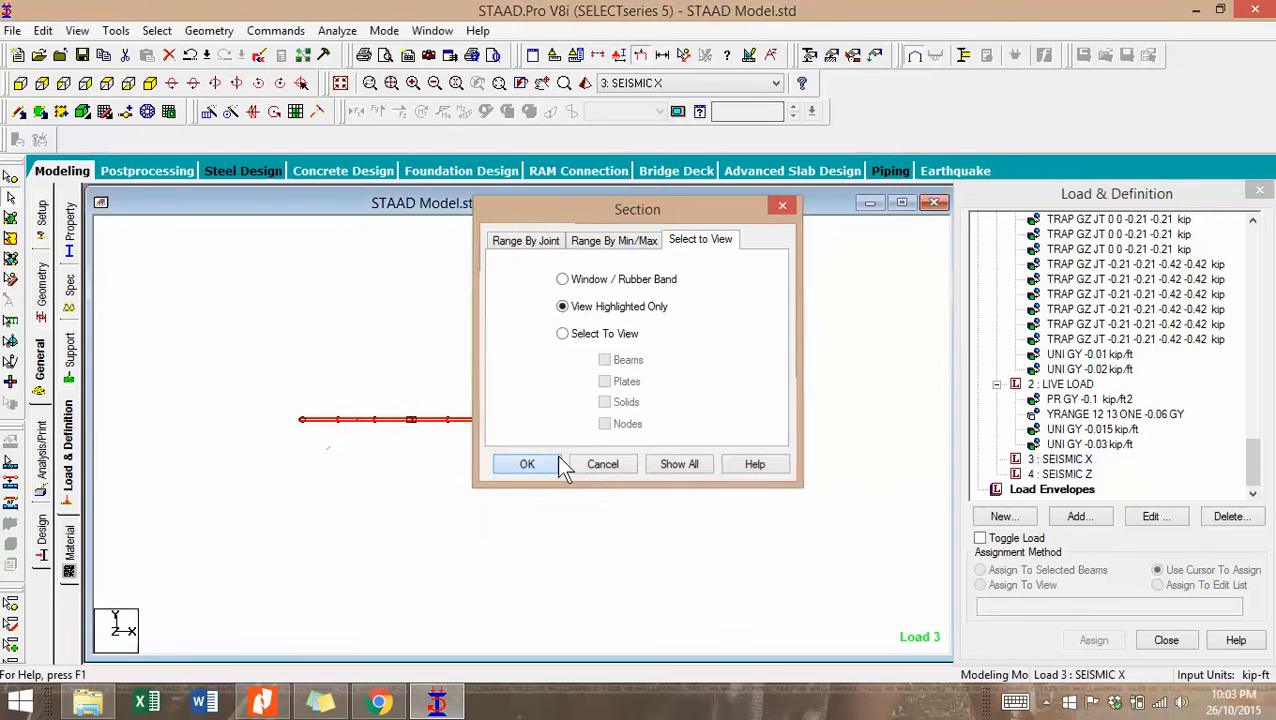
click(105, 83)
click(710, 395)
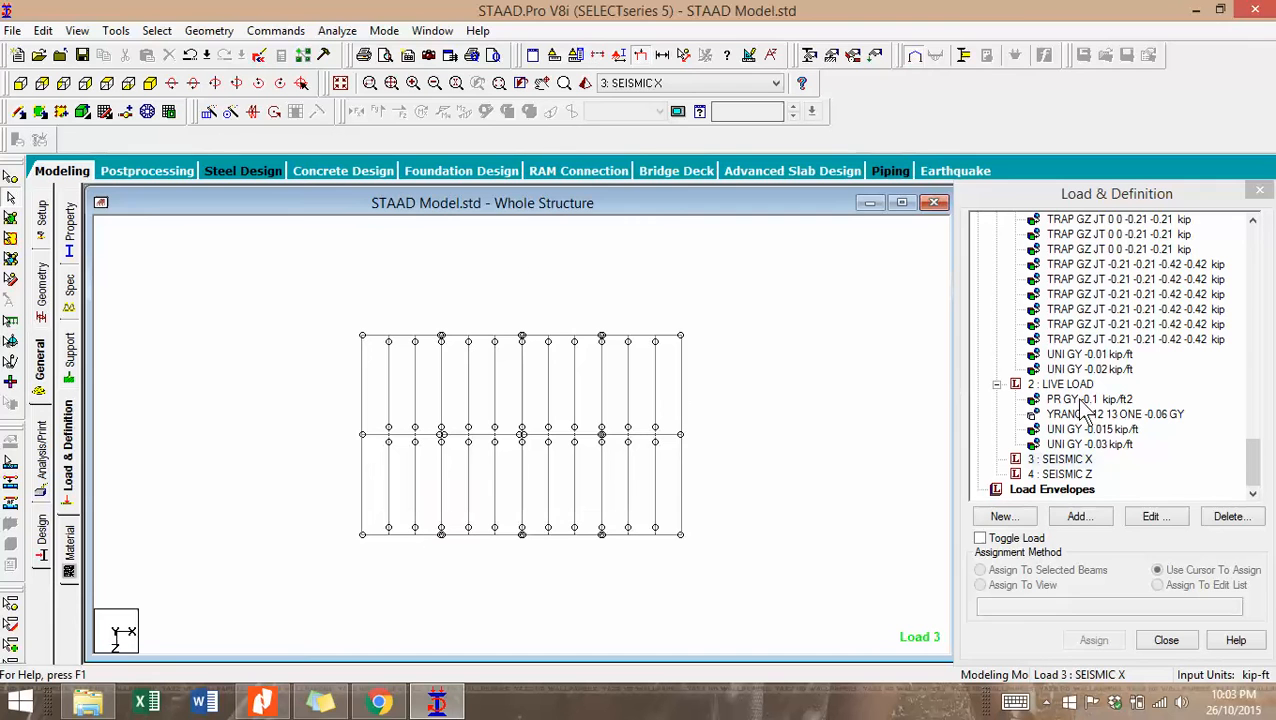
Add nodal load items with Fx of 1 kip and Fz of 1 kip to the Seismic X case.
click(1080, 460)
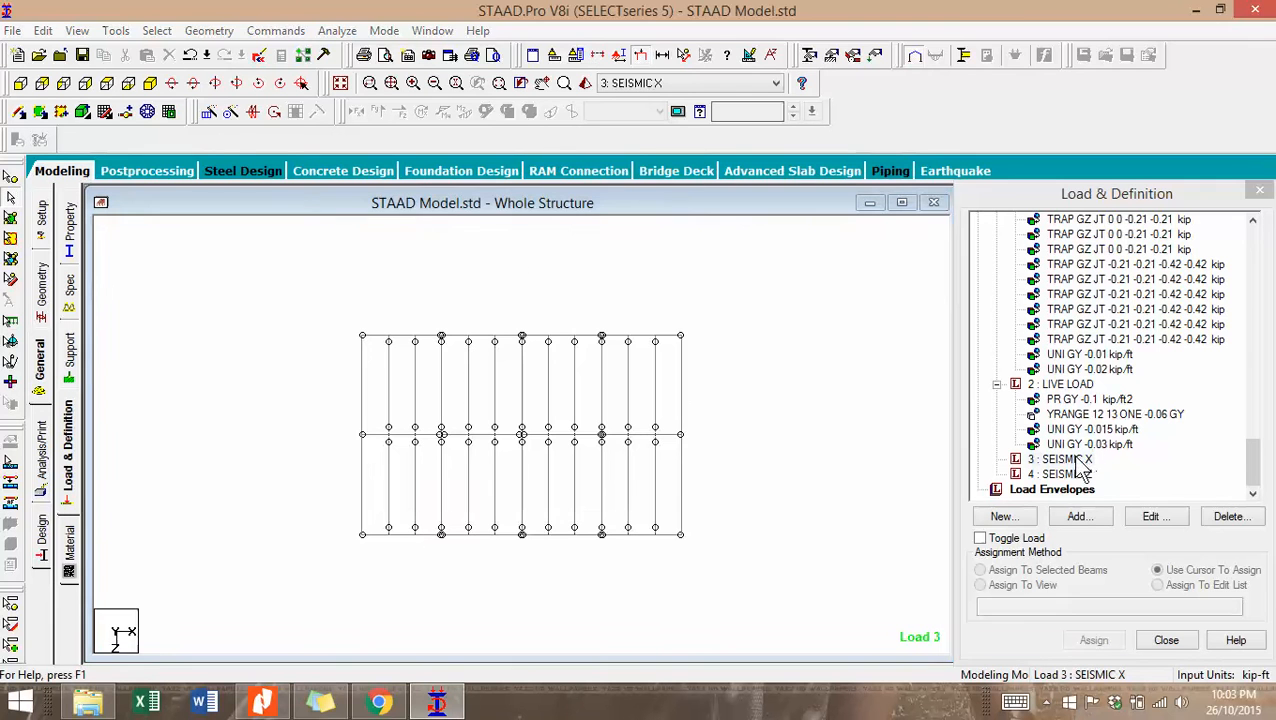
click(1093, 517)
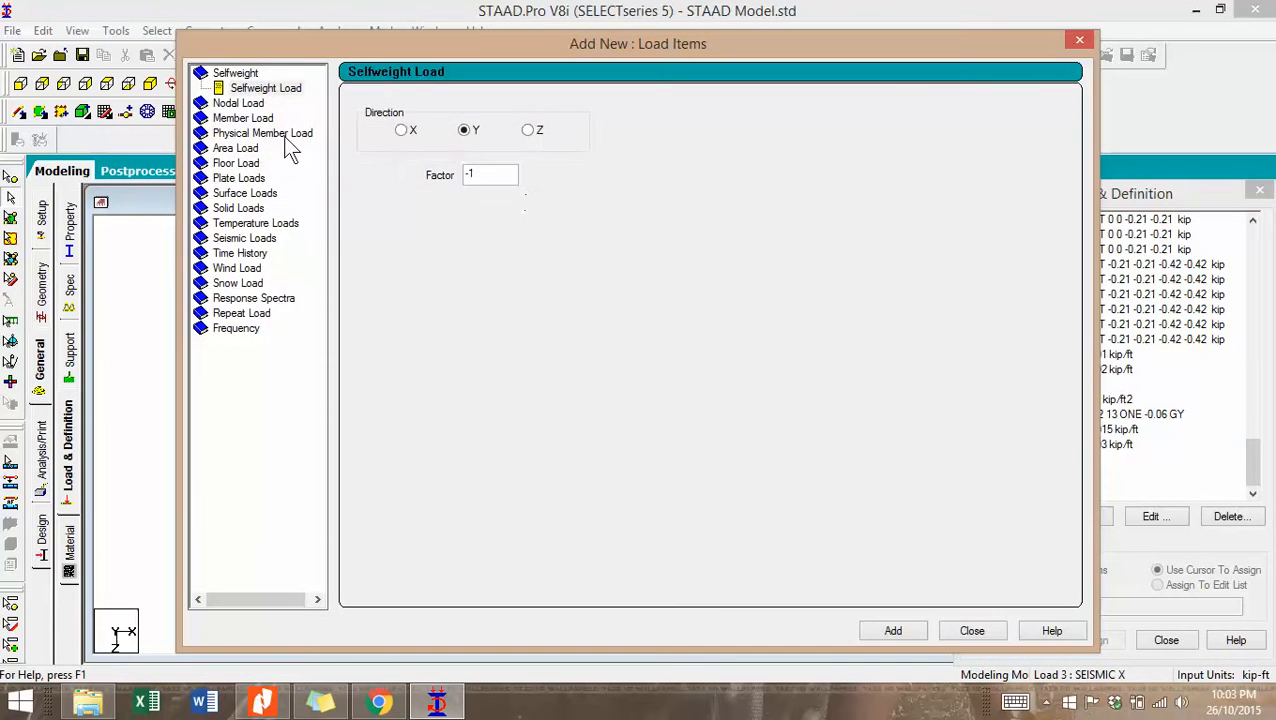
click(248, 104)
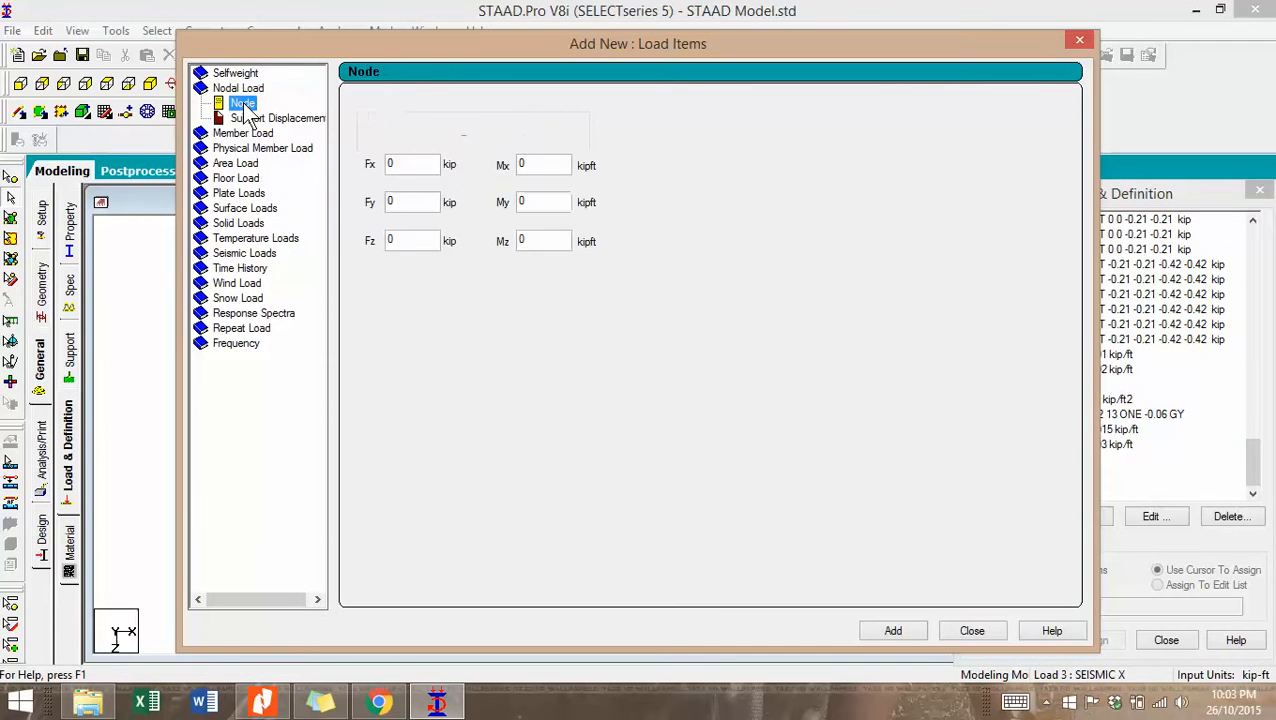
double_click(408, 164)
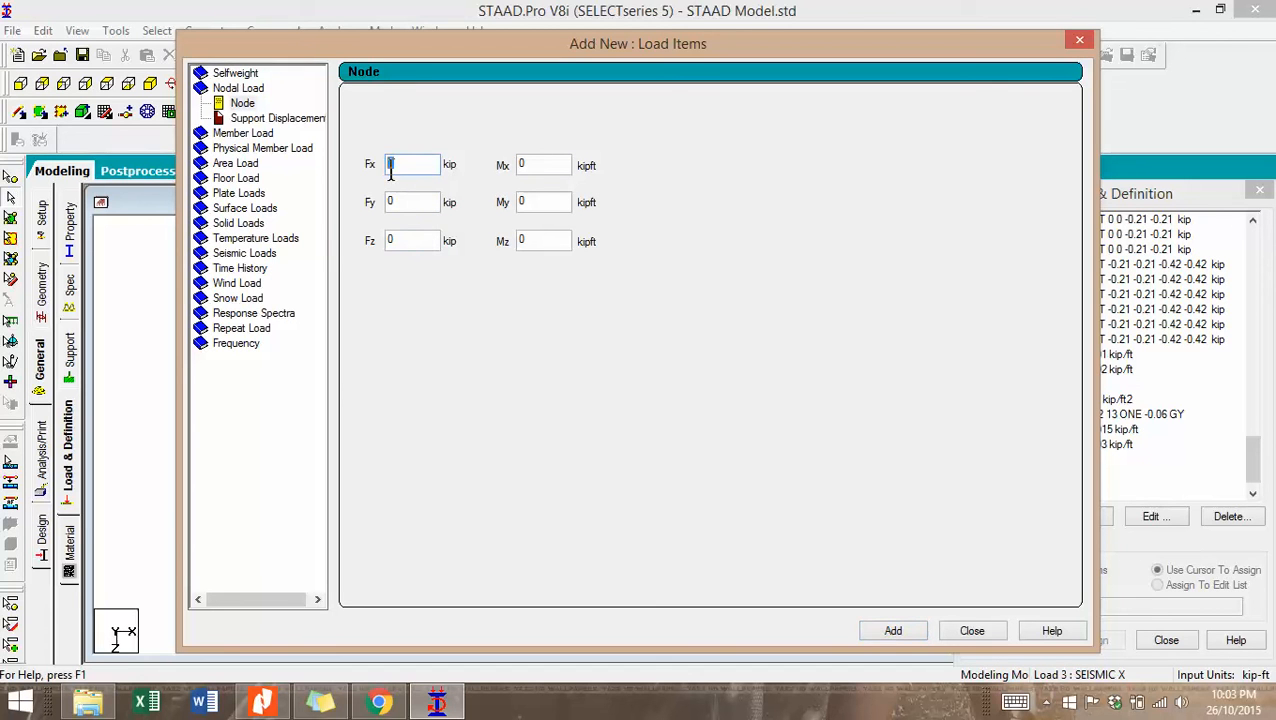
click(419, 239)
text(1)
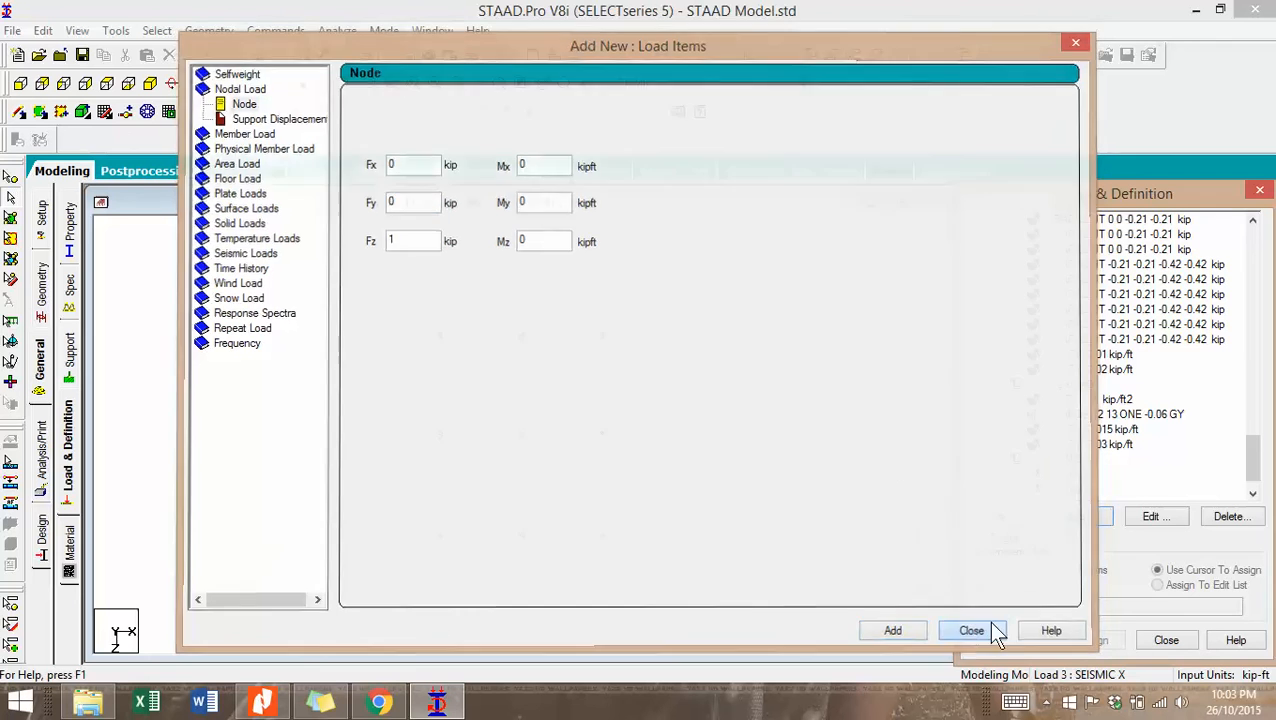
click(988, 630)
Delete the Fz nodal load item from the Seismic X case.
scroll(1262, 455, down, 1)
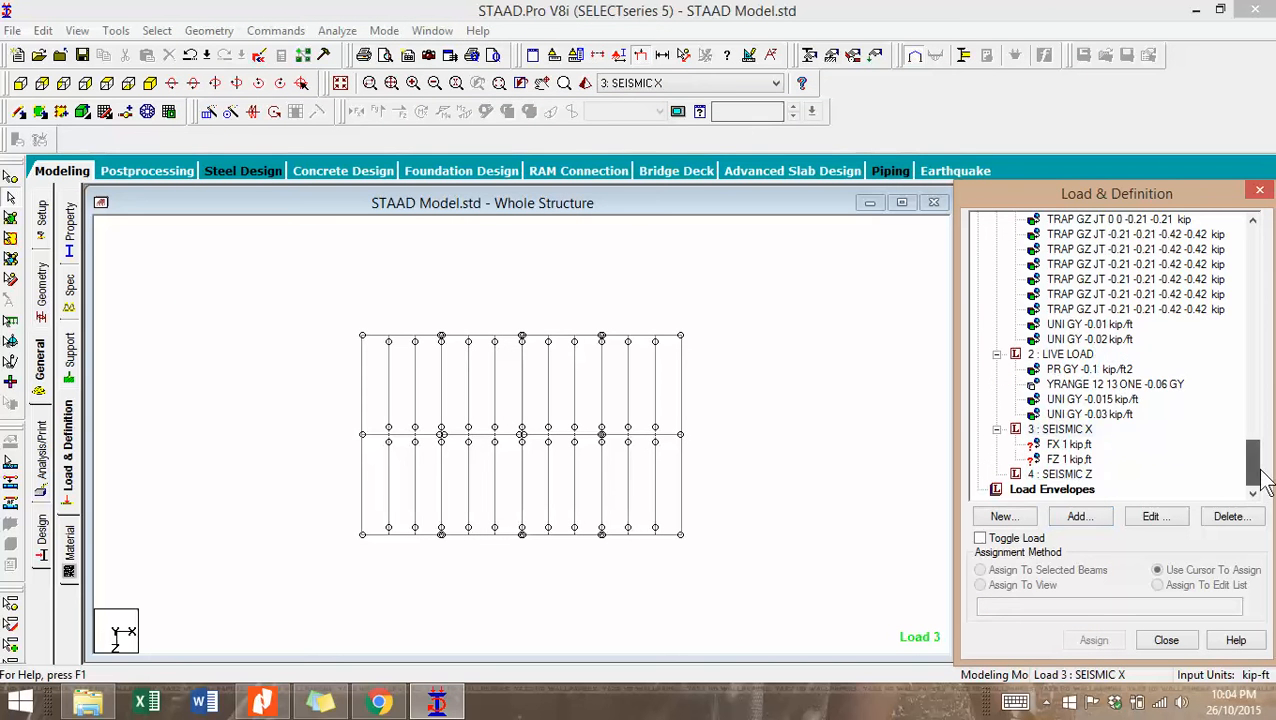
click(1075, 460)
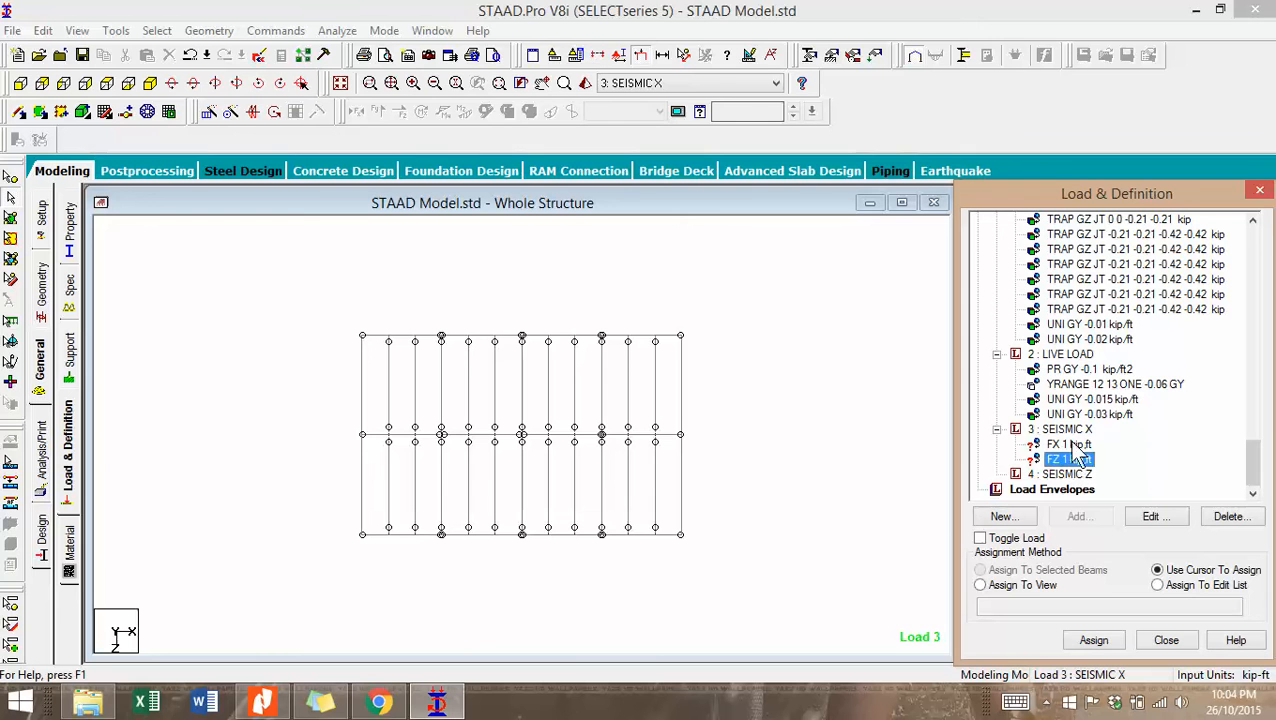
click(1245, 520)
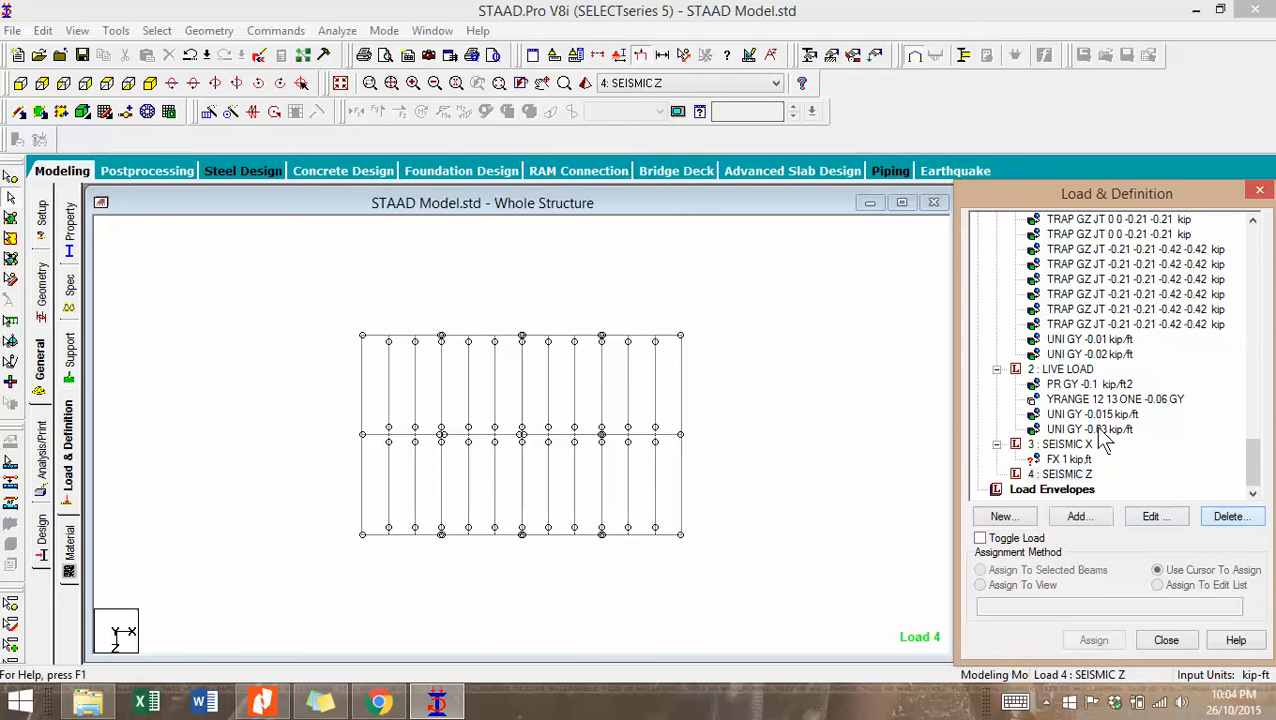
Add a nodal load item with Fz of 1 kip to the Seismic Z case.
click(1068, 474)
click(1088, 515)
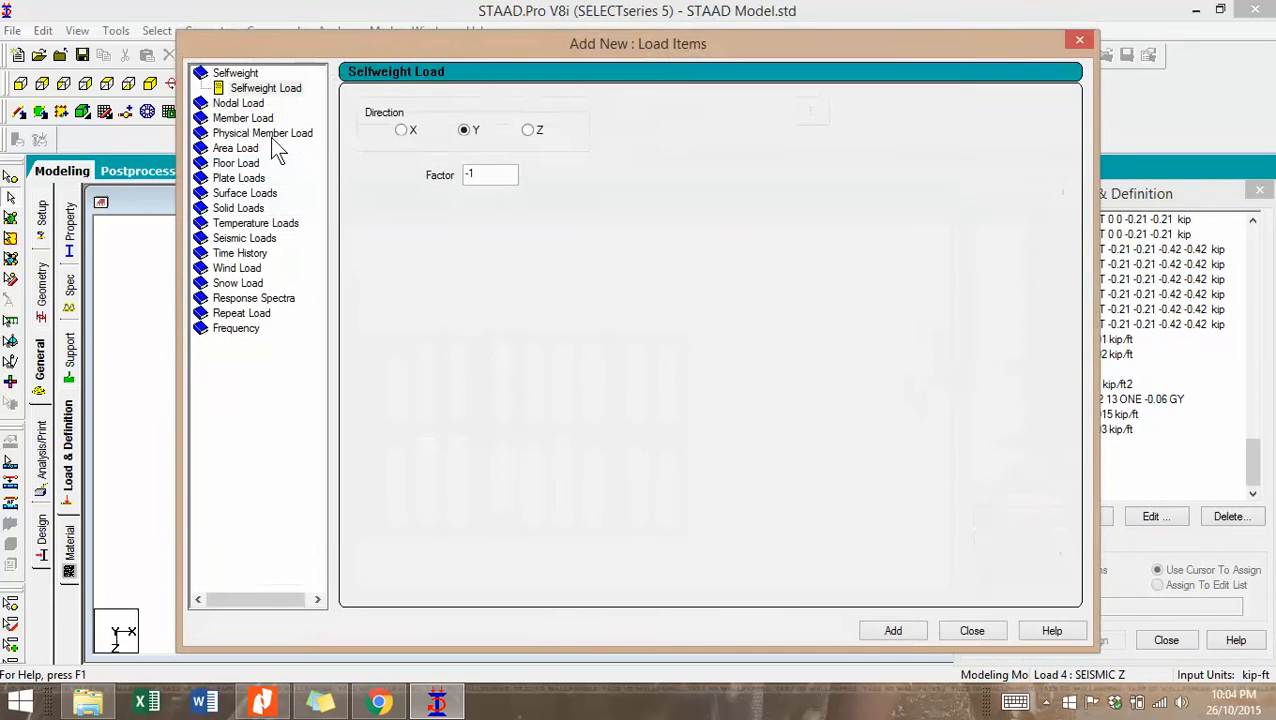
double_click(232, 105)
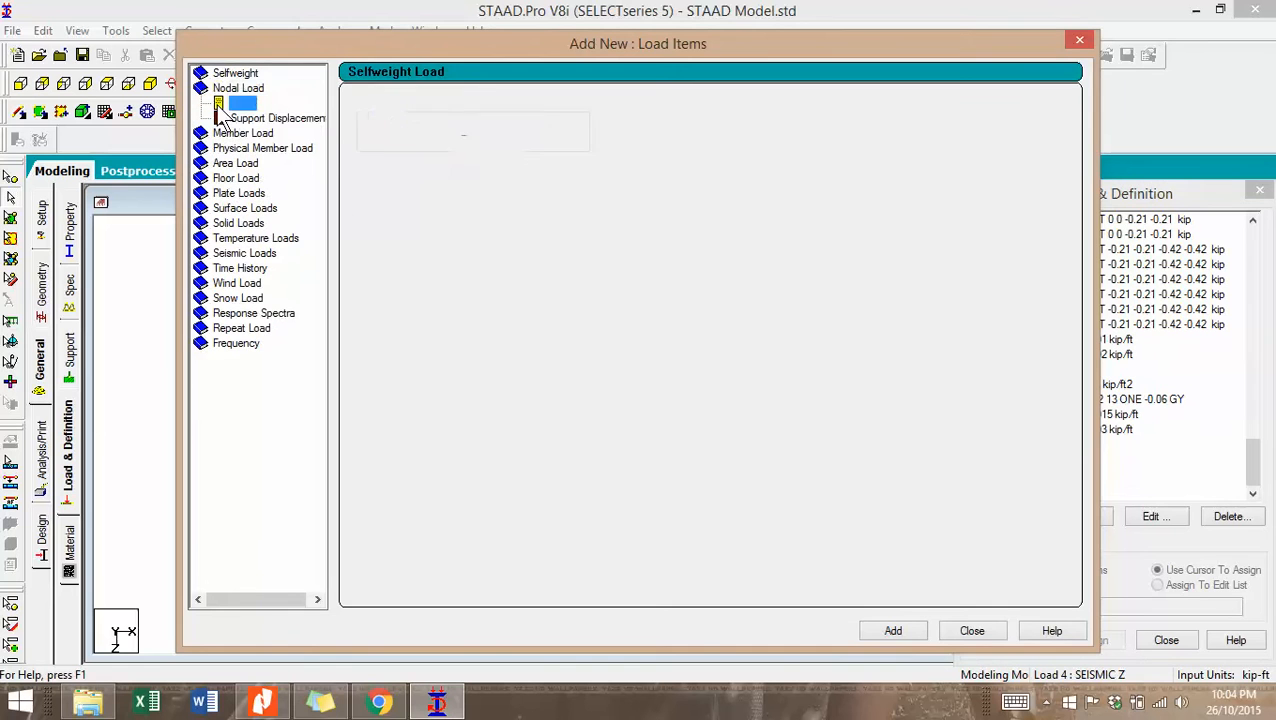
click(407, 239)
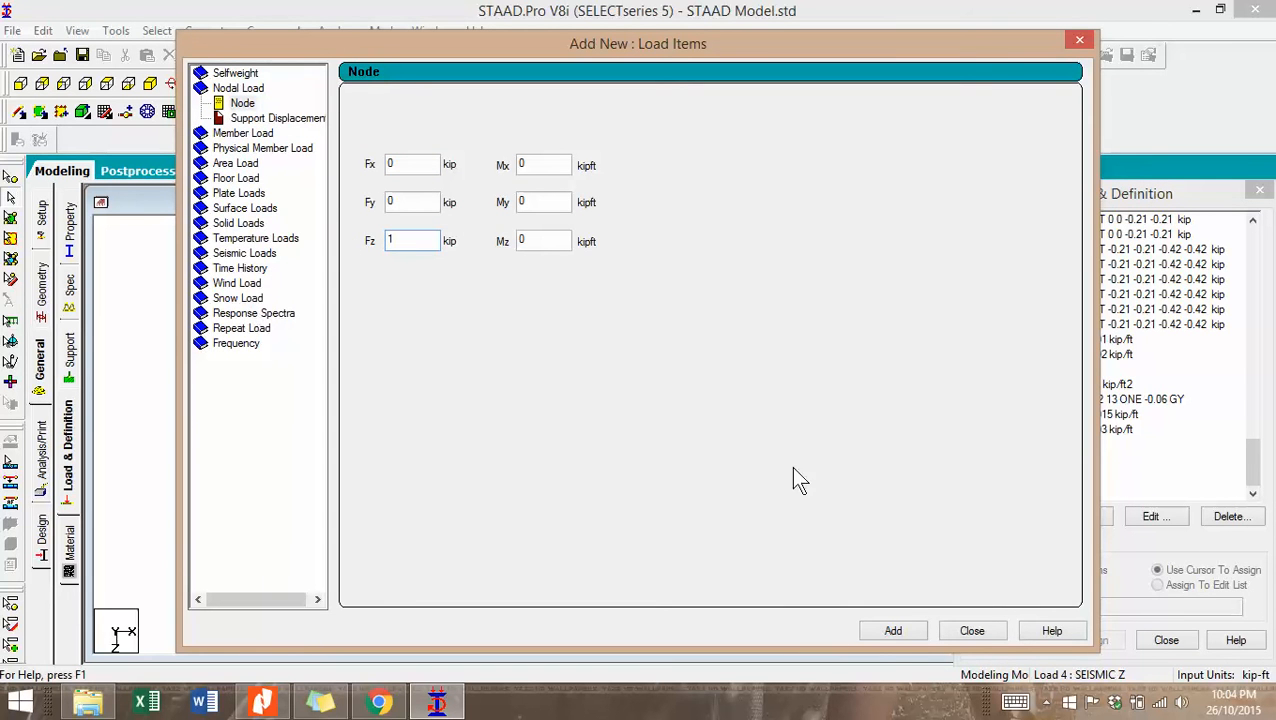
text(1)
click(893, 630)
click(972, 630)
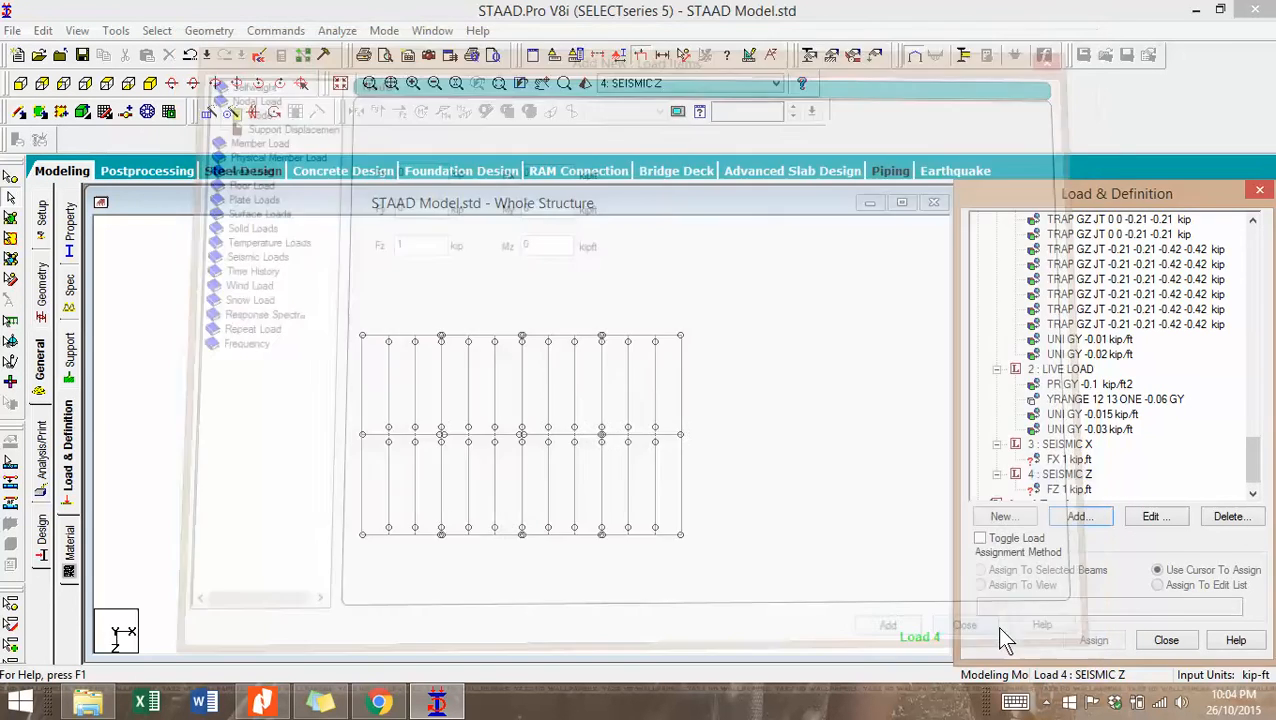
drag(1252, 462, 1253, 472)
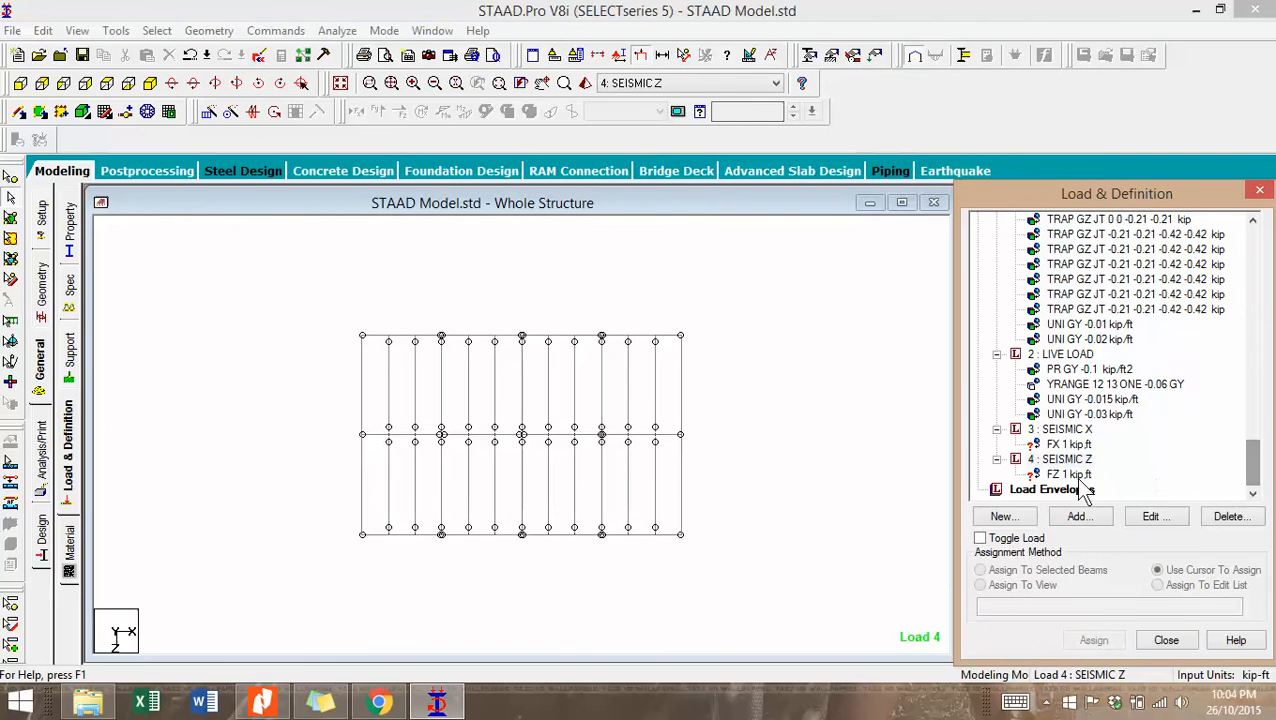
Activate node selection for the floor framing.
click(1068, 474)
click(1068, 444)
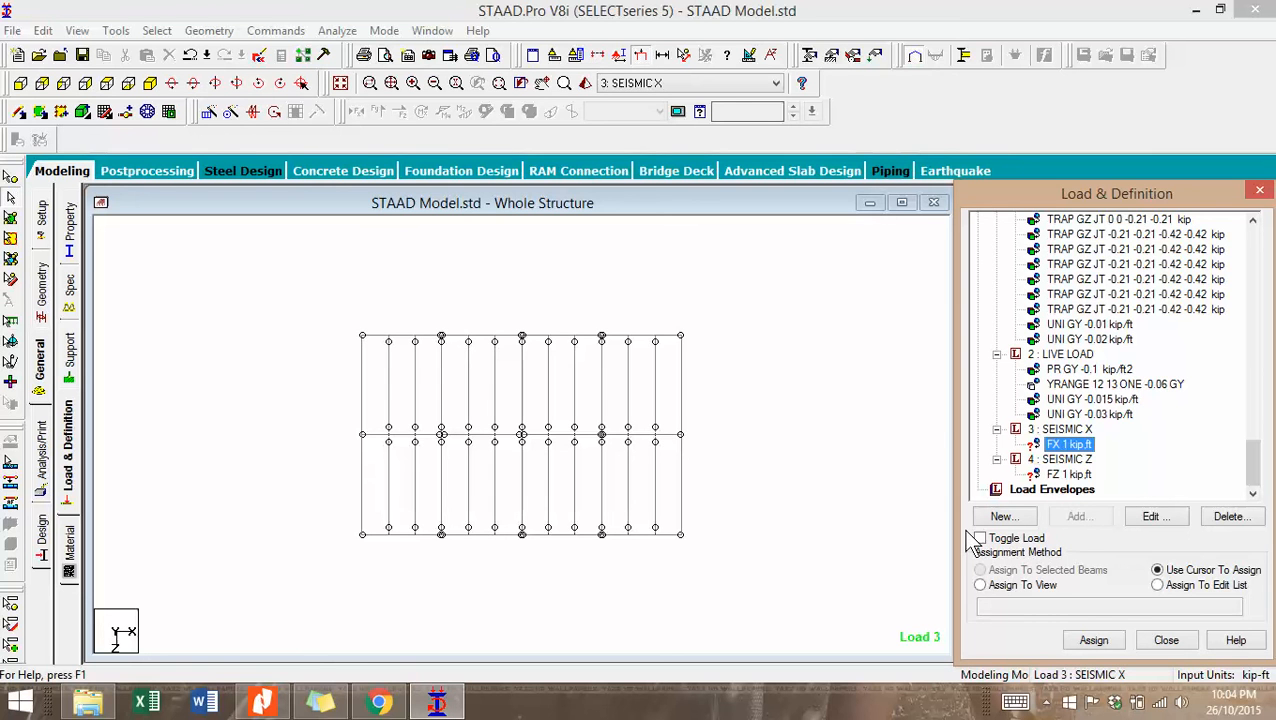
click(10, 196)
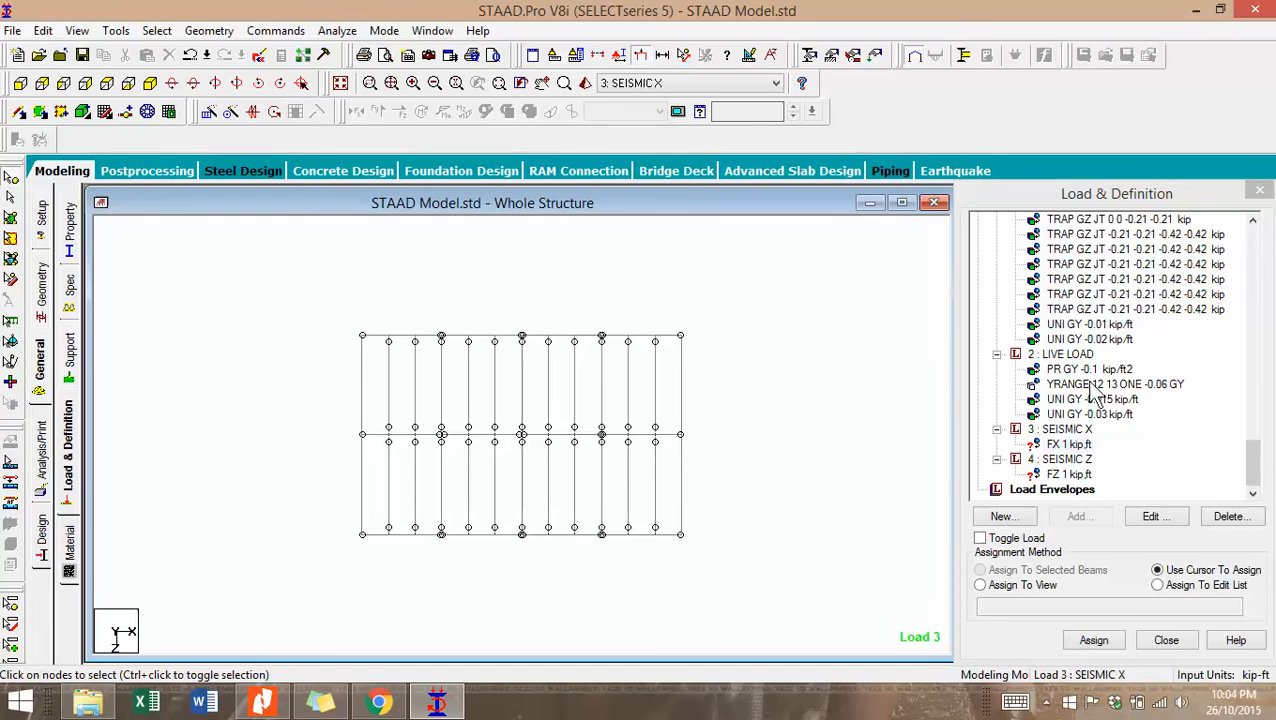
Examine the force and moment components of the Seismic X nodal load item.
click(1075, 444)
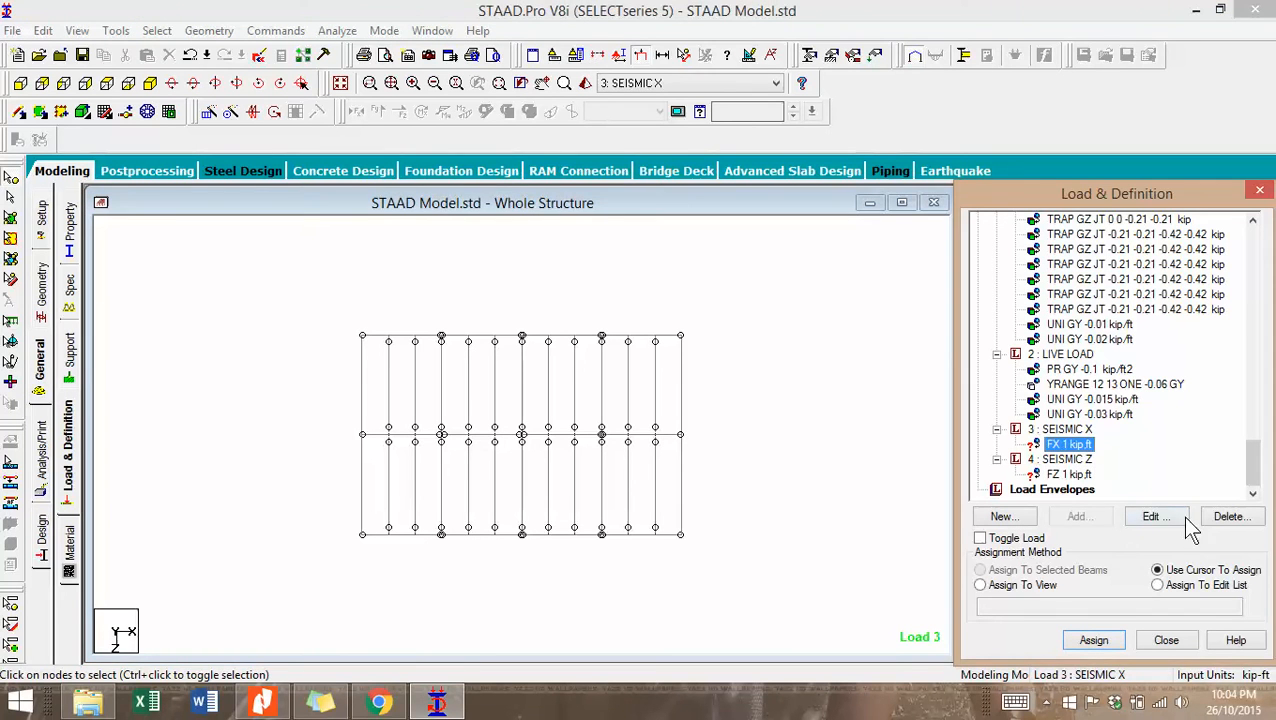
click(1182, 516)
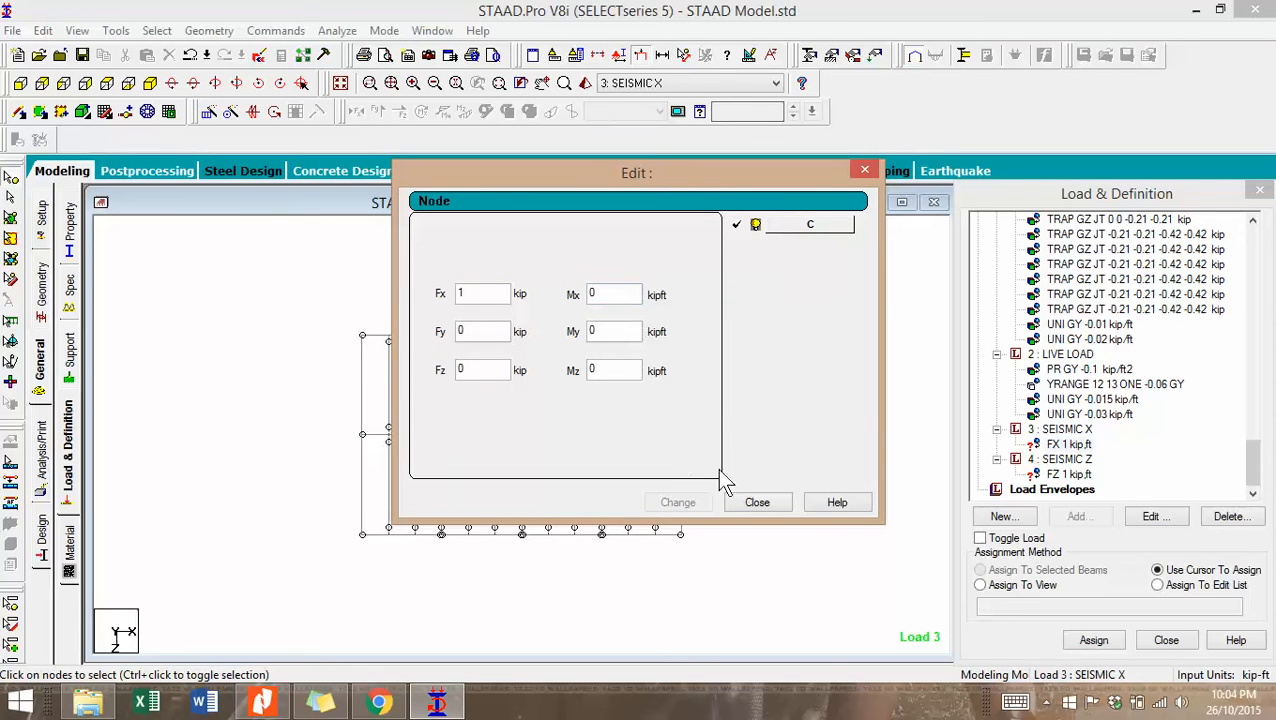
click(756, 503)
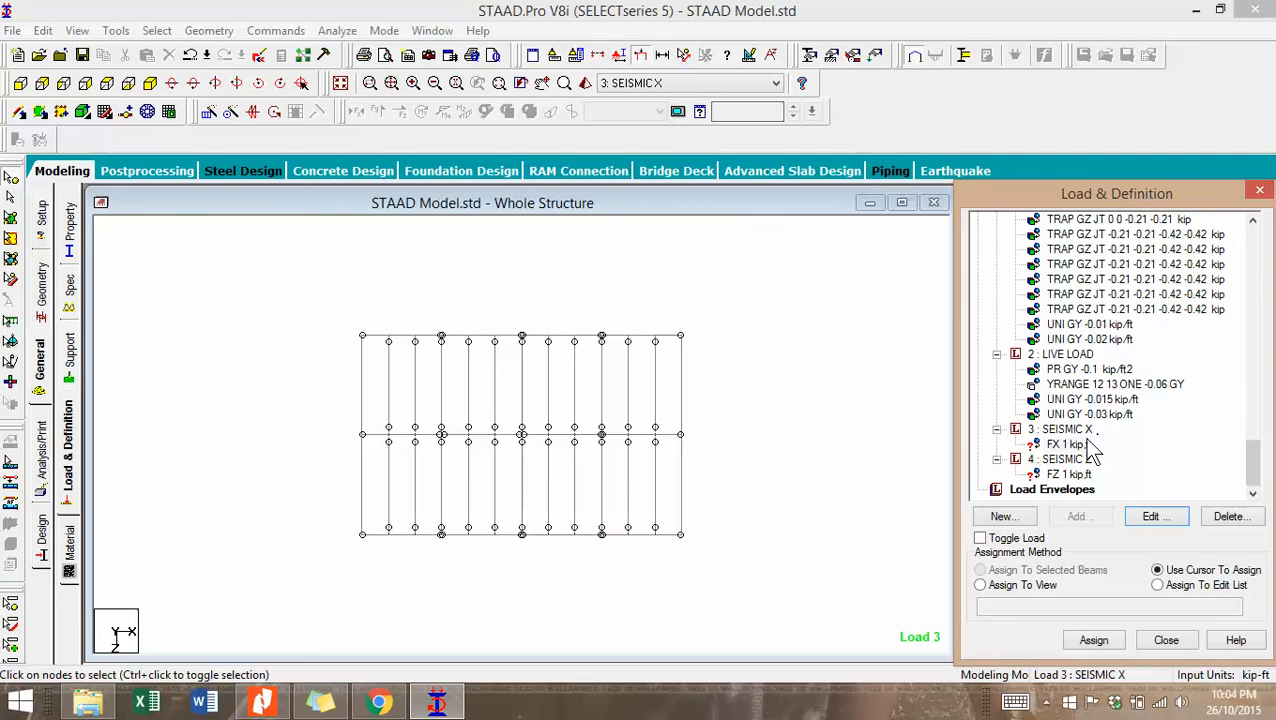
Delete the Fx nodal load from Seismic X and the Fz nodal load from Seismic Z.
click(1080, 444)
click(1078, 474)
click(1080, 446)
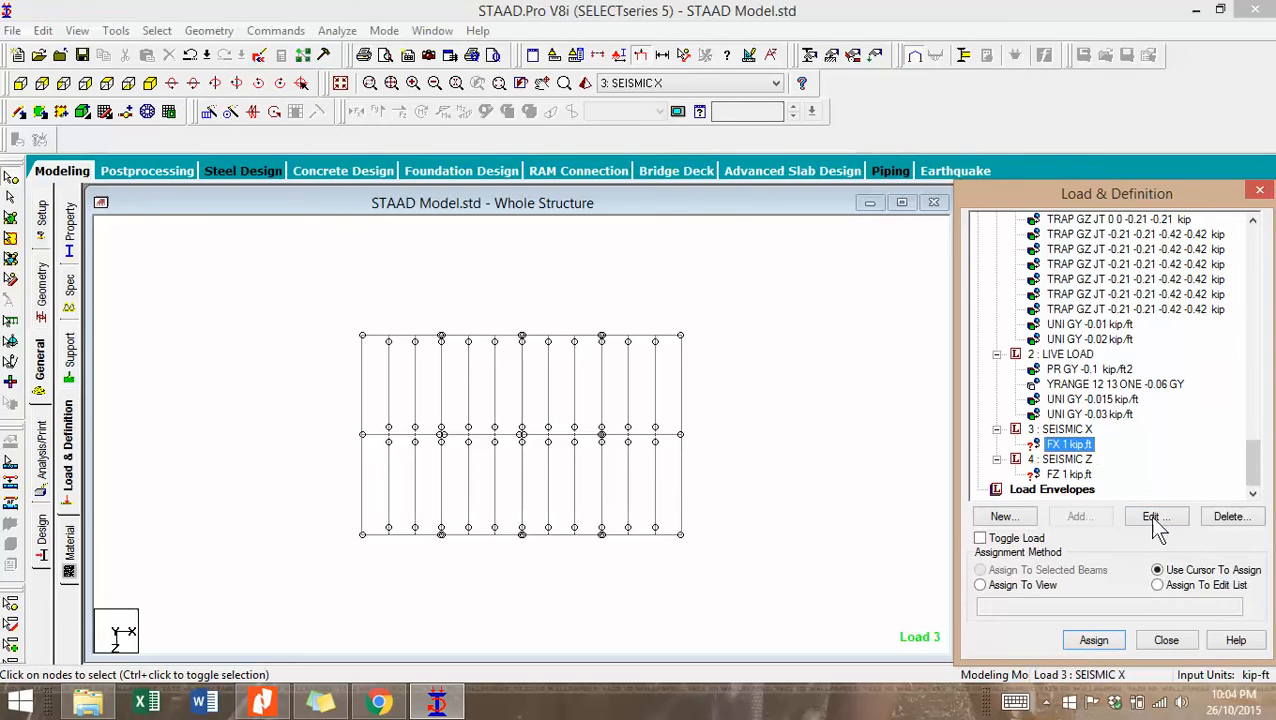
click(1230, 518)
click(1082, 474)
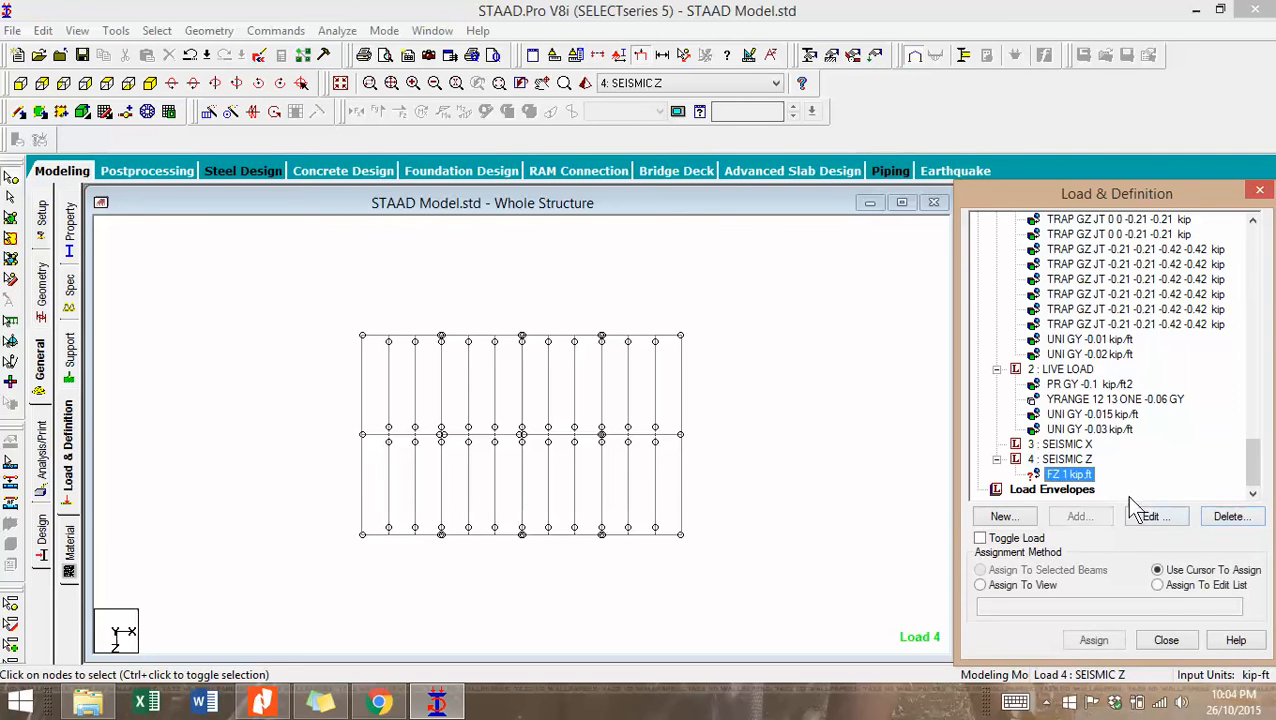
click(1230, 518)
Add a single nodal load item with Fx of 1 kip to the Seismic X case.
click(1062, 459)
click(1078, 518)
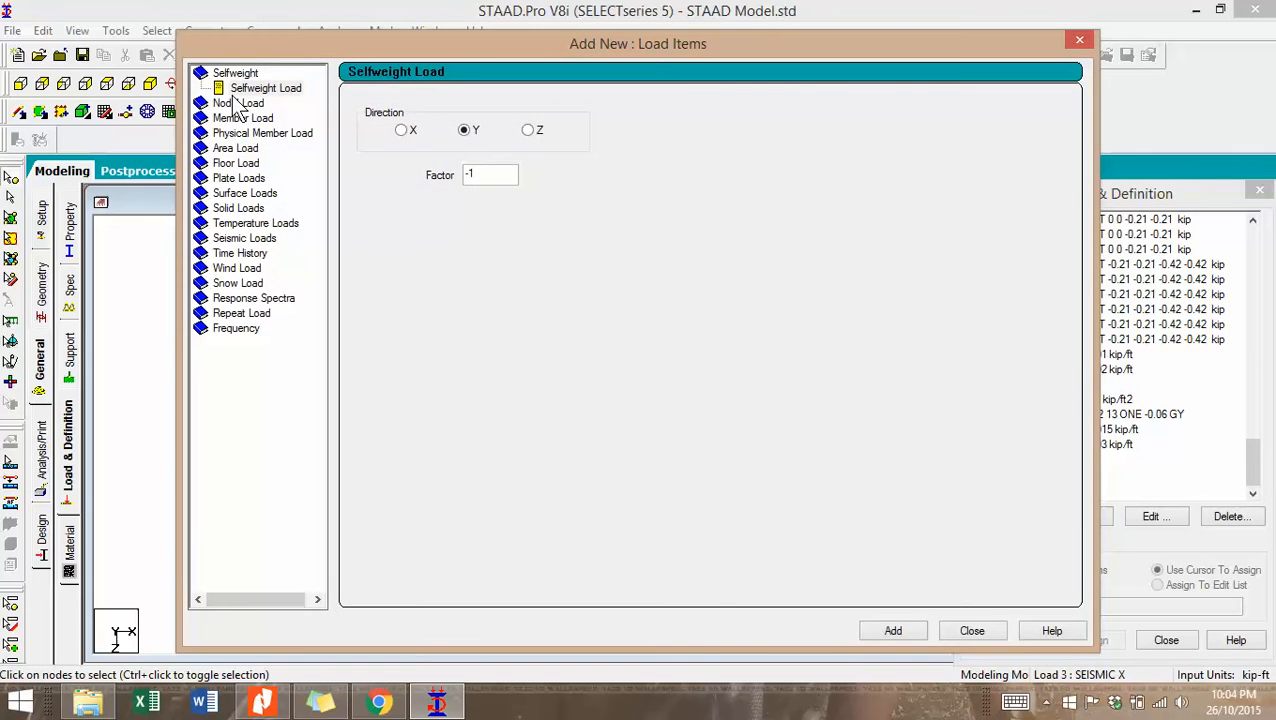
click(237, 103)
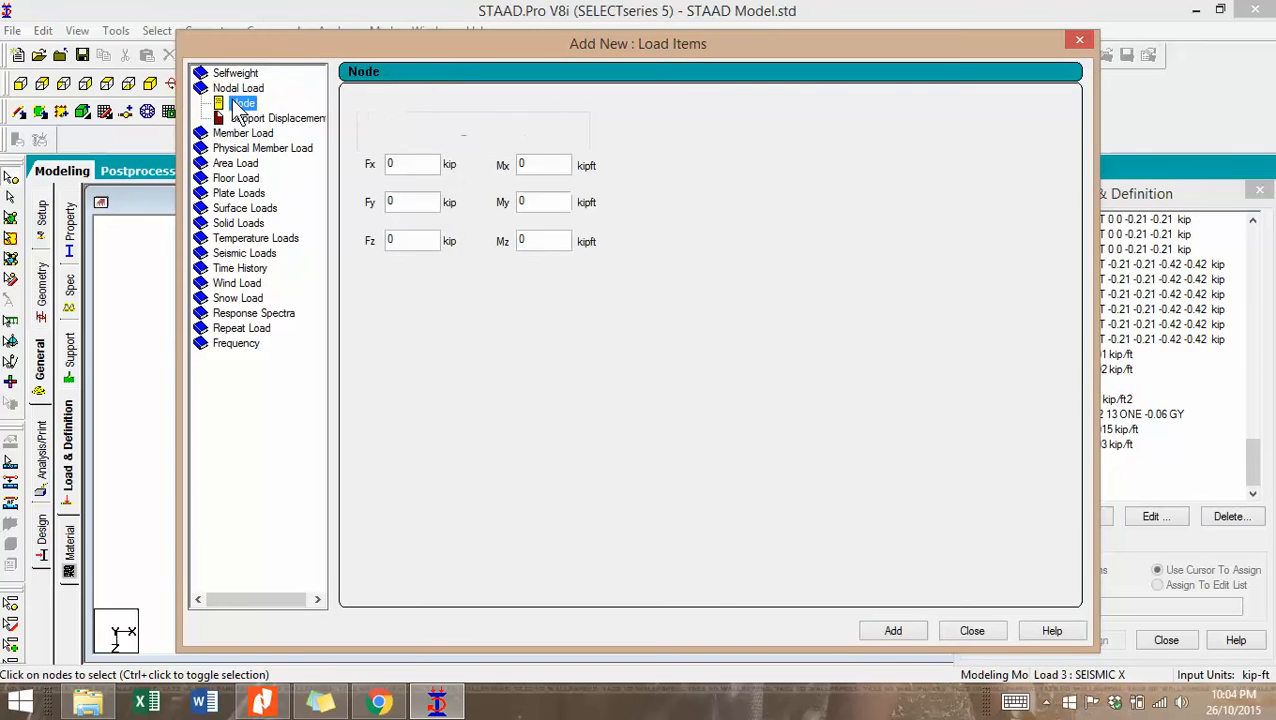
double_click(403, 165)
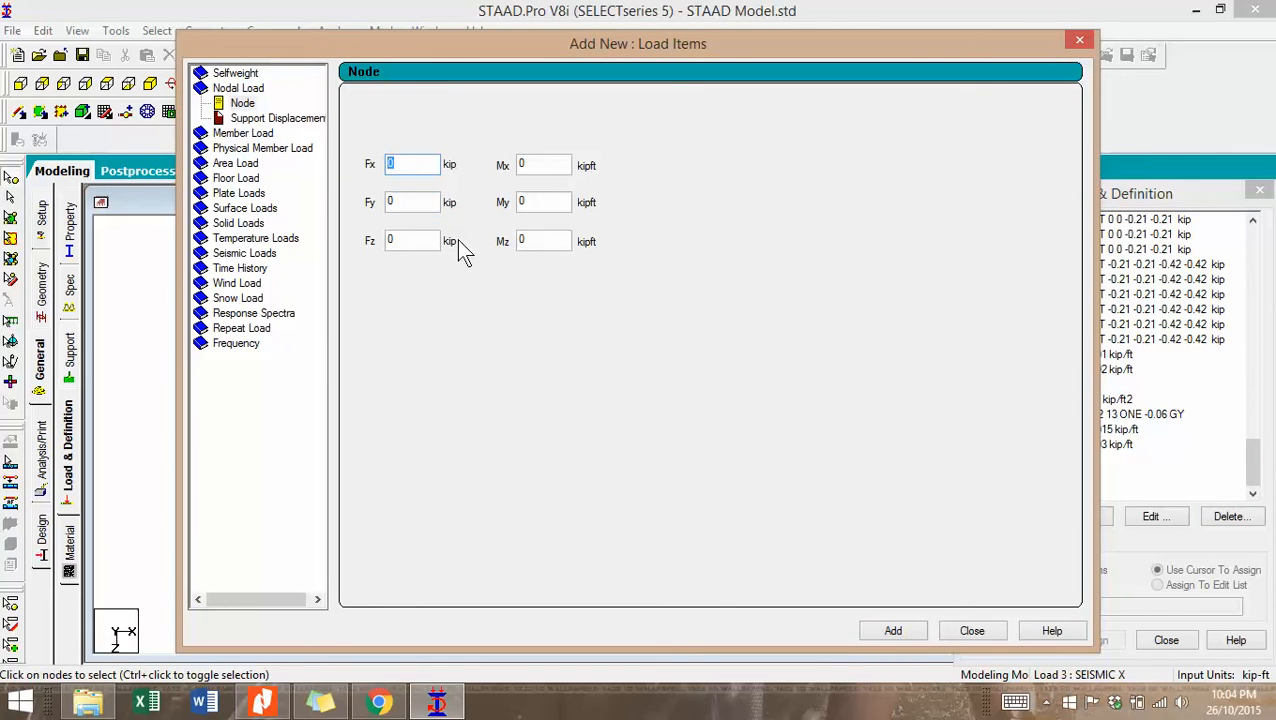
text(1)
click(886, 630)
click(970, 631)
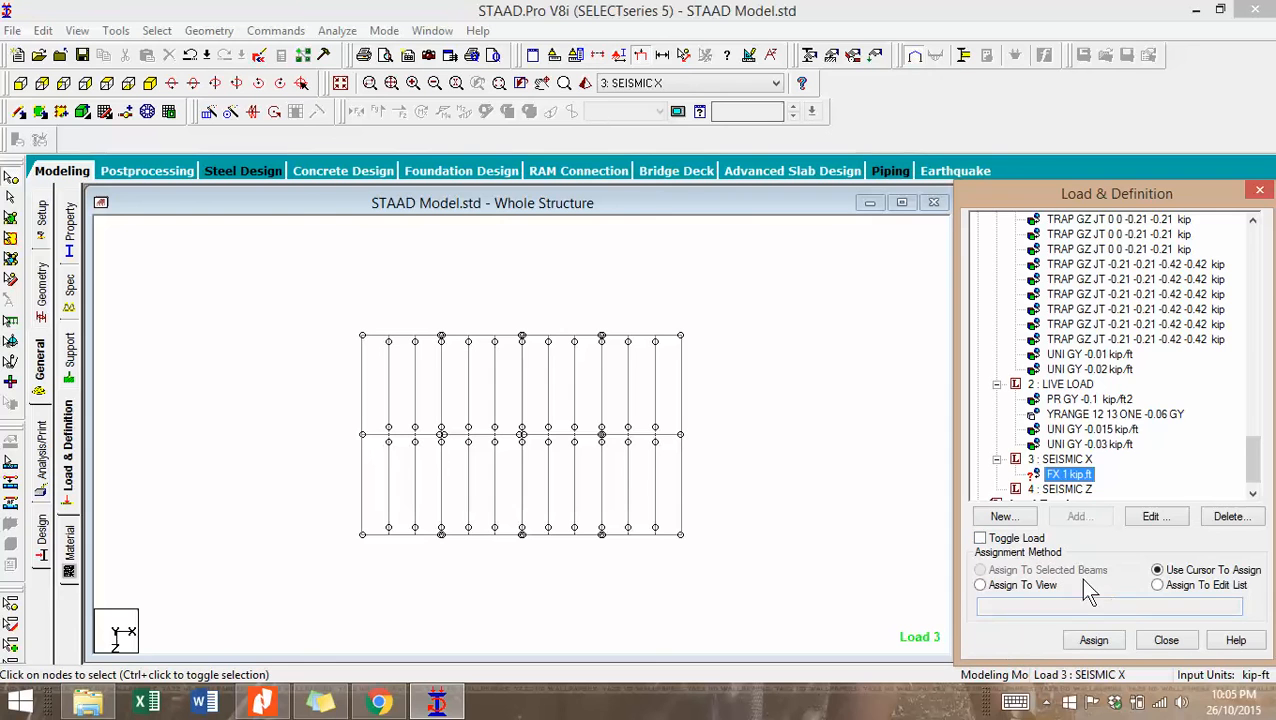
click(1047, 703)
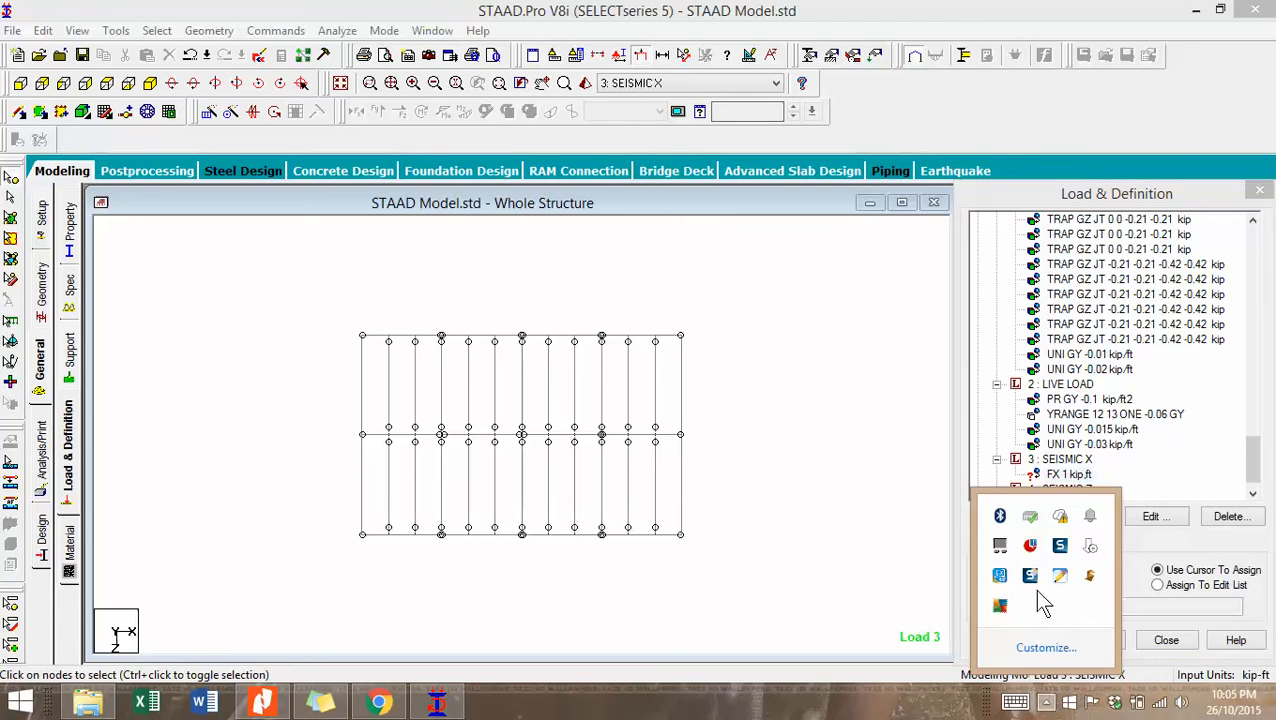
click(820, 555)
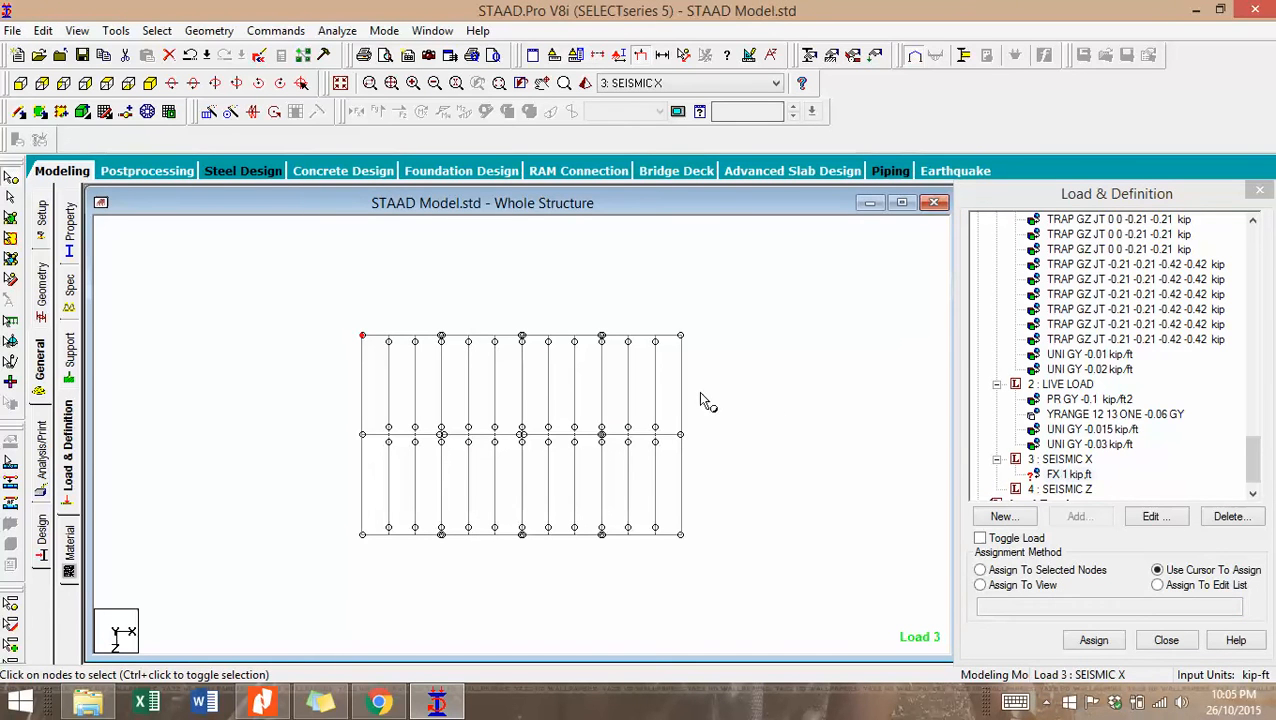
Select the main frame-line nodes along both long edges and the centreline of the isolated floor framing.
drag(428, 321, 452, 353)
click(680, 336)
drag(350, 524, 371, 545)
click(440, 533)
ctrl+click(697, 445)
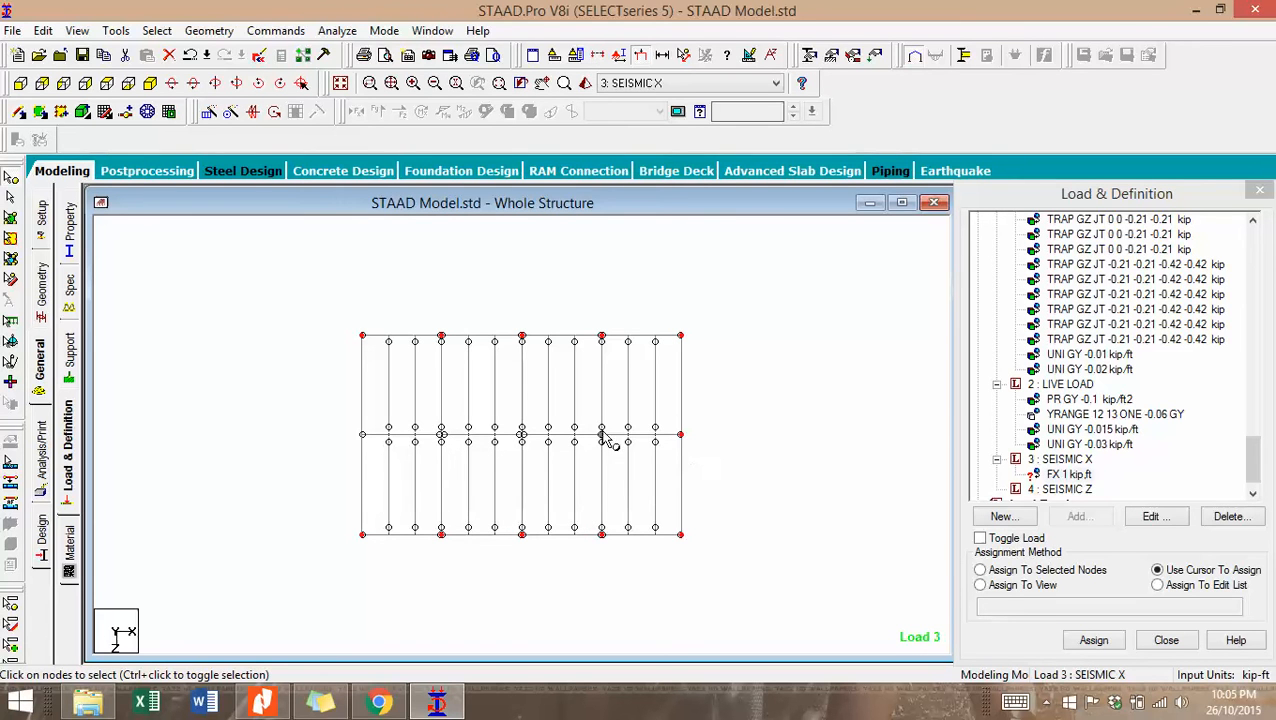
ctrl+click(527, 438)
ctrl+click(439, 433)
ctrl+click(347, 429)
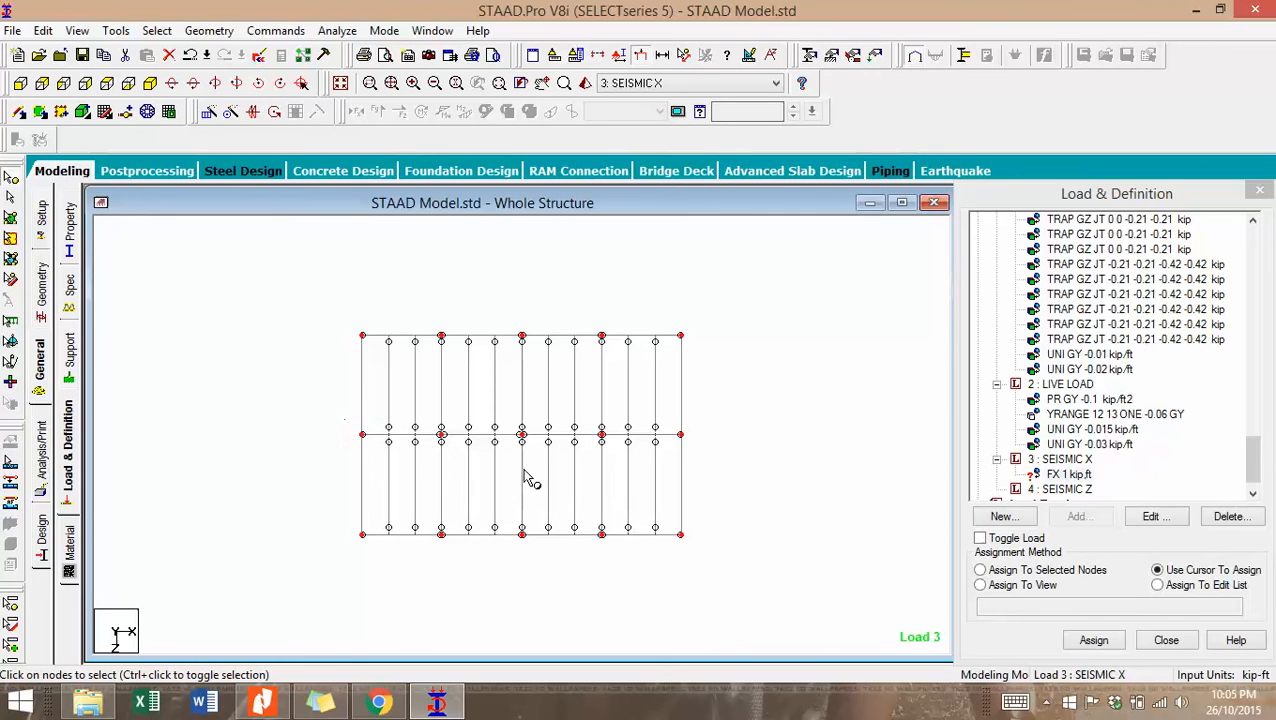
Assign the Fx 1 kip nodal load of Seismic X to the selected floor nodes.
click(1078, 474)
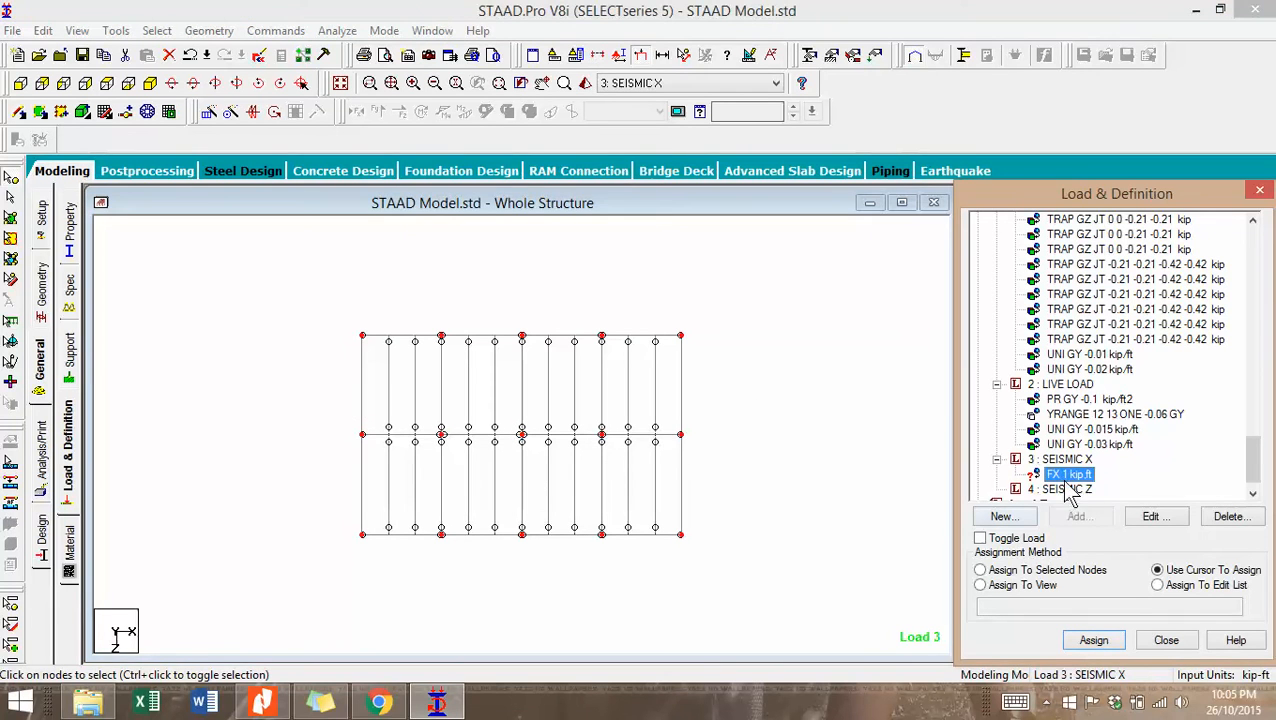
click(1045, 572)
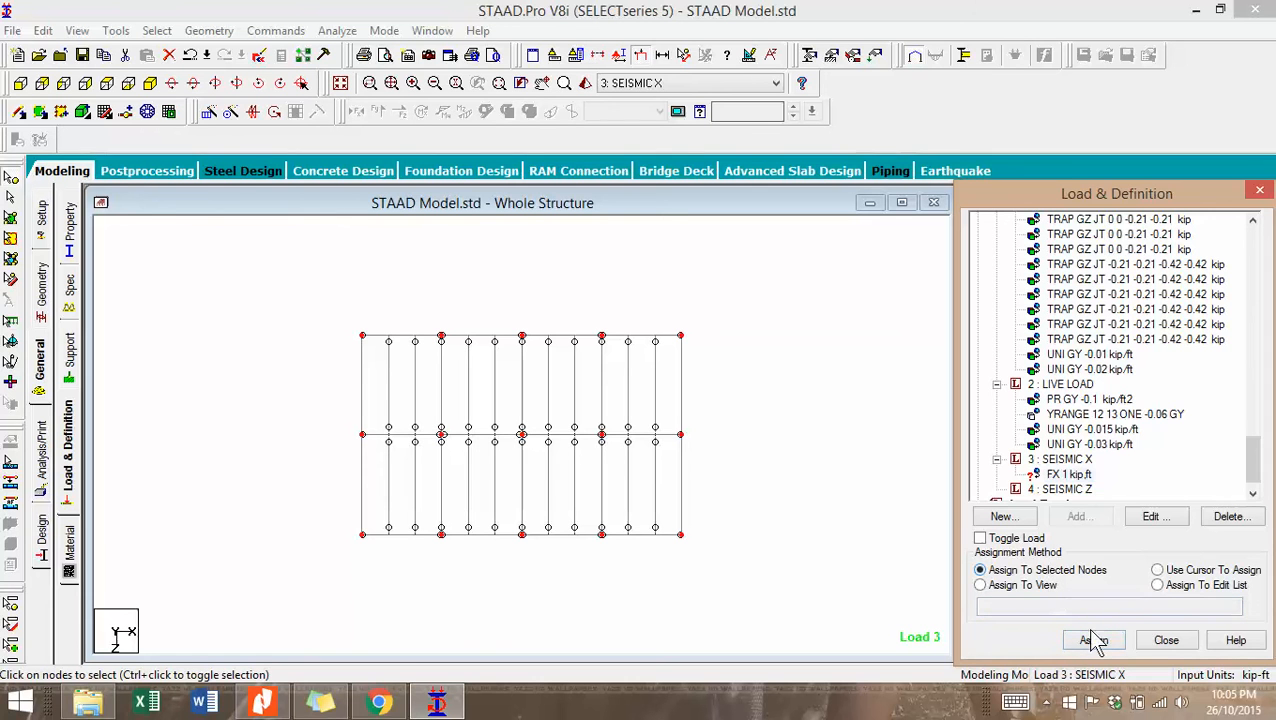
click(1100, 647)
click(1133, 473)
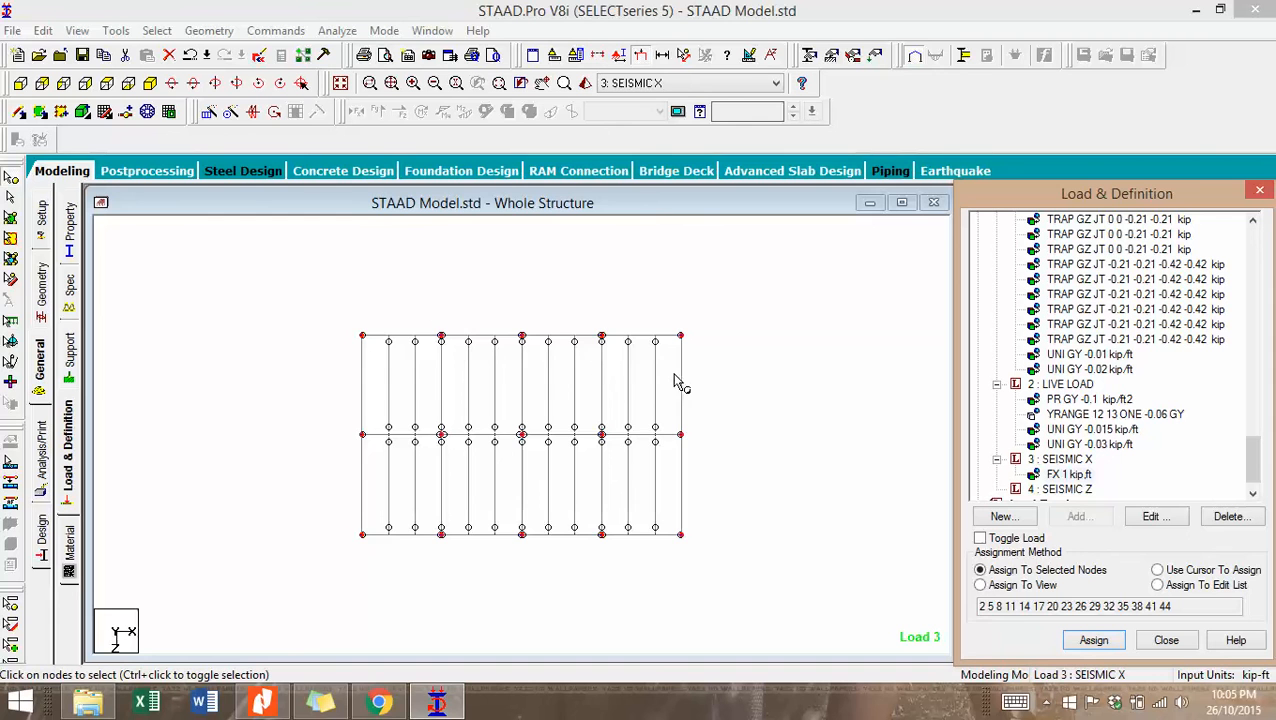
Add a nodal load item with Fz of 1 kip to the Seismic Z case.
click(150, 83)
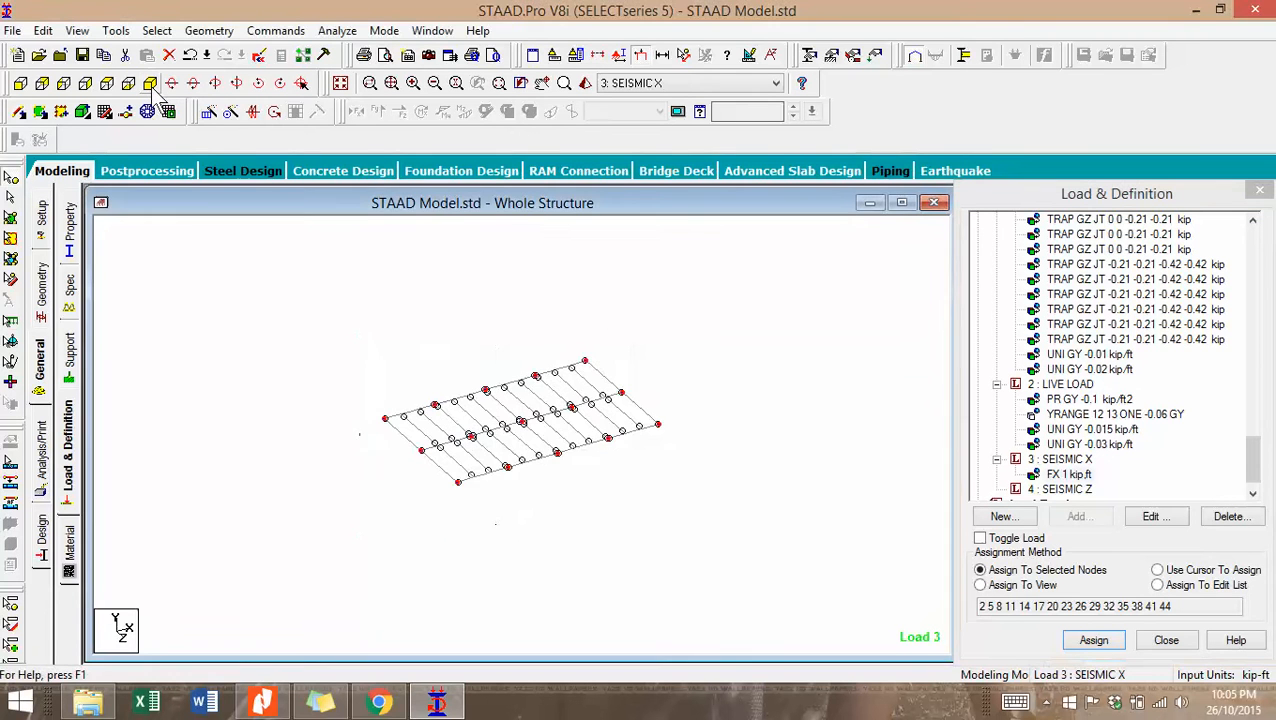
click(22, 84)
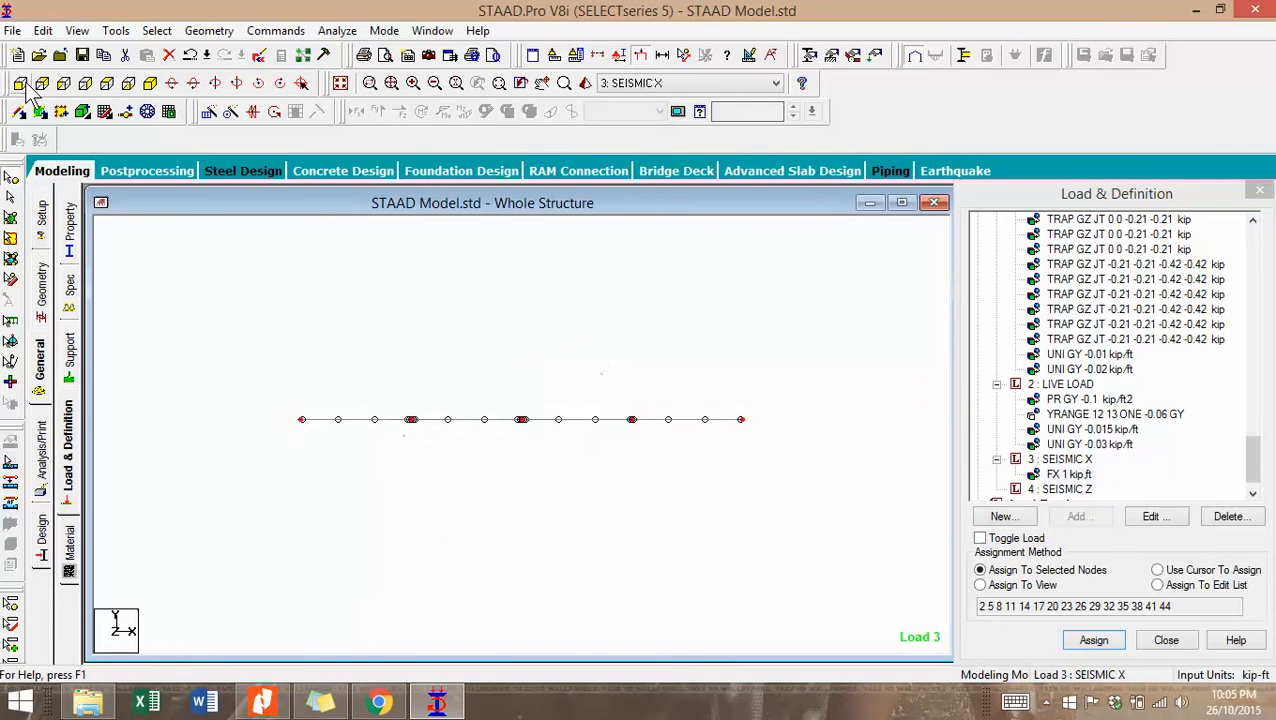
click(105, 84)
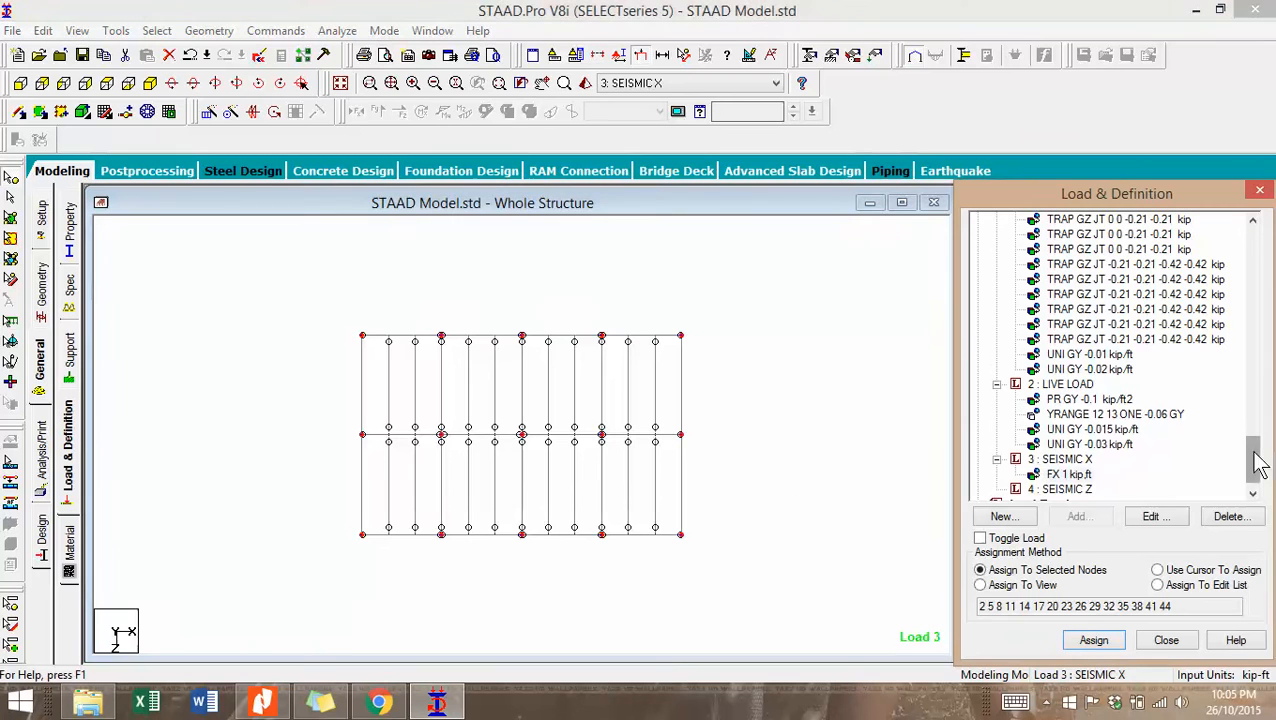
scroll(1150, 470, down, 1)
click(1075, 475)
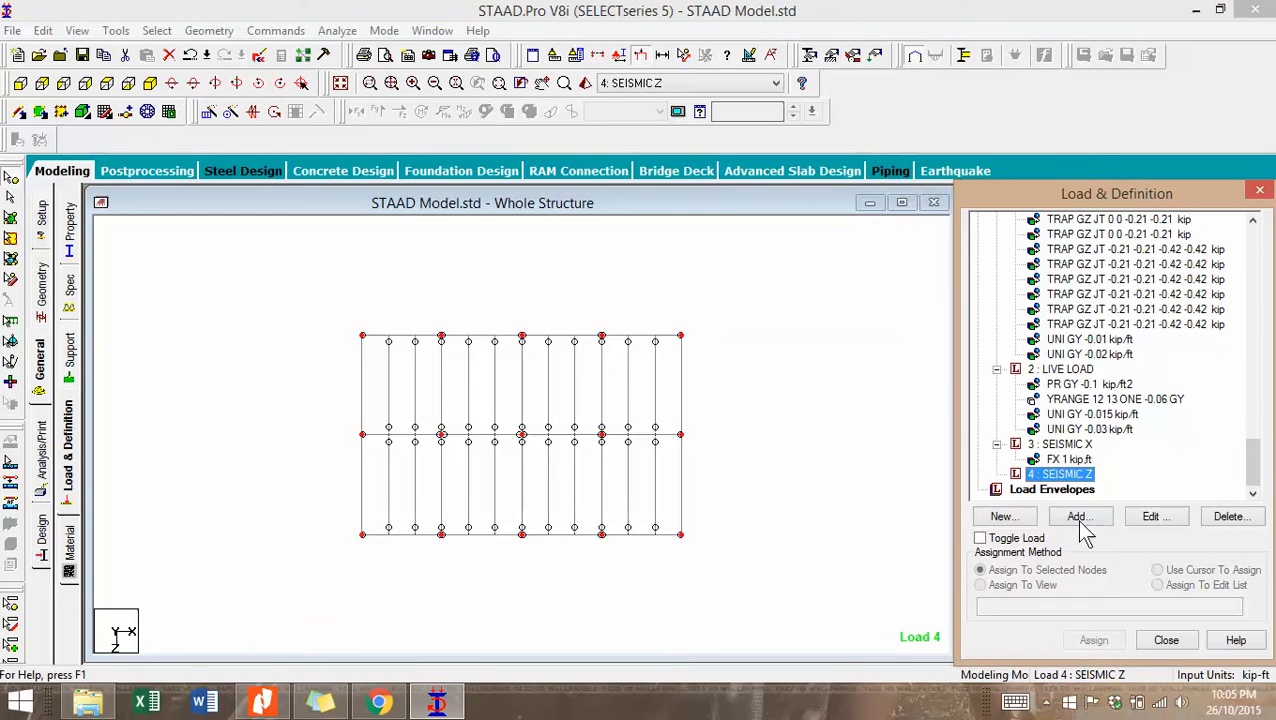
click(1077, 516)
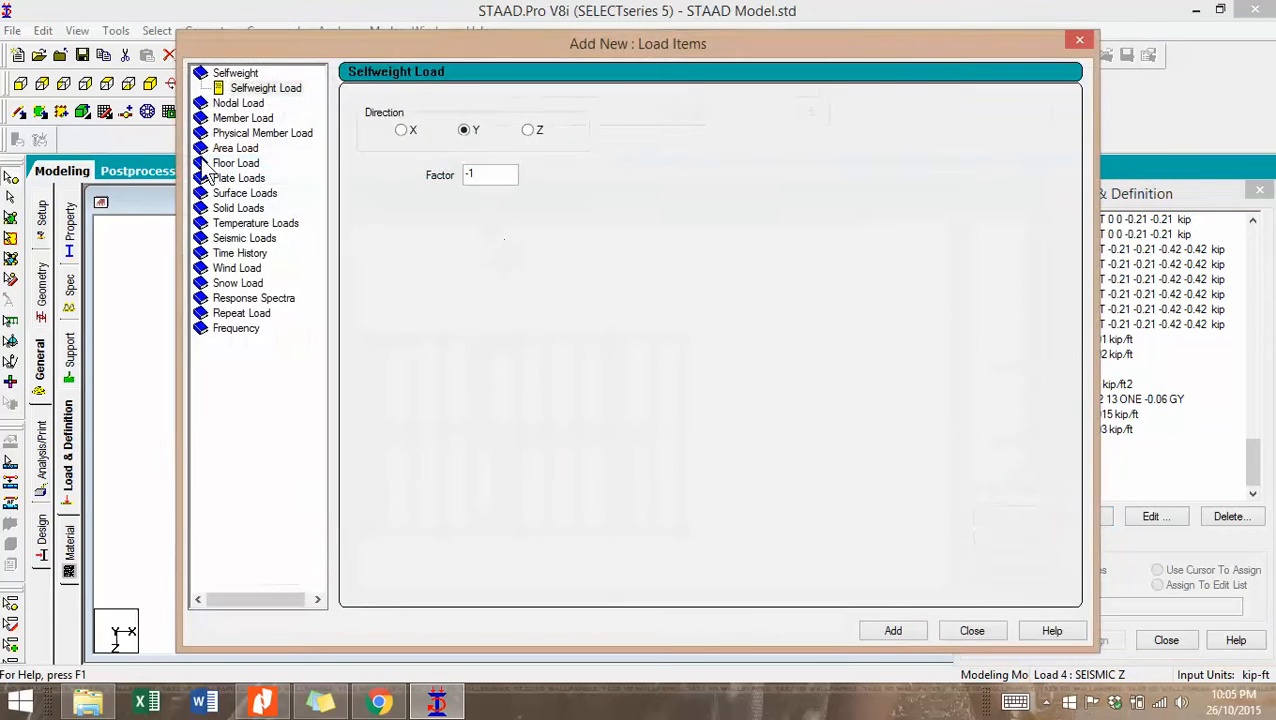
click(228, 104)
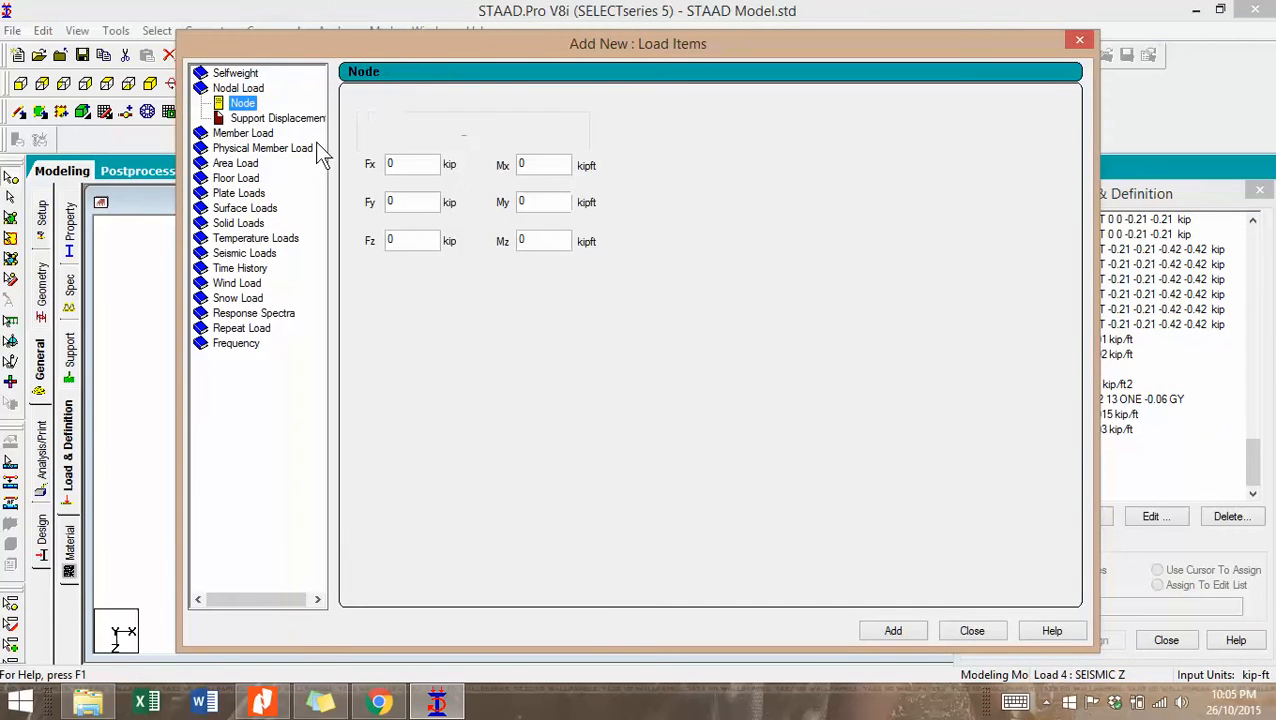
double_click(402, 241)
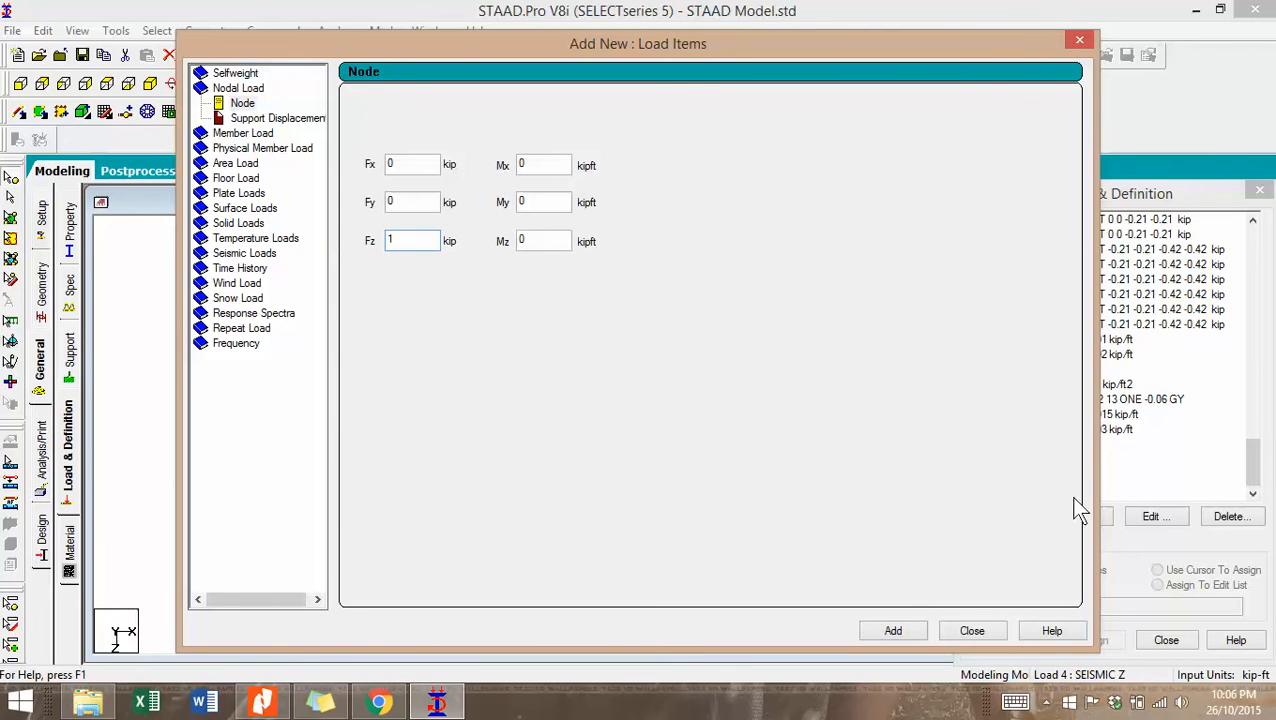
click(972, 631)
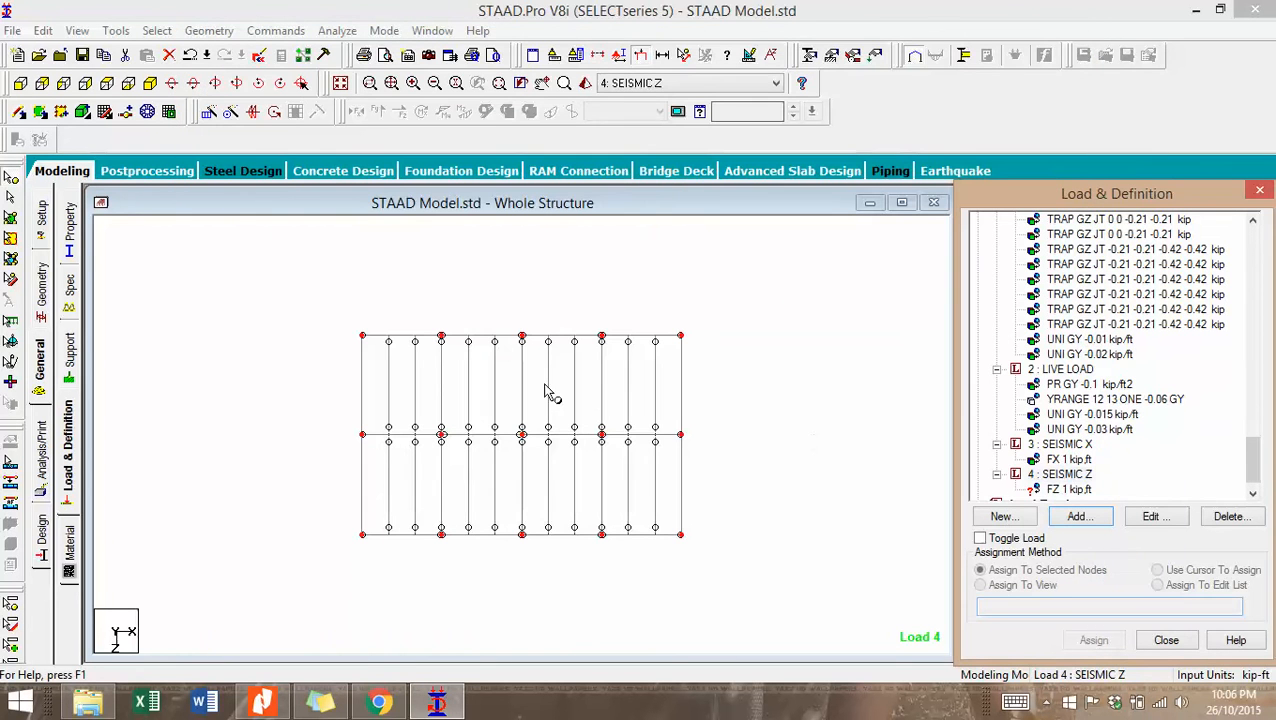
Assign the Fz 1 kip nodal load to the selected floor nodes and restore the whole structure to view.
click(1066, 489)
click(1114, 642)
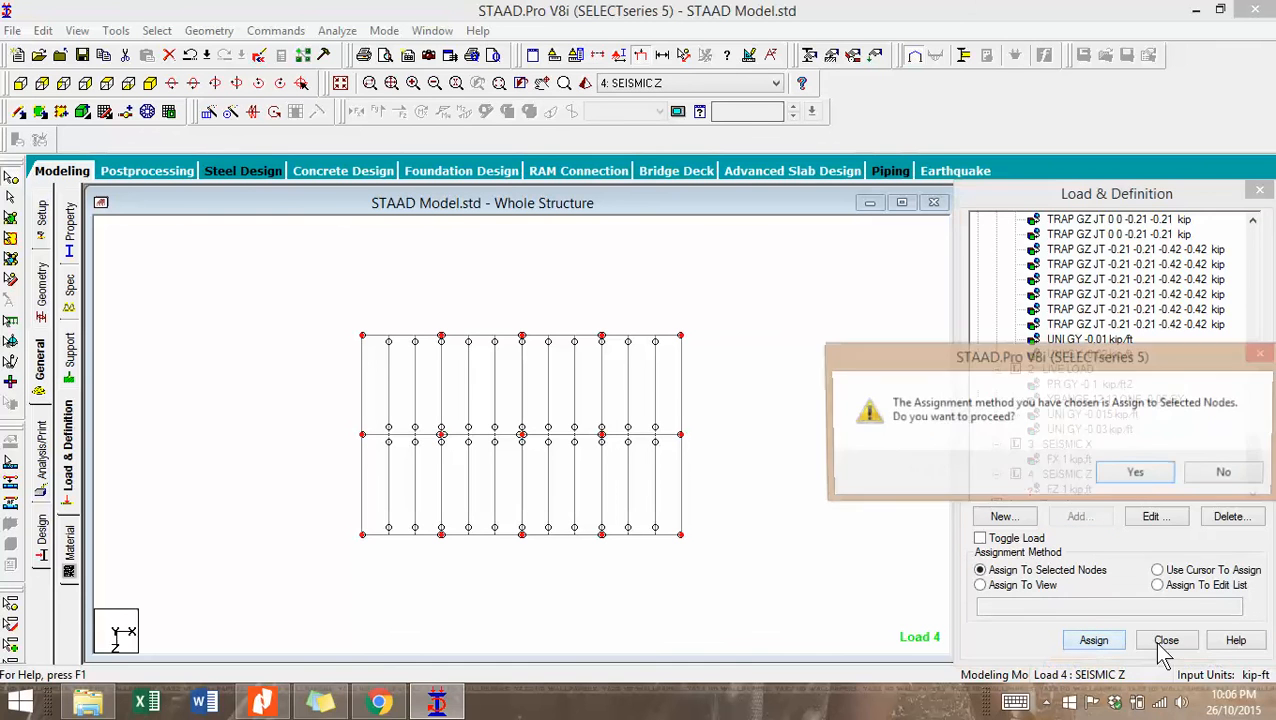
click(1154, 479)
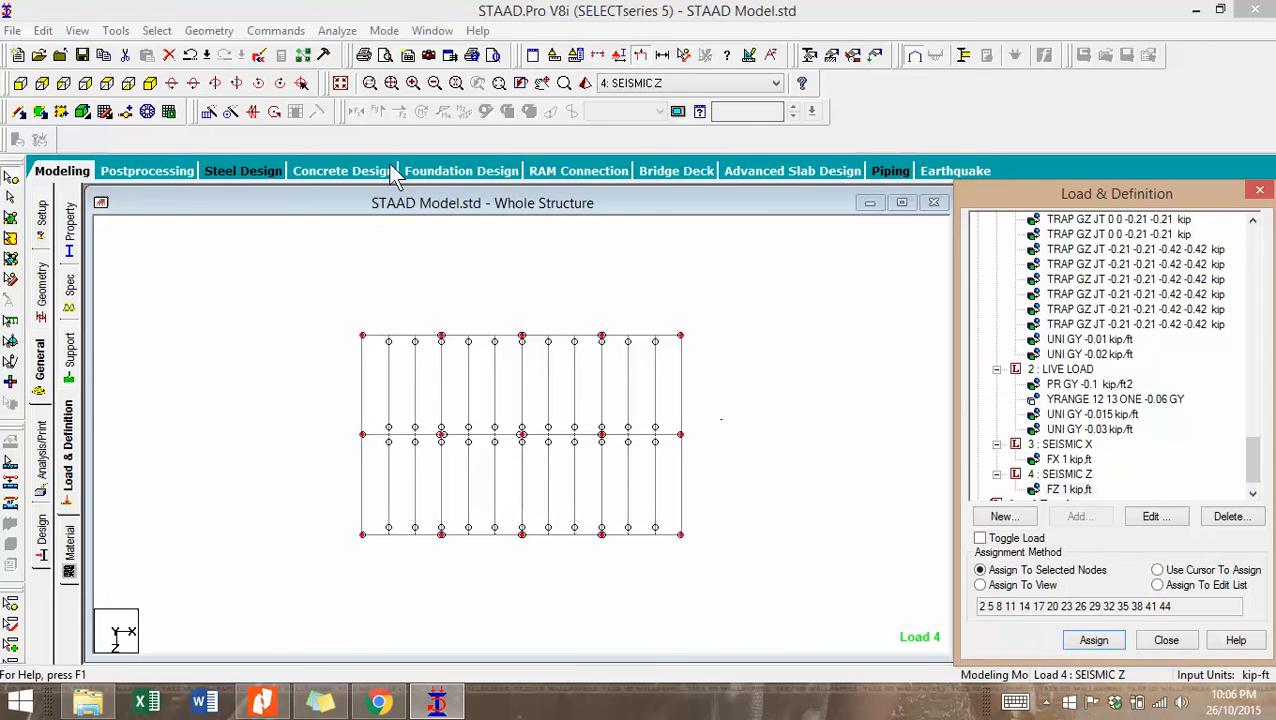
click(340, 84)
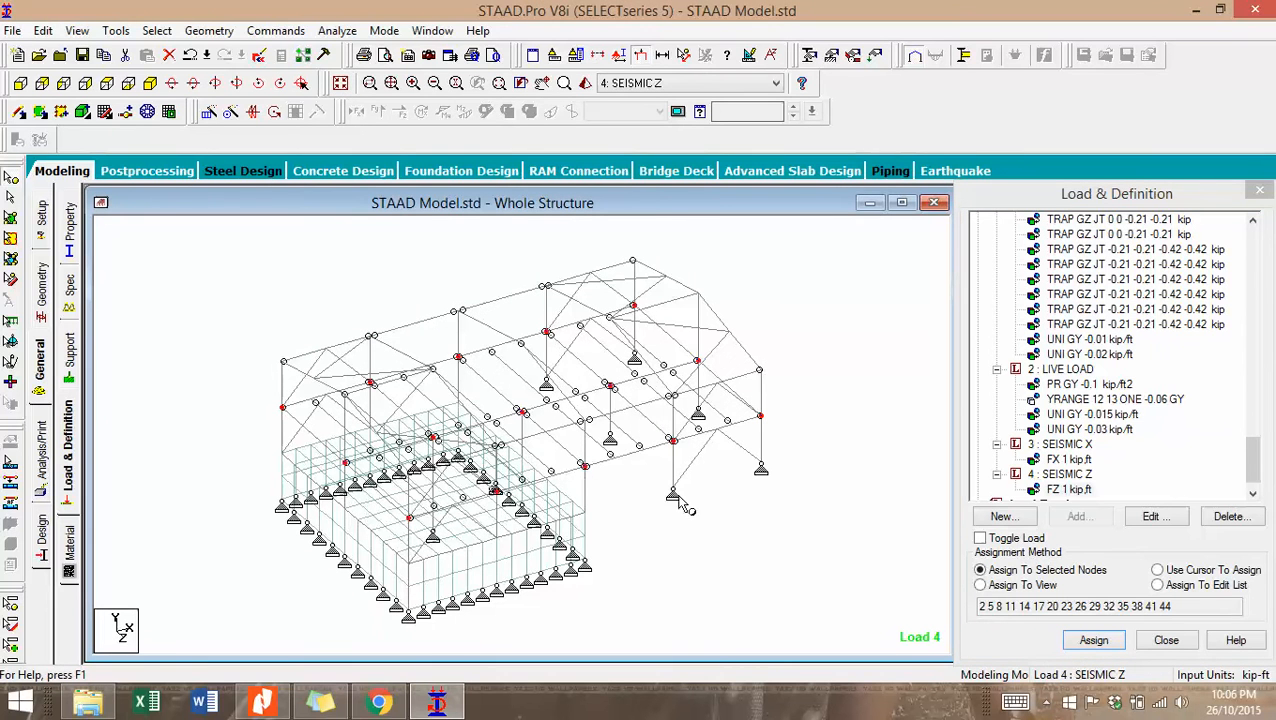
Examine the assigned Seismic X and Seismic Z nodal loads on the whole structure.
click(1062, 461)
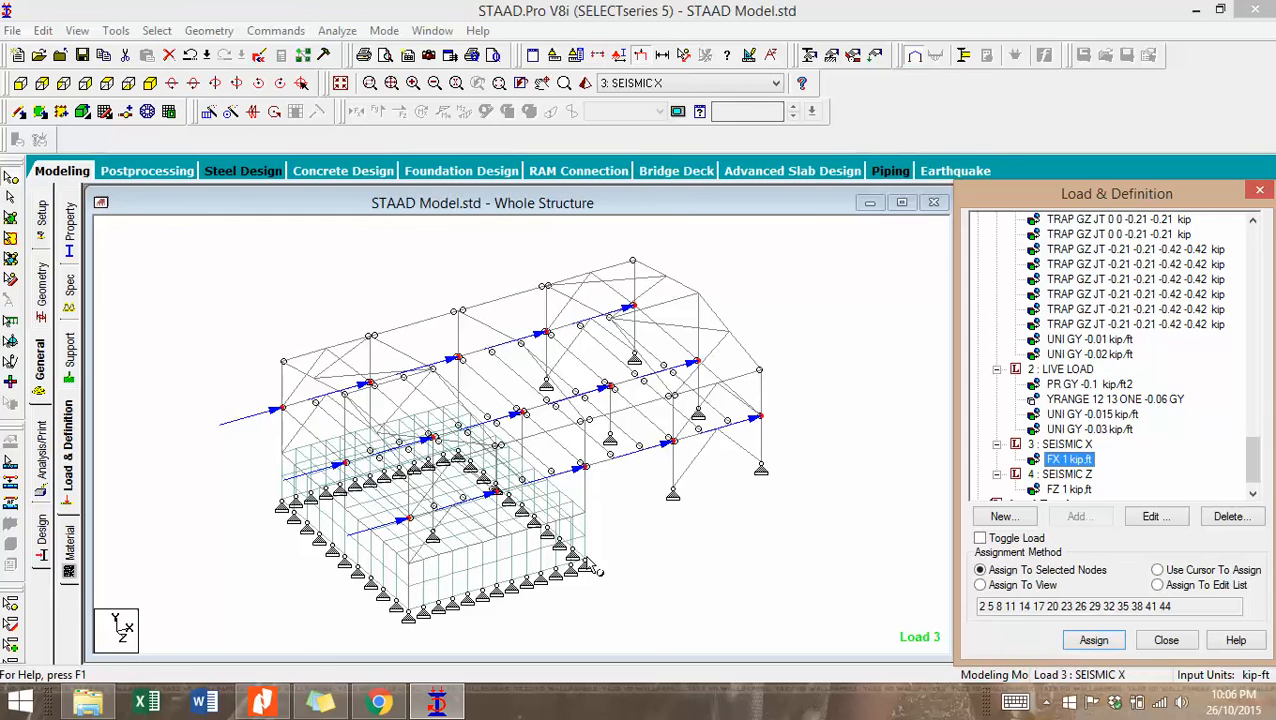
click(20, 83)
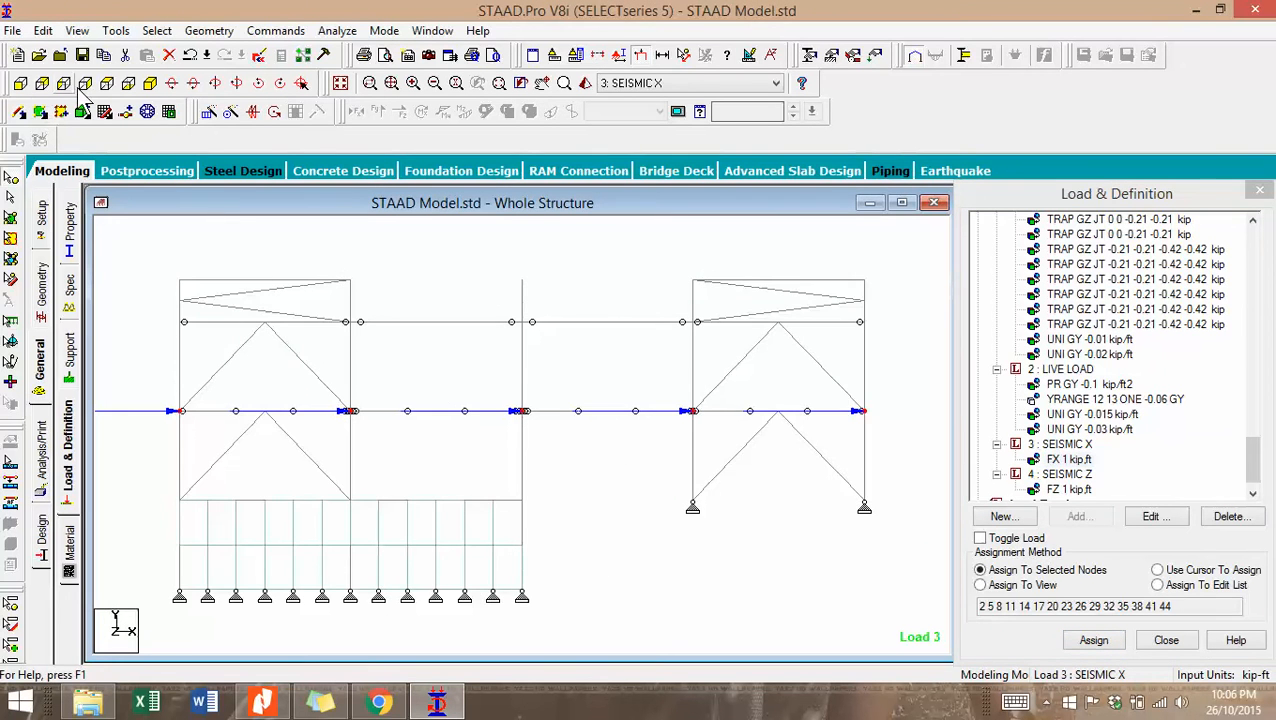
click(150, 84)
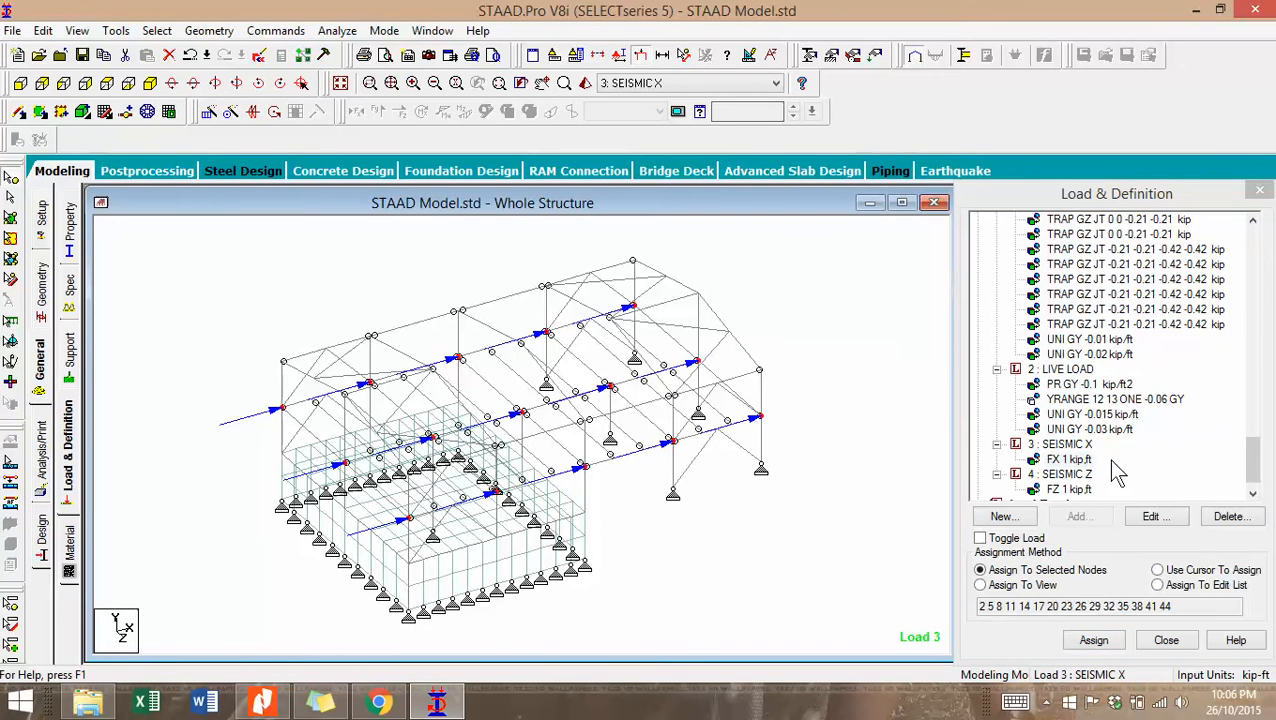
click(1075, 460)
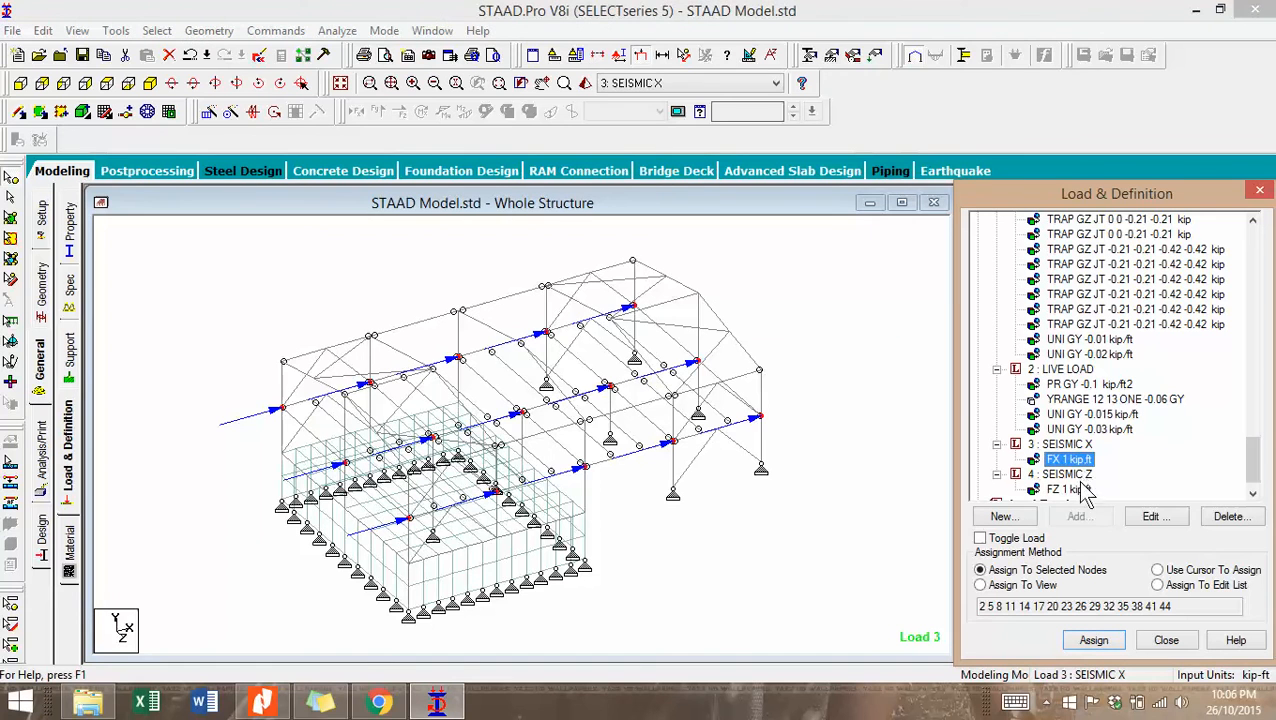
click(1072, 489)
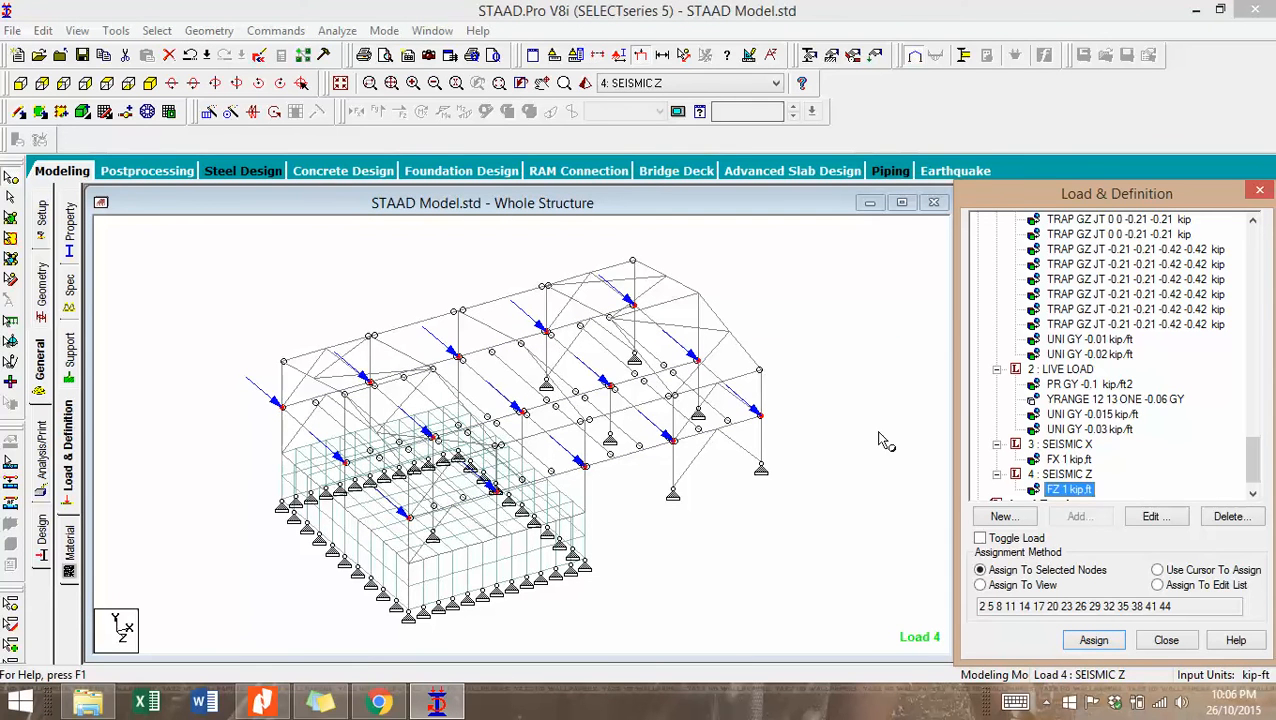
Isolate the roof framing beams at and above eaves level, show them in plan and clear the selection.
click(11, 198)
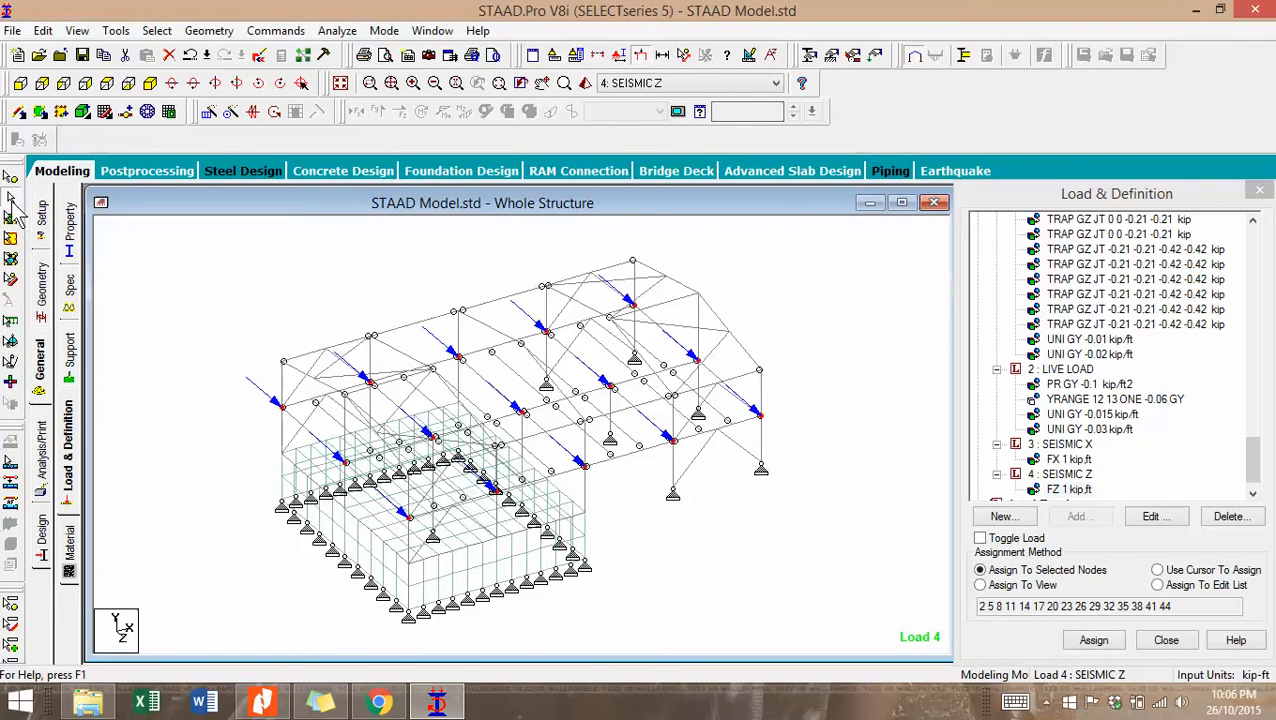
click(18, 113)
drag(155, 269, 872, 345)
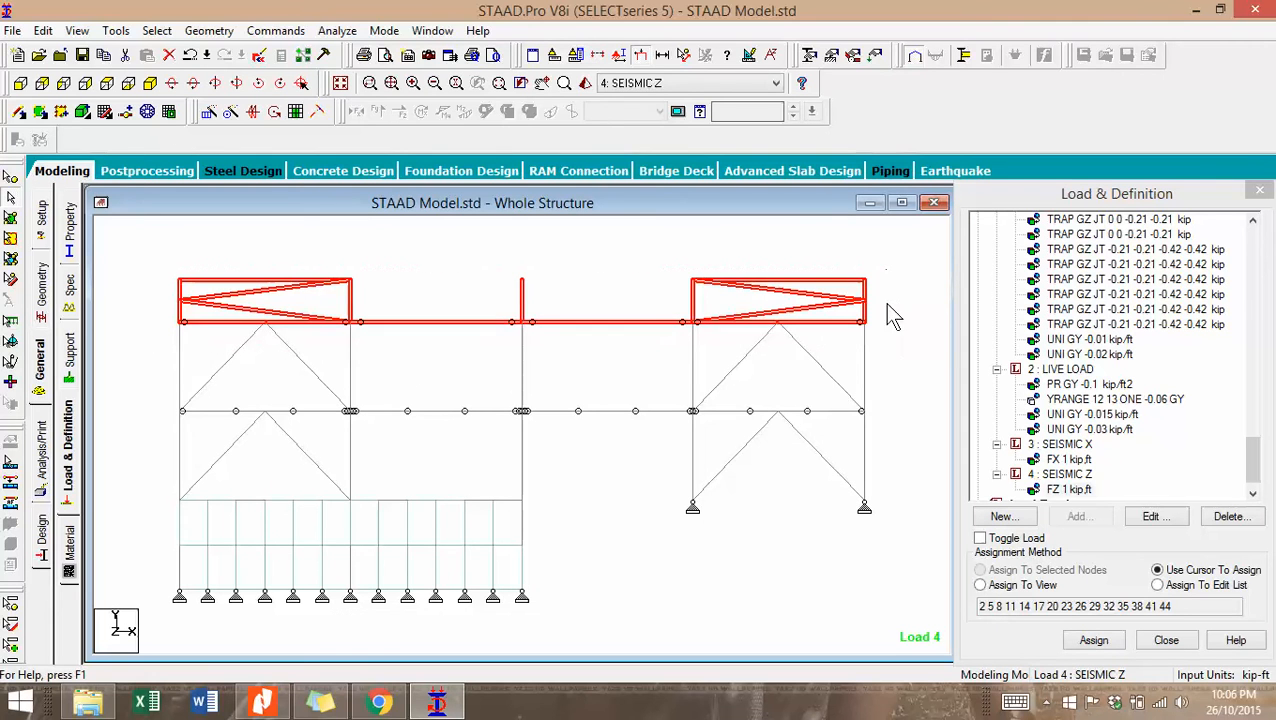
click(586, 83)
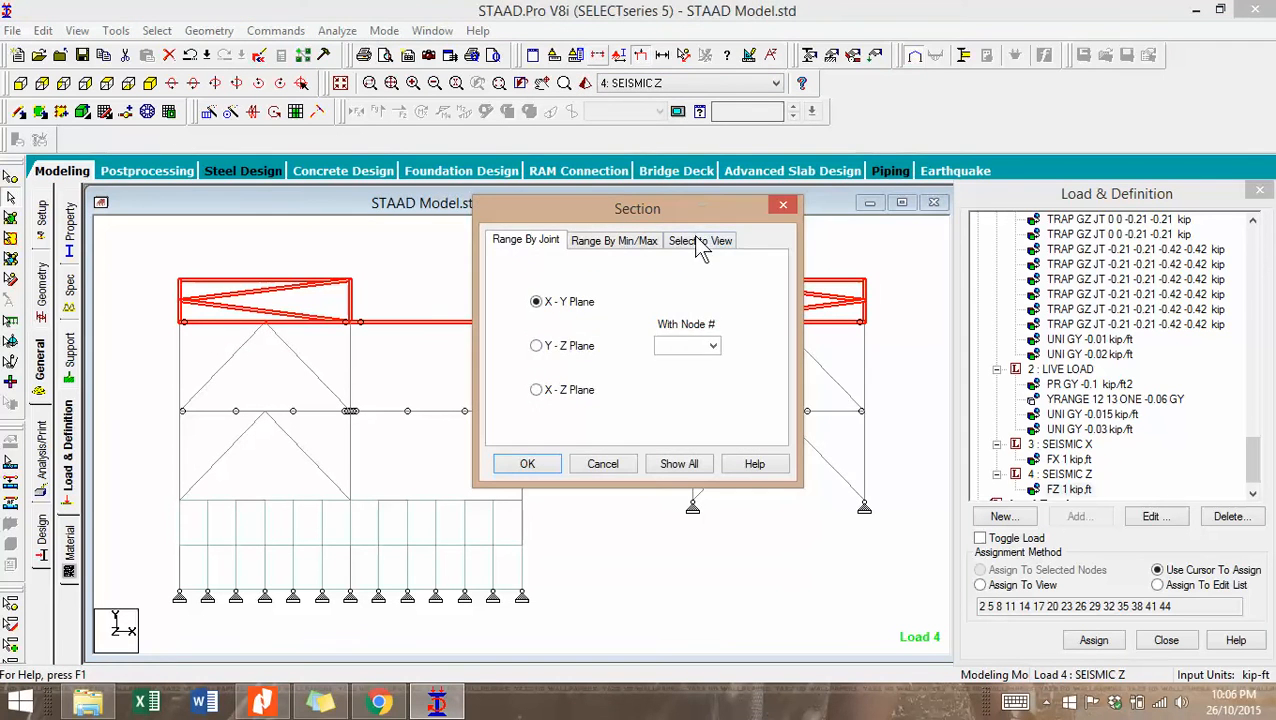
click(622, 306)
click(546, 463)
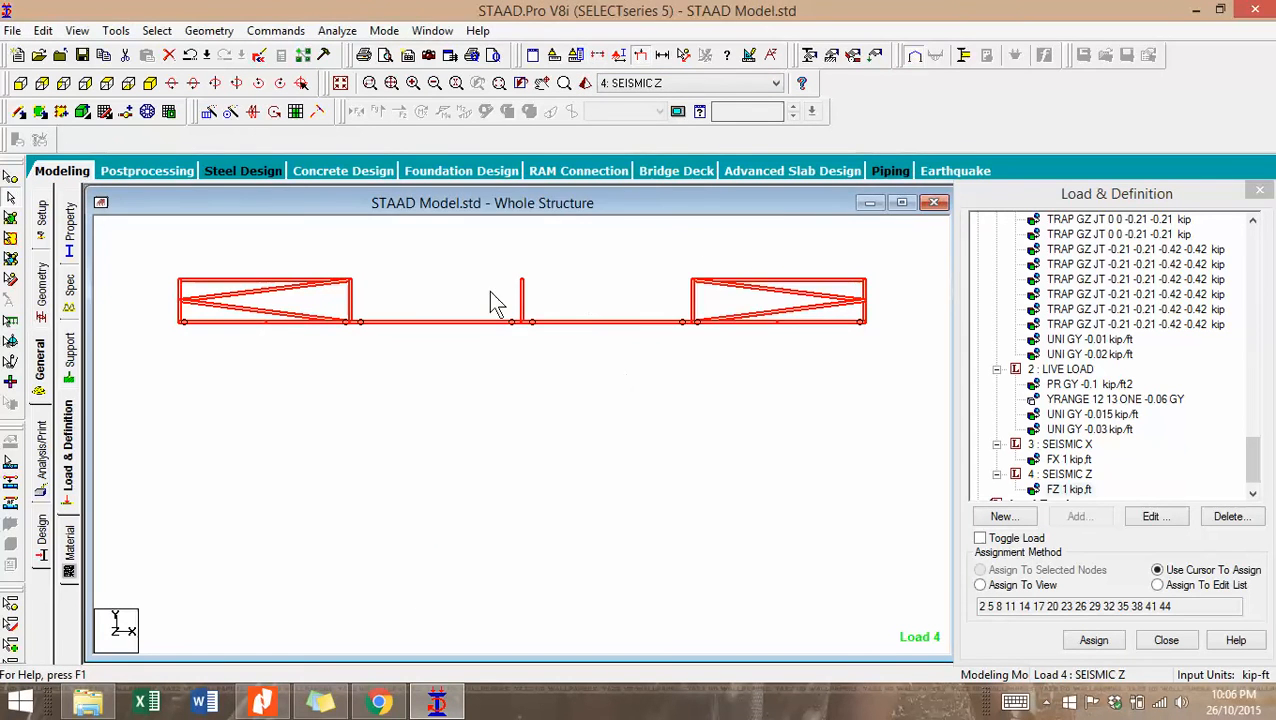
click(109, 84)
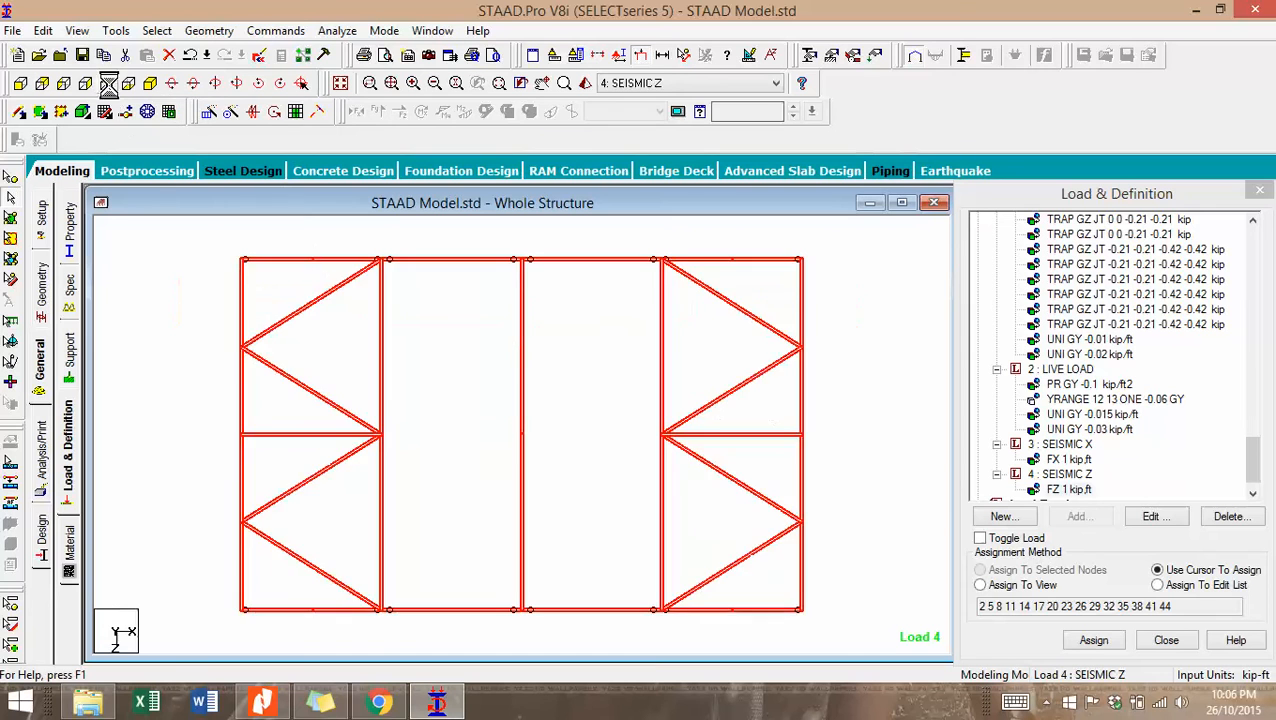
click(843, 381)
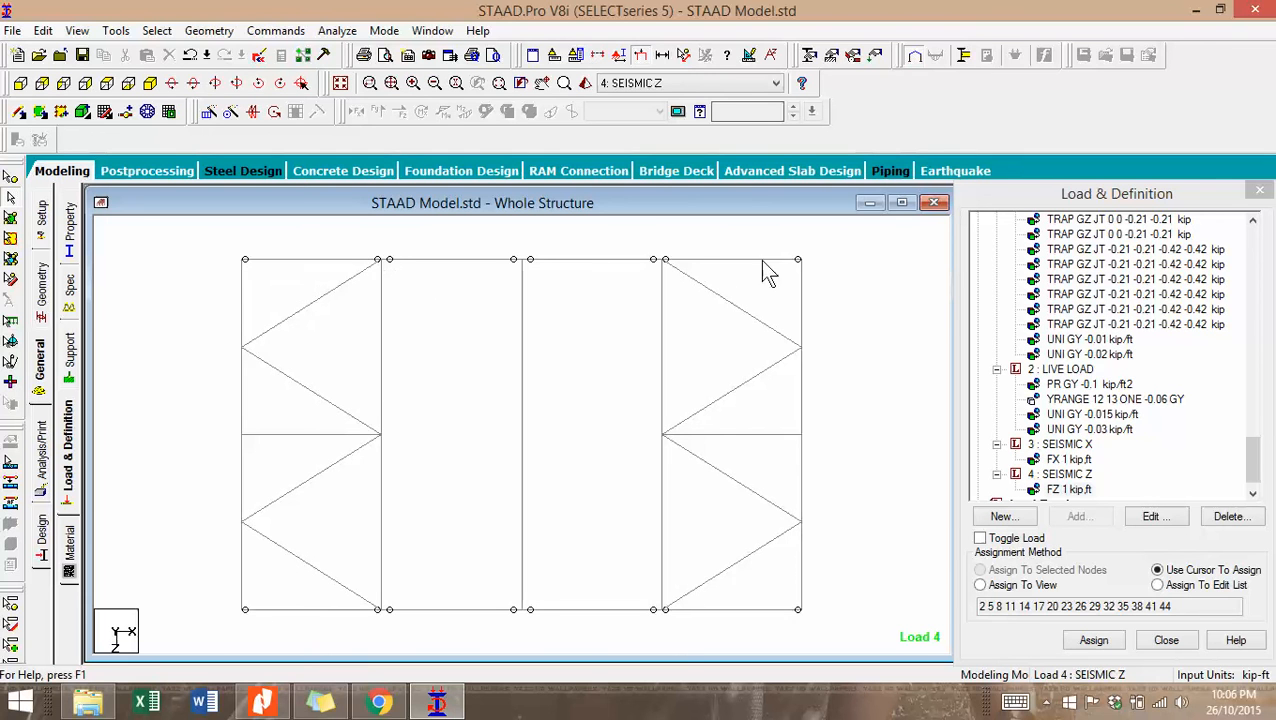
Add a second nodal load item with Fx of 2 kip to the Seismic X case.
click(1062, 444)
click(1078, 517)
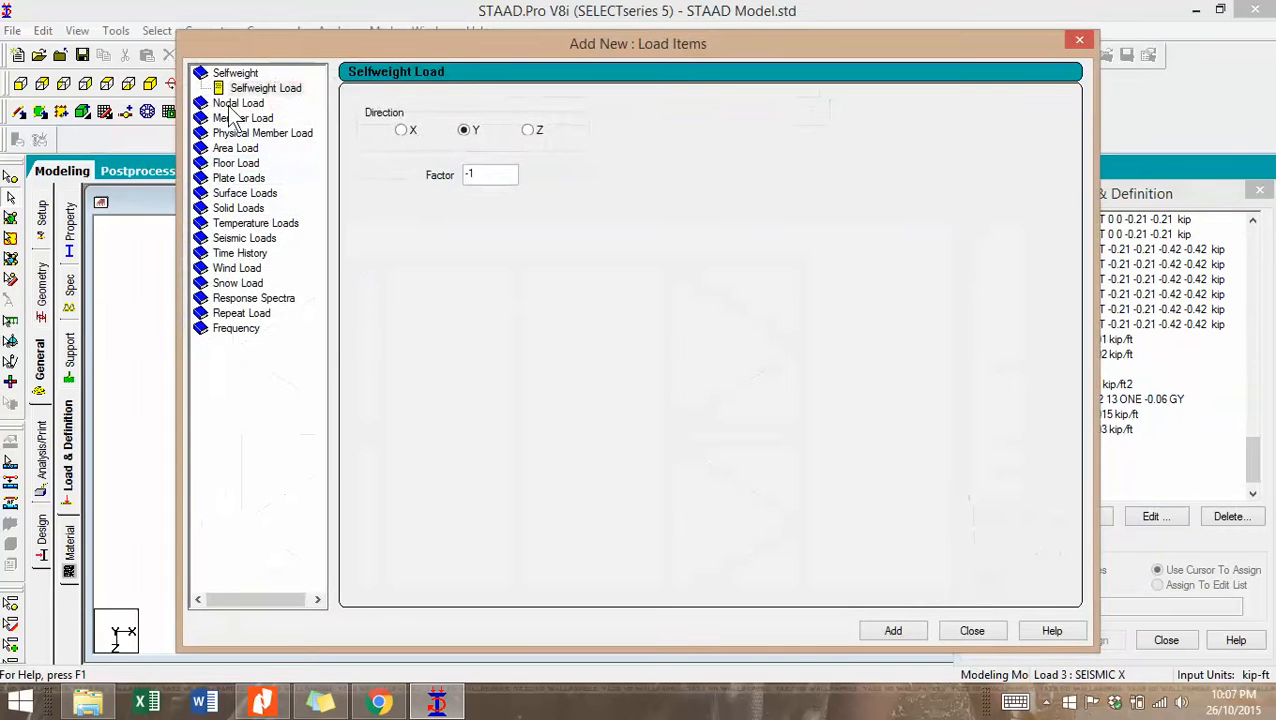
click(232, 104)
click(372, 163)
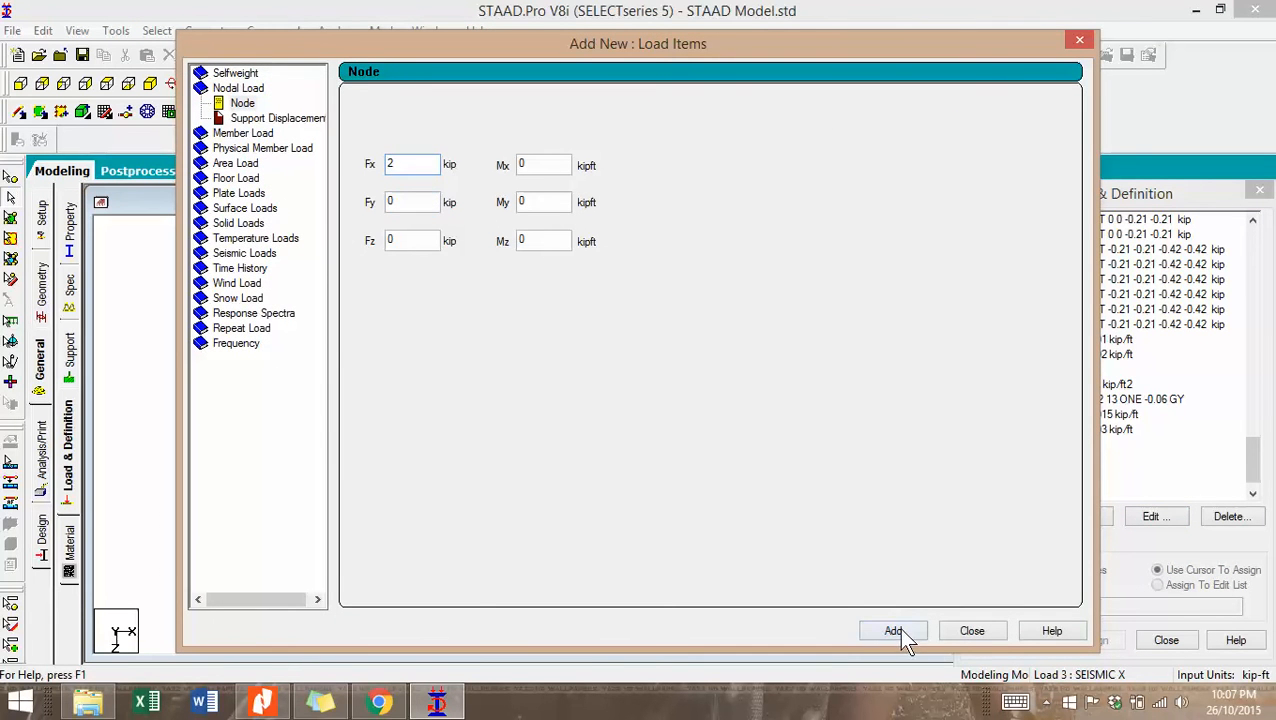
click(982, 632)
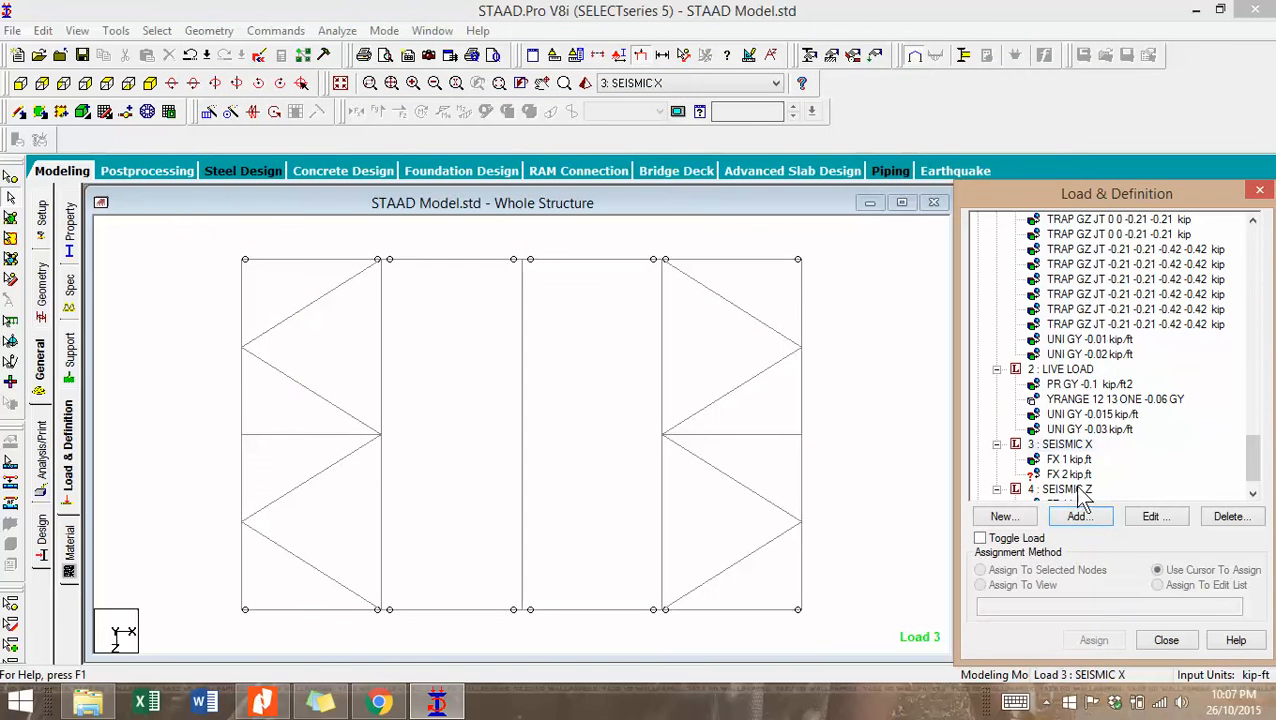
Add a second nodal load item with Fz of 2 kip to the Seismic Z case.
click(1090, 489)
click(1088, 517)
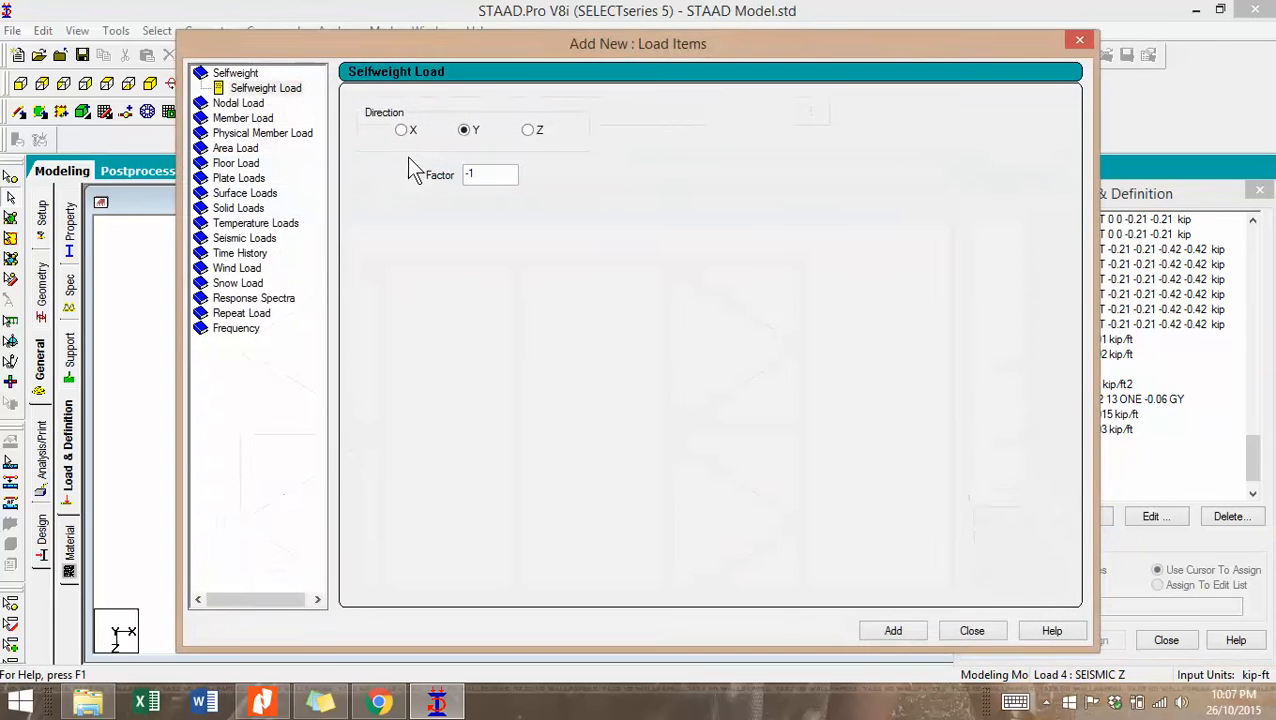
click(238, 103)
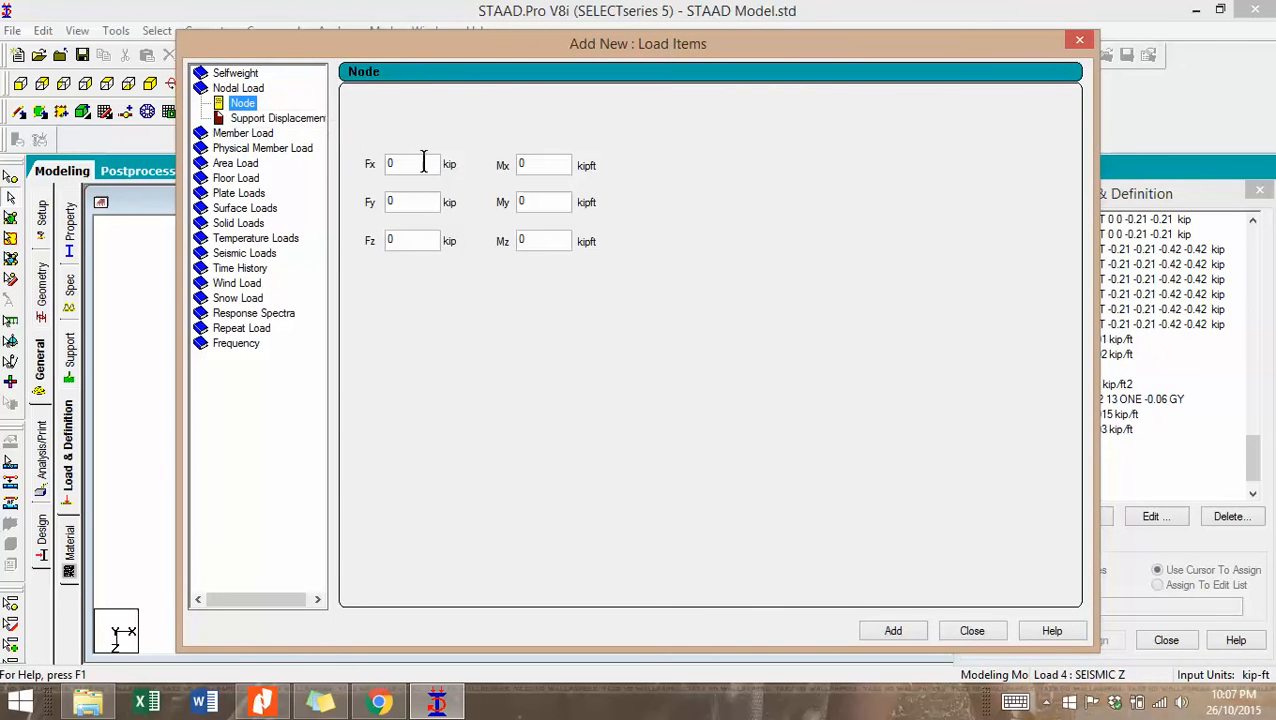
double_click(415, 238)
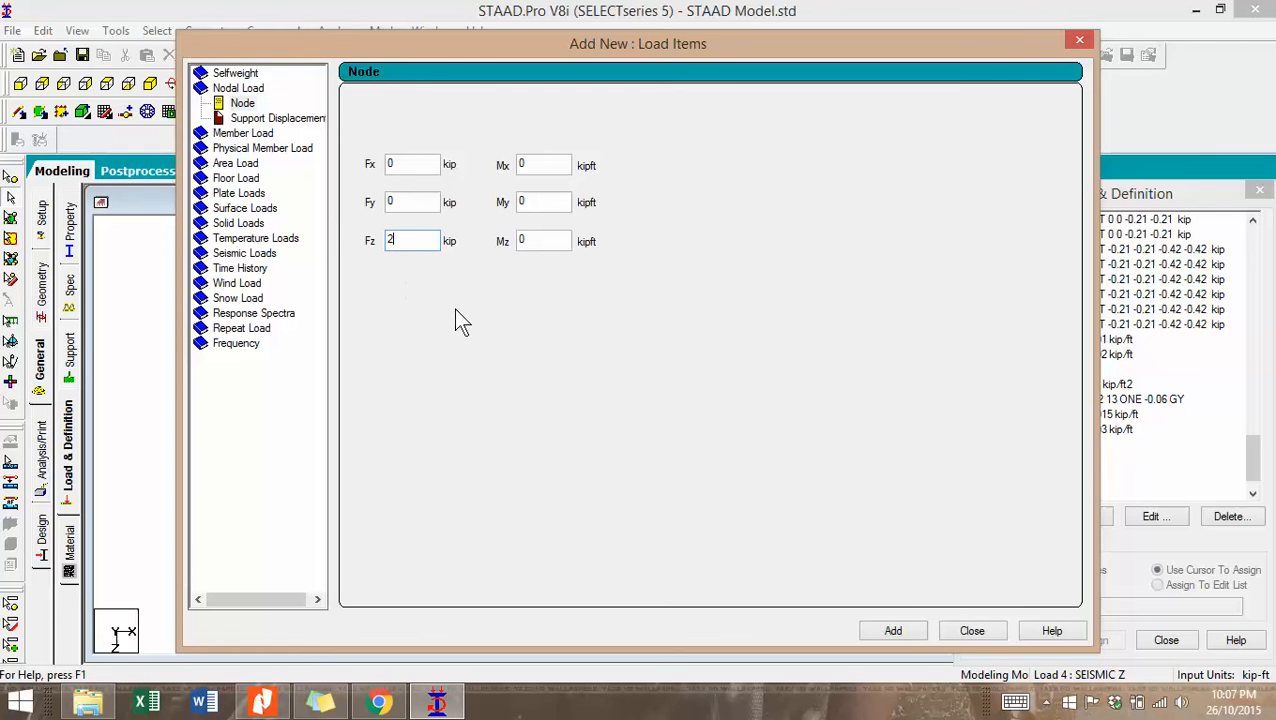
click(893, 630)
click(972, 631)
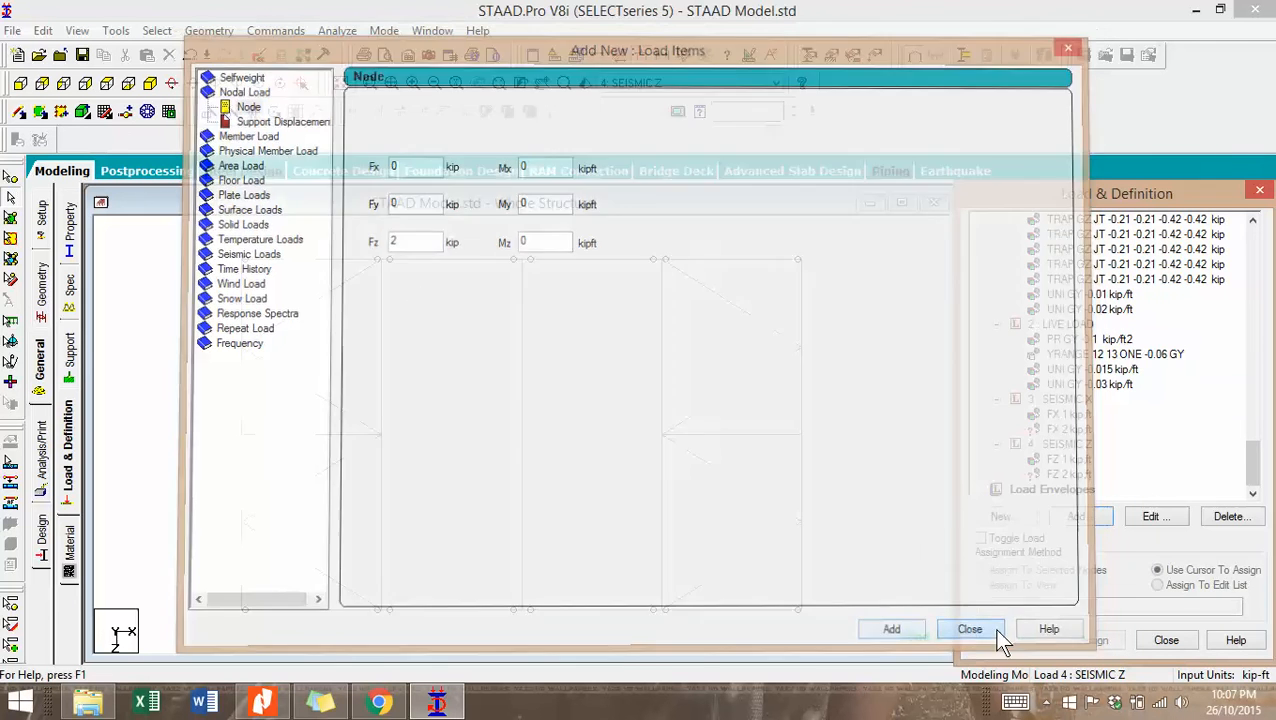
Assign the 2 kip Fx load of the Seismic X case to the ten frame nodes along both long edges of the roof plan.
click(1068, 429)
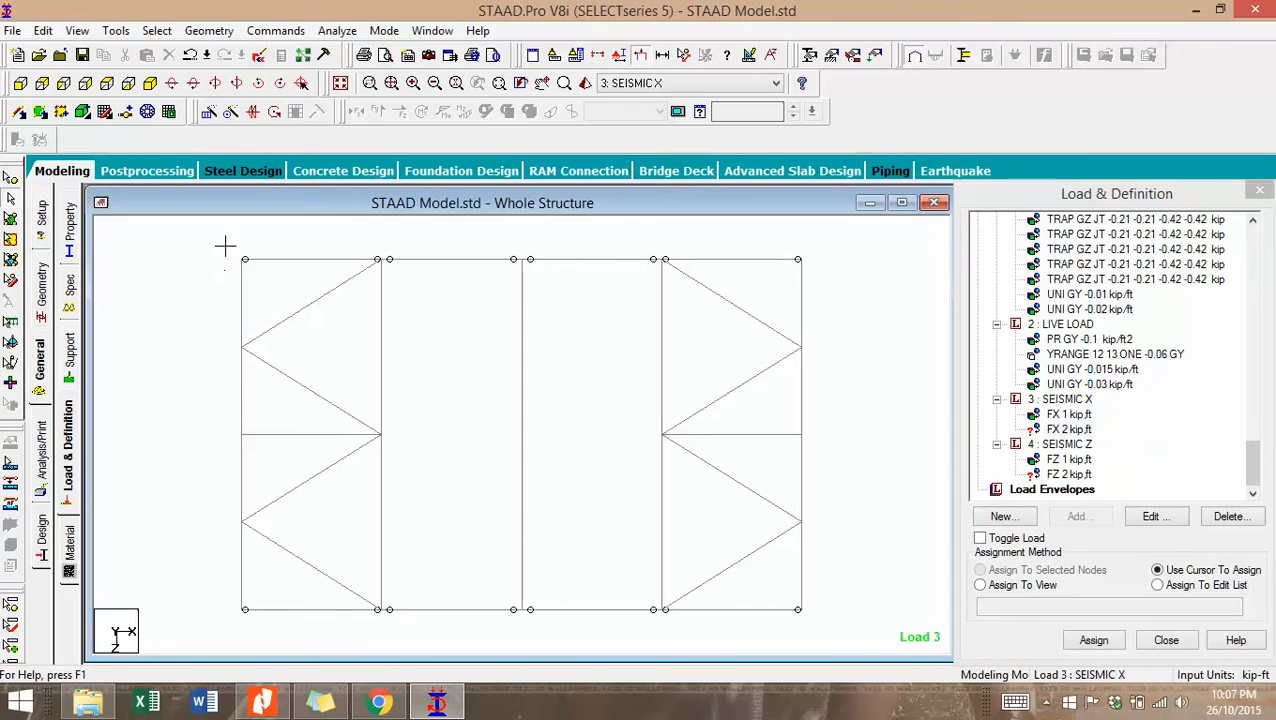
click(10, 178)
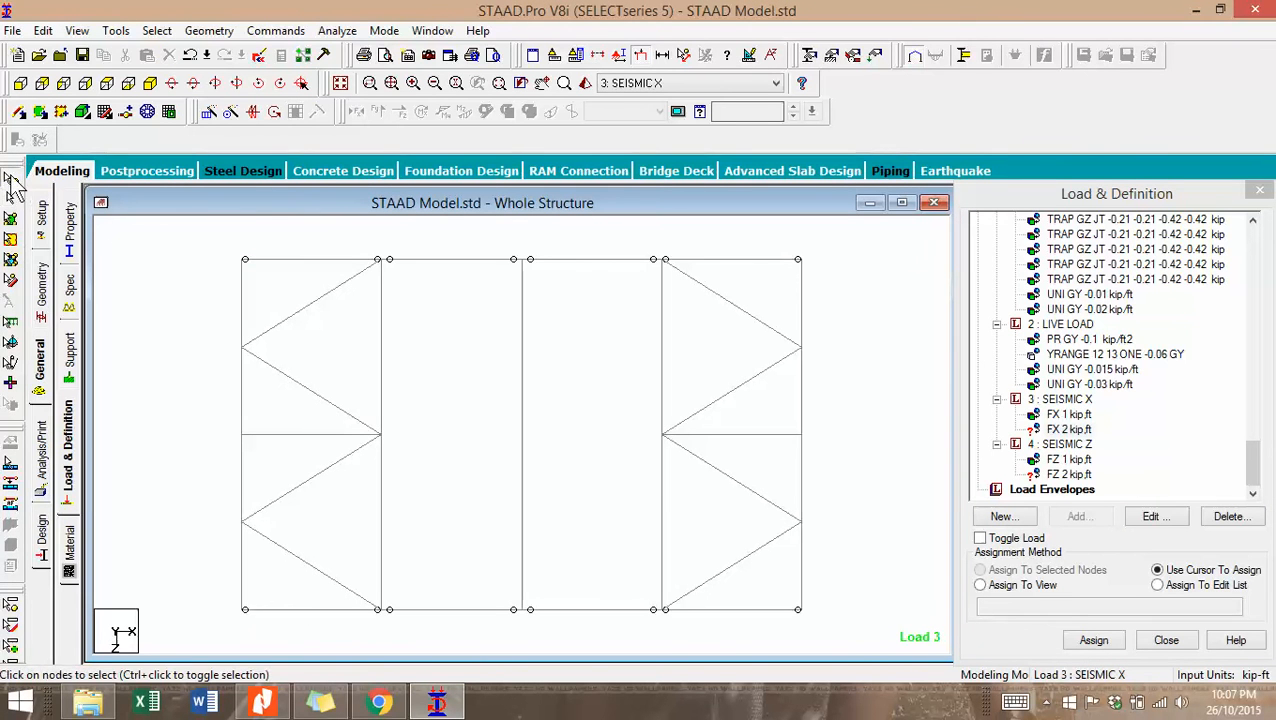
click(243, 260)
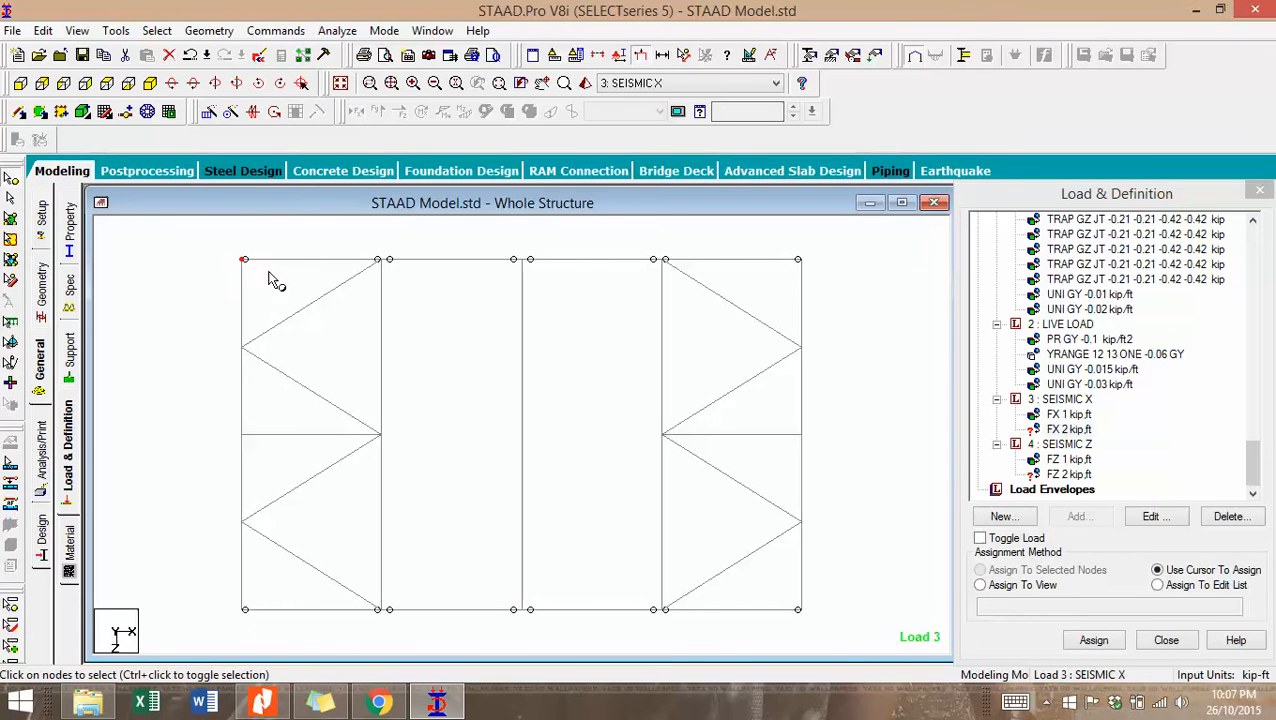
ctrl+click(522, 259)
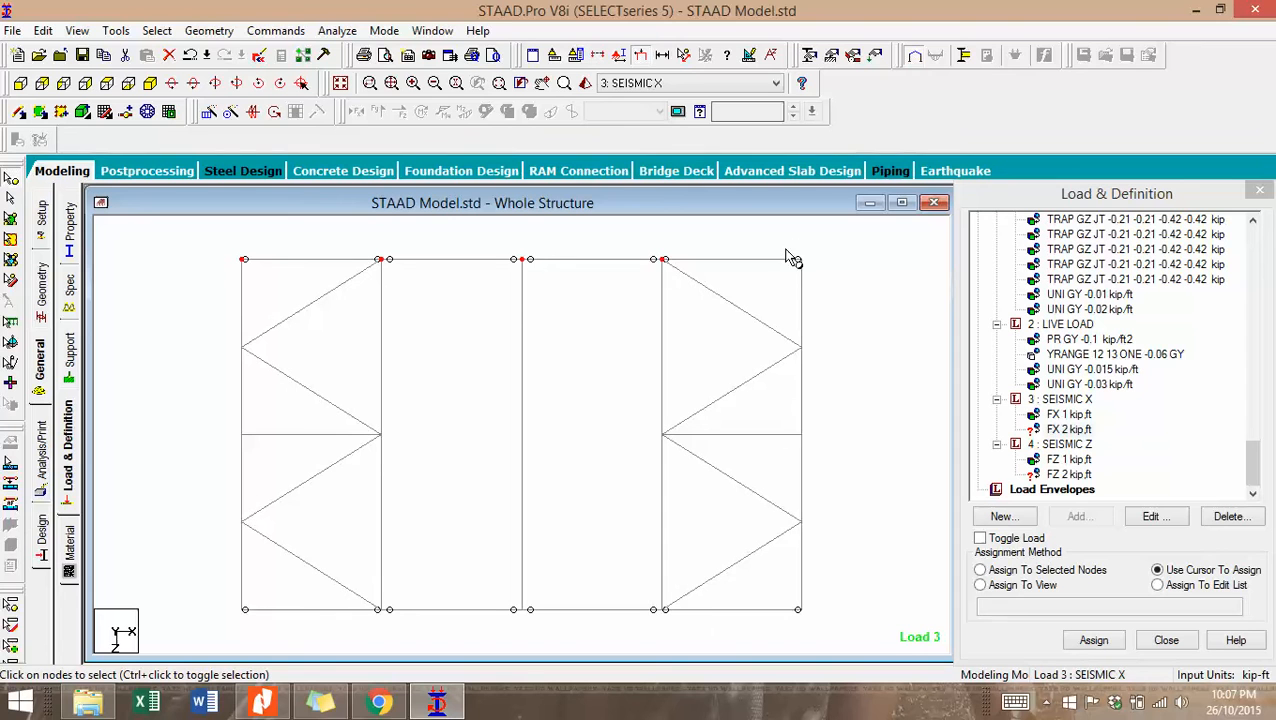
ctrl+drag(225, 601, 812, 621)
click(1018, 570)
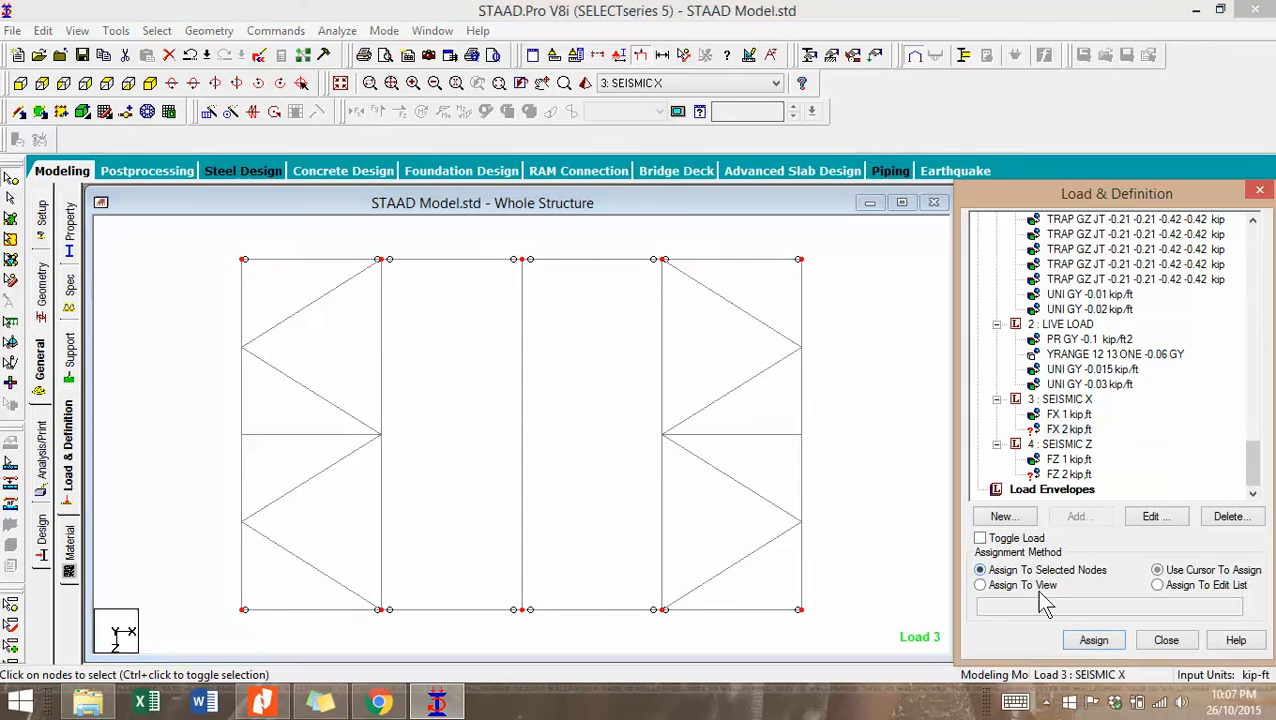
click(1094, 641)
click(1136, 474)
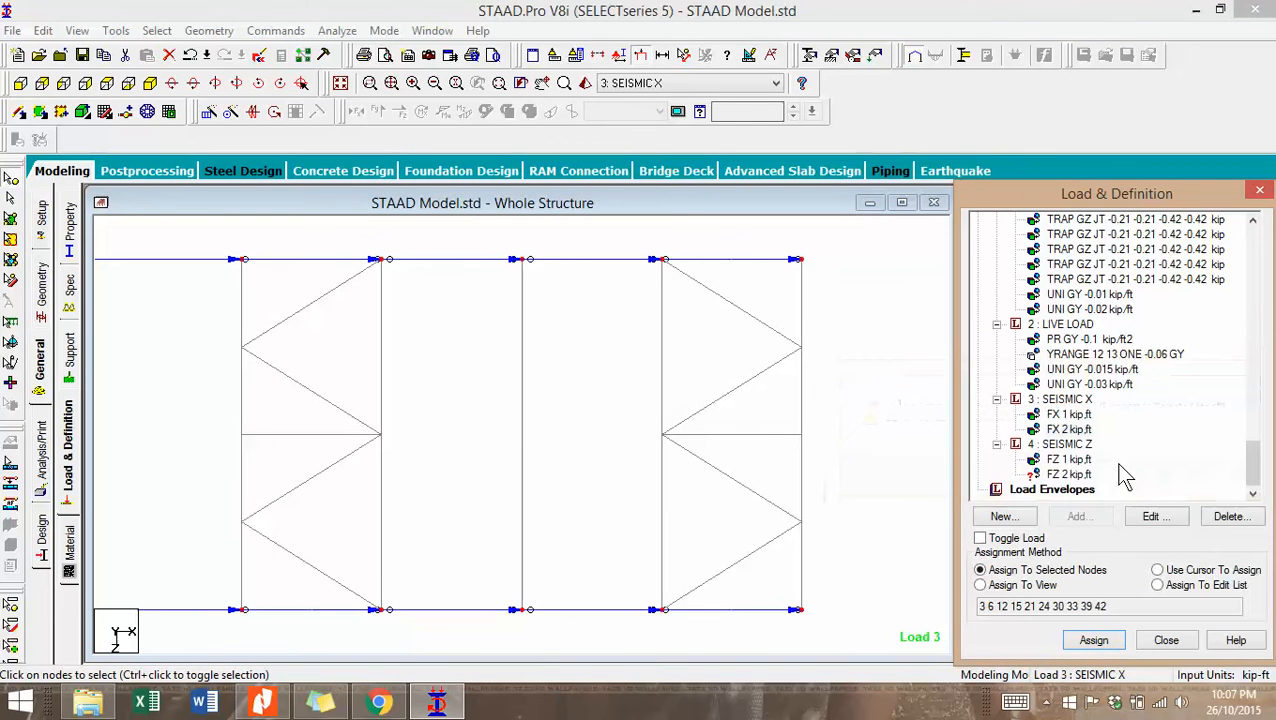
Assign the 2 kip Fz load of the Seismic Z case to the same selected nodes and display the whole structure.
click(1072, 474)
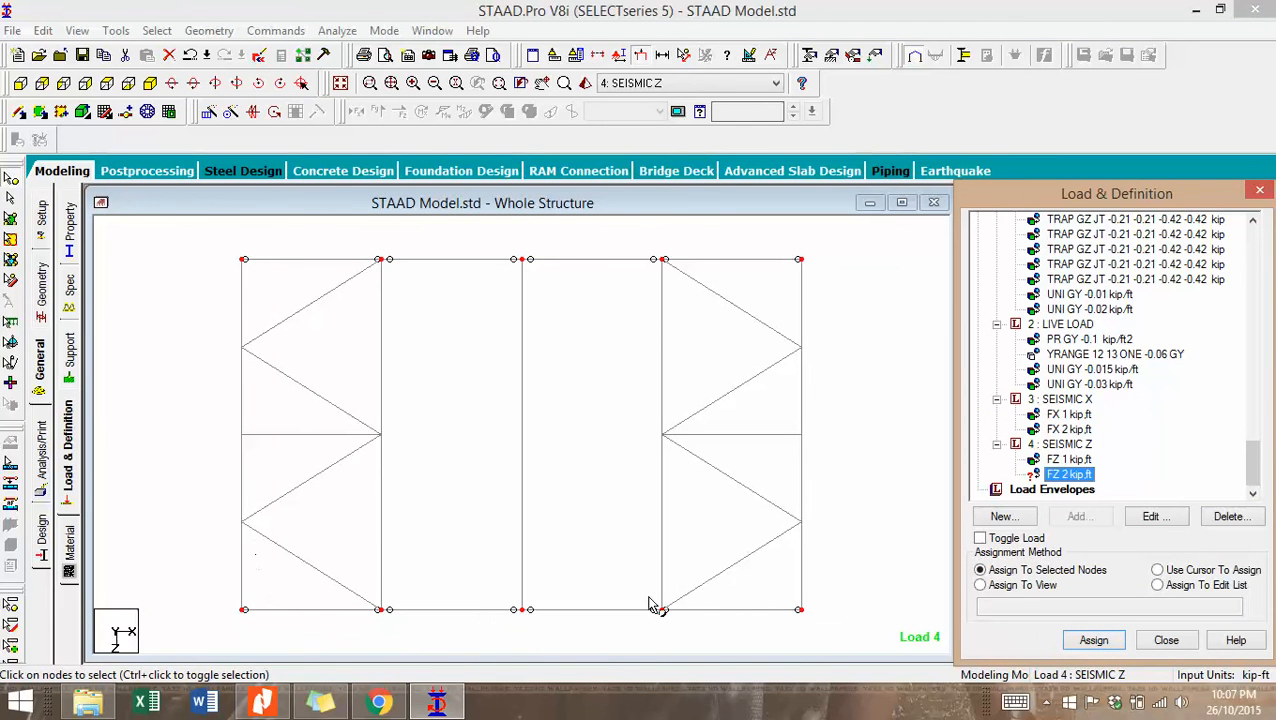
click(1105, 643)
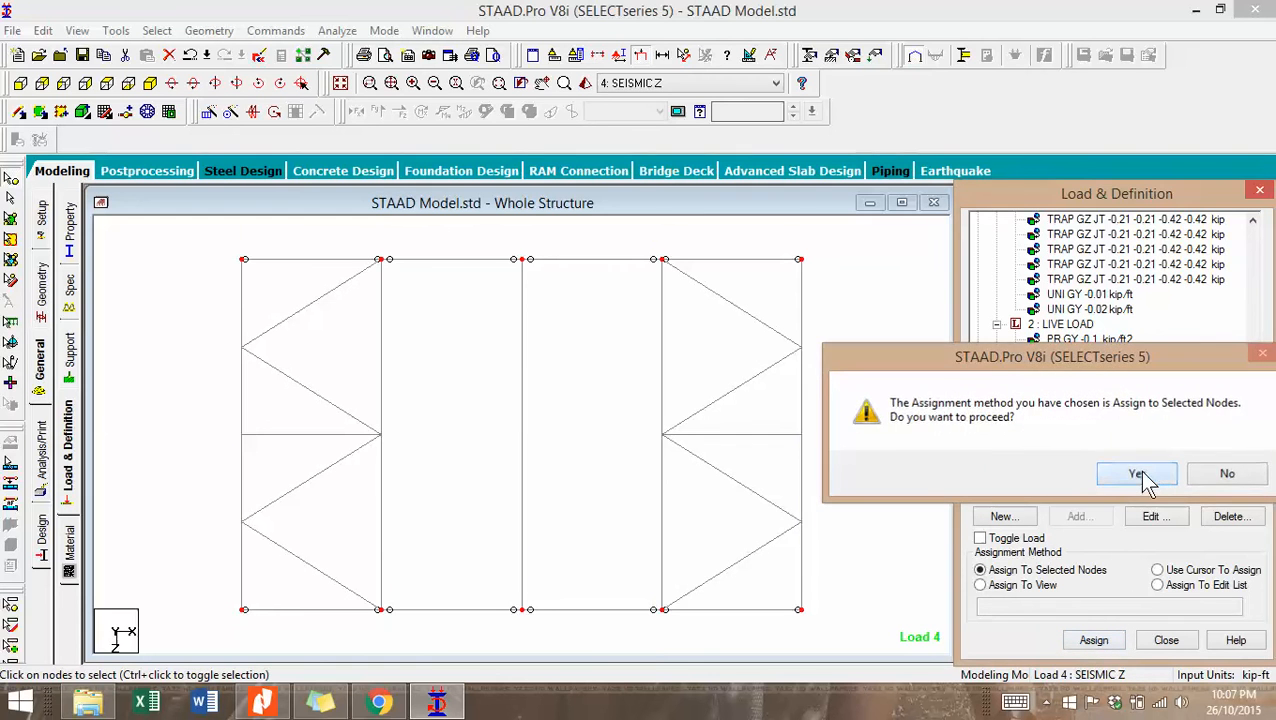
click(1138, 475)
click(340, 83)
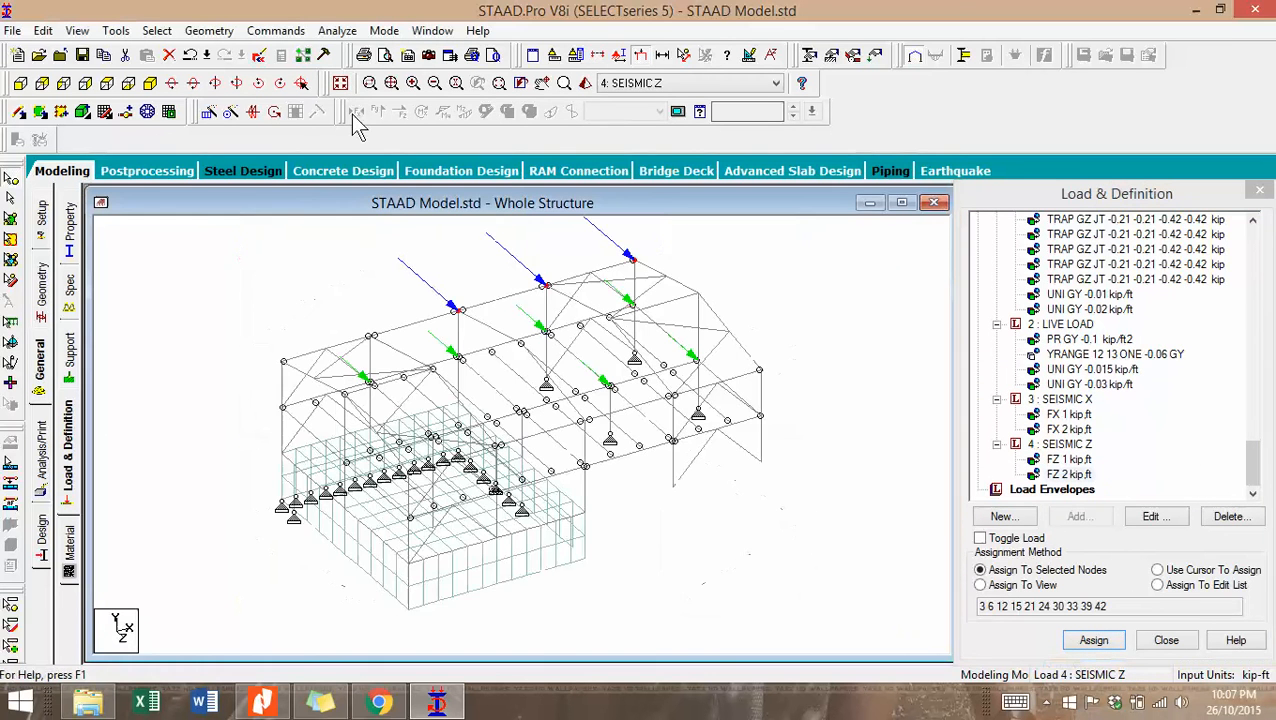
scroll(747, 451, down, 4)
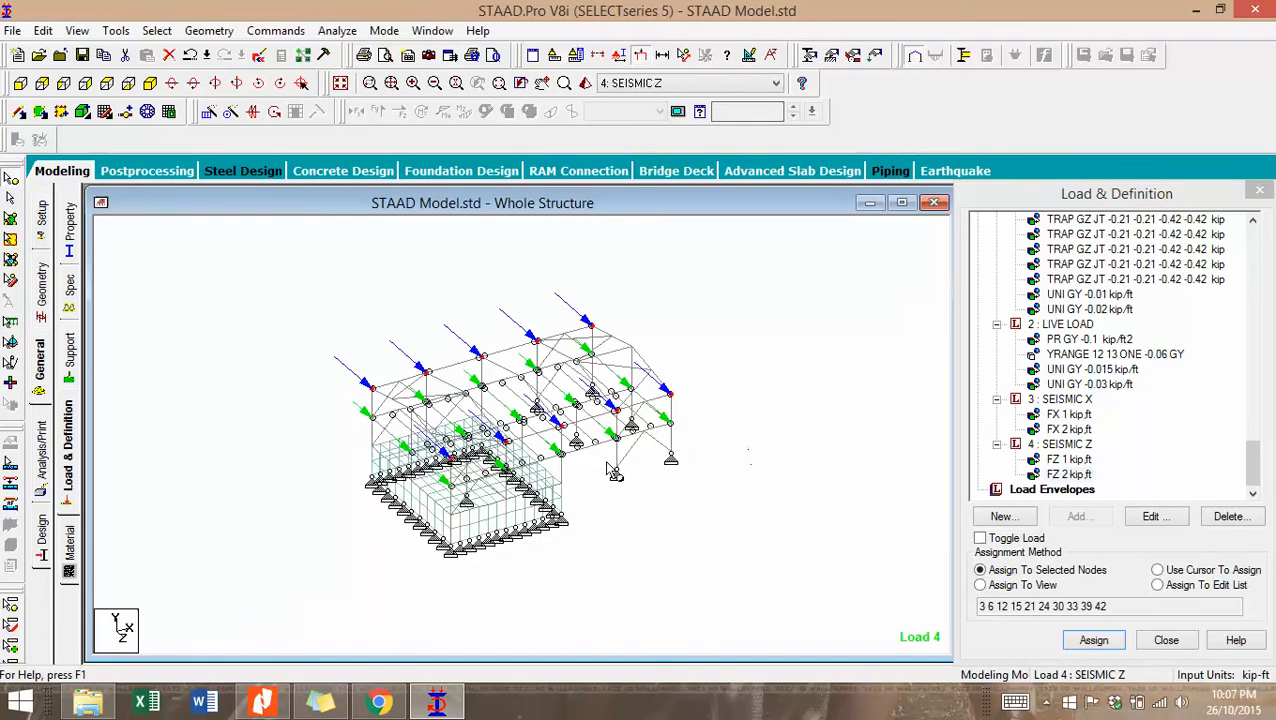
scroll(605, 490, up, 3)
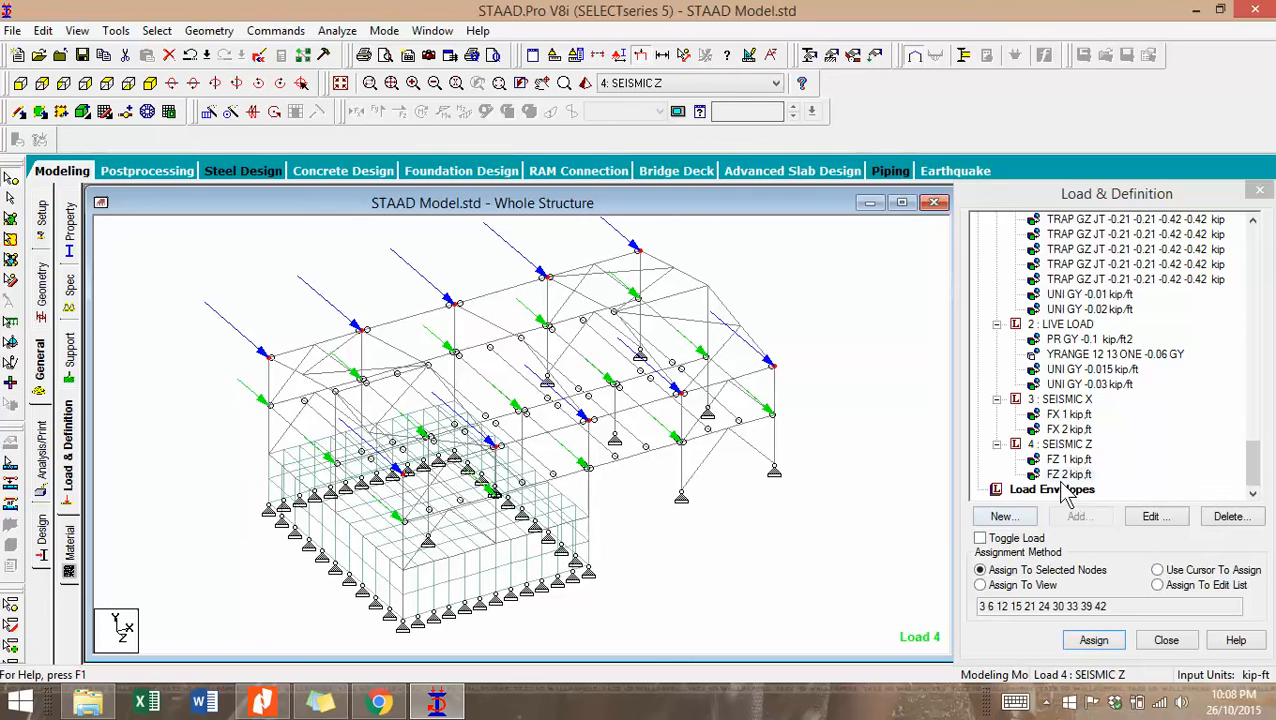
Accept the automatic save of the model and collapse the dead, live, Seismic X and Seismic Z cases in the load list.
drag(1252, 460, 1248, 238)
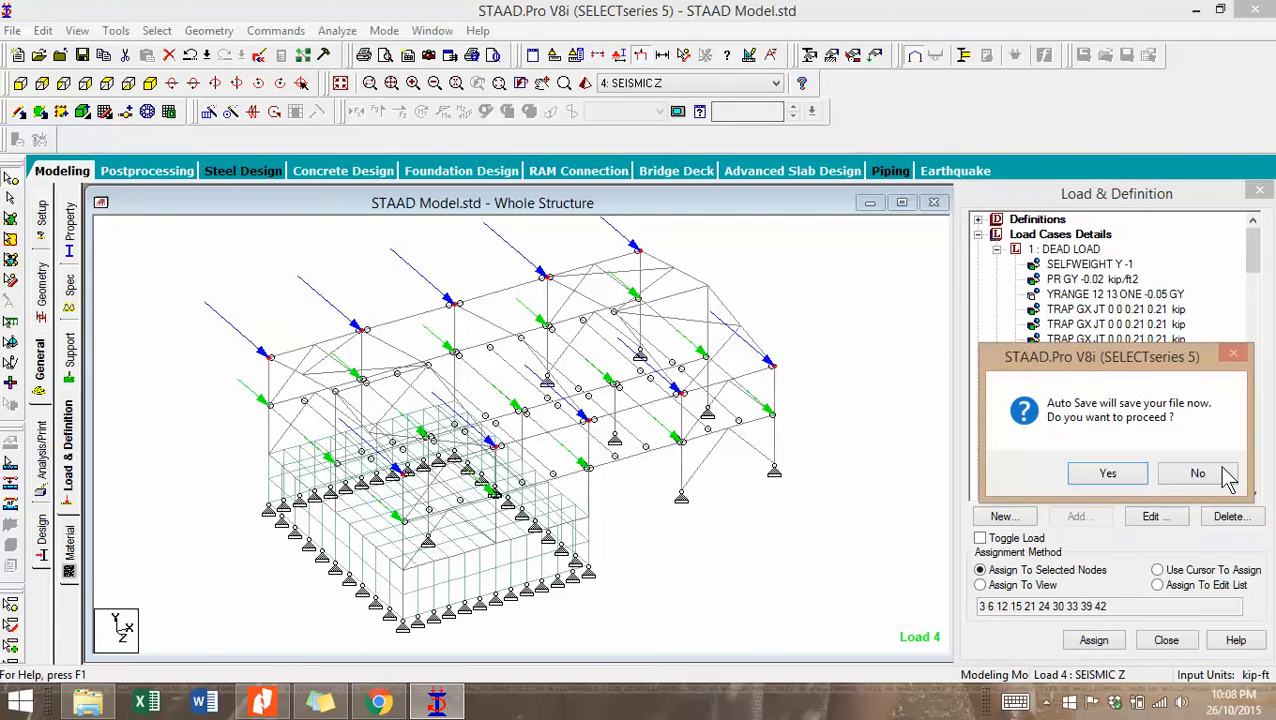
click(1132, 476)
click(522, 376)
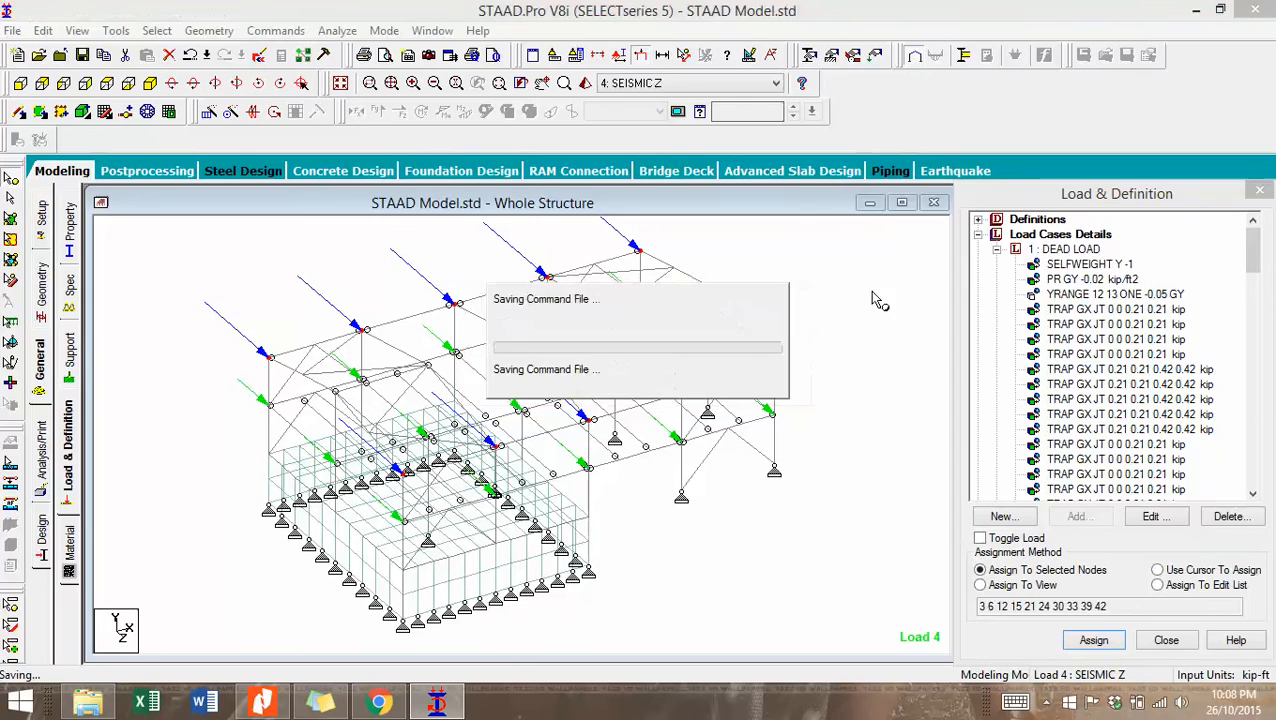
click(996, 249)
click(996, 264)
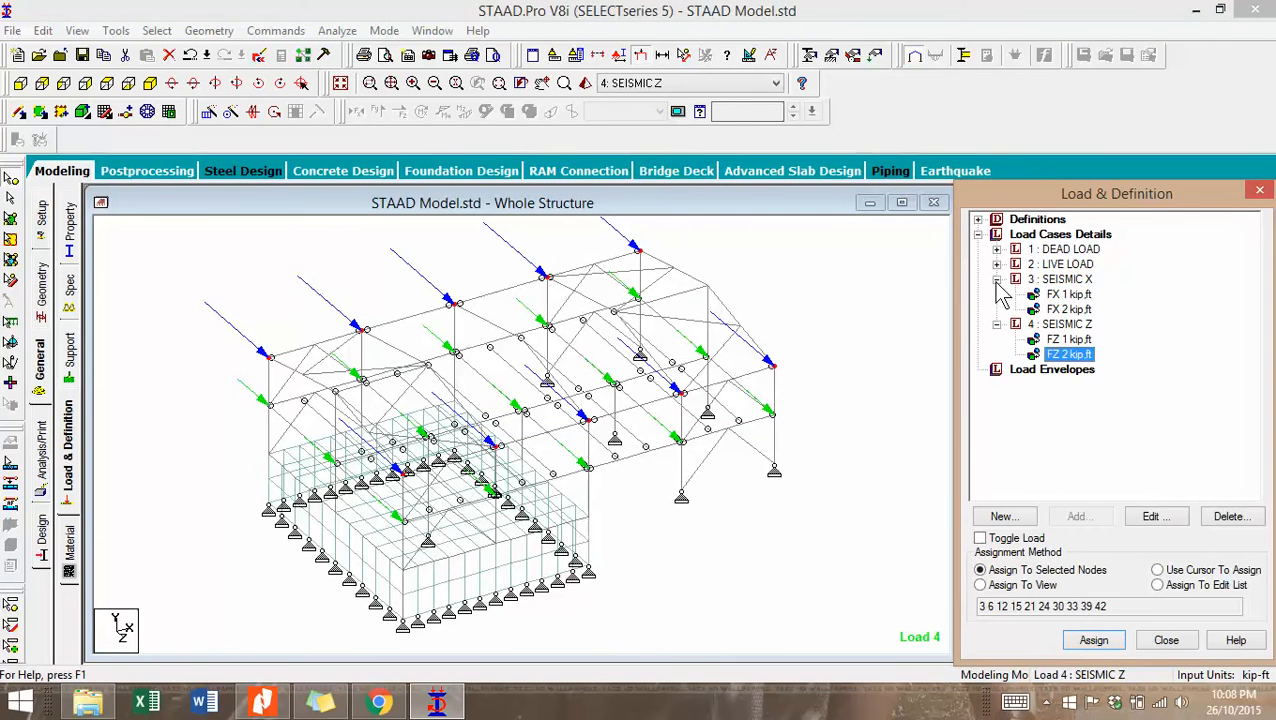
click(996, 279)
click(996, 294)
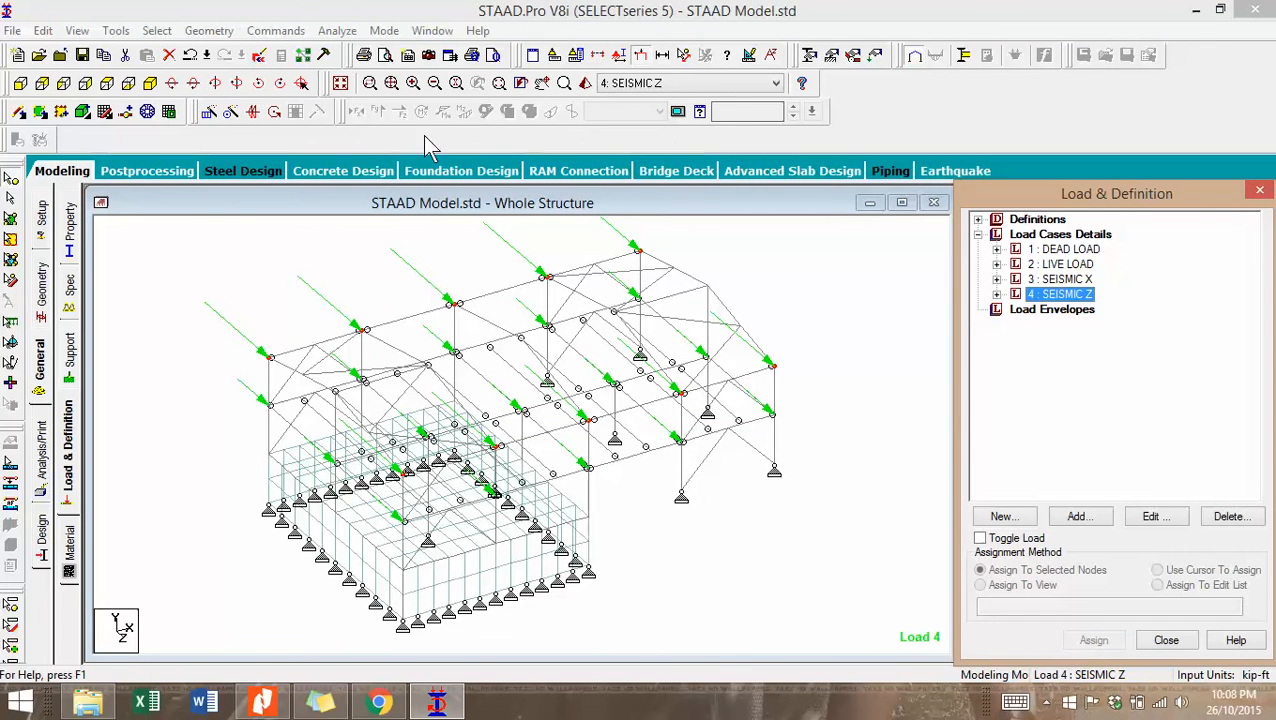
Generate and add automatic load combinations using the AISC code and the PUBLIC category.
click(276, 31)
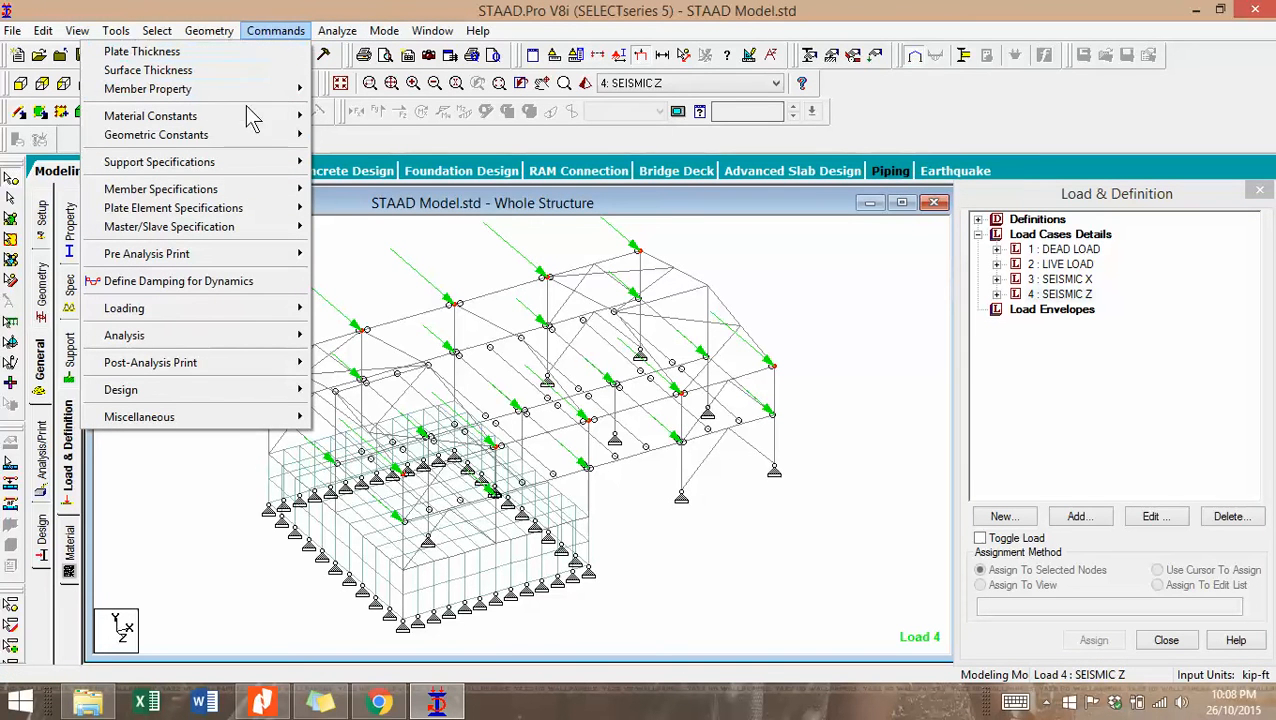
mouse_move(225, 310)
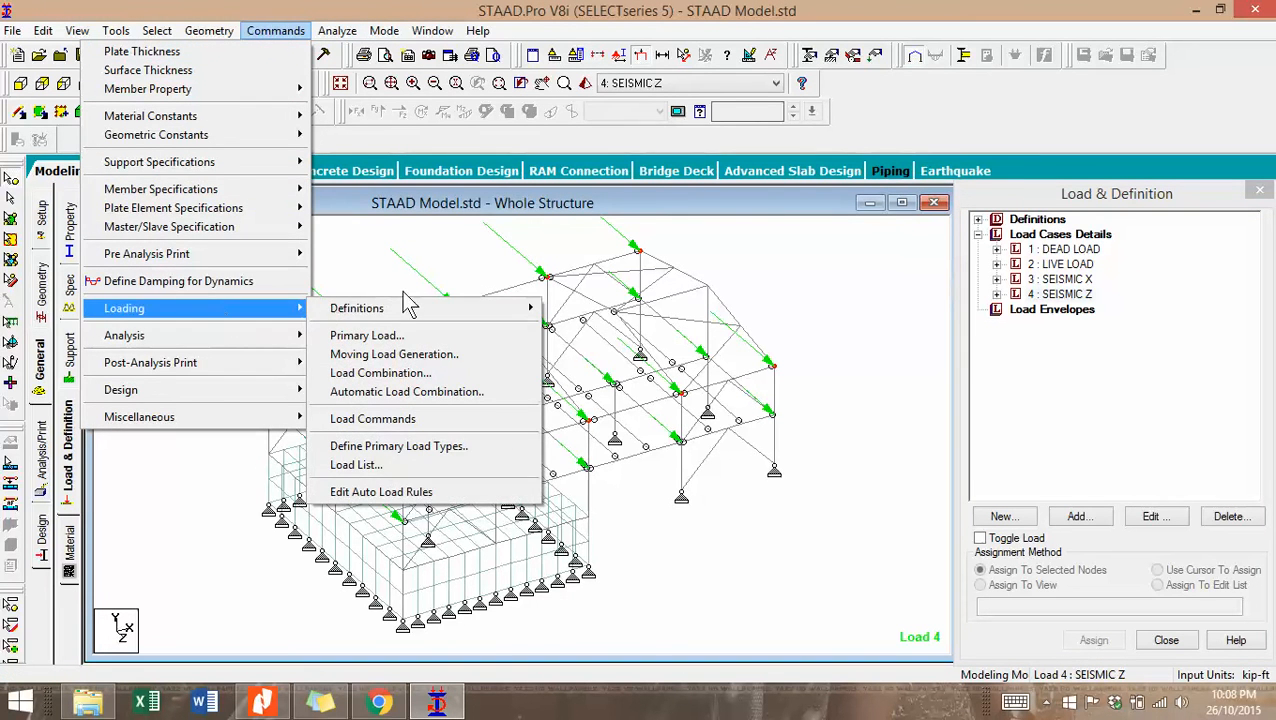
click(447, 395)
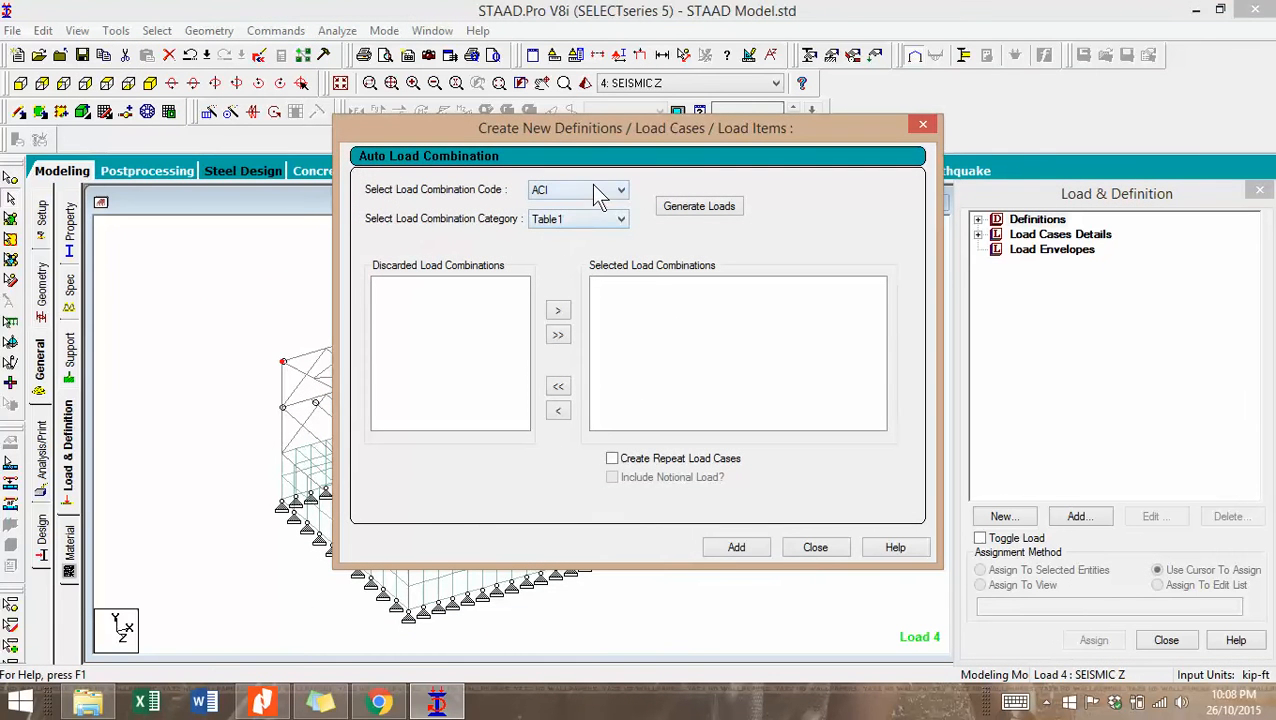
click(593, 190)
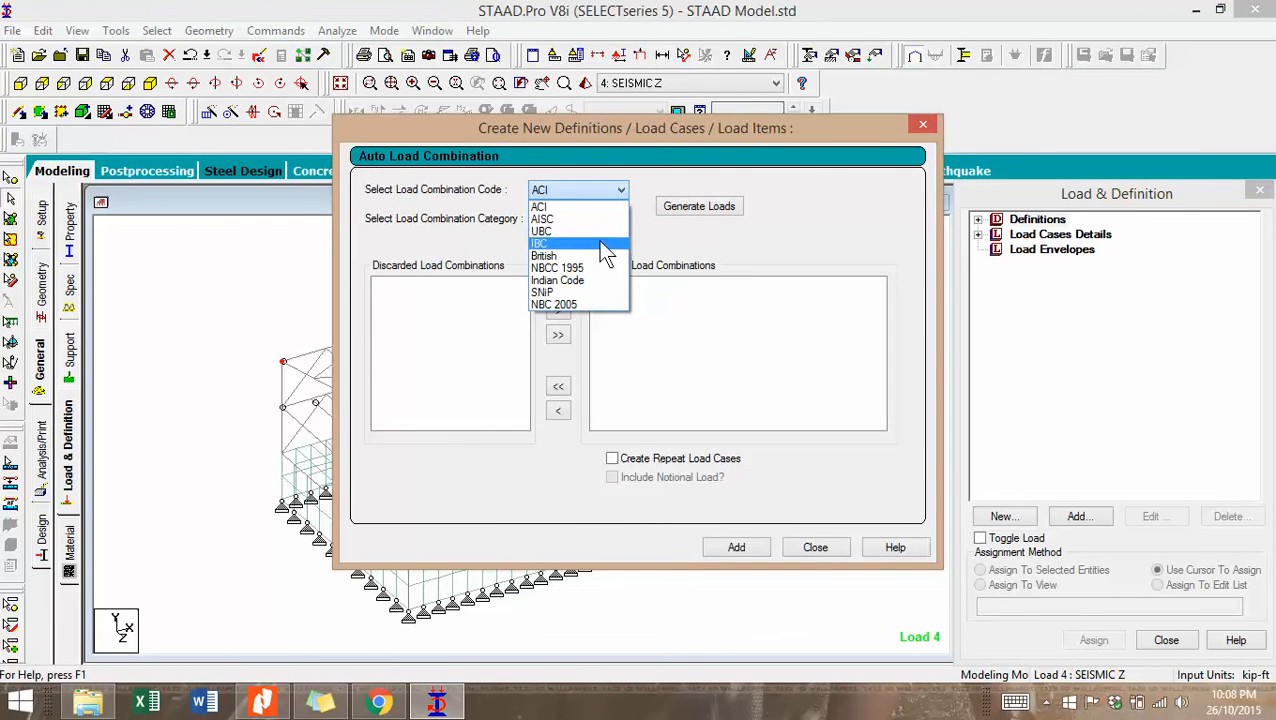
click(588, 220)
click(583, 218)
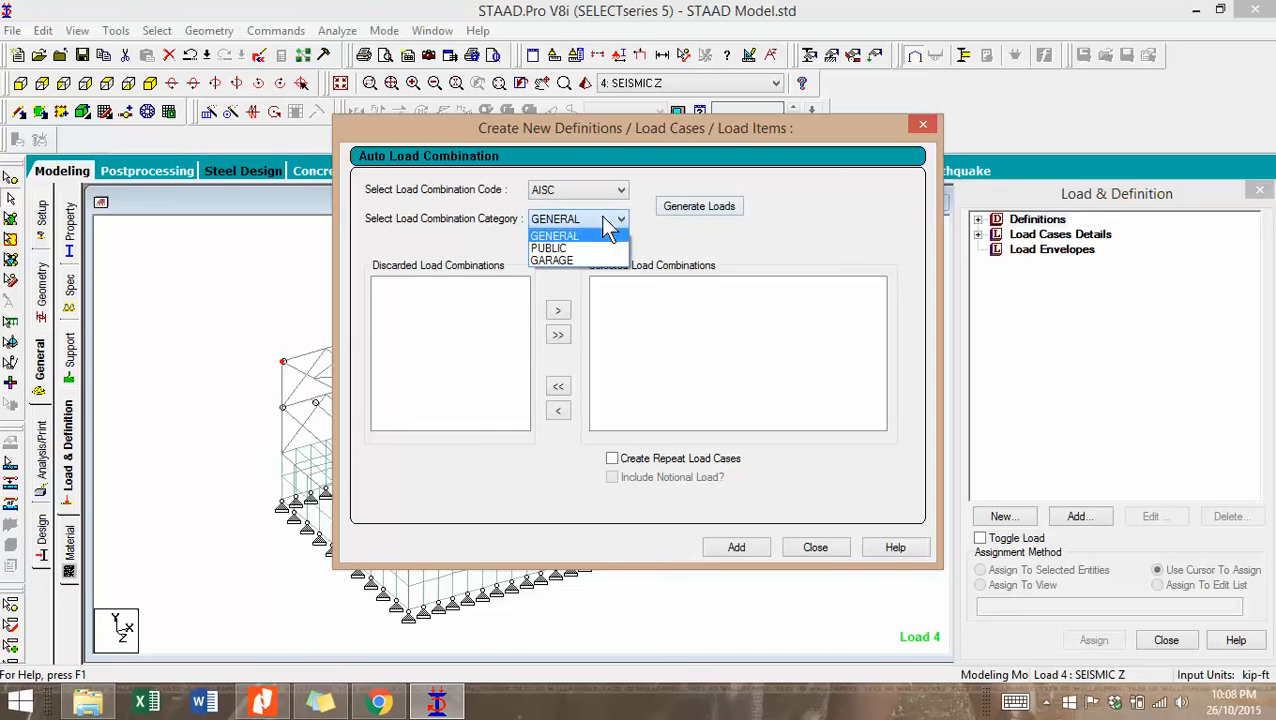
click(583, 249)
click(699, 210)
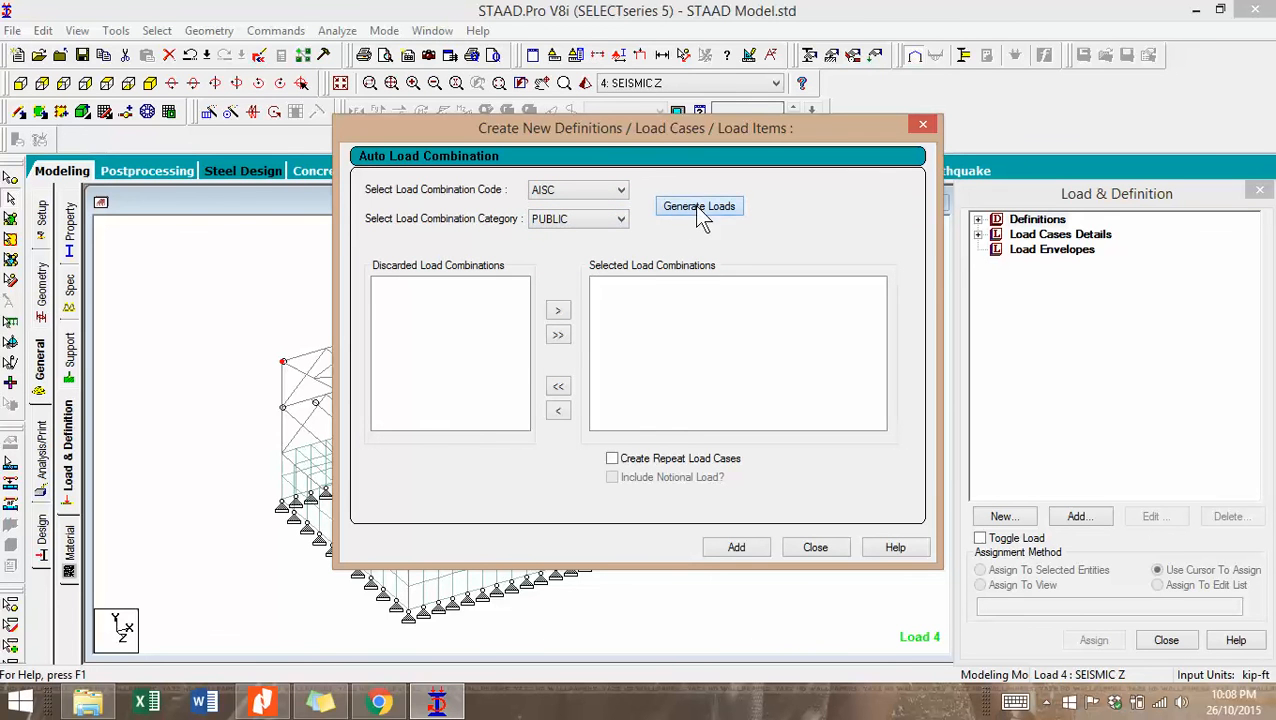
click(750, 553)
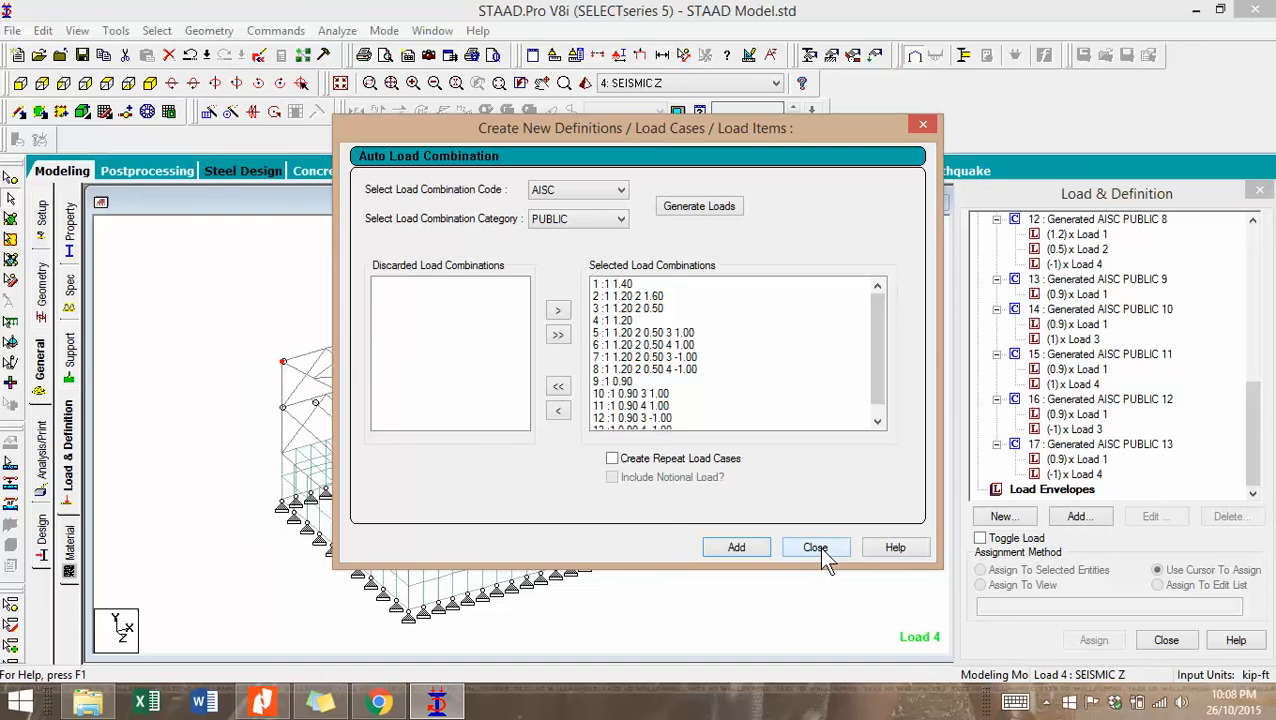
click(816, 548)
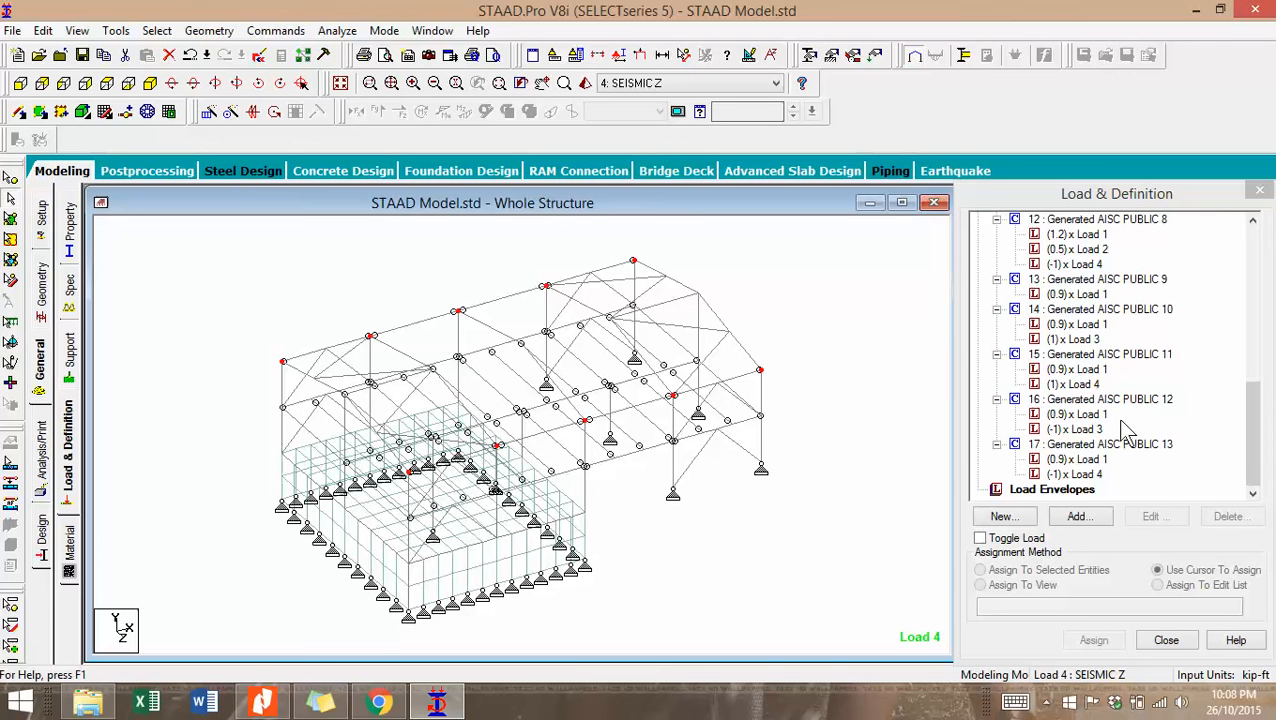
Examine the factored load components of generated AISC PUBLIC combinations 1 to 5 on the model.
drag(1250, 452, 1243, 286)
click(1076, 266)
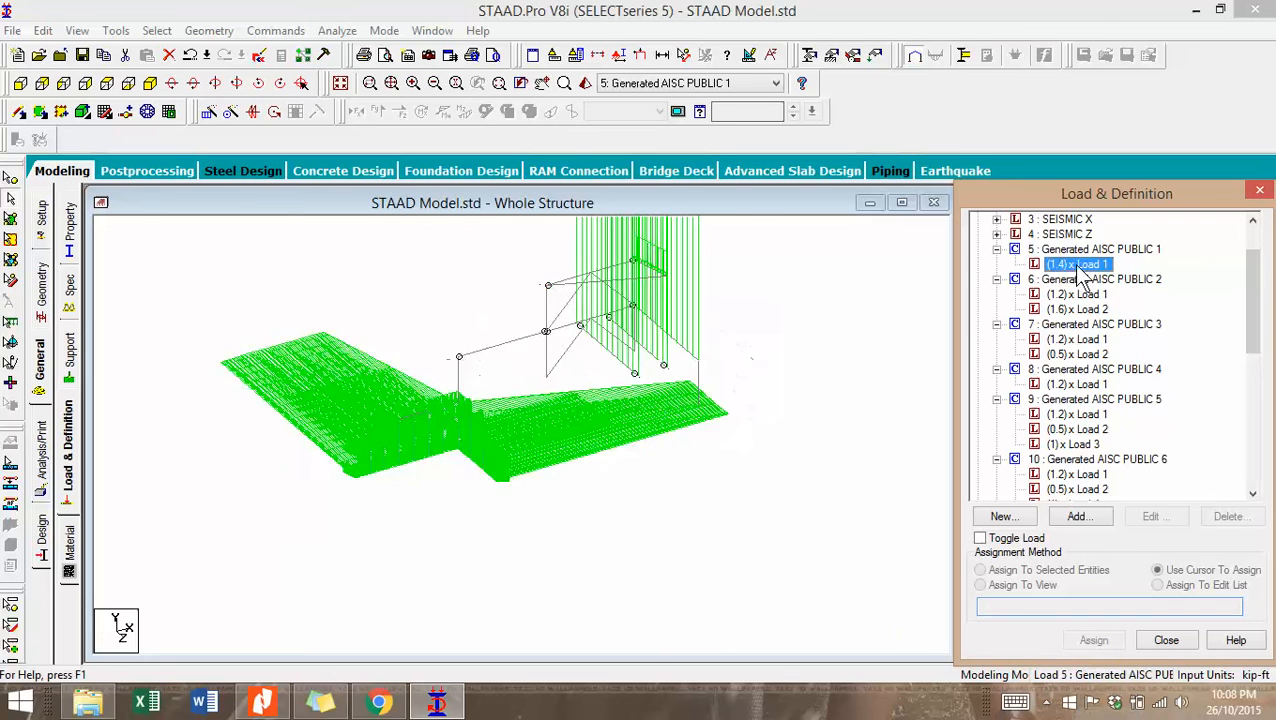
click(1078, 280)
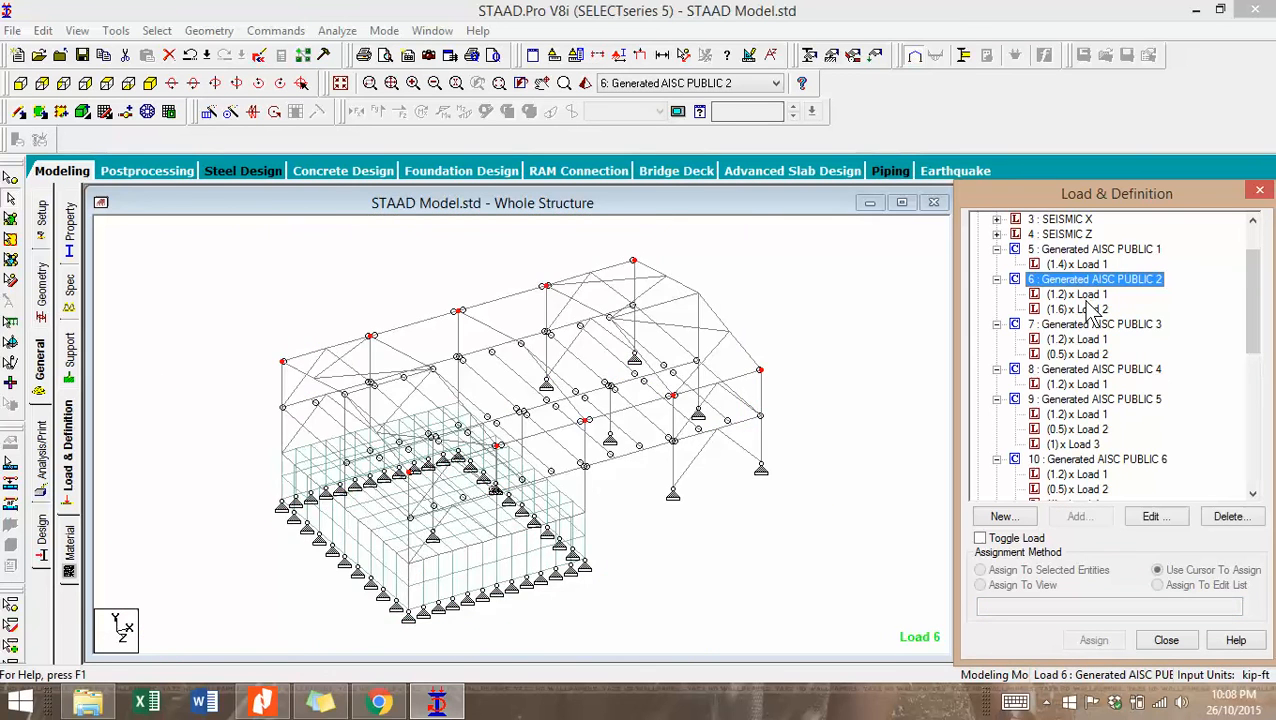
click(1078, 295)
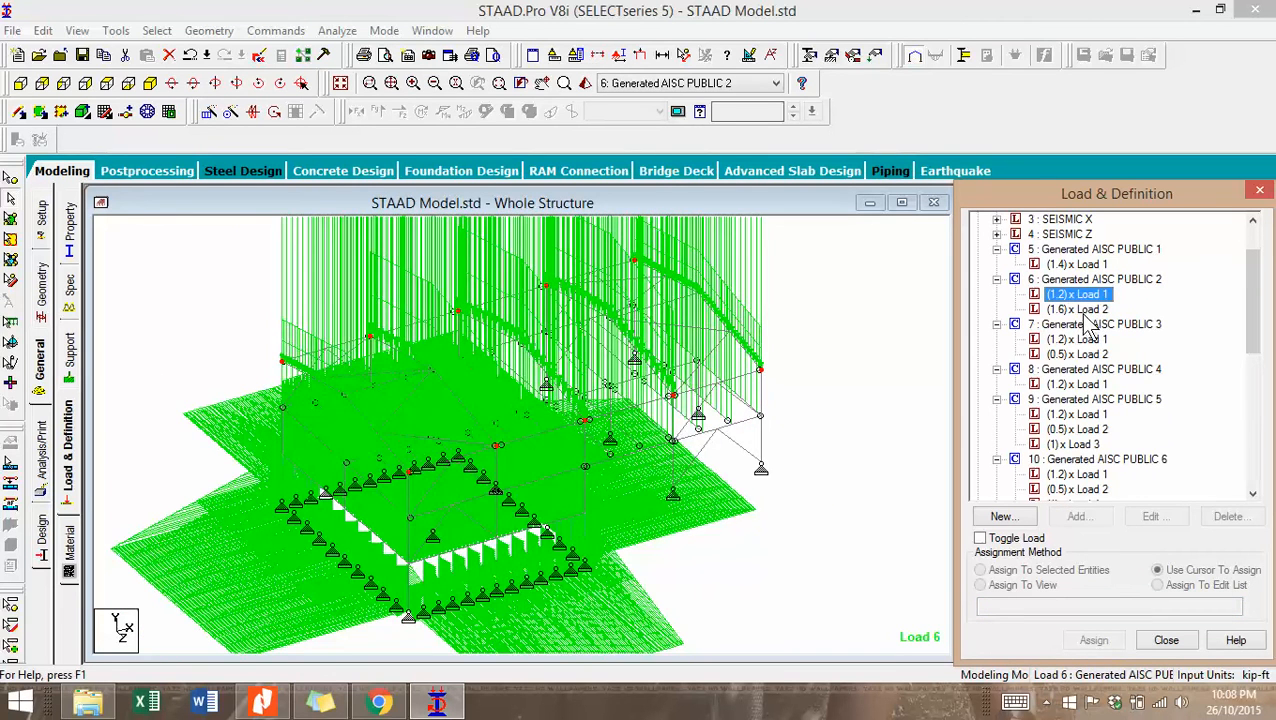
click(1090, 341)
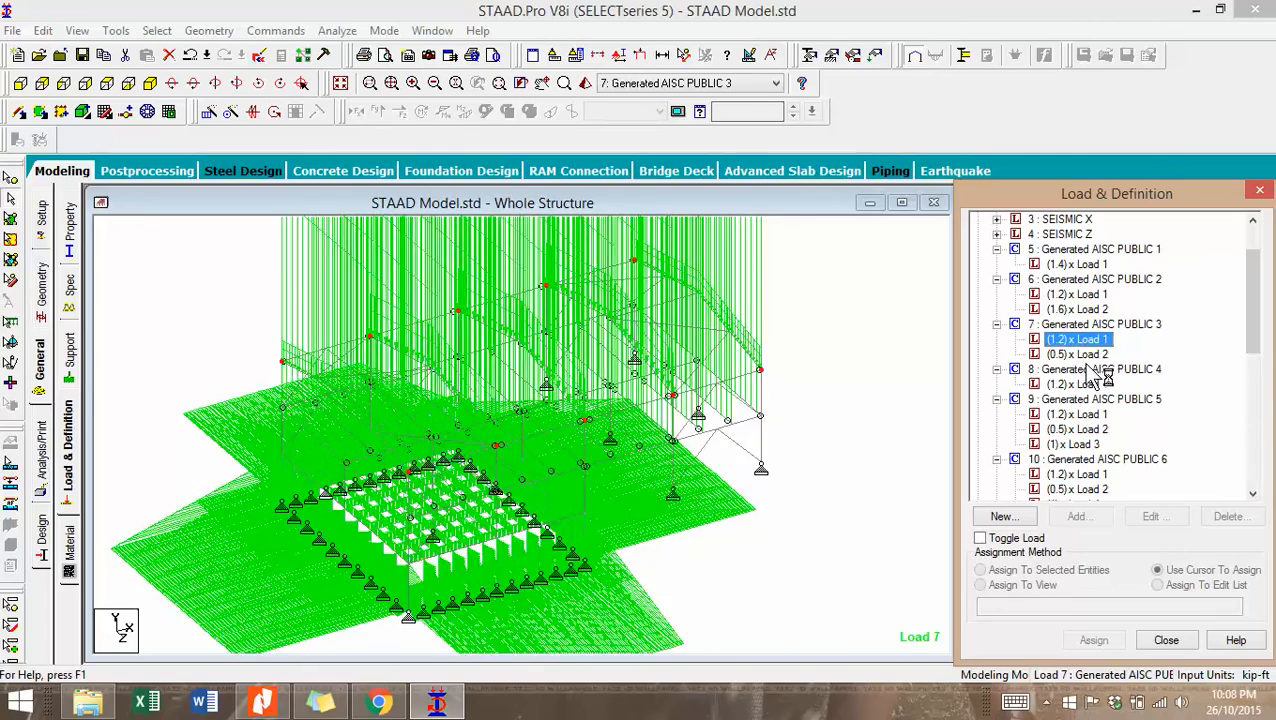
click(1080, 355)
click(1087, 385)
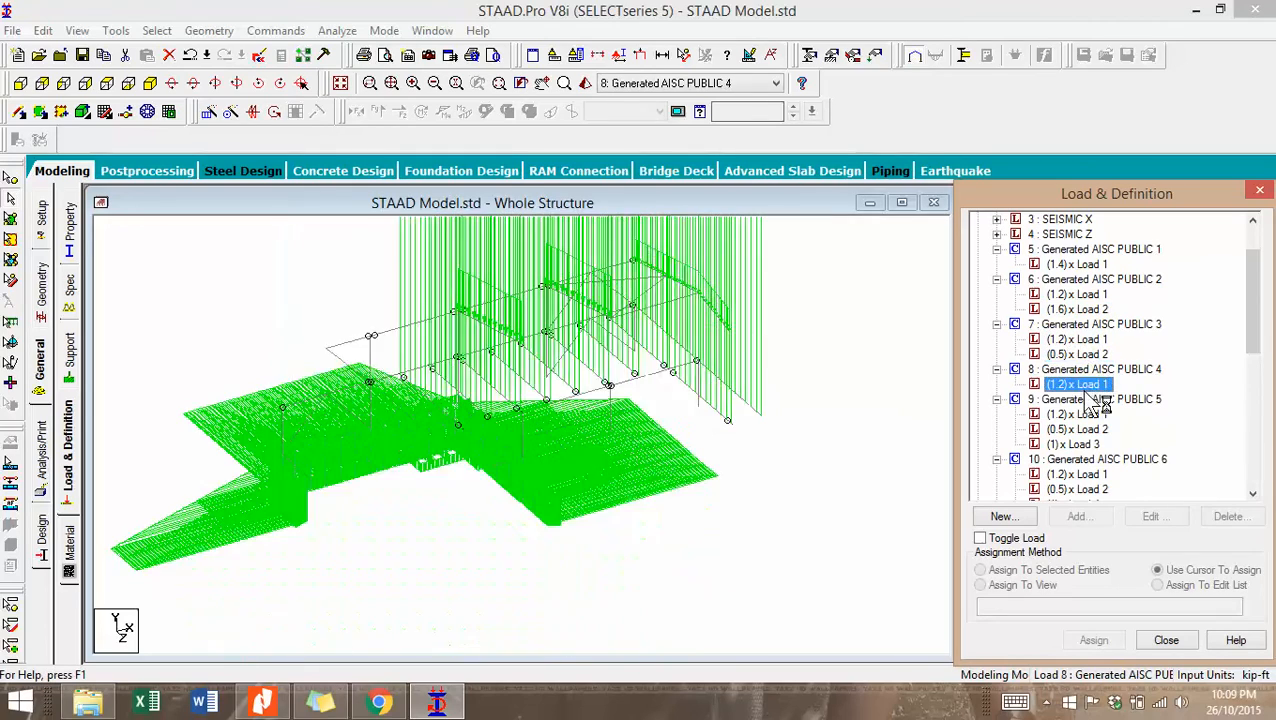
click(1088, 414)
click(1090, 429)
click(1075, 444)
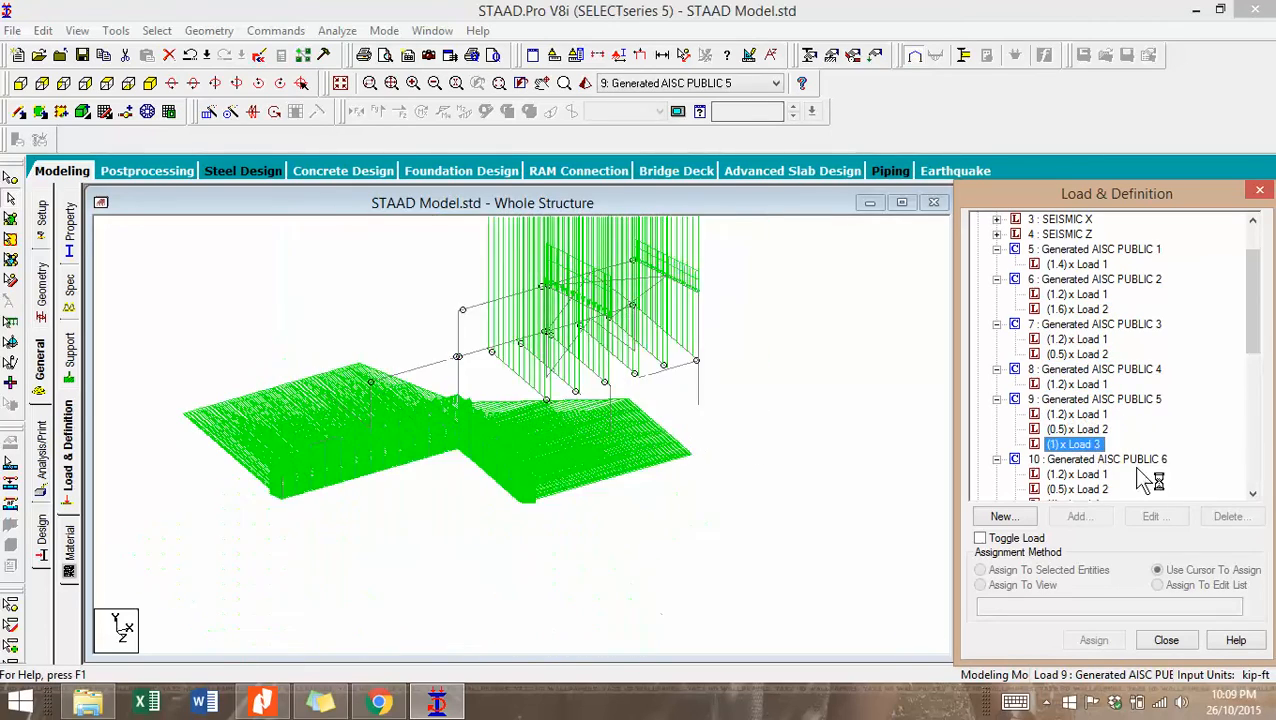
drag(1260, 337, 1205, 262)
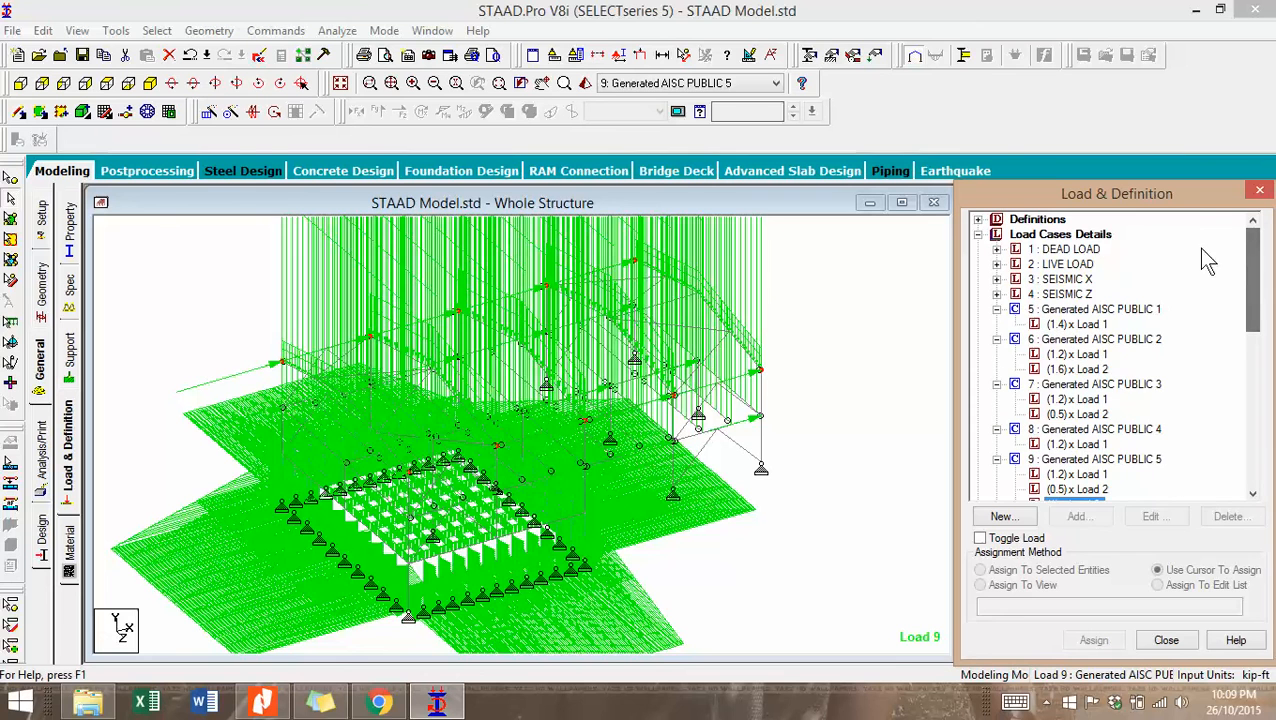
click(996, 310)
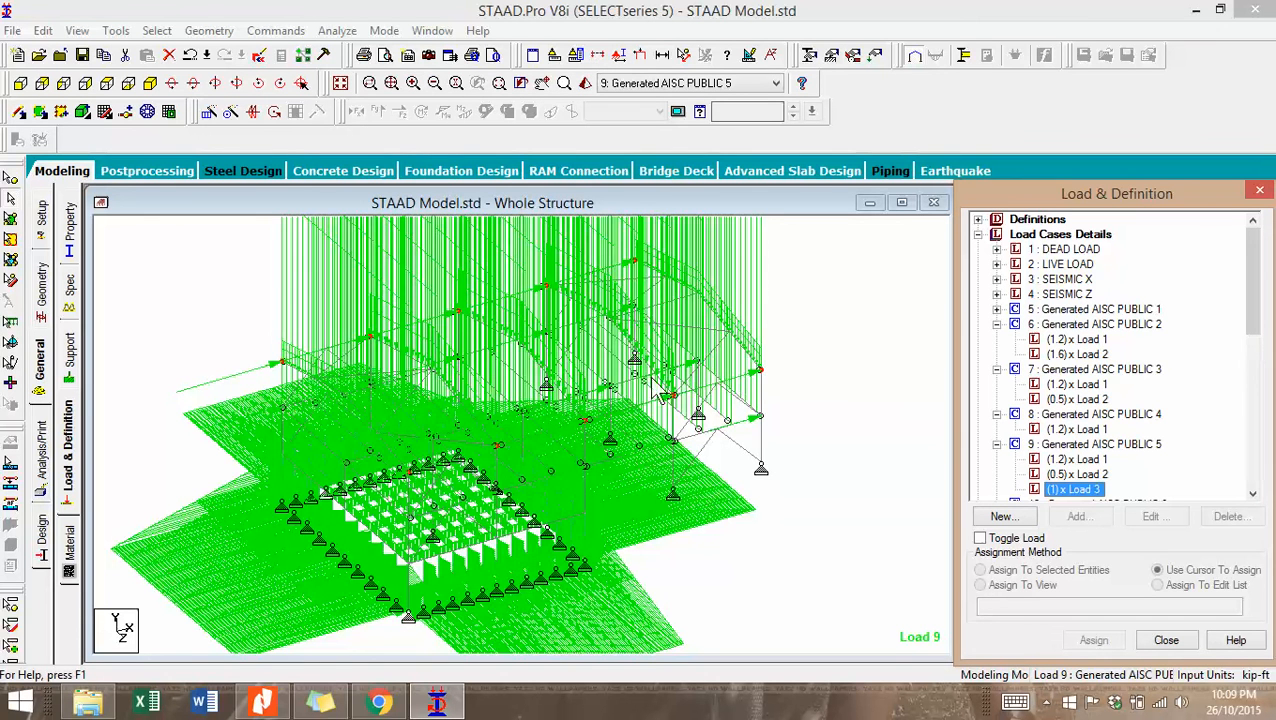
Add a Perform Analysis command with the No Print option.
click(43, 465)
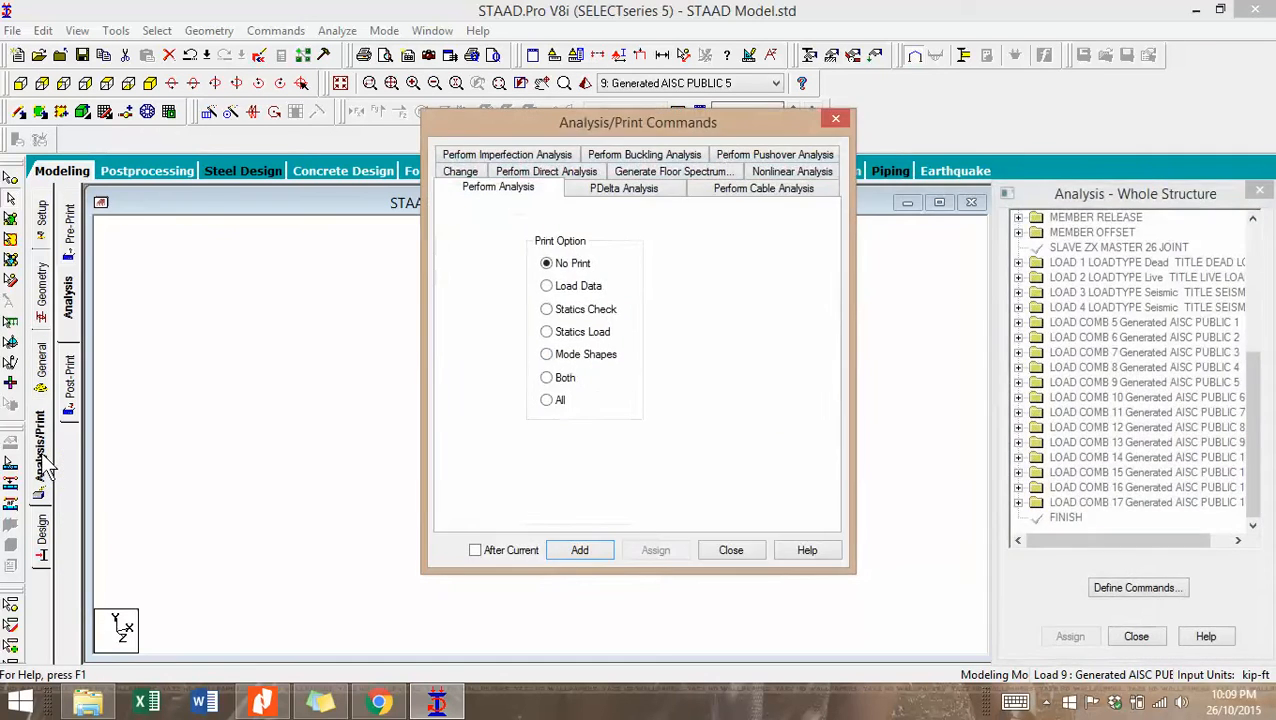
click(547, 401)
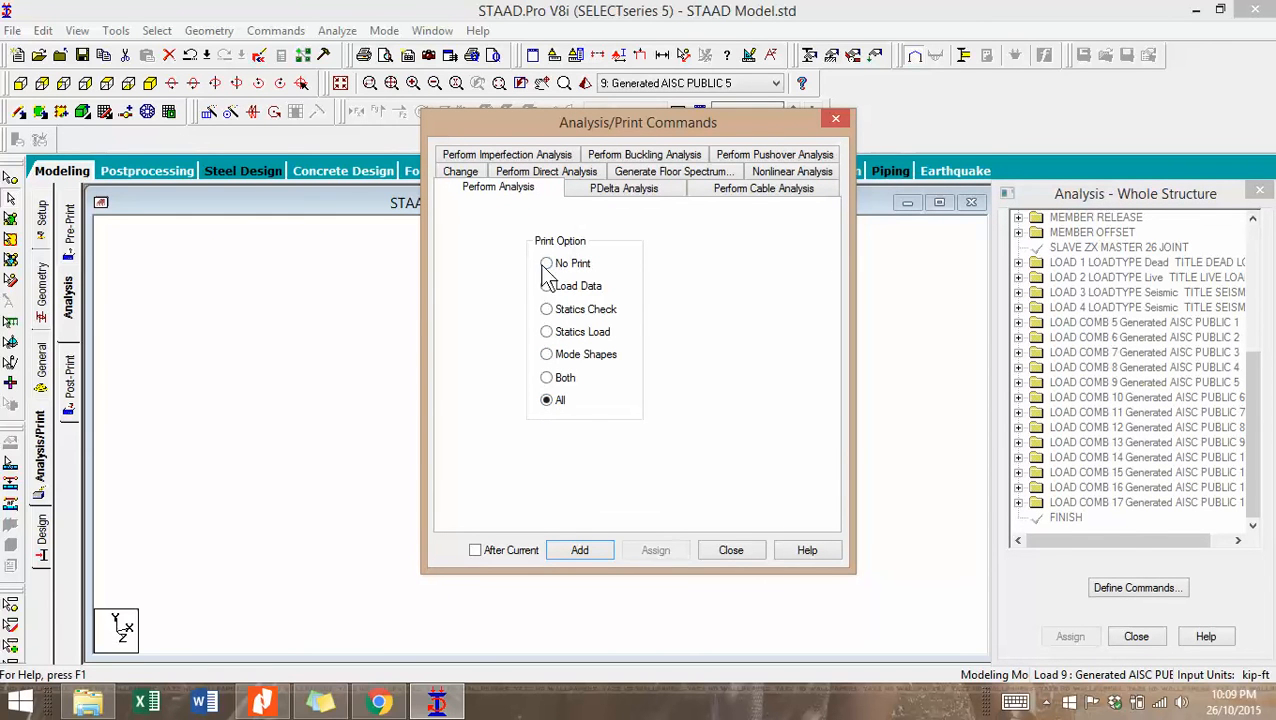
click(566, 551)
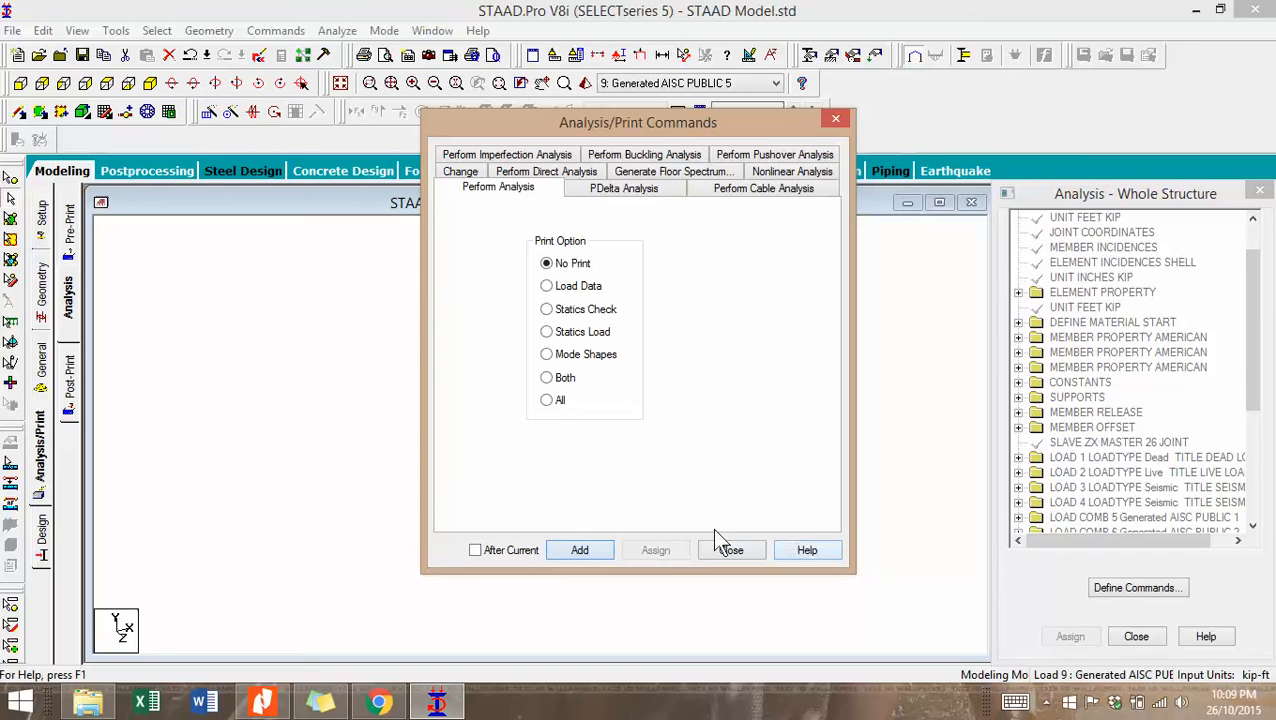
click(731, 550)
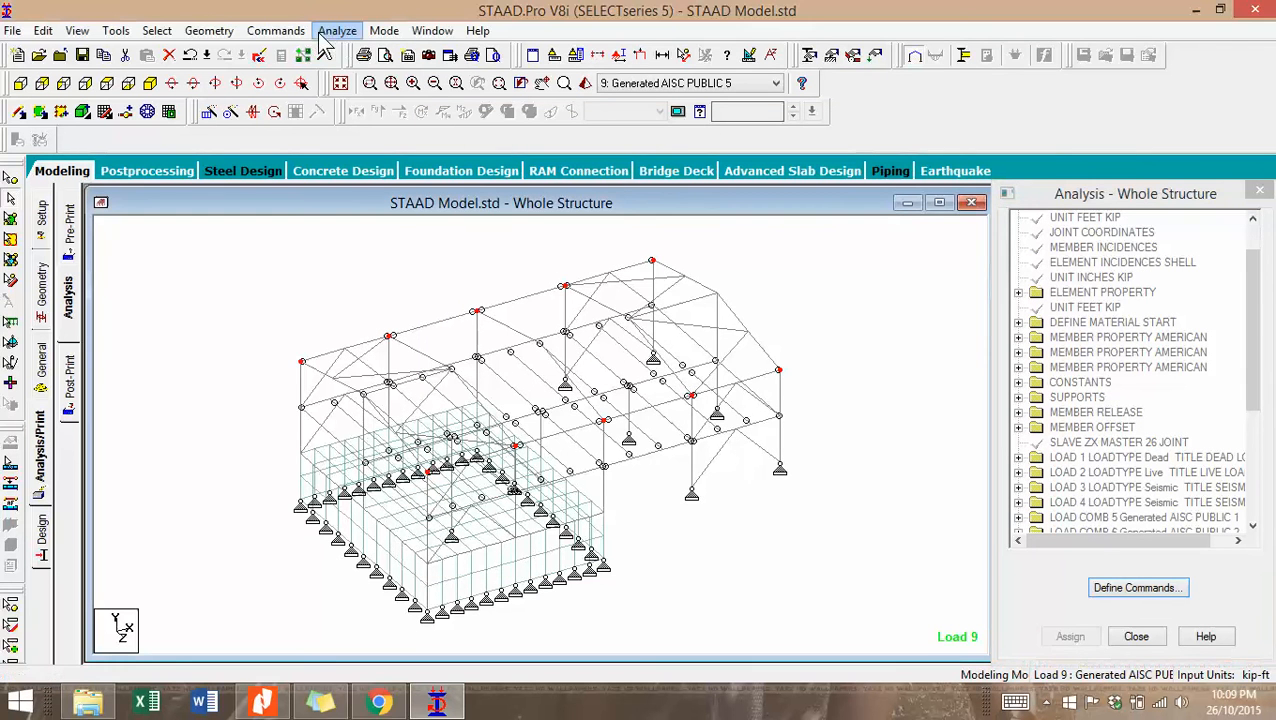
Save the model, run the analysis and view its output file.
click(337, 31)
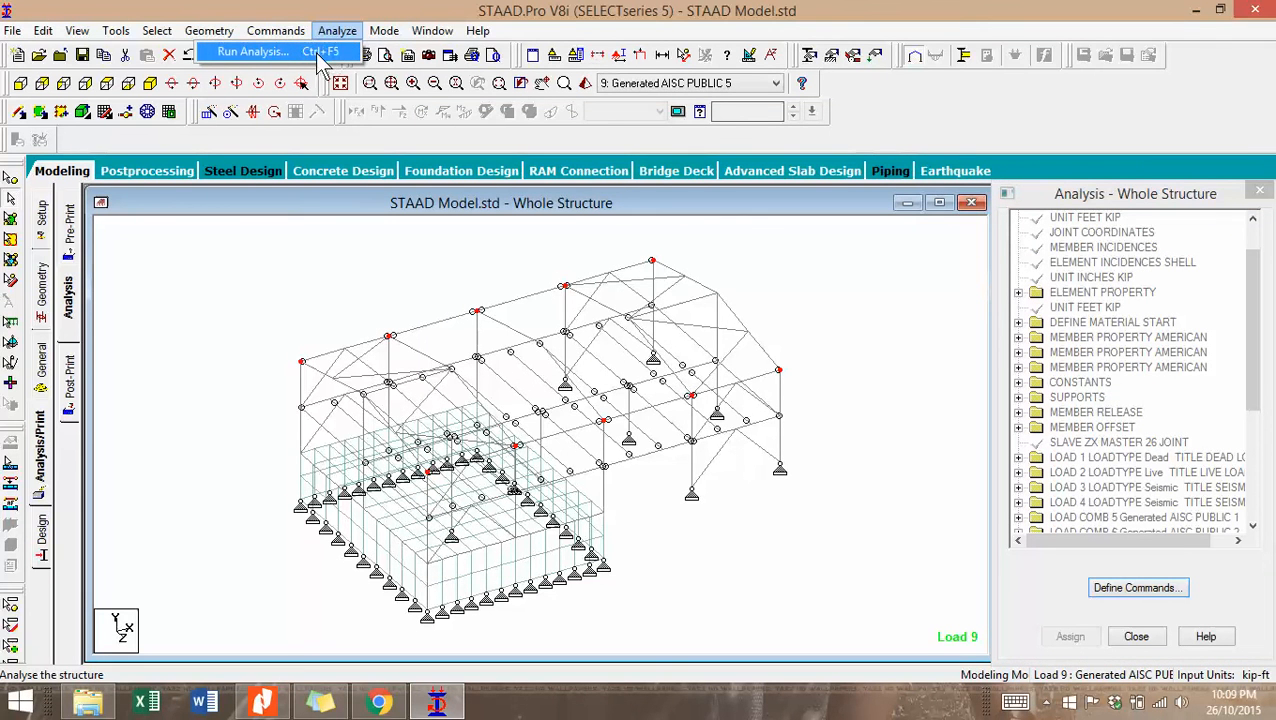
click(318, 52)
click(533, 374)
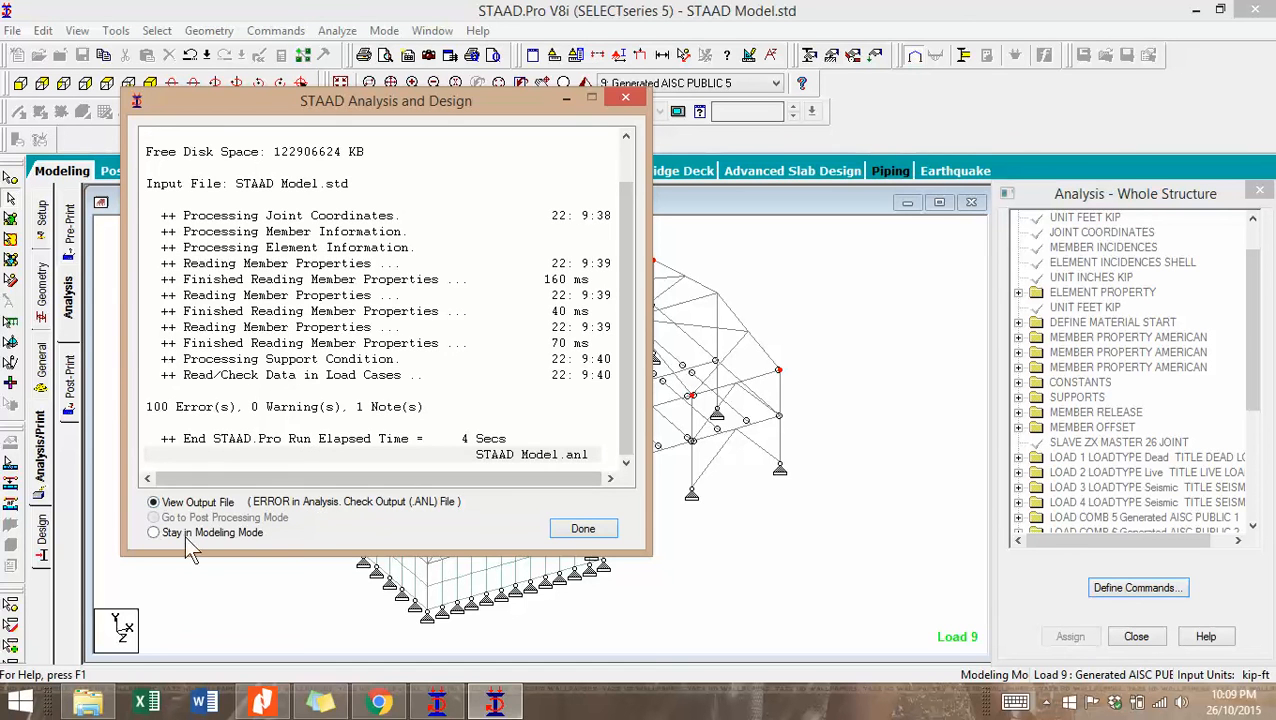
click(582, 528)
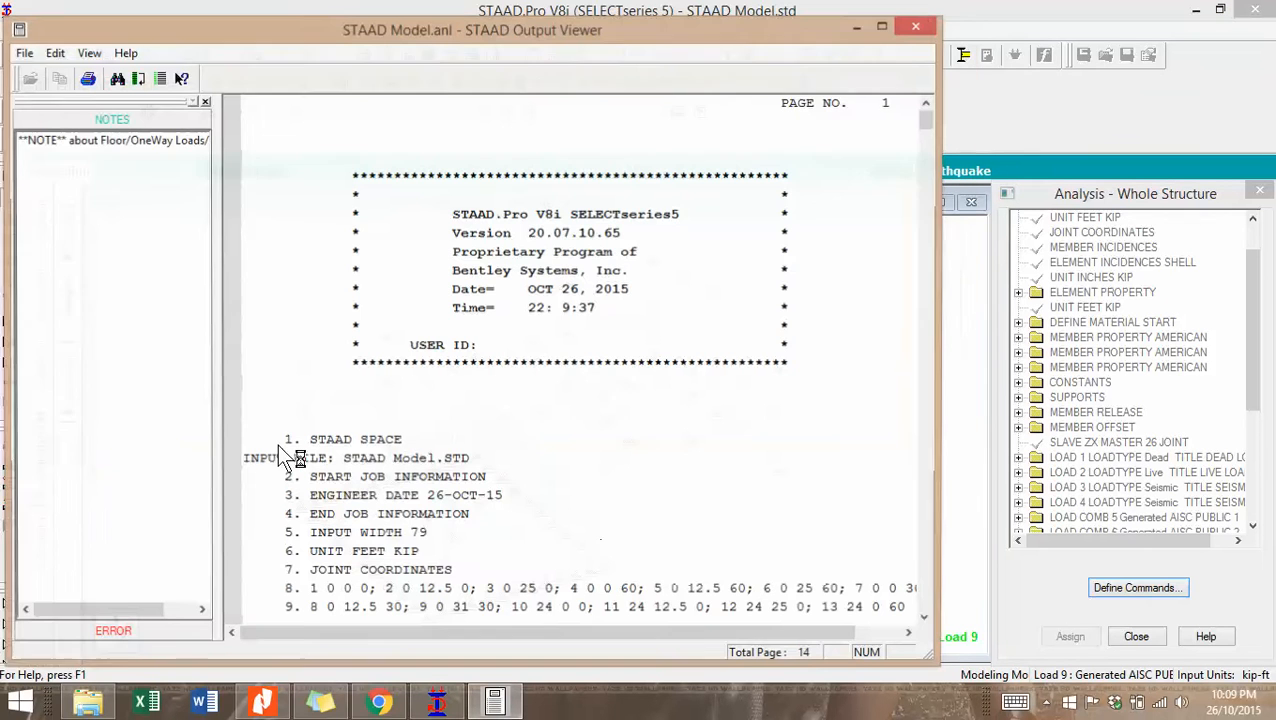
Examine the error list in the analysis output file, jump to the first error, and close the output viewer.
click(112, 634)
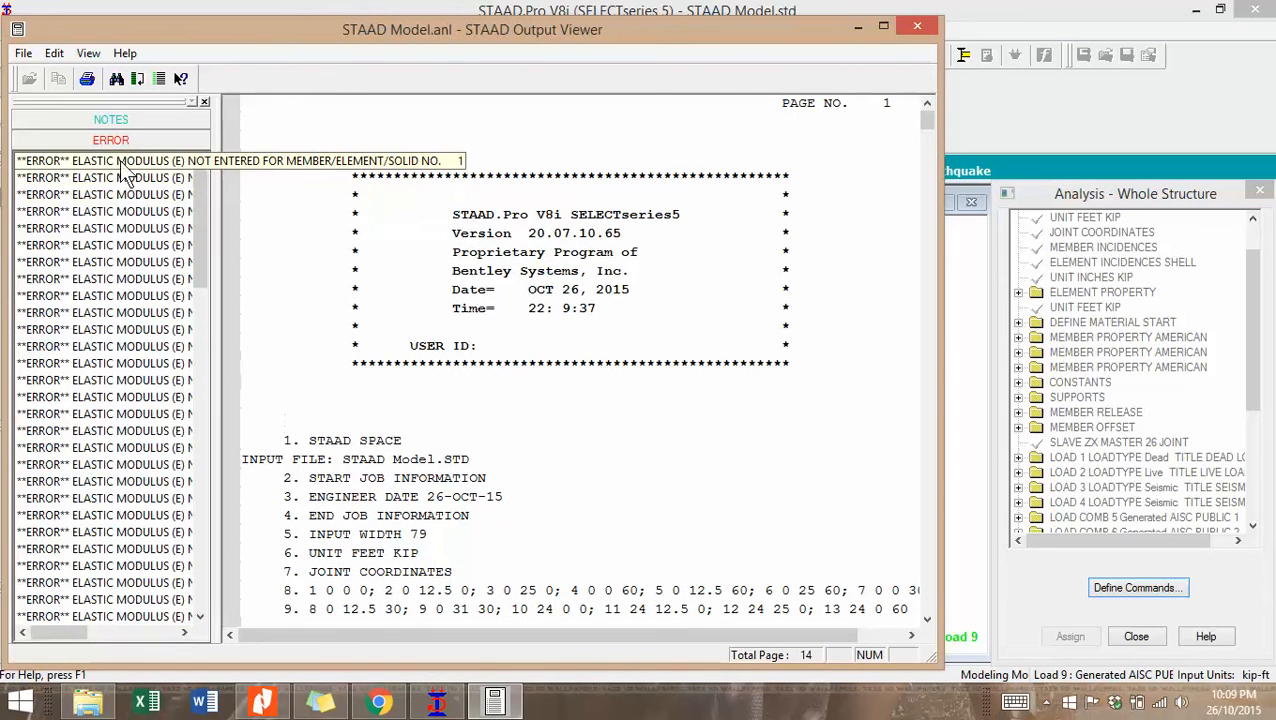
drag(216, 186, 457, 184)
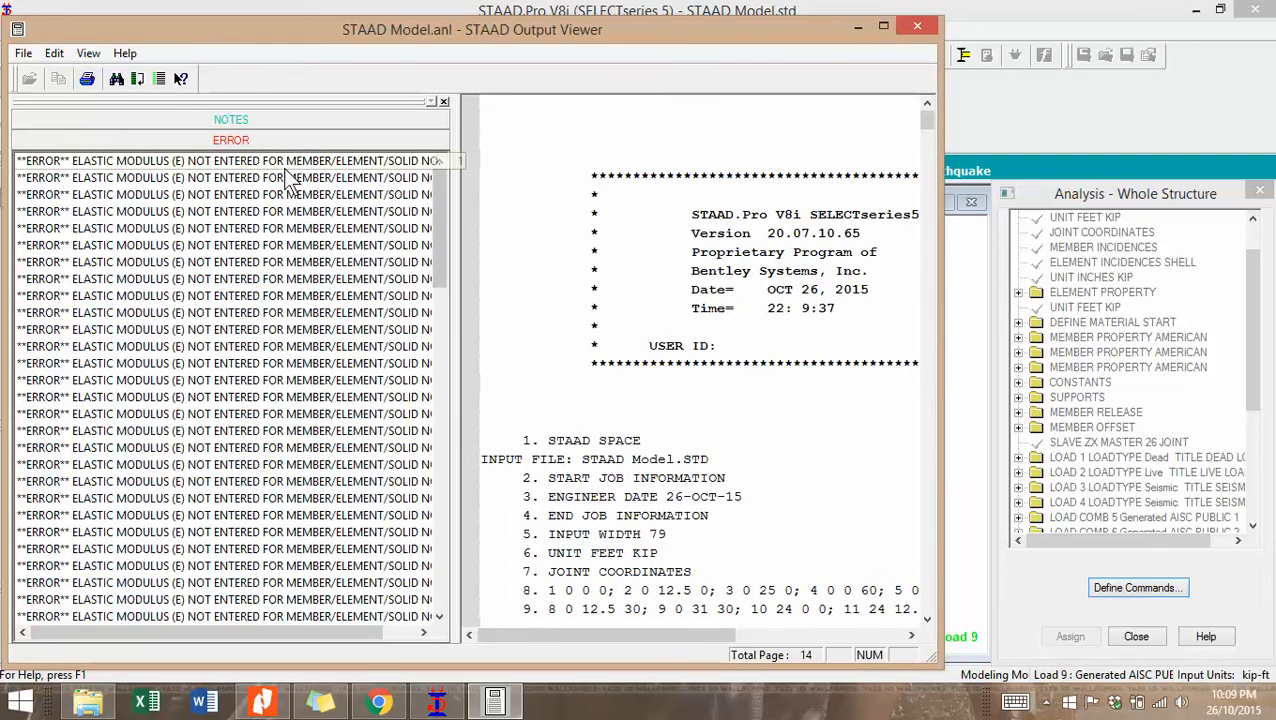
click(285, 161)
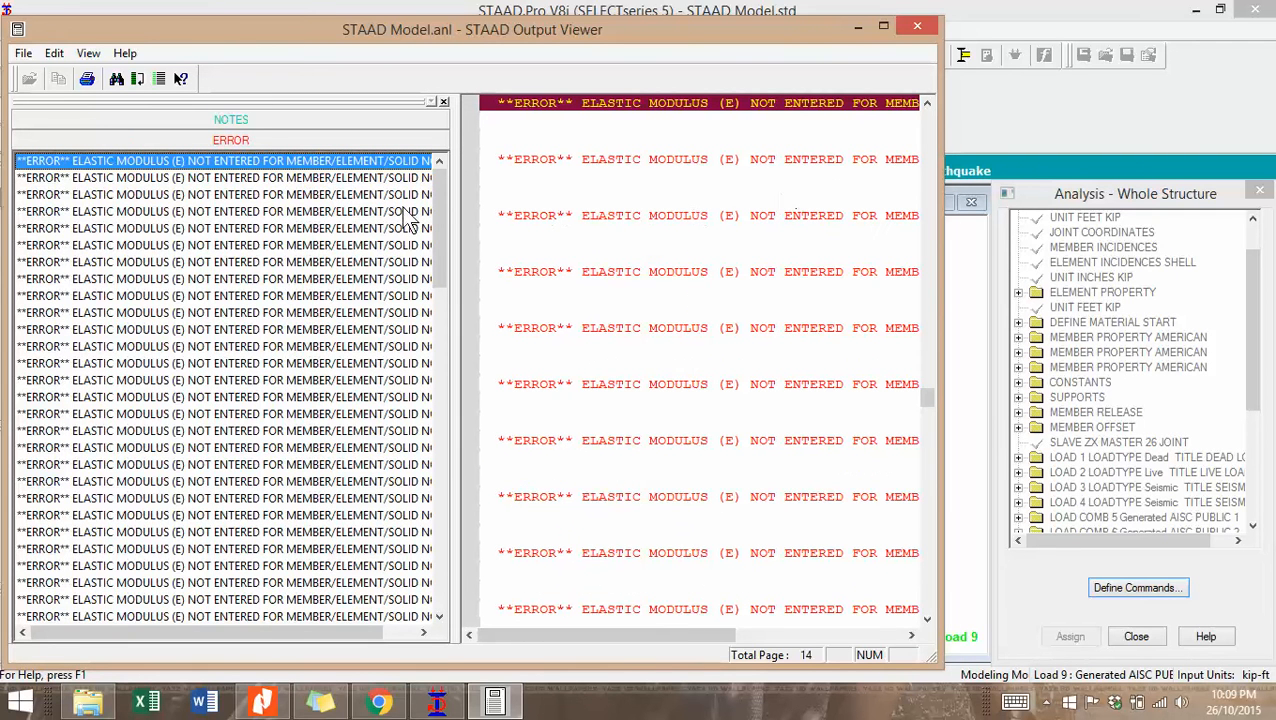
click(920, 27)
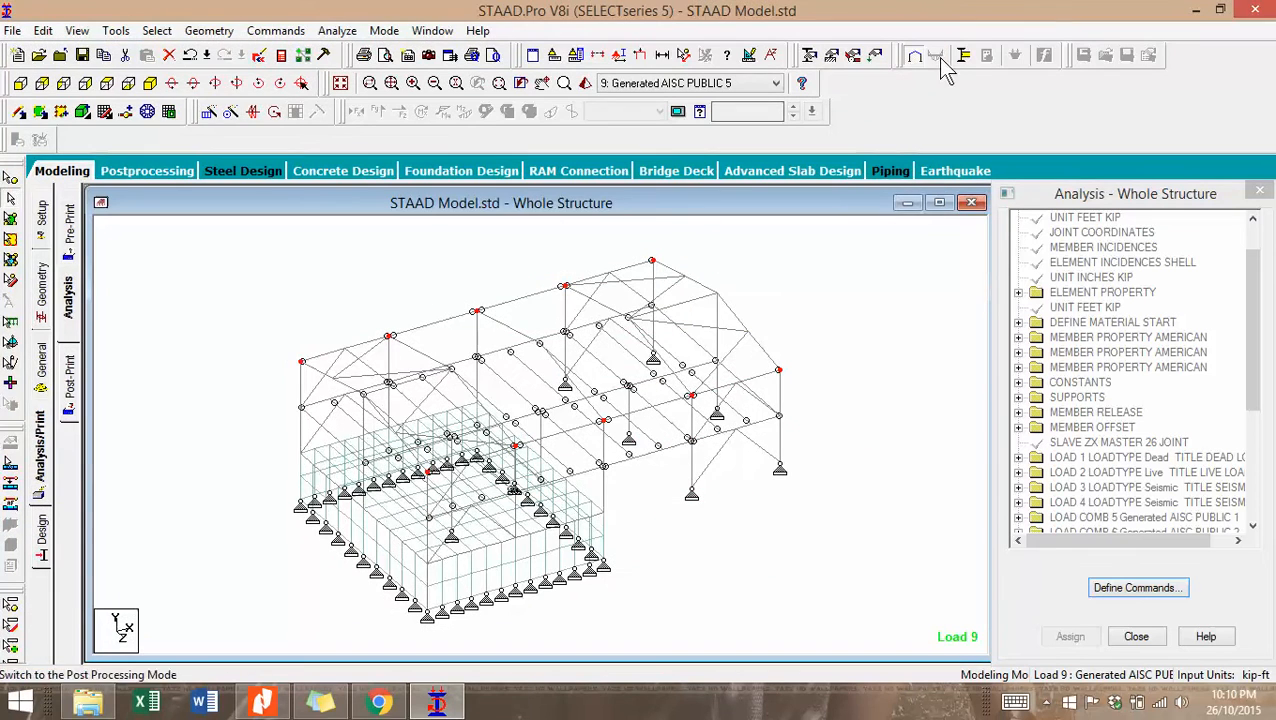
Open the whole-structure section properties and try to assign STEEL material to the members of section W10X100.
click(810, 58)
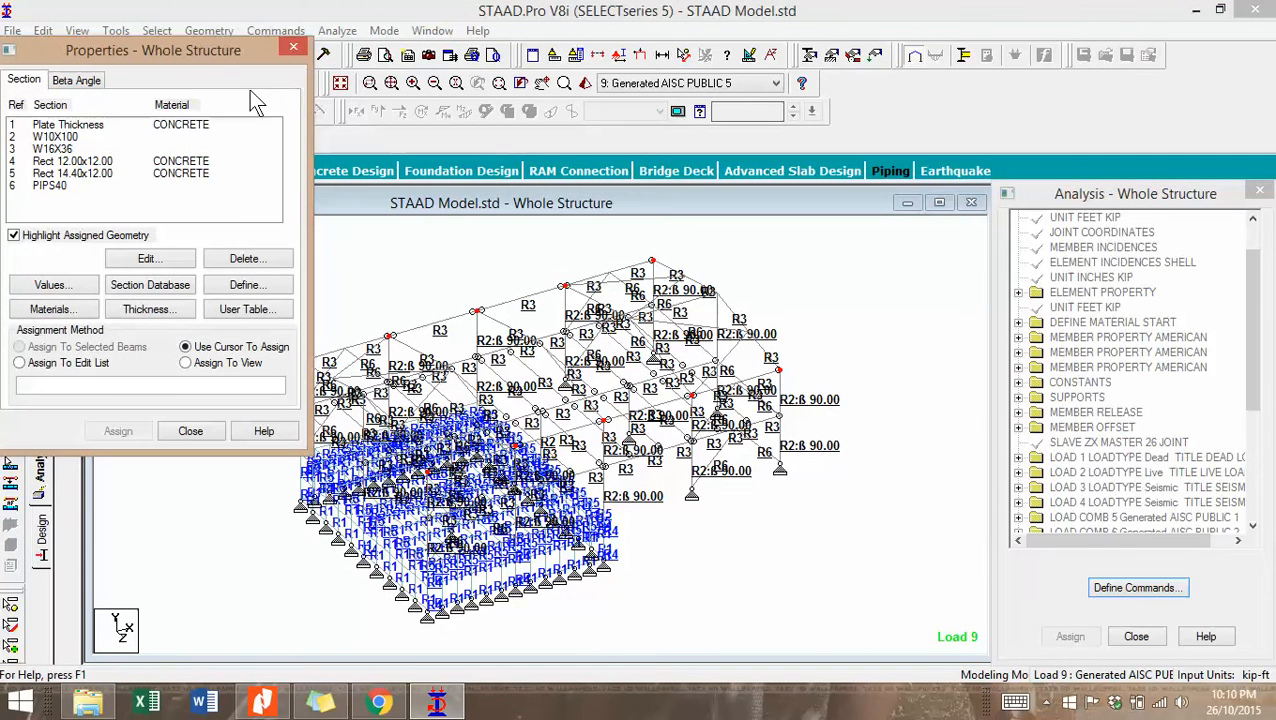
click(60, 137)
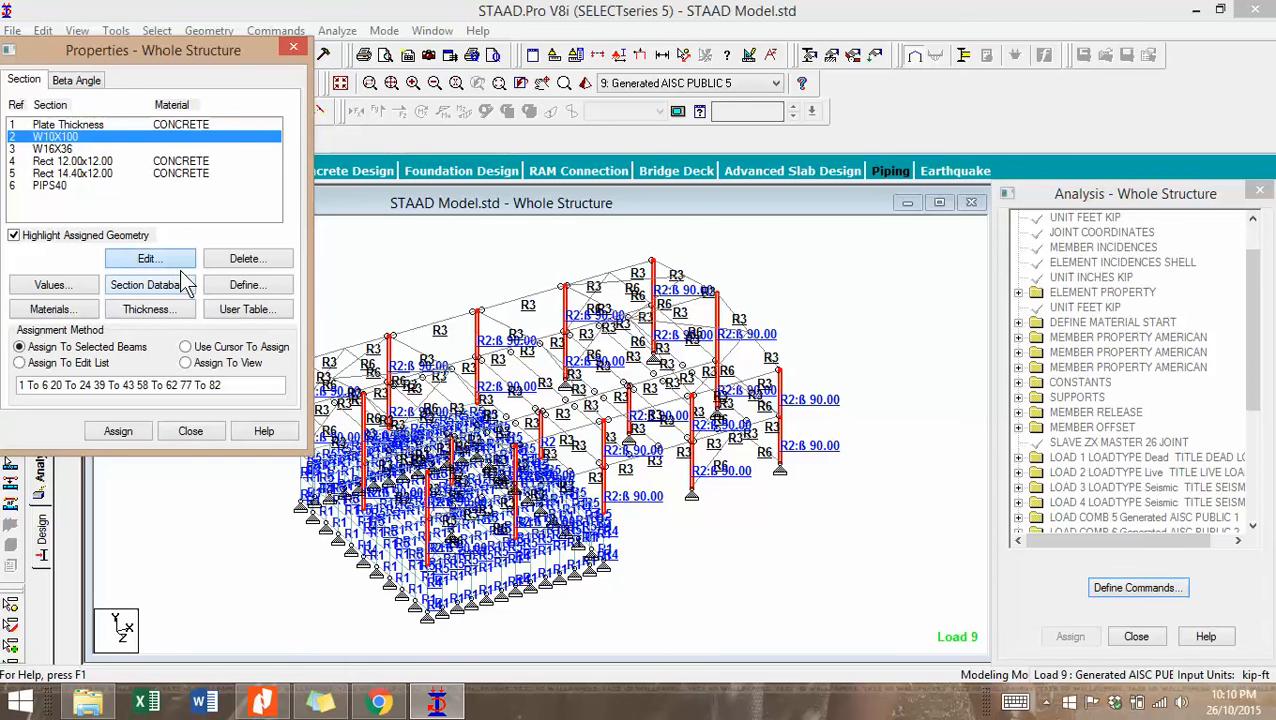
click(168, 286)
click(614, 367)
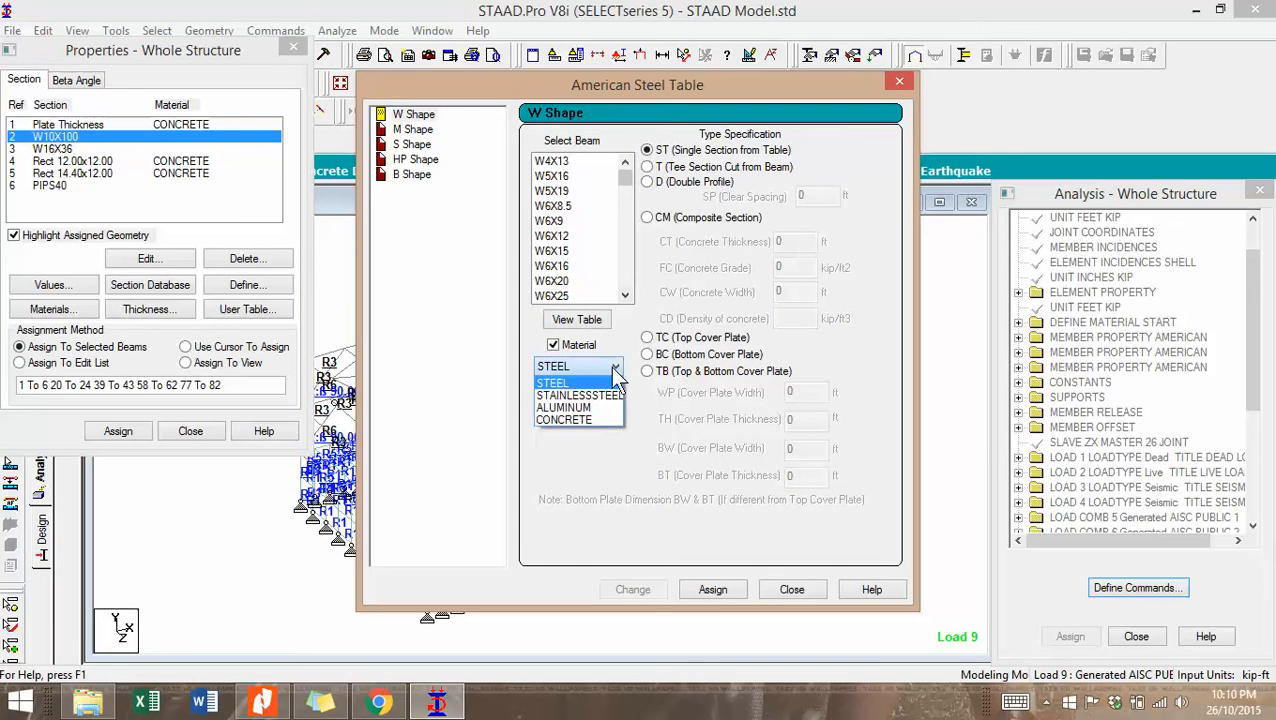
click(597, 383)
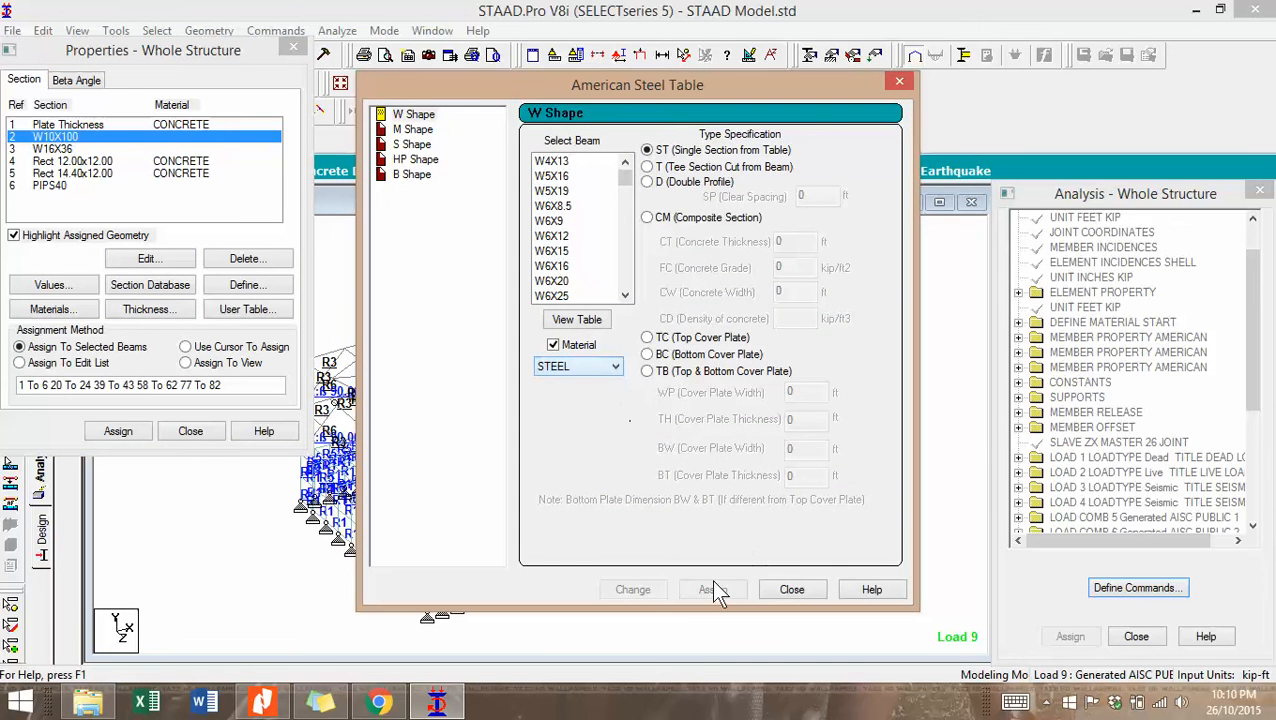
click(776, 589)
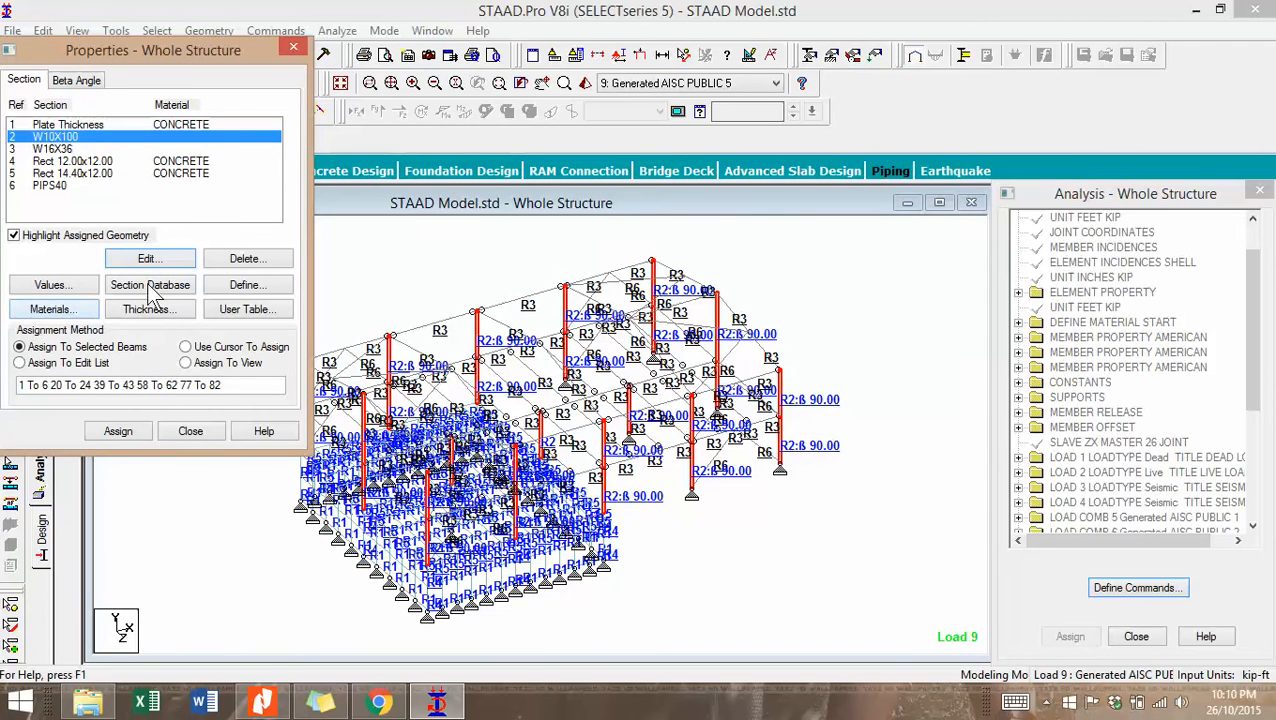
Reassign the W10X100 members their W10X100 section from the American steel table with STEEL as the material.
drag(187, 52, 832, 40)
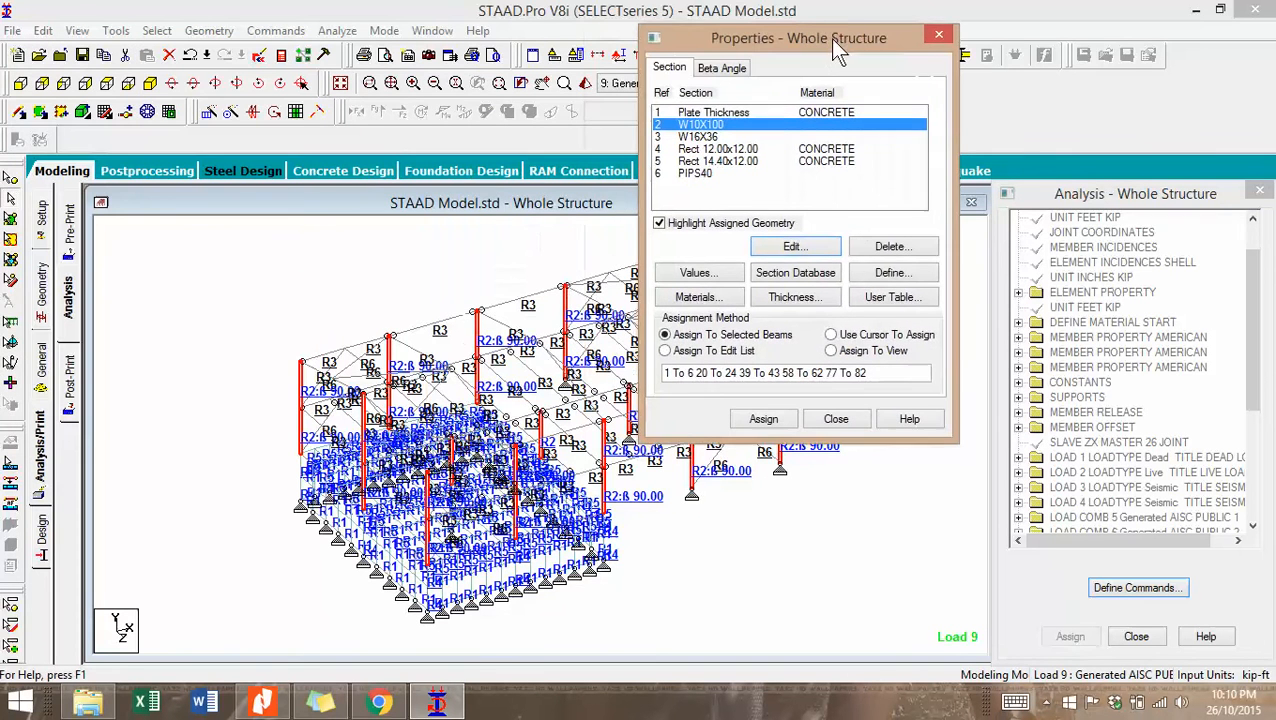
click(820, 246)
drag(628, 187, 636, 214)
mouse_move(637, 220)
mouse_down()
mouse_move(637, 172)
mouse_move(637, 200)
mouse_up()
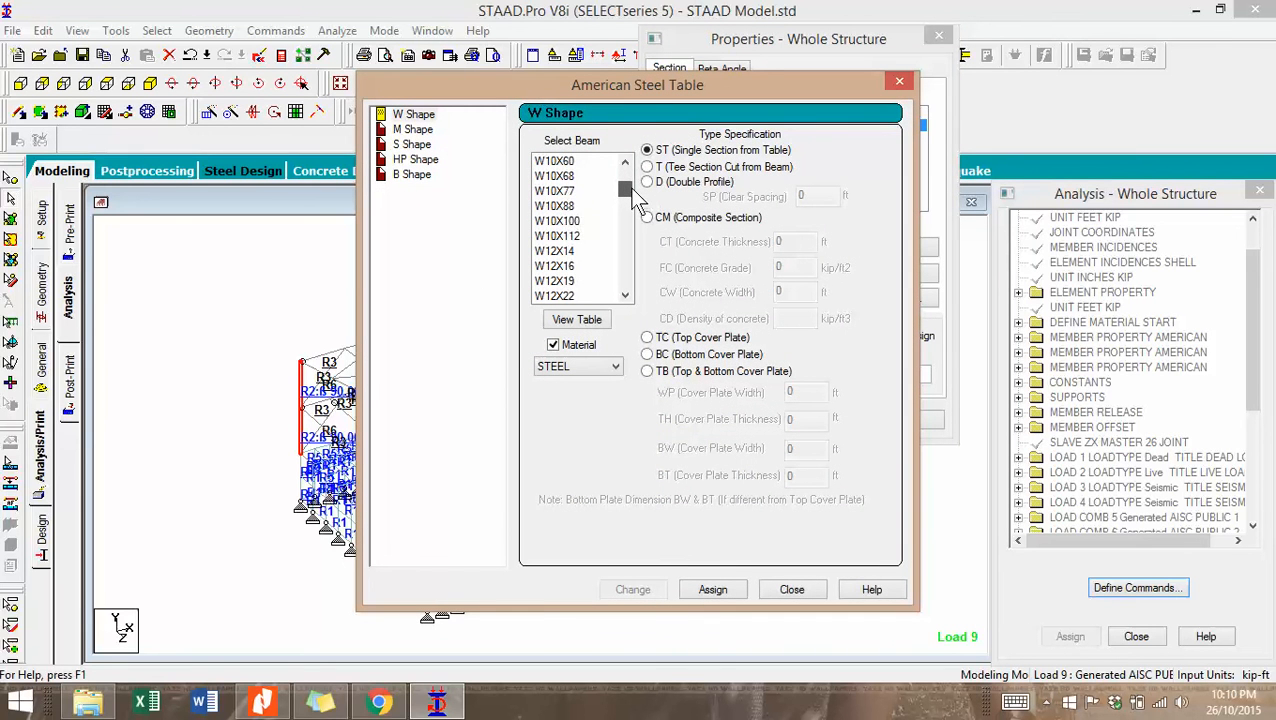
click(558, 221)
click(711, 592)
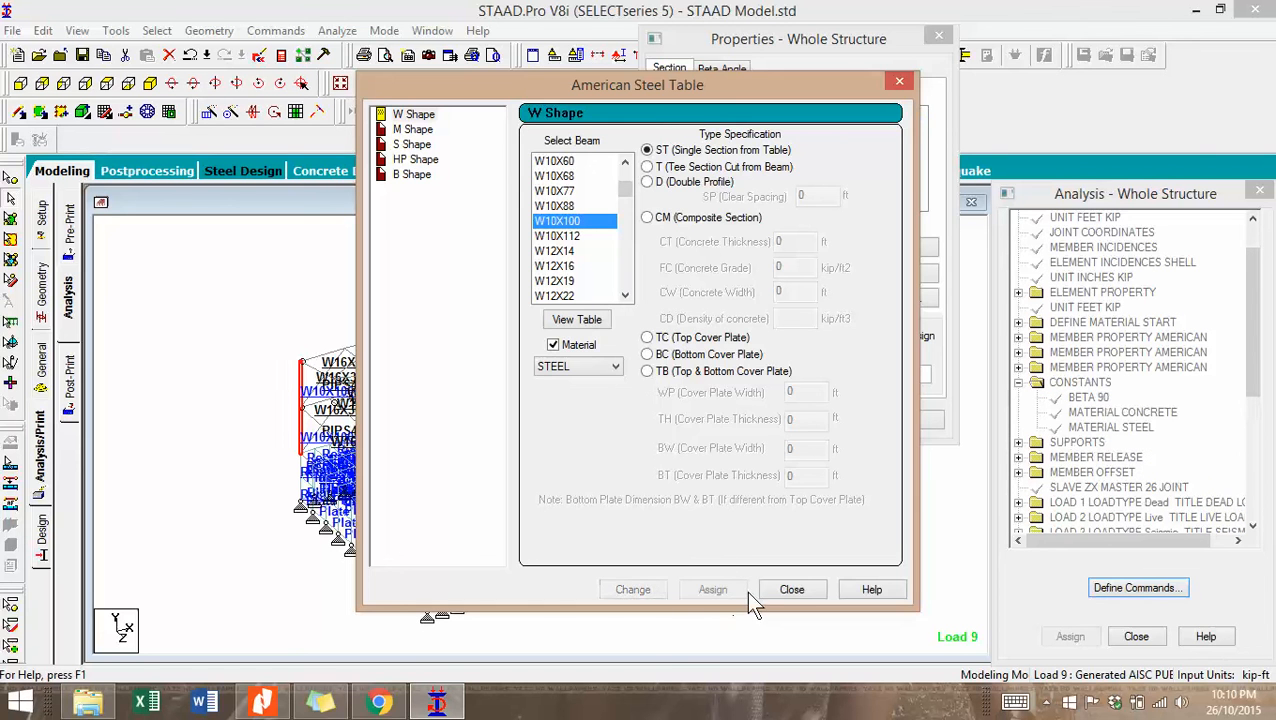
click(790, 590)
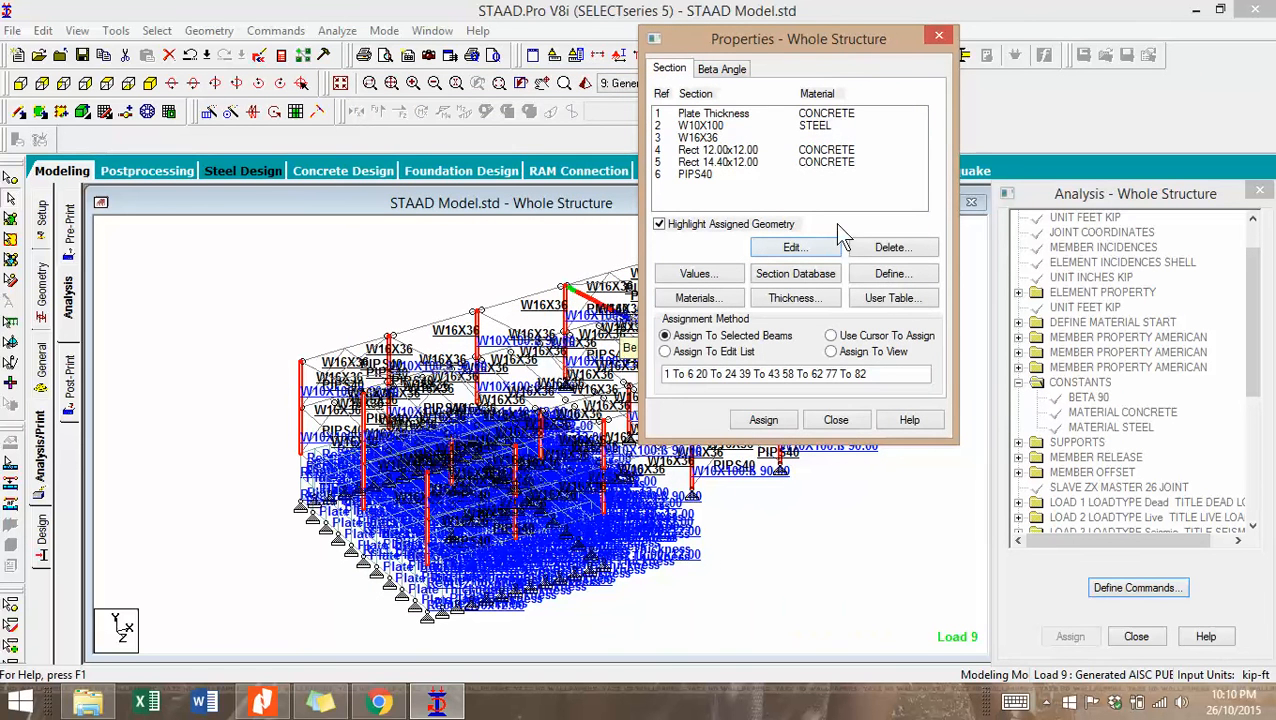
Reassign the W16X36 members their W16X36 section with STEEL as the material.
click(820, 137)
click(775, 247)
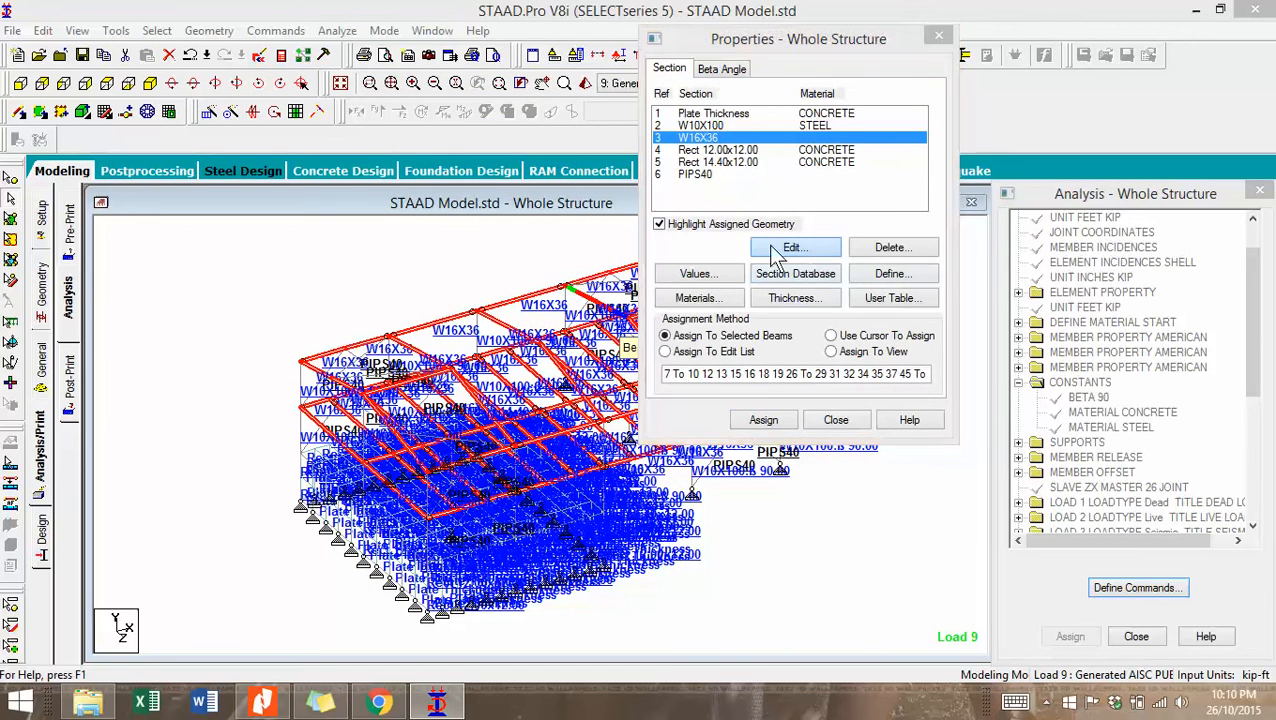
drag(631, 198, 638, 220)
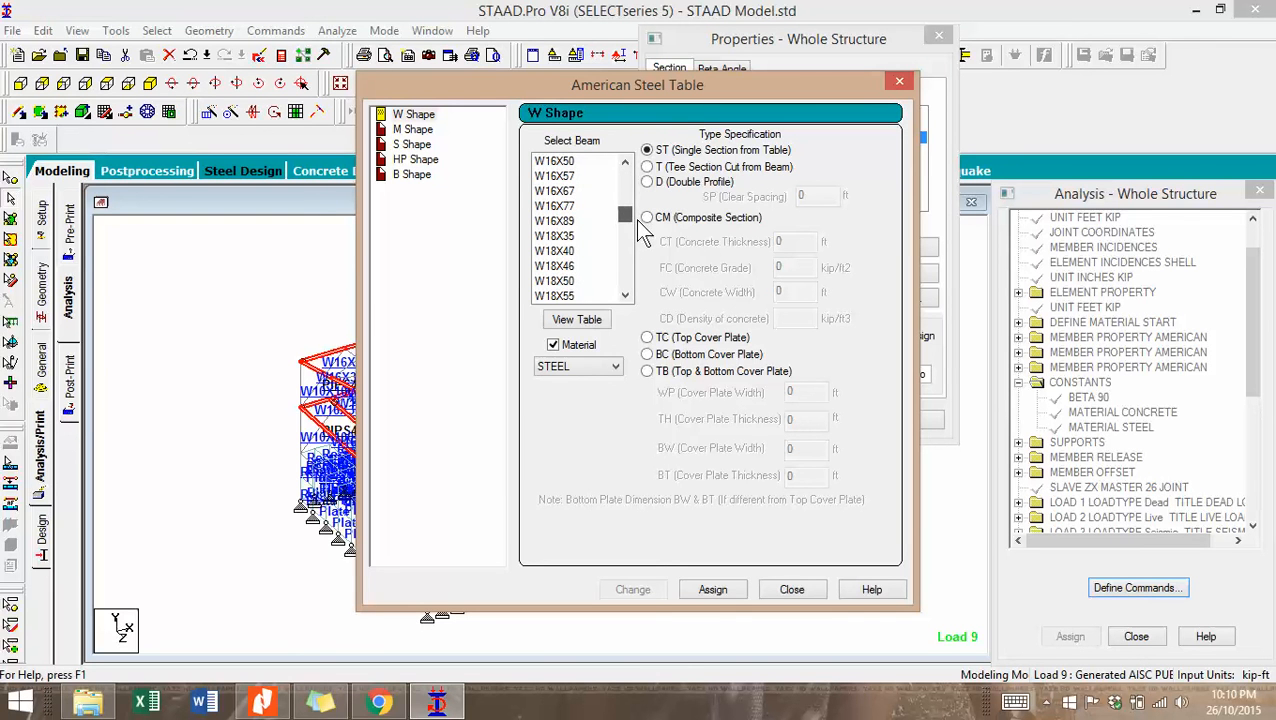
click(626, 161)
click(626, 161)
click(626, 161)
click(626, 161)
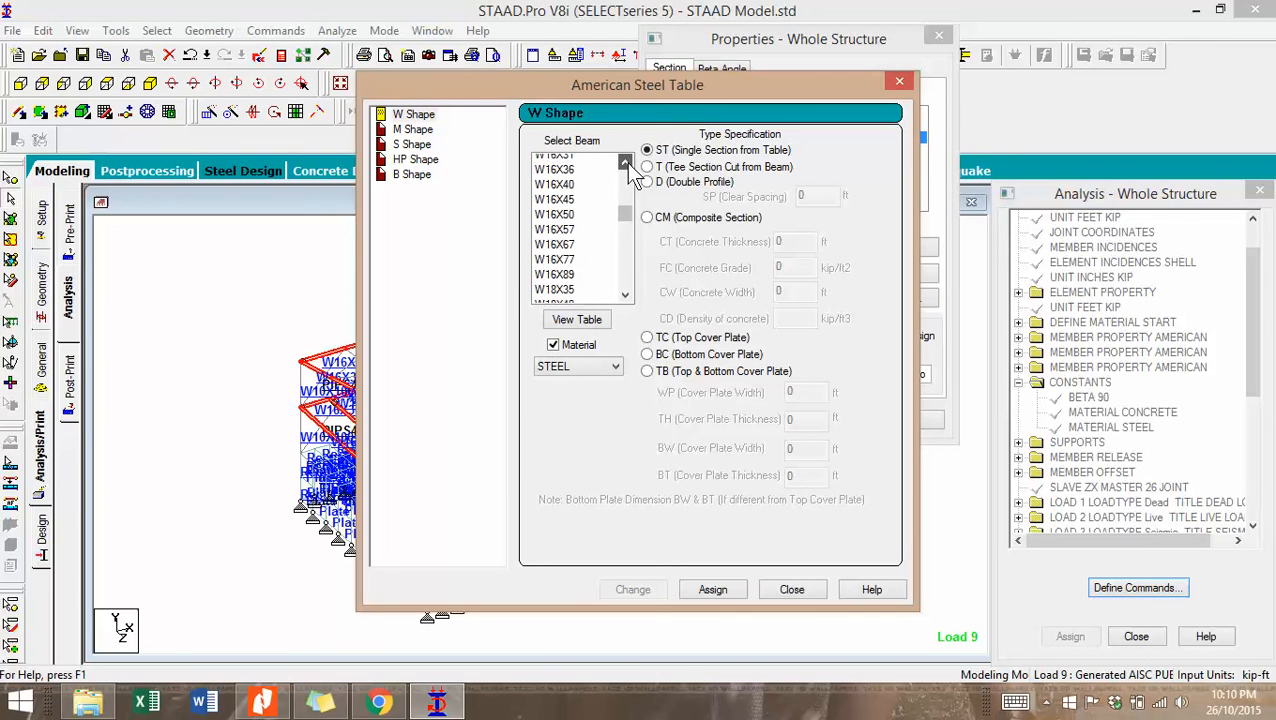
click(626, 161)
click(626, 161)
click(555, 206)
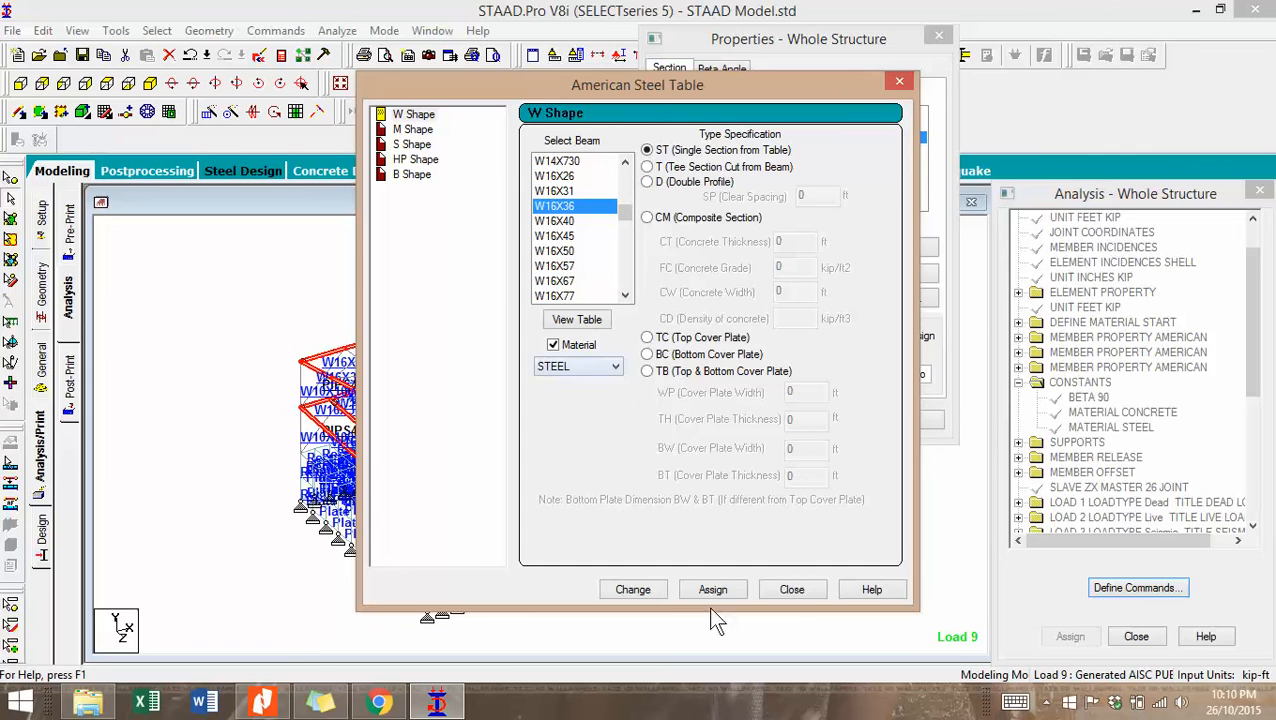
click(792, 589)
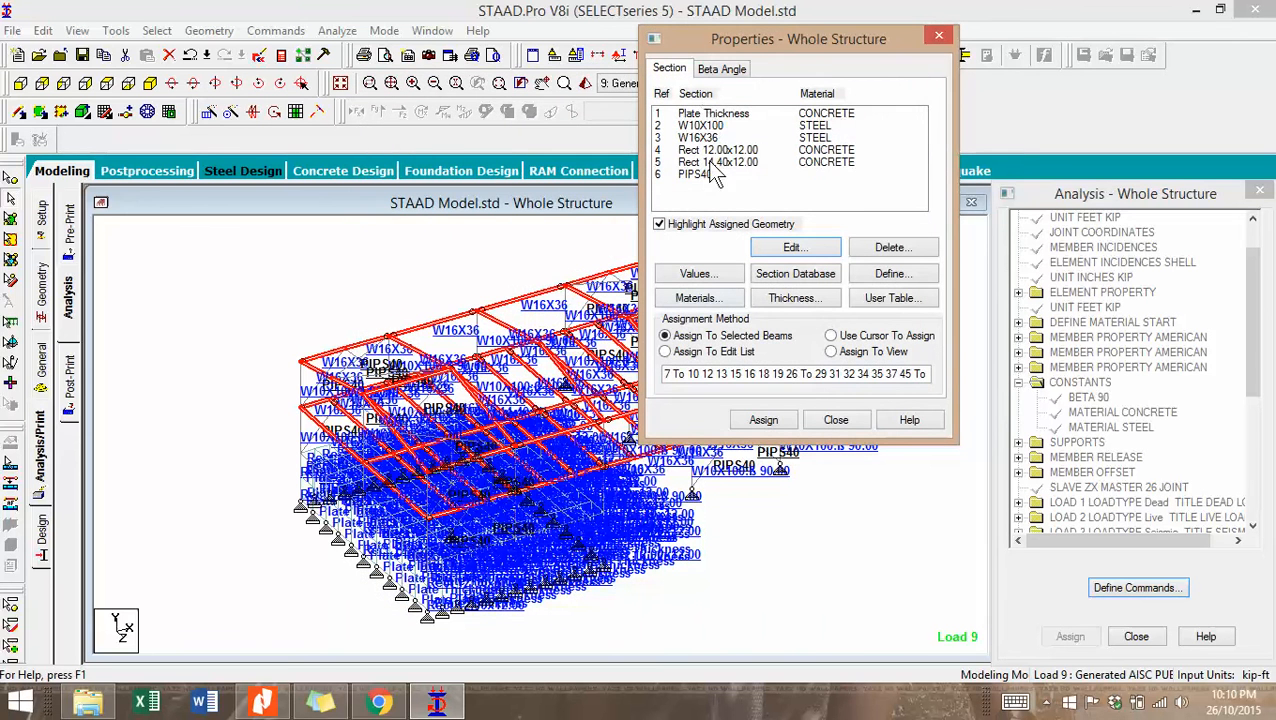
Assign STEEL material to the PIPS40 pipe bracing members and close the section properties.
click(710, 174)
click(796, 273)
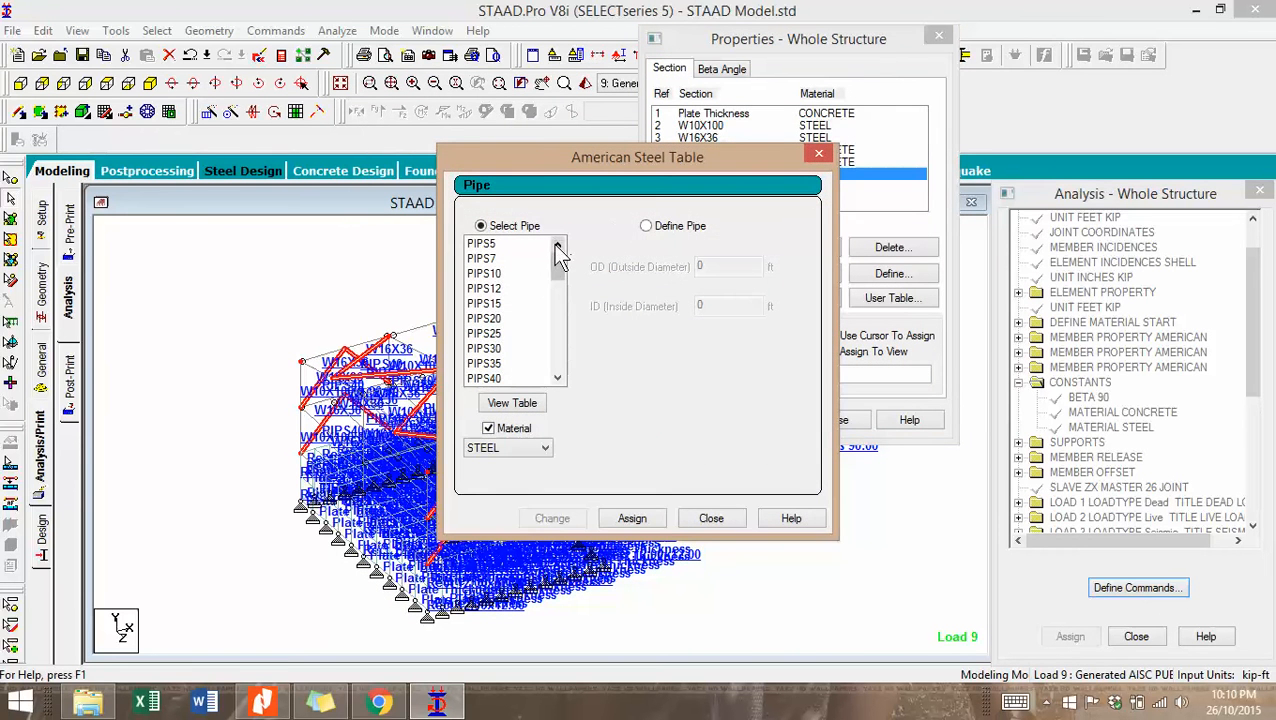
click(510, 379)
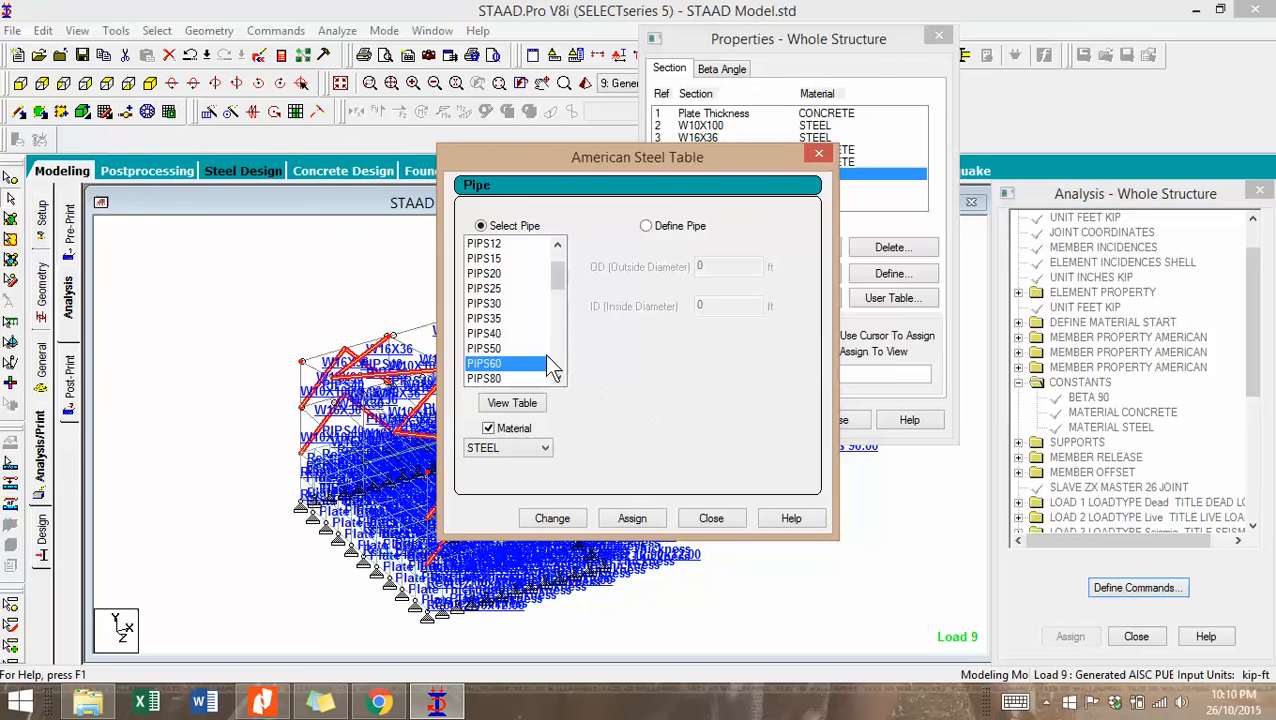
scroll(505, 345, down, 1)
click(712, 519)
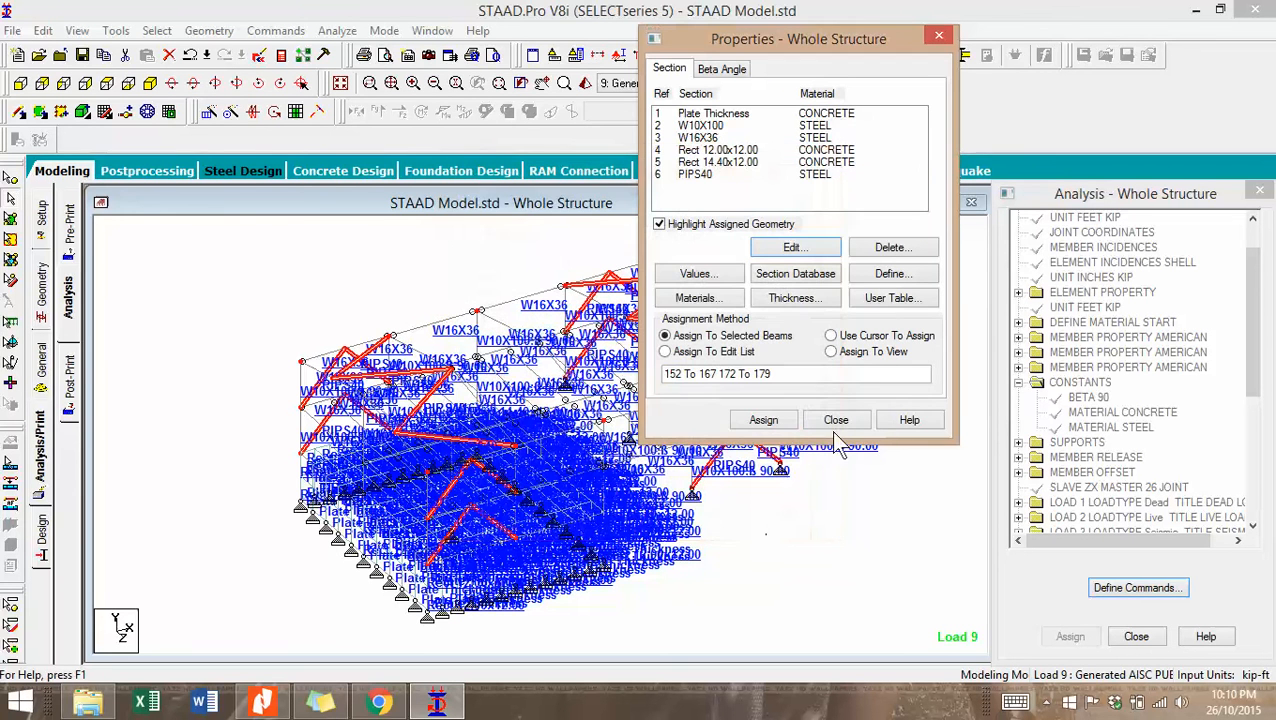
click(836, 420)
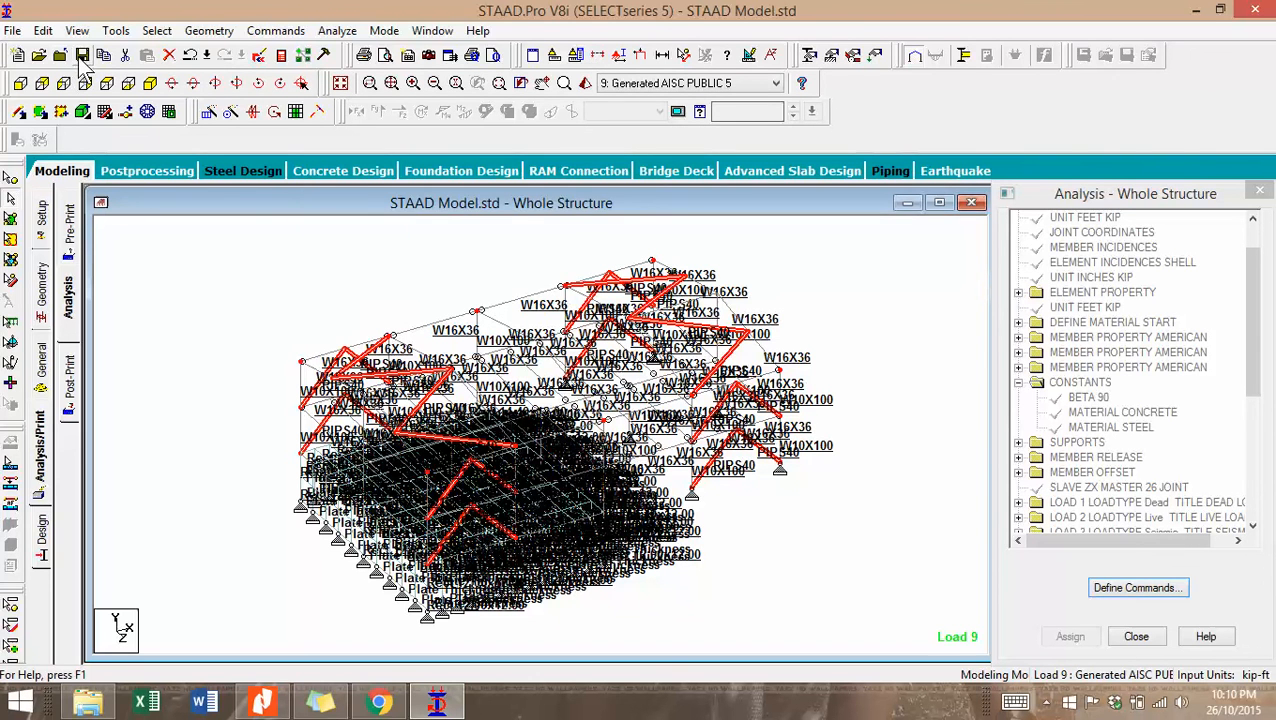
Save the model and run the analysis again.
click(82, 58)
click(533, 377)
click(337, 31)
click(350, 49)
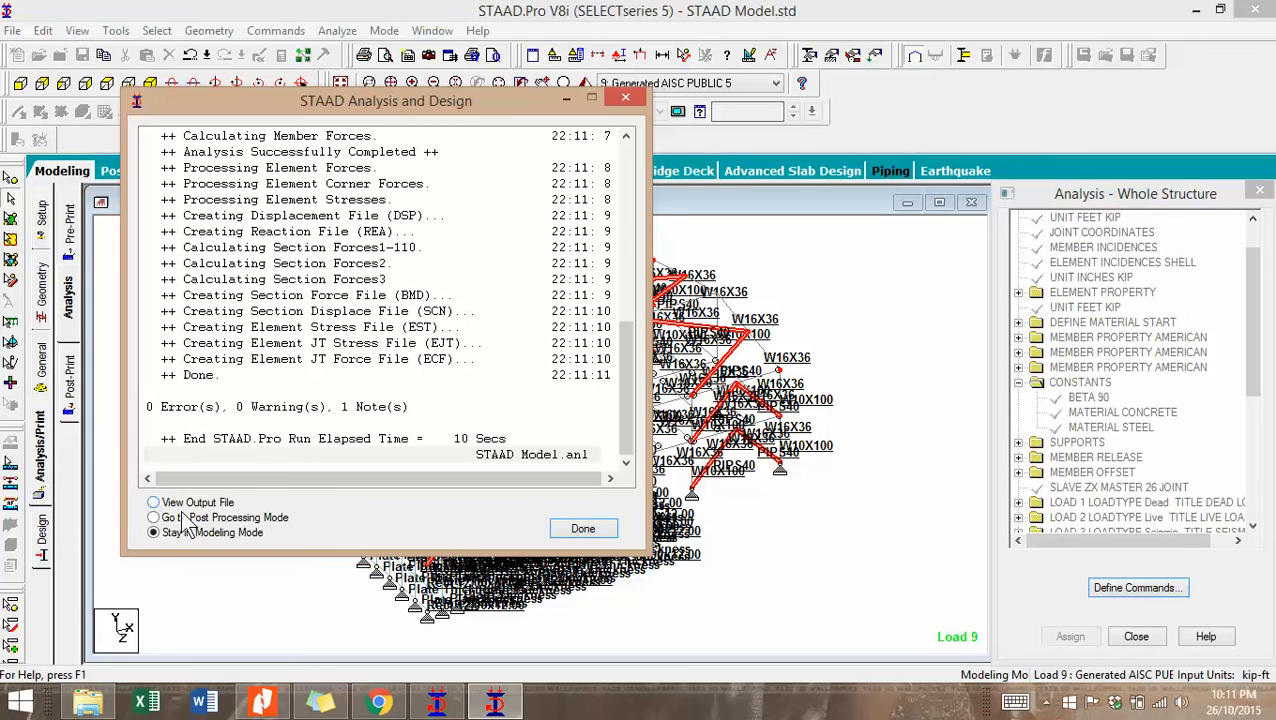
Go to post-processing mode with all load cases included in the results, and maximize the whole-structure view.
click(153, 517)
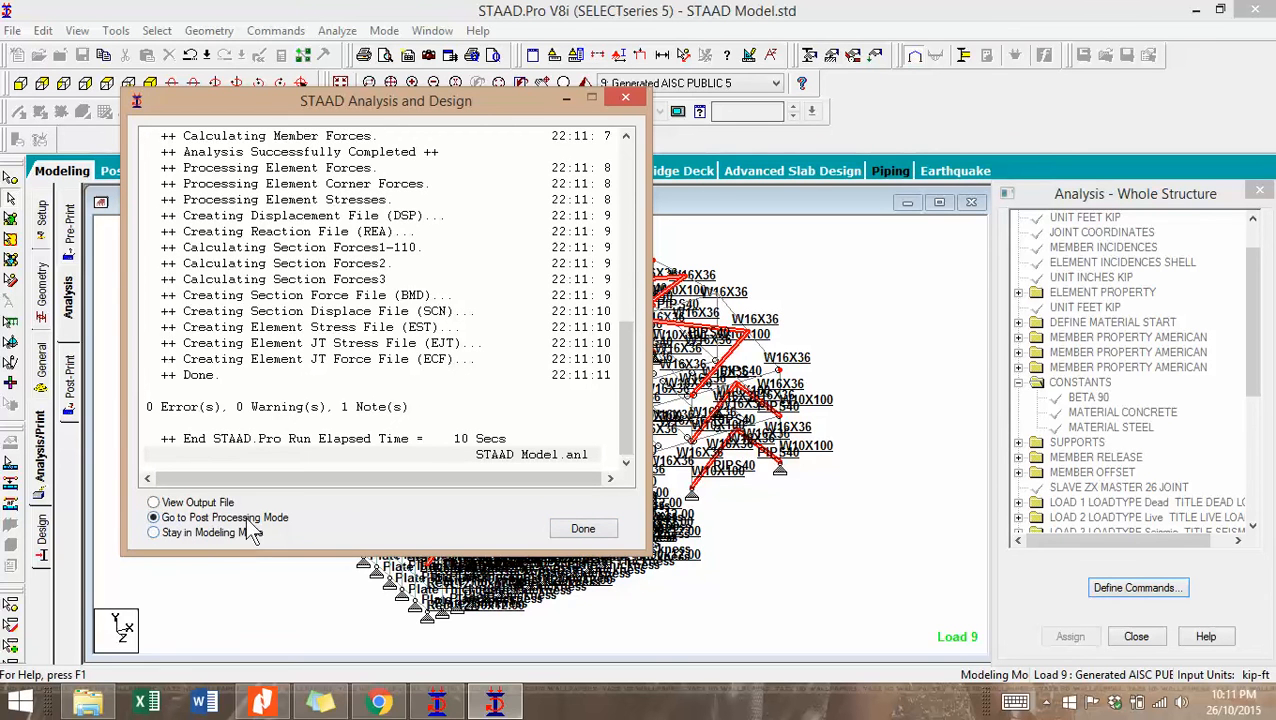
click(576, 528)
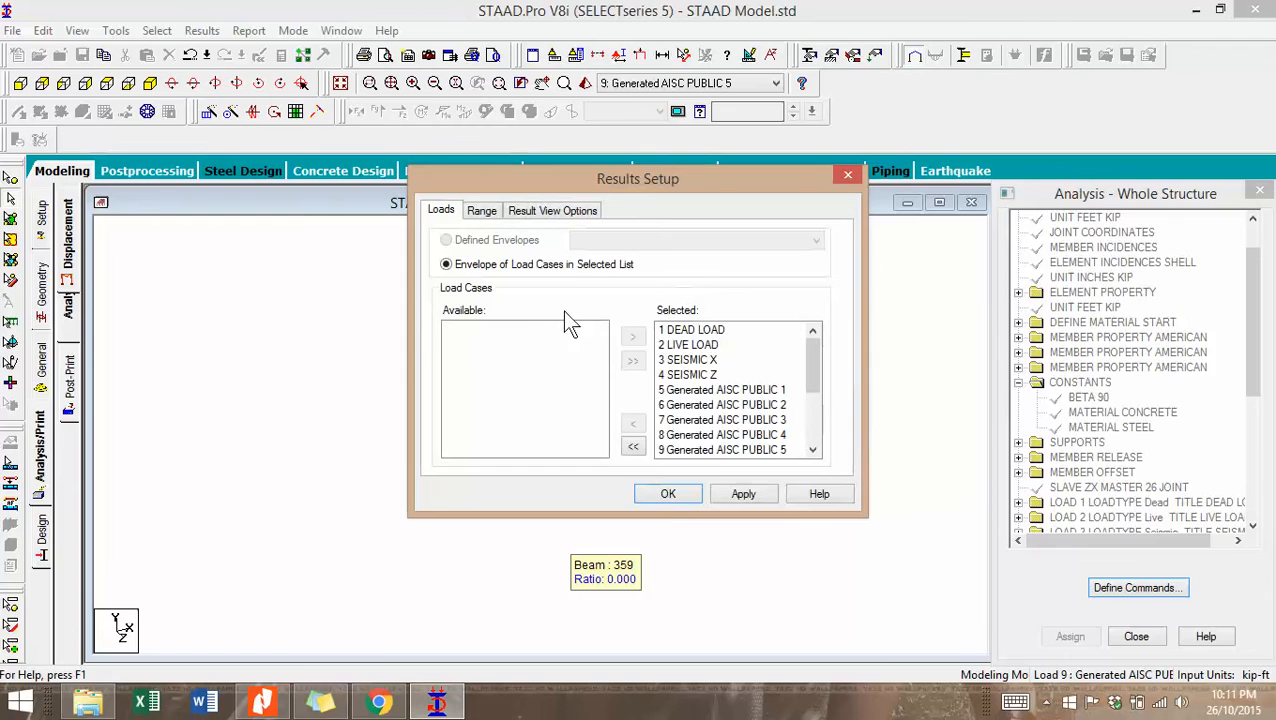
click(668, 494)
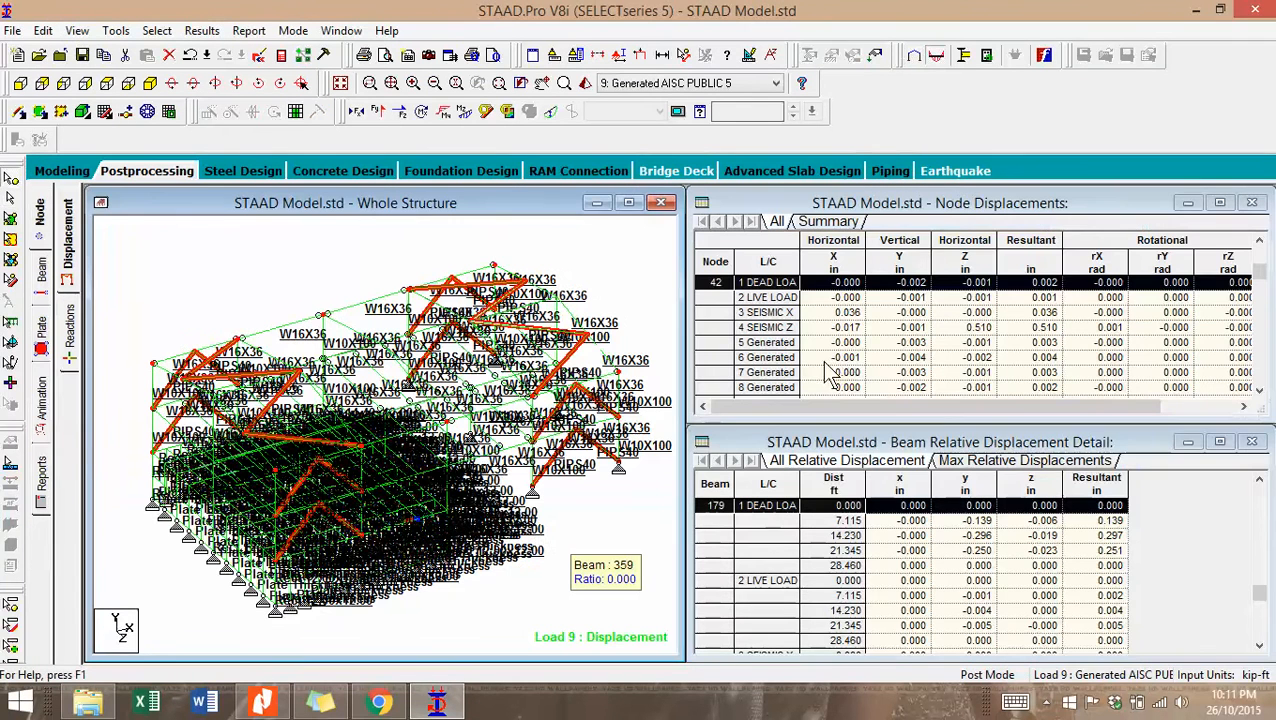
click(628, 203)
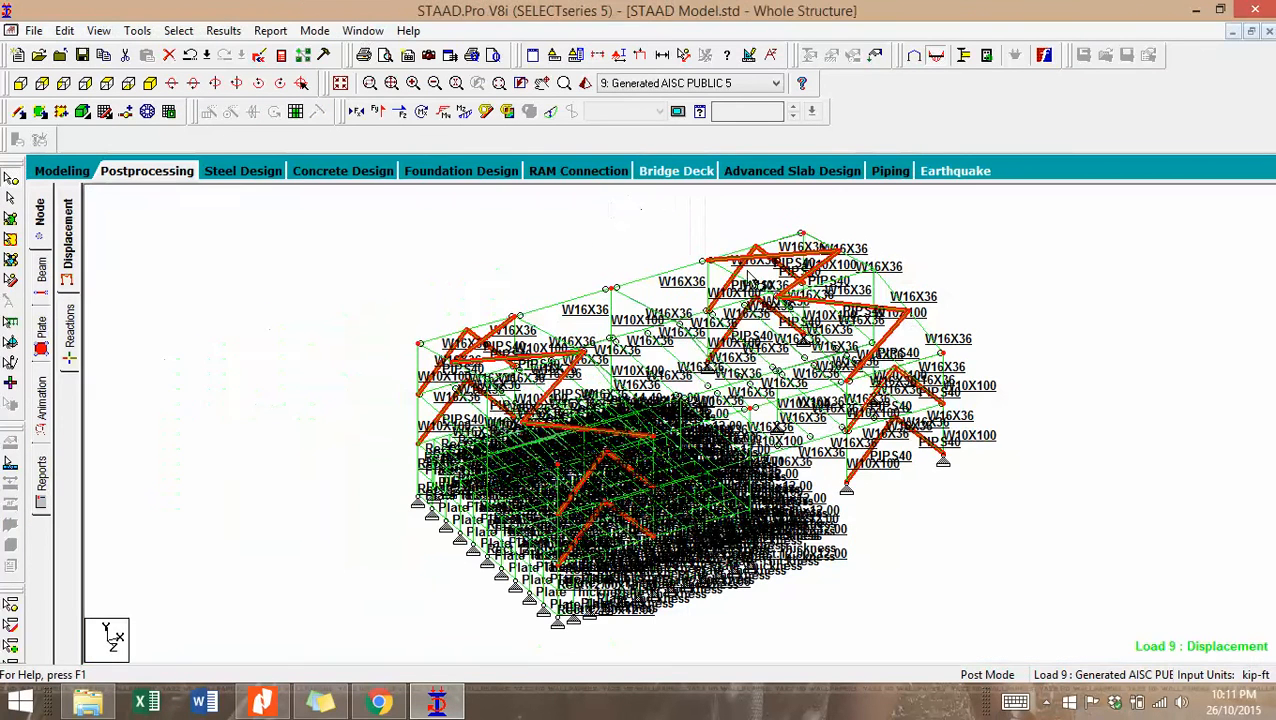
Review the structure, load, scale and label display settings, and turn off the diagram info display.
right_click(396, 306)
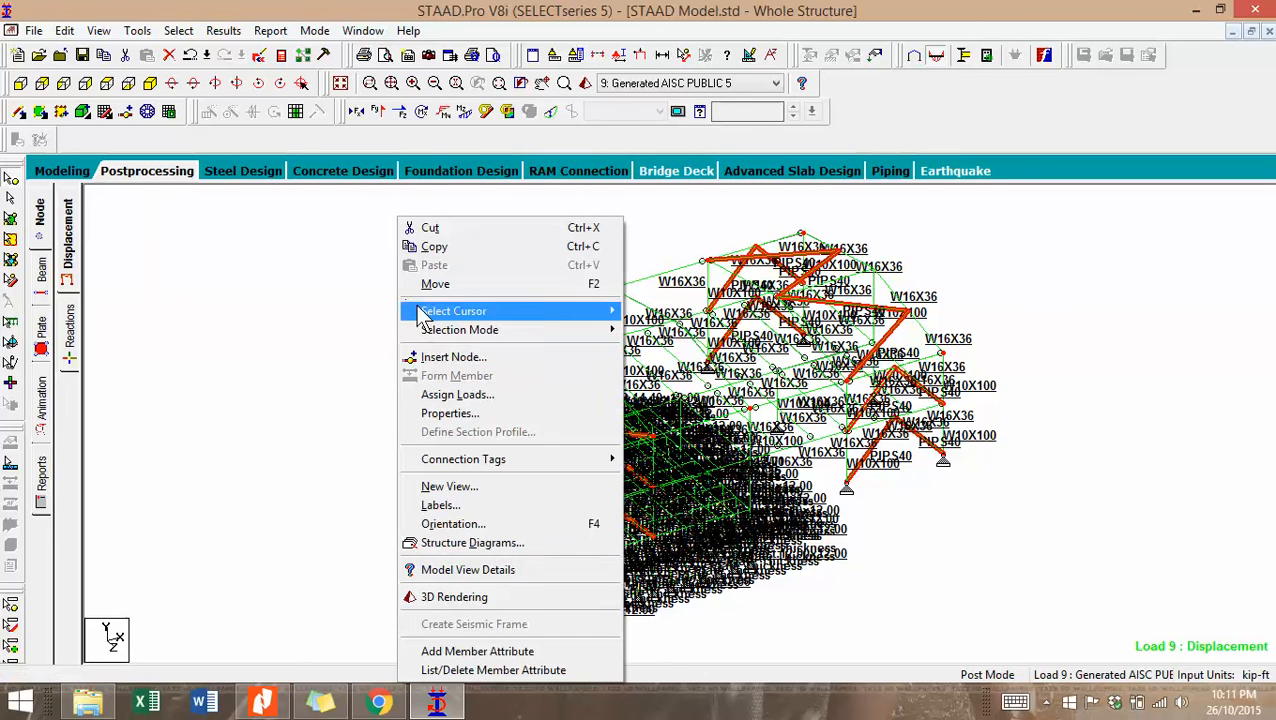
click(481, 504)
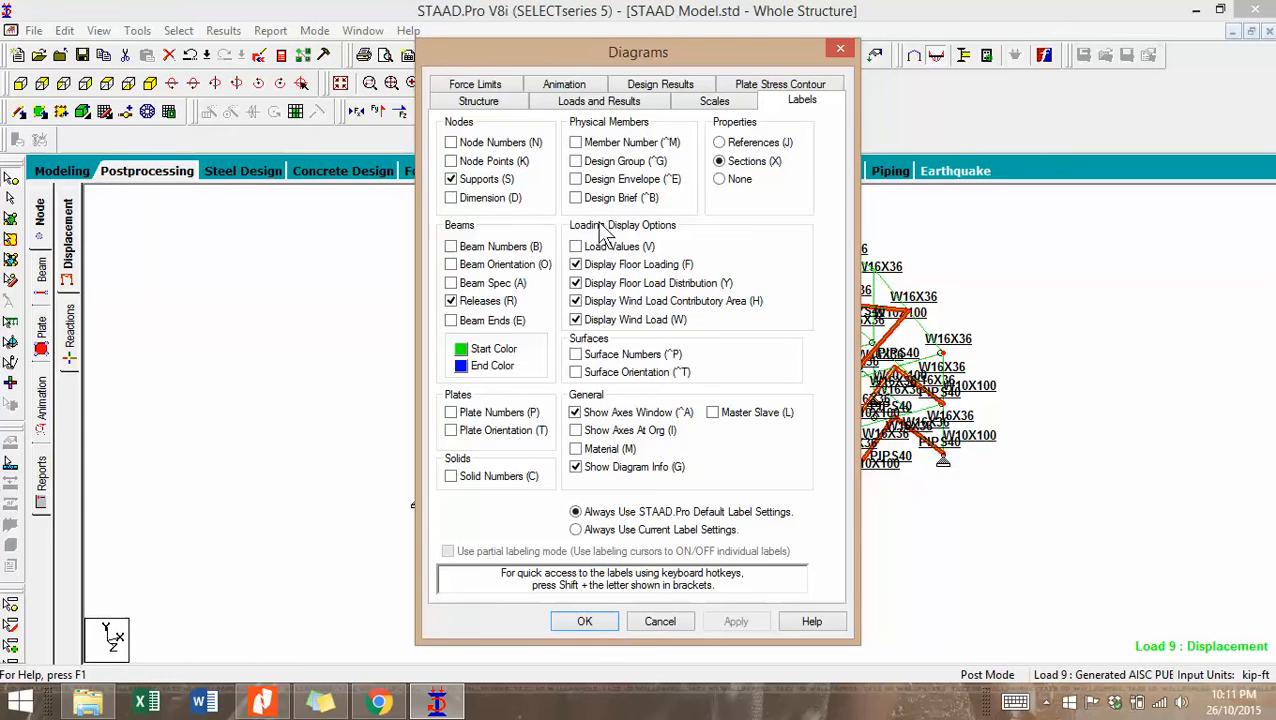
click(503, 100)
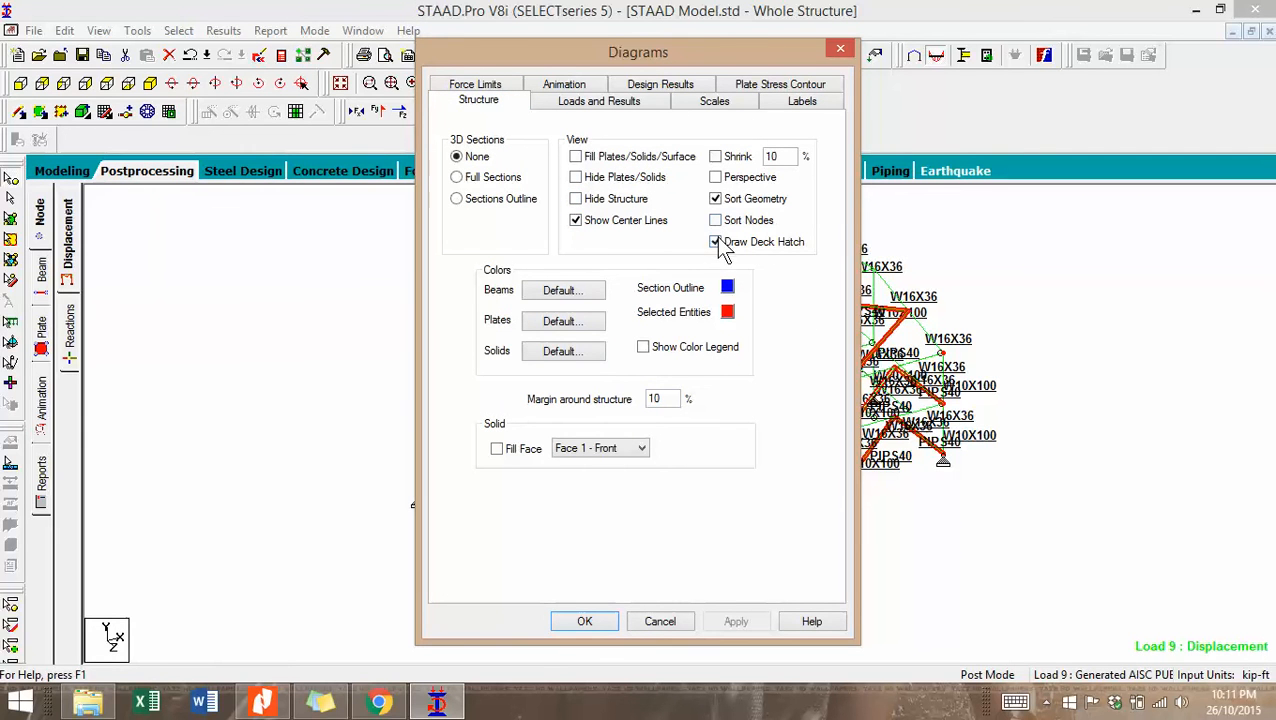
click(590, 102)
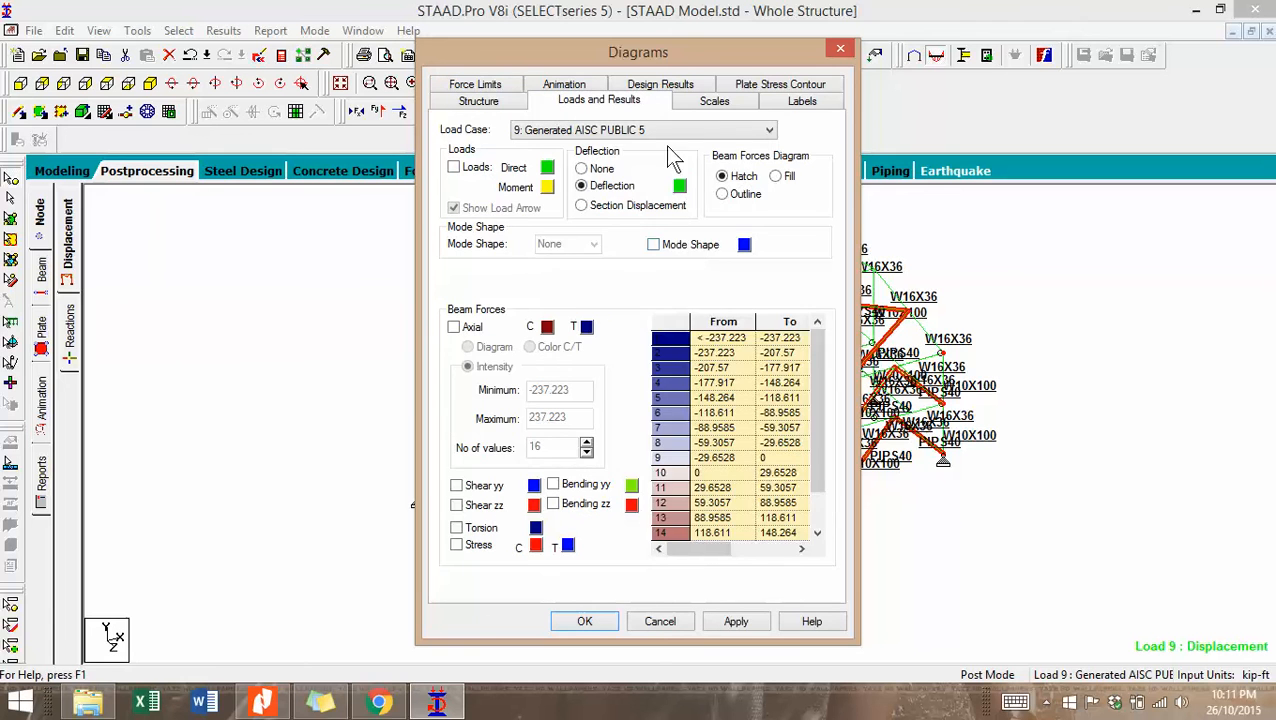
click(714, 102)
click(800, 102)
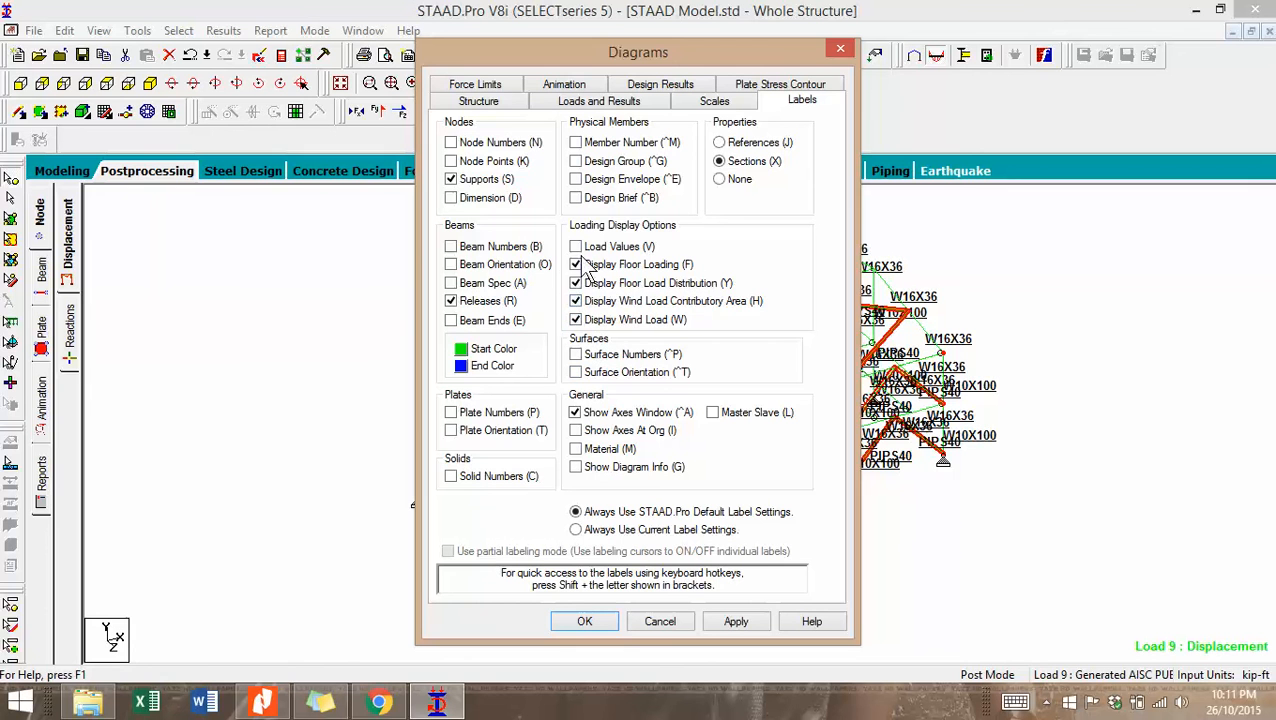
click(585, 621)
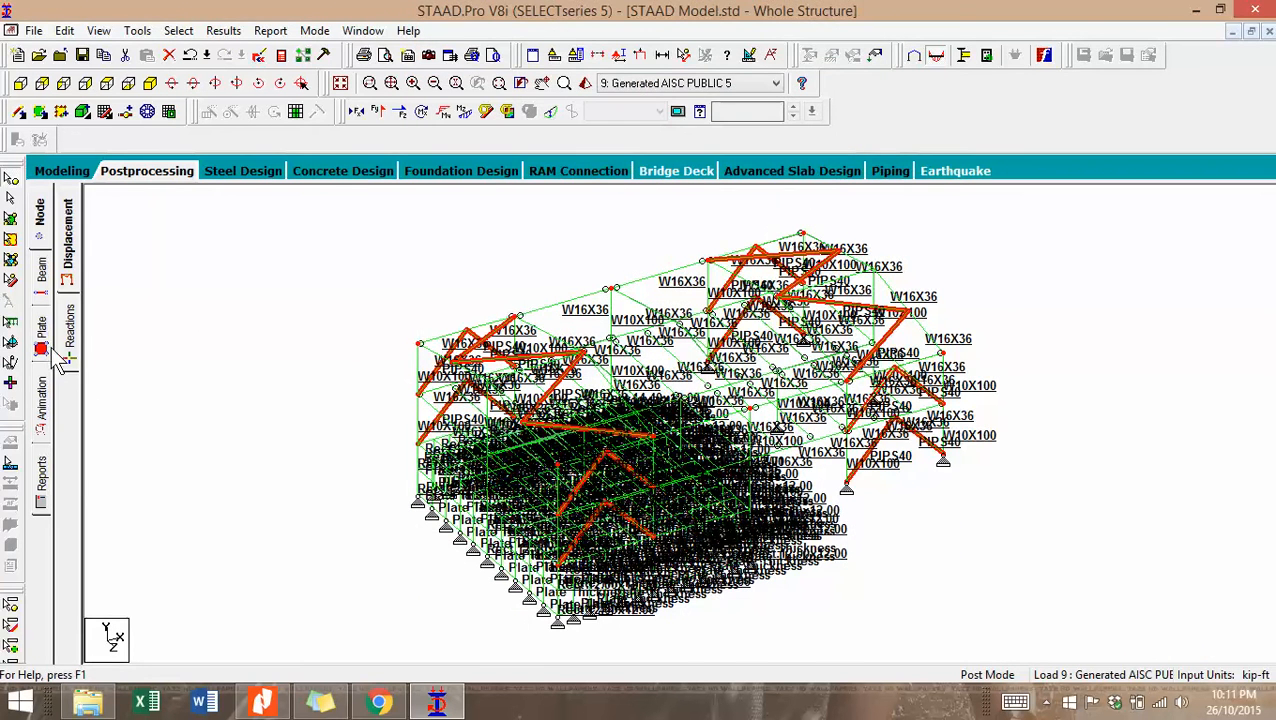
Animate the whole structure's deflection under load case 9: Generated AISC PUBLIC 5, and end the animation.
click(45, 338)
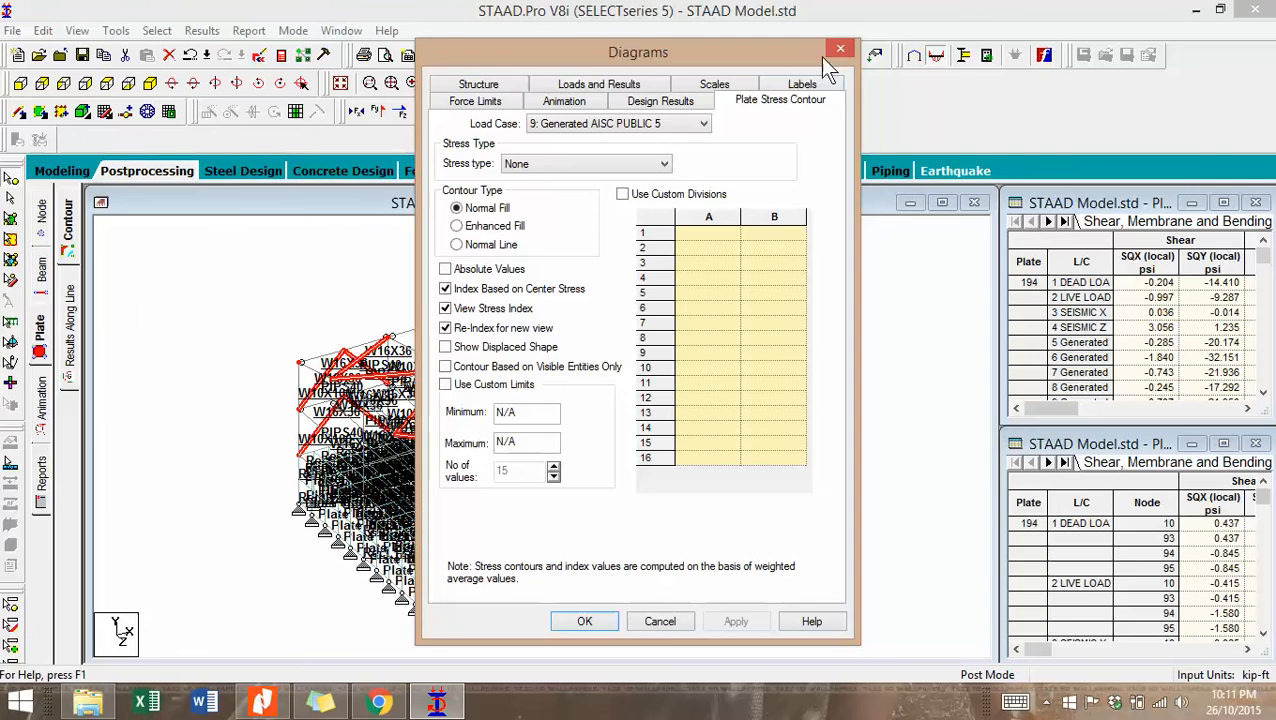
click(42, 410)
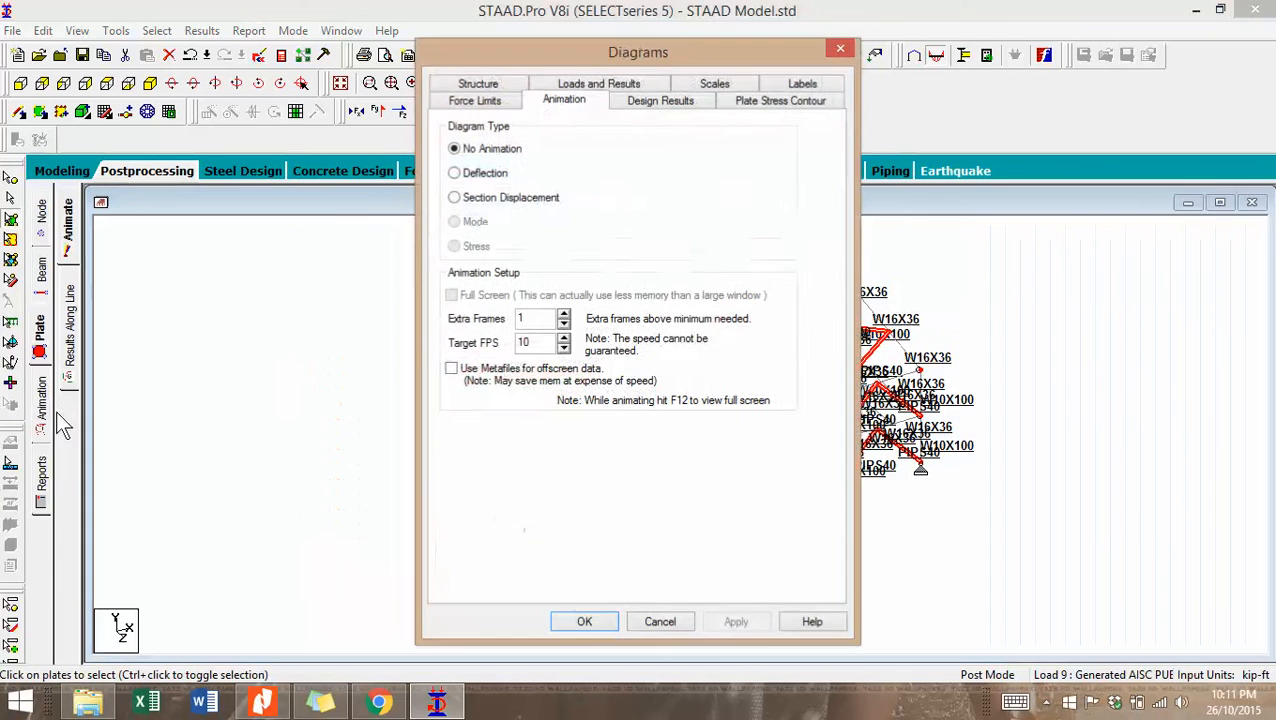
click(456, 174)
click(584, 623)
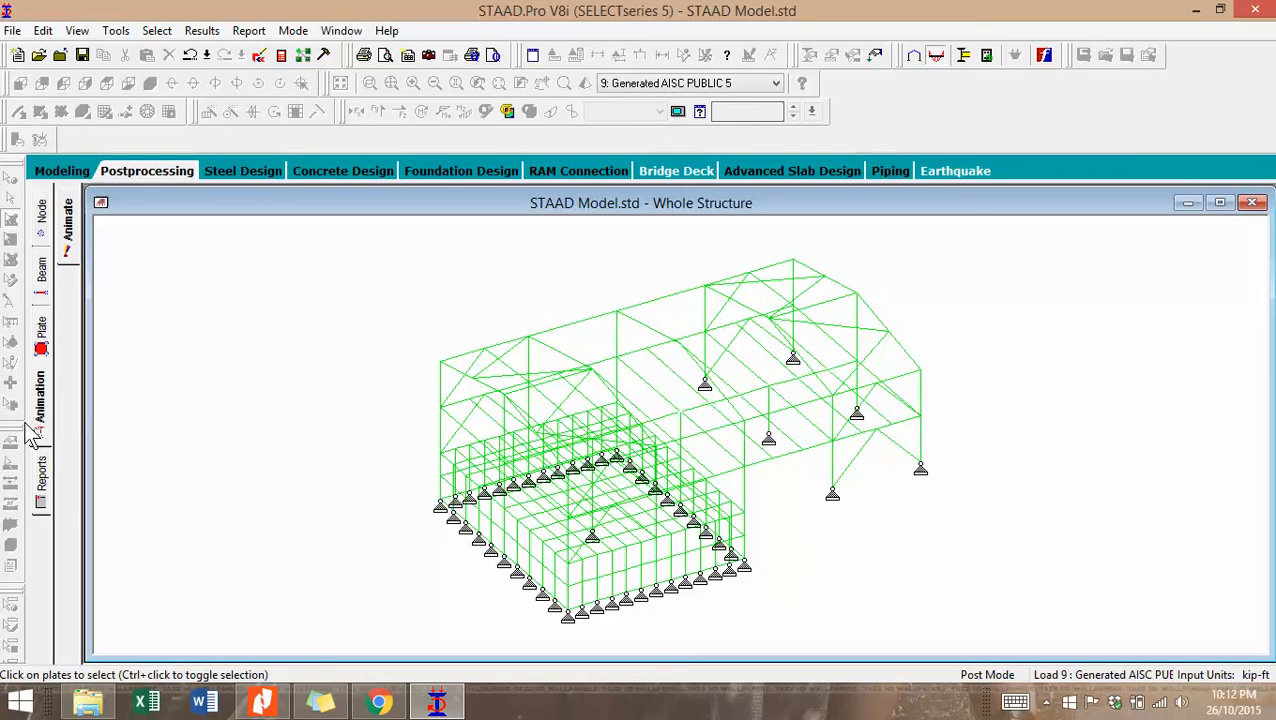
click(604, 512)
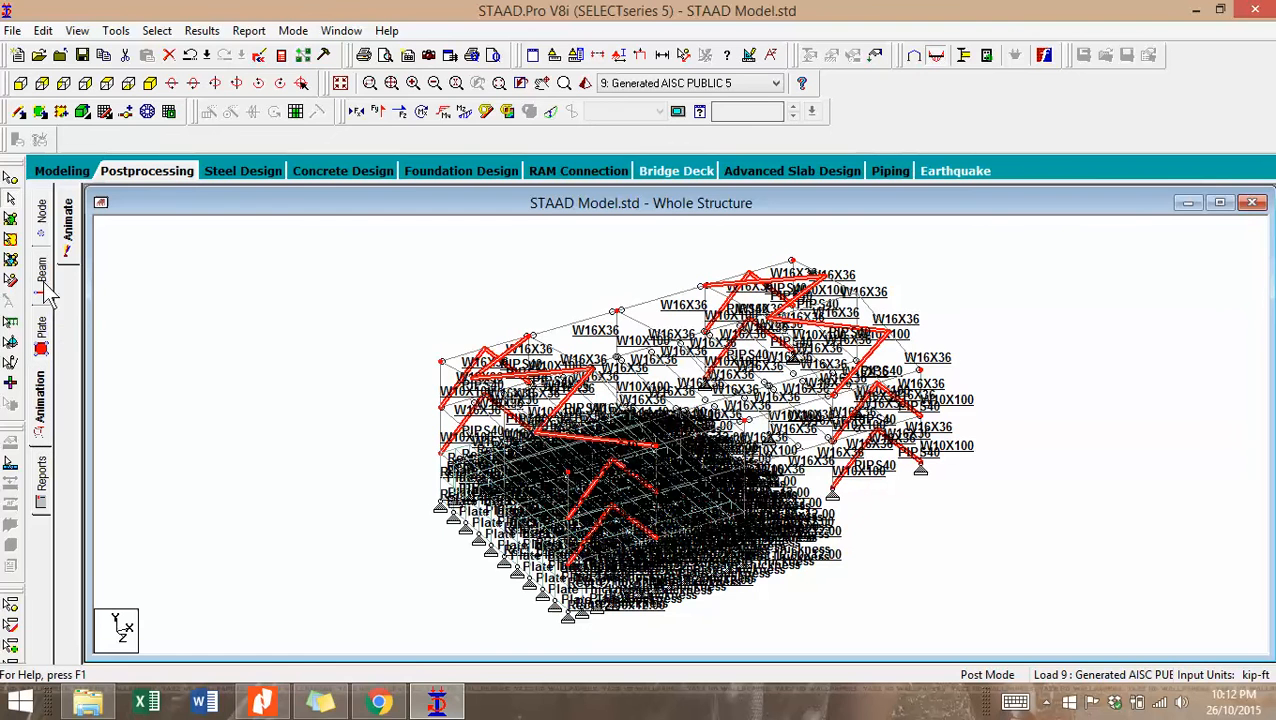
Switch the deflected shape on and off in the whole-structure view and check the label settings without changing them.
click(553, 113)
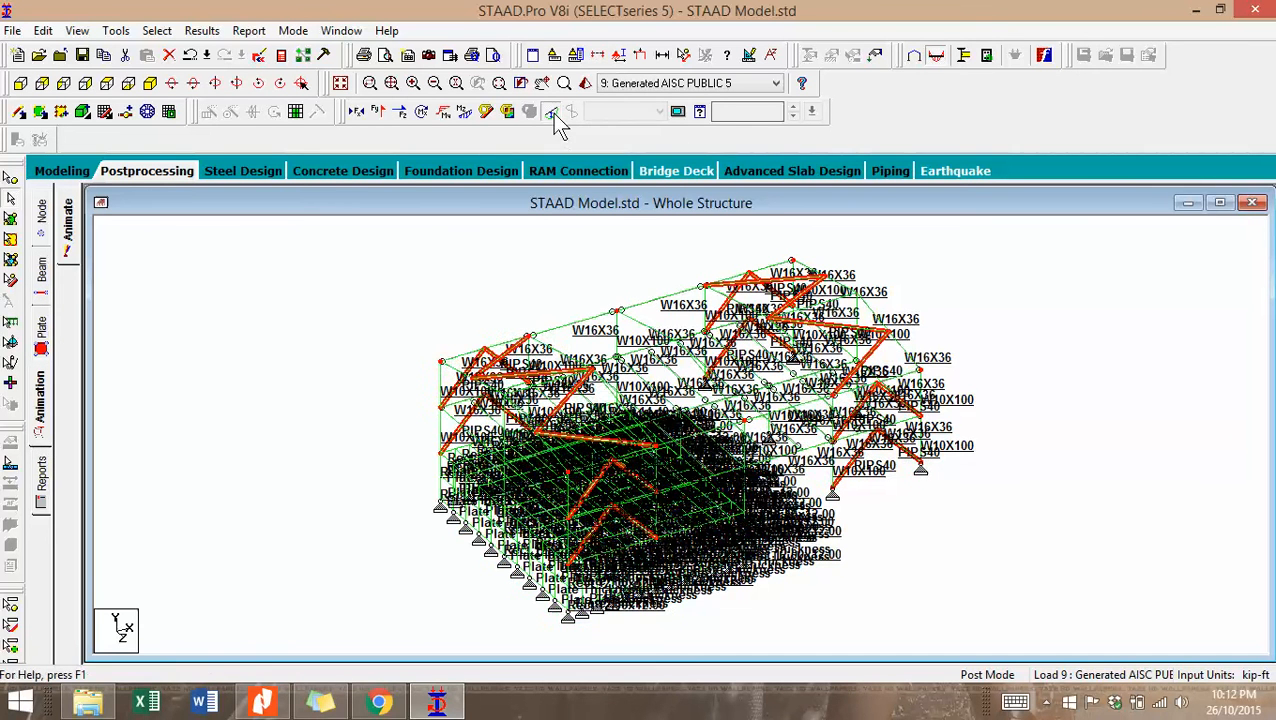
click(553, 113)
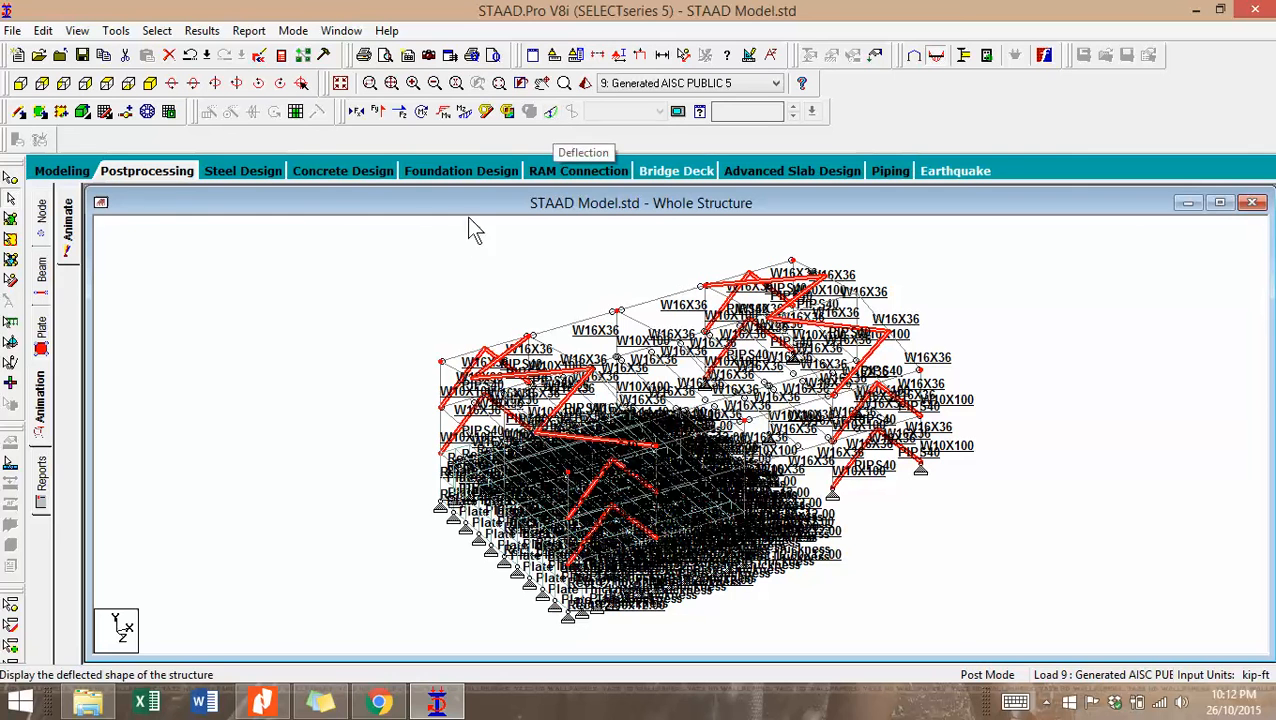
right_click(451, 279)
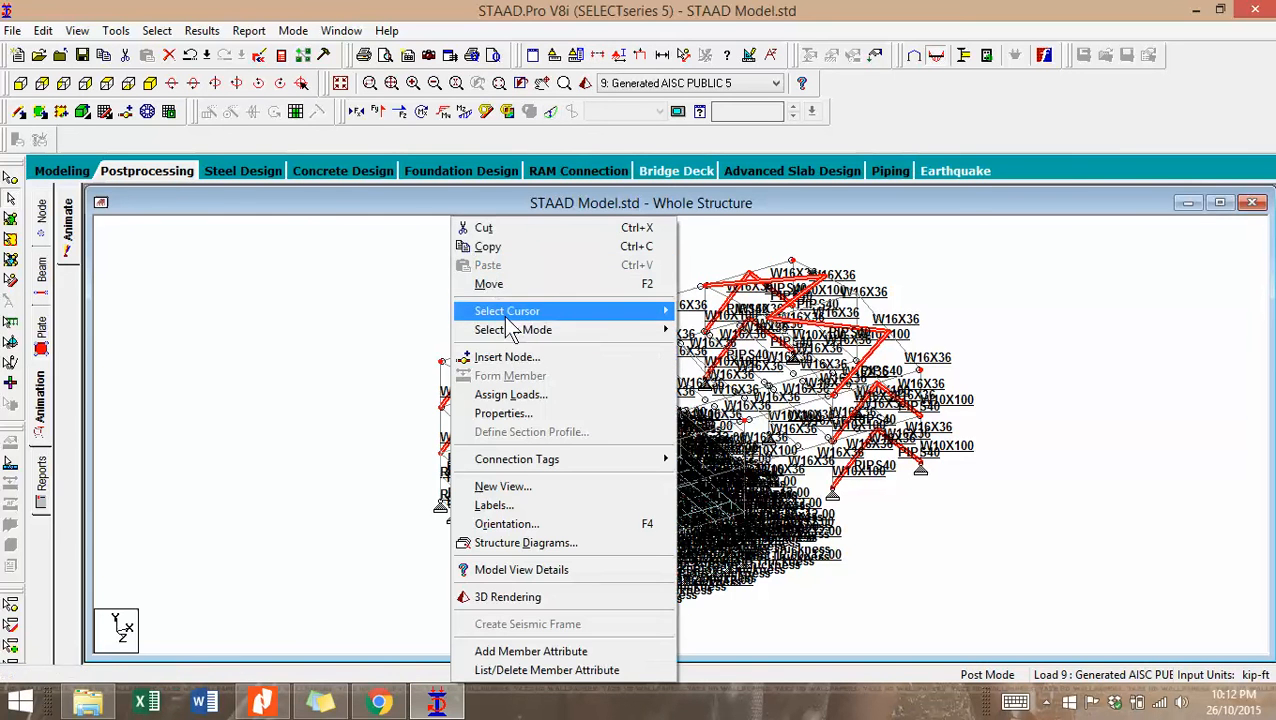
click(528, 508)
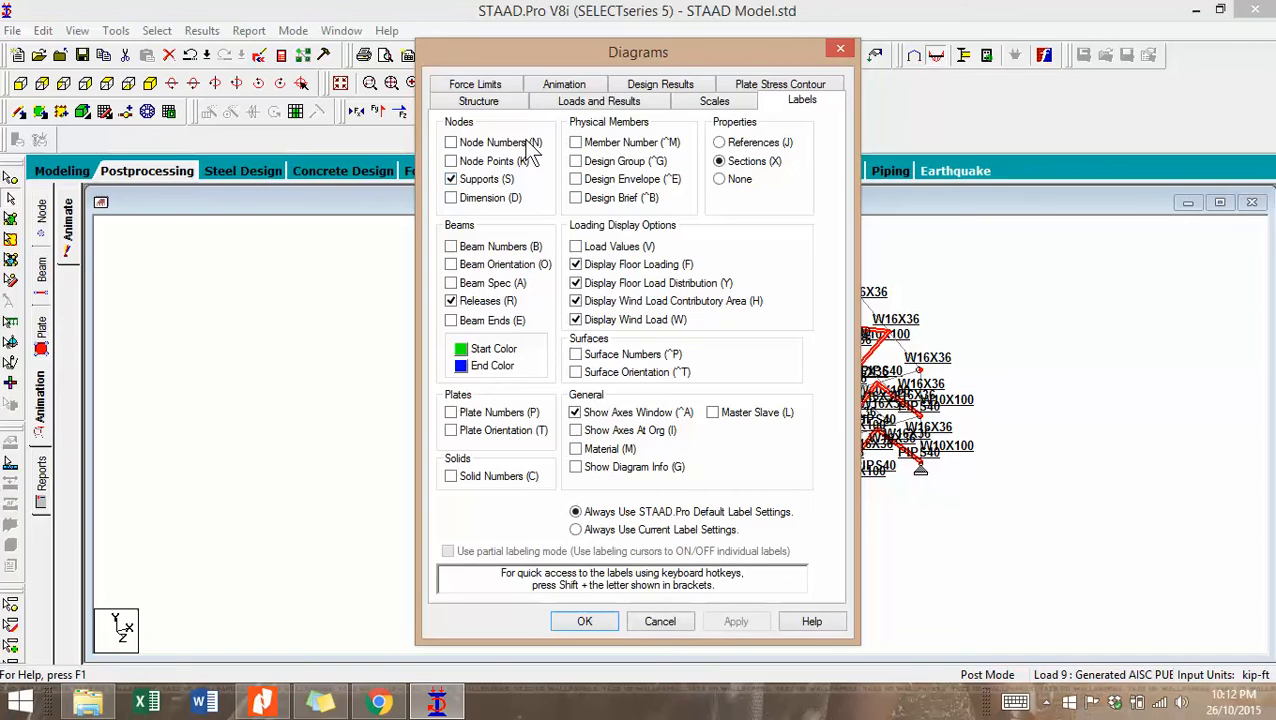
click(659, 622)
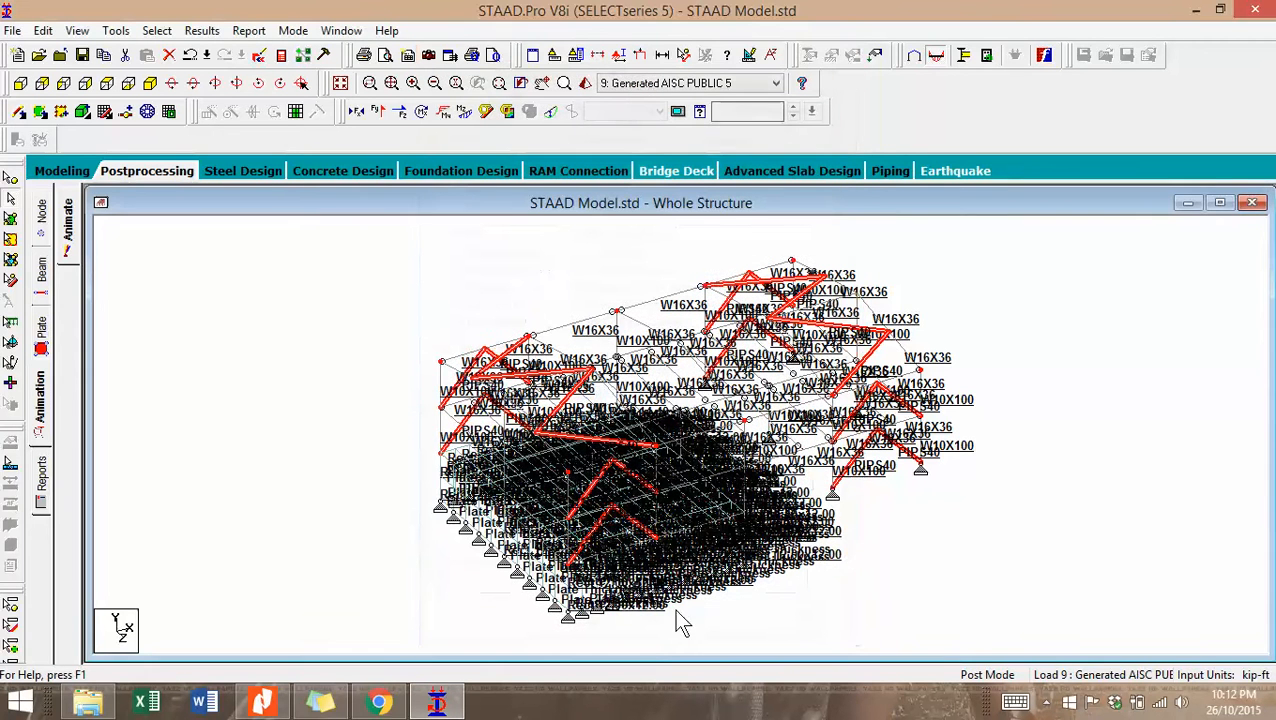
Enable partial labeling mode and toggle the individual beam labels across the whole structure.
click(12, 628)
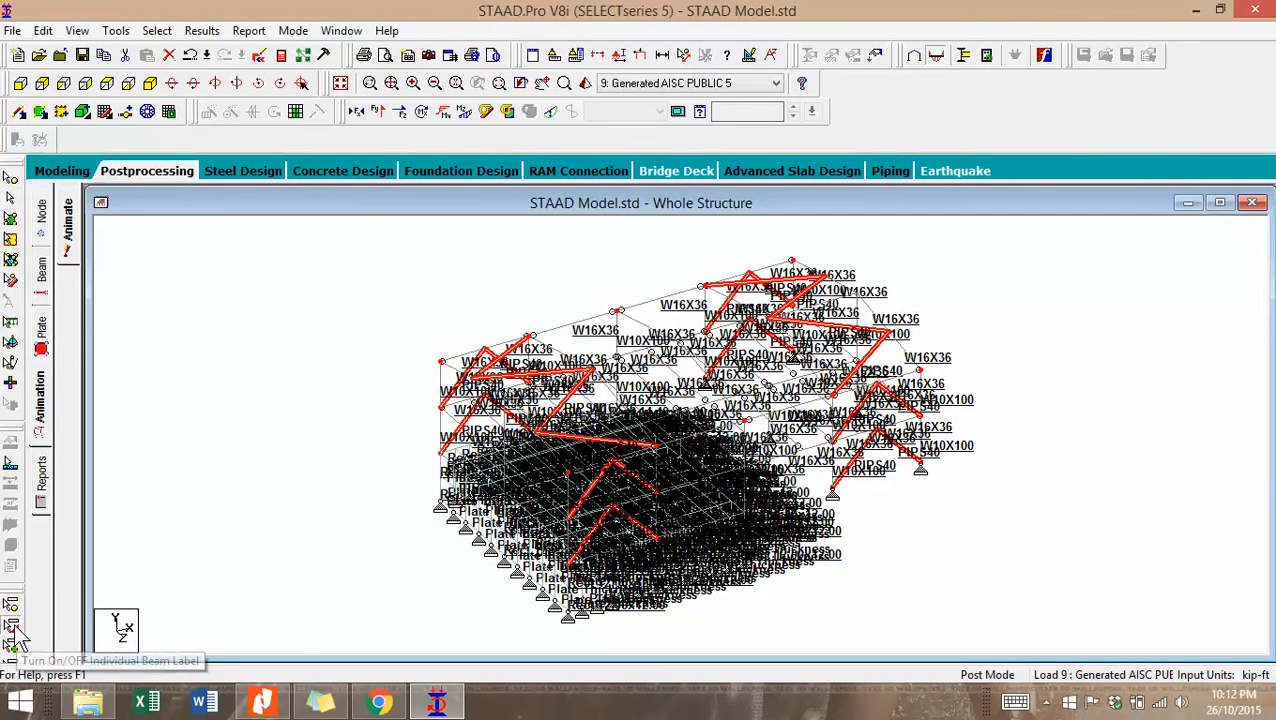
drag(376, 234, 716, 409)
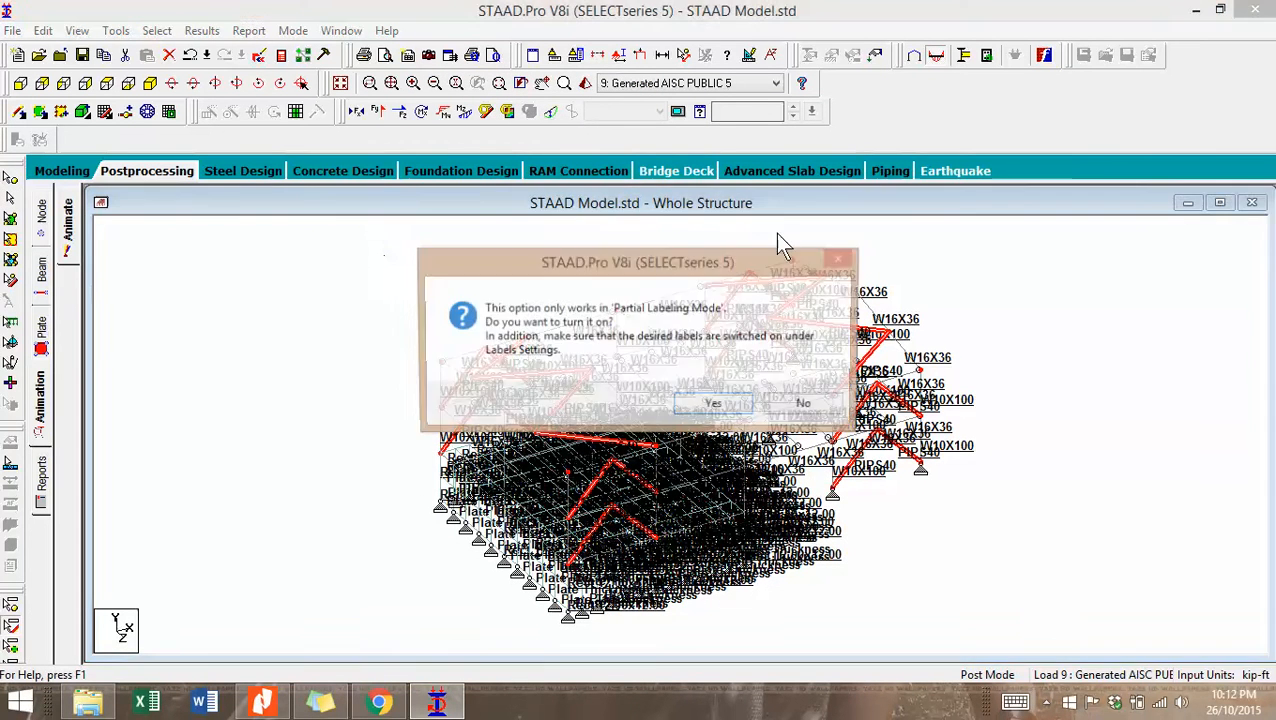
click(714, 406)
drag(378, 245, 958, 621)
click(1065, 615)
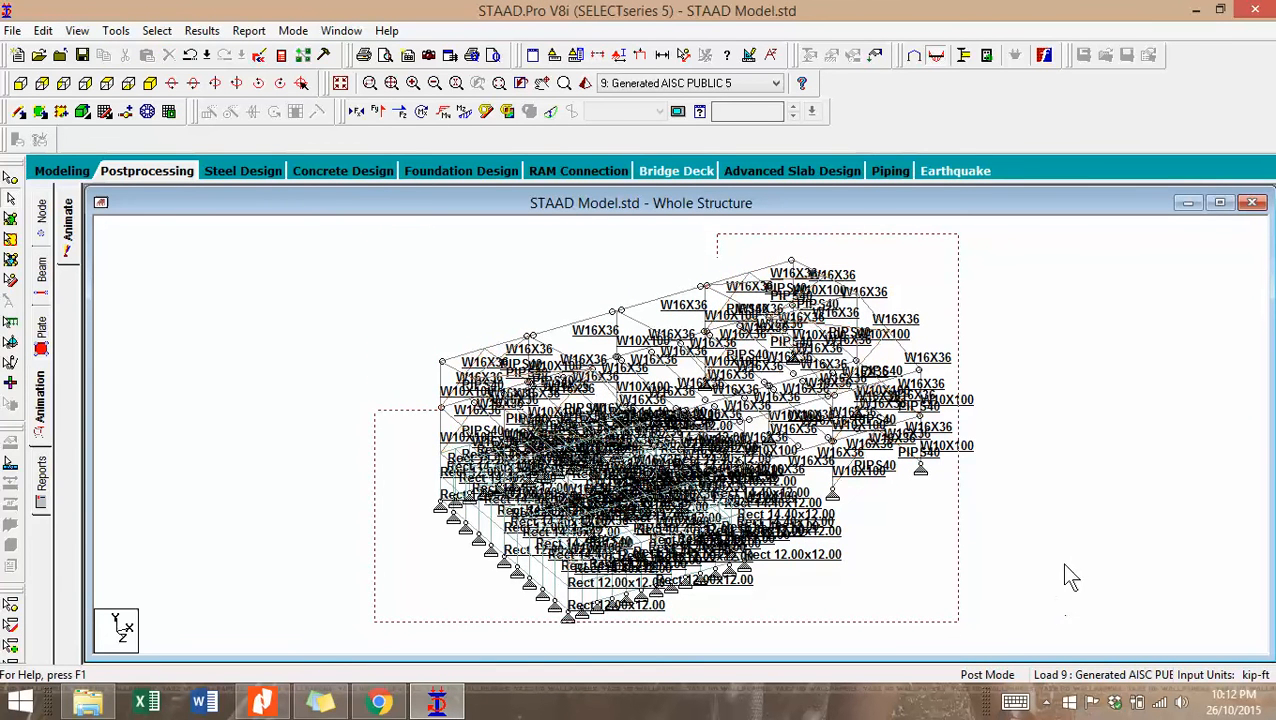
Toggle the individual plate and node labels across the whole structure.
click(13, 648)
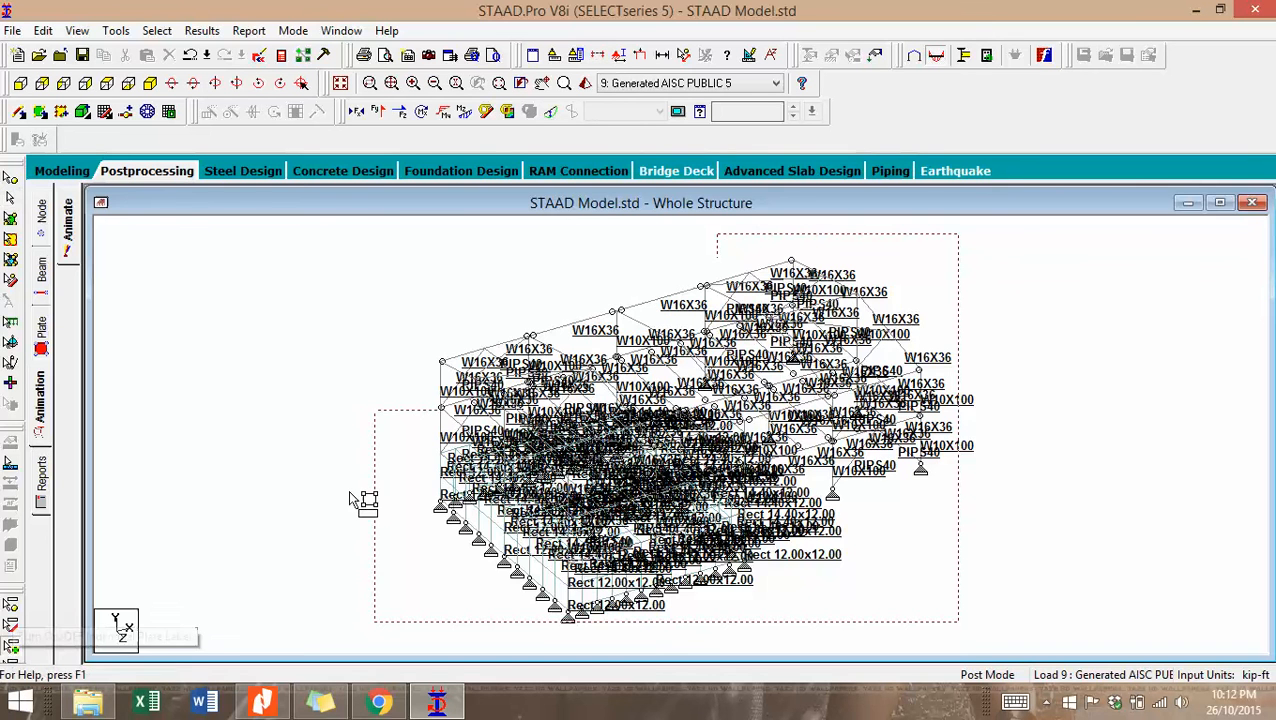
drag(352, 204, 1055, 601)
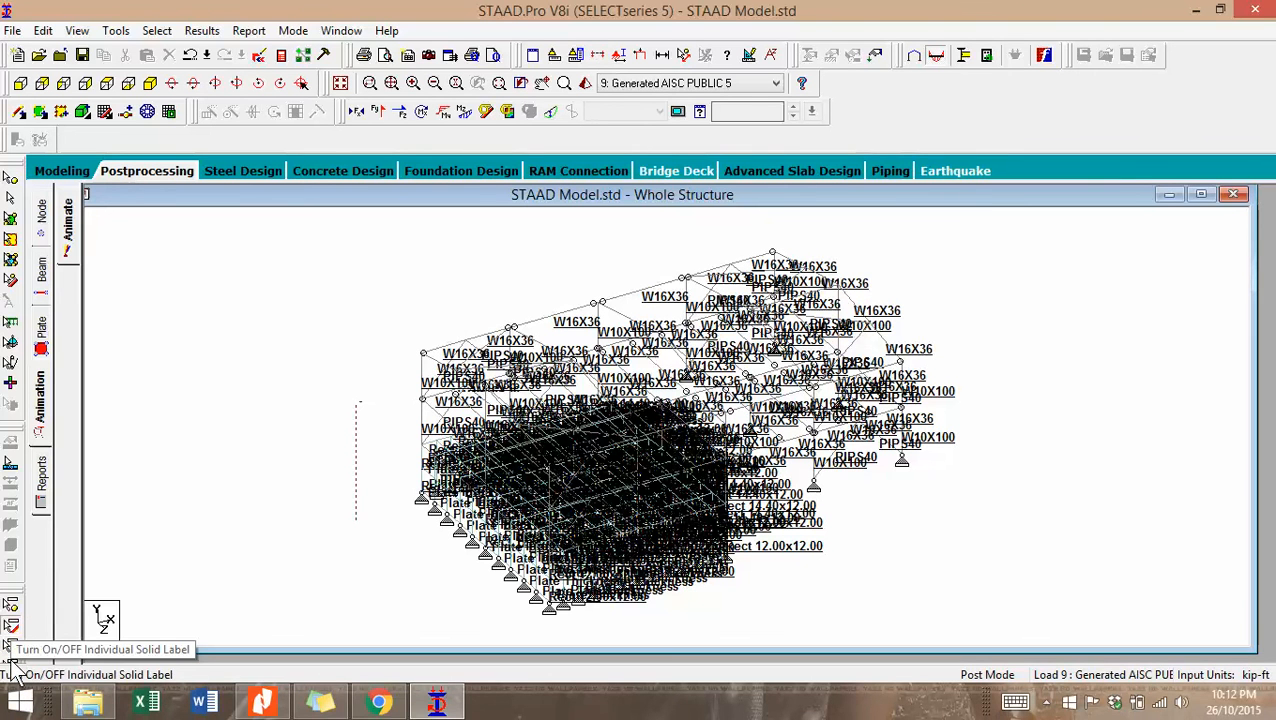
drag(343, 268, 988, 598)
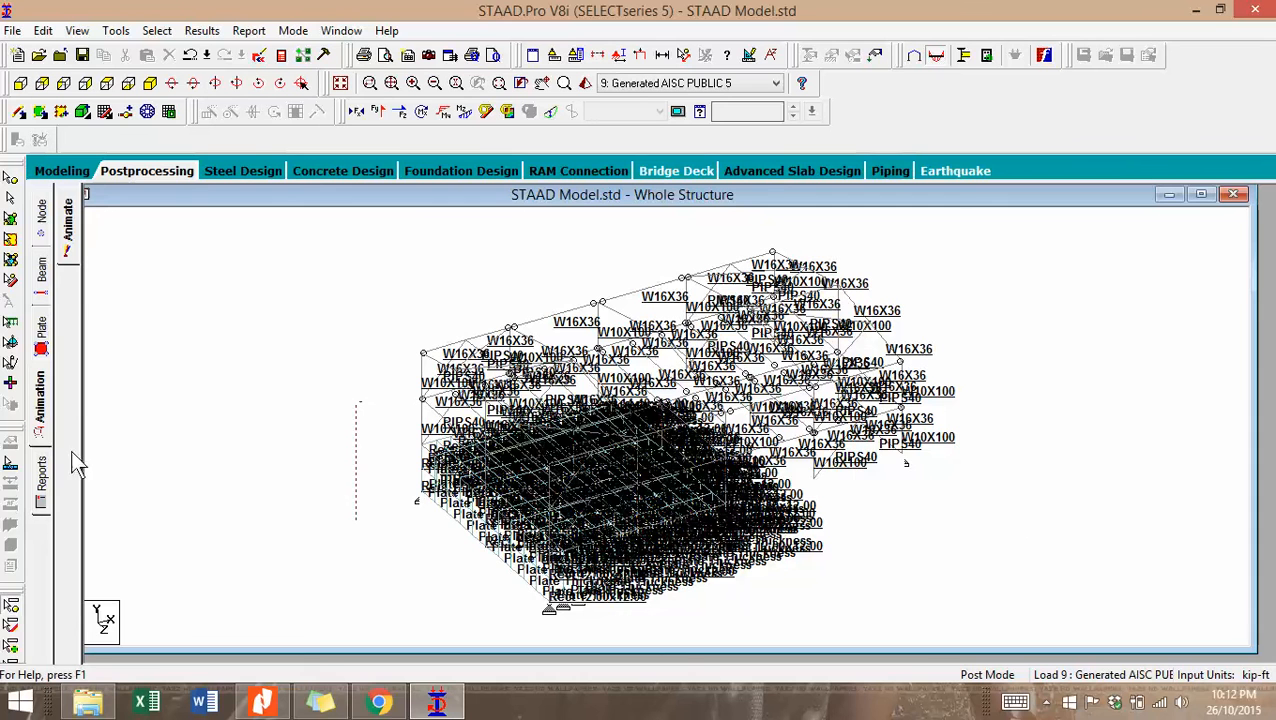
Show the beam force results and maximize the whole-structure view to inspect the force diagrams.
click(46, 292)
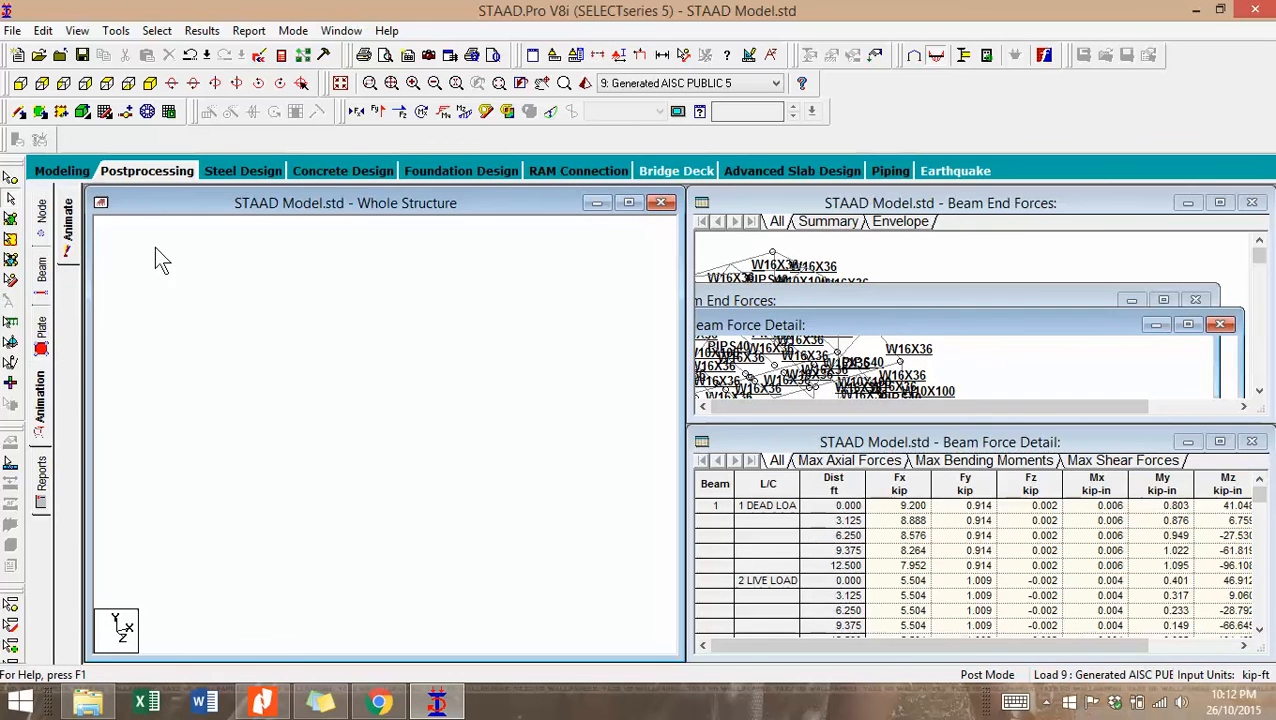
click(628, 204)
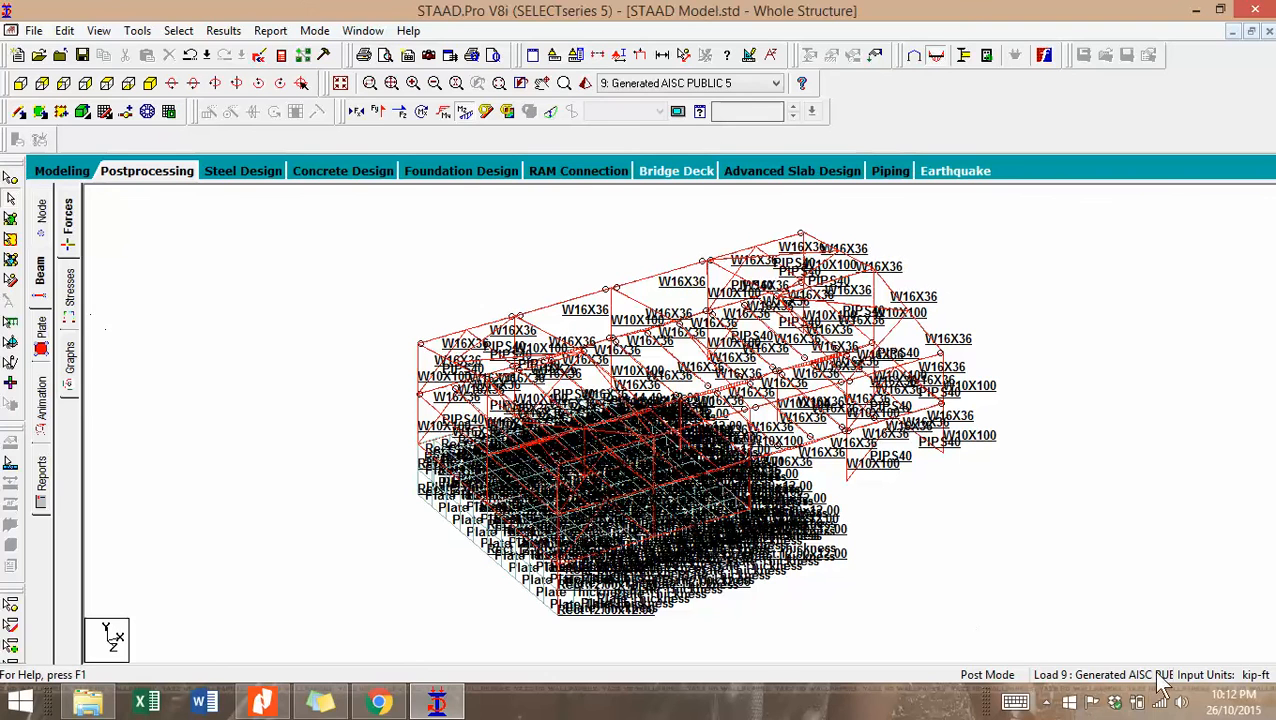
click(1046, 703)
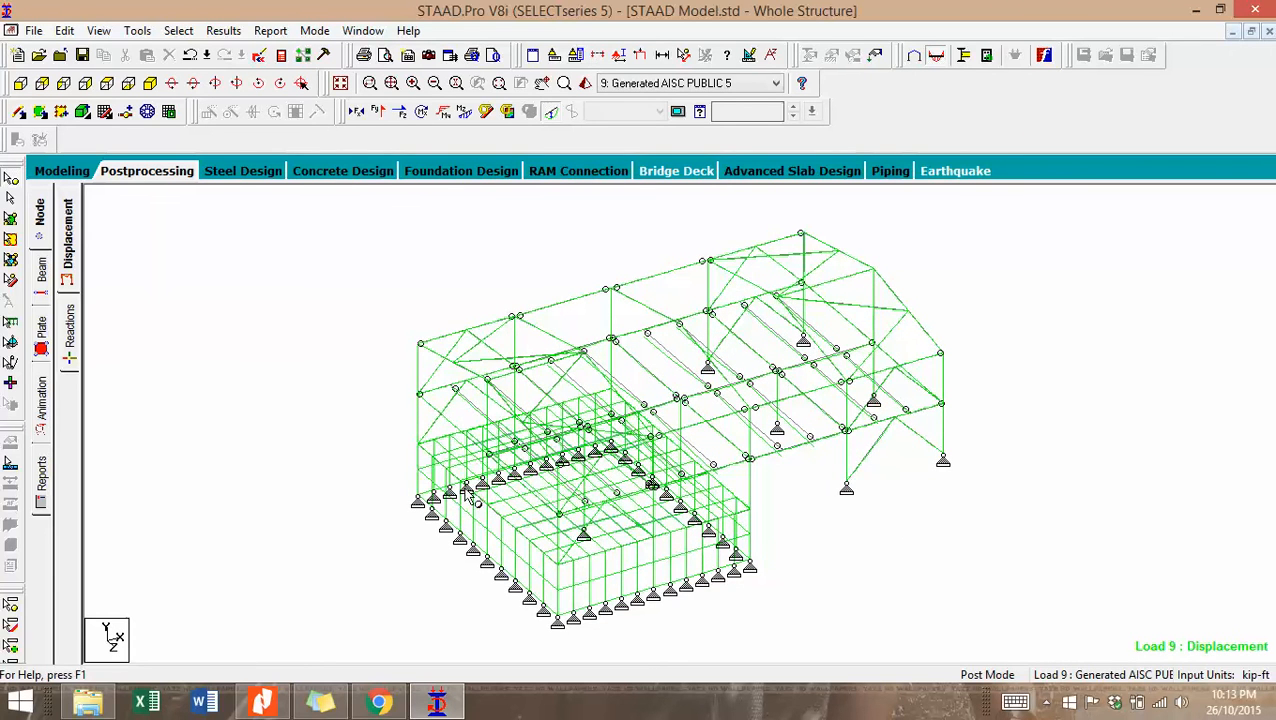
Display the MX (local) plate stress contour with Normal Fill for load case 9: Generated AISC PUBLIC 5.
click(508, 111)
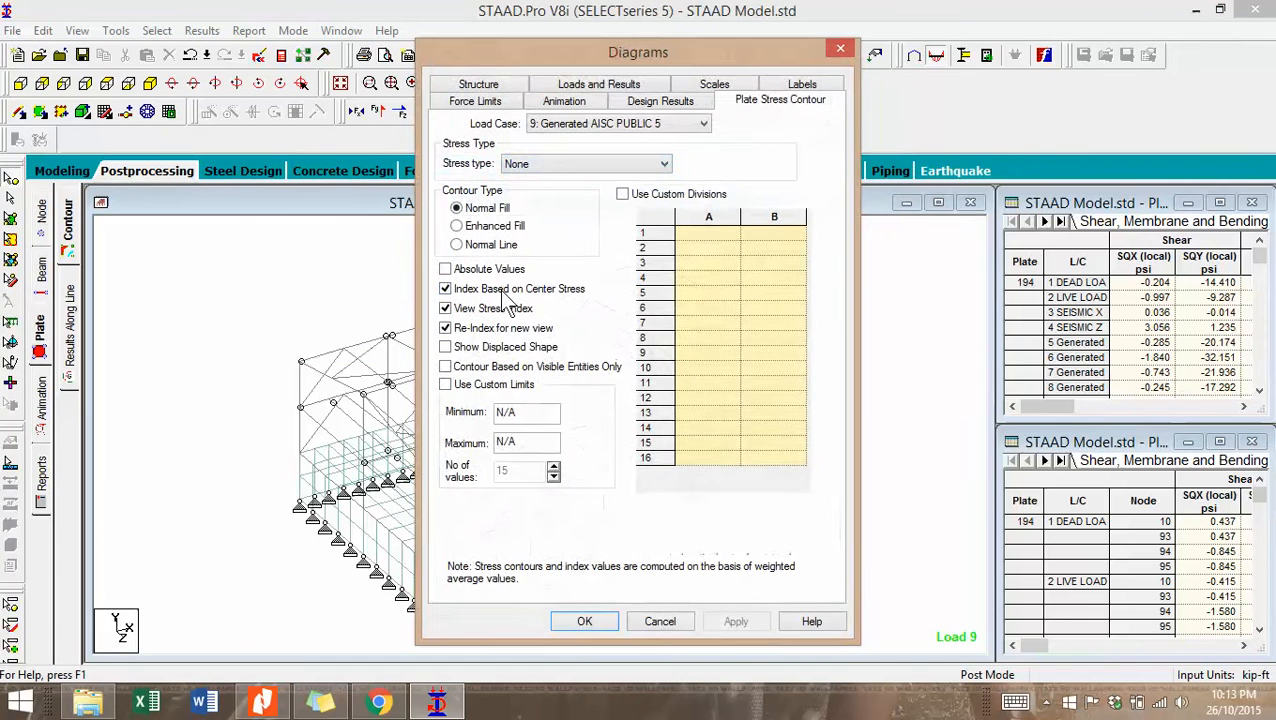
click(466, 229)
click(459, 209)
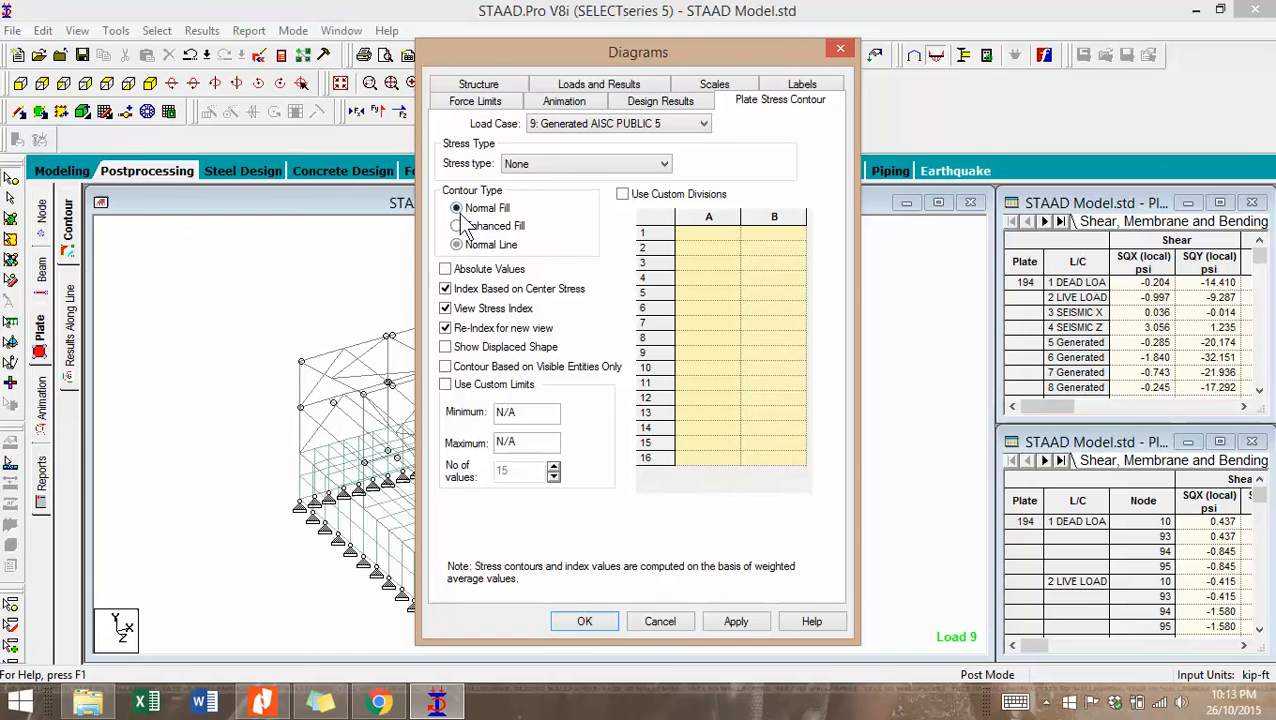
click(664, 164)
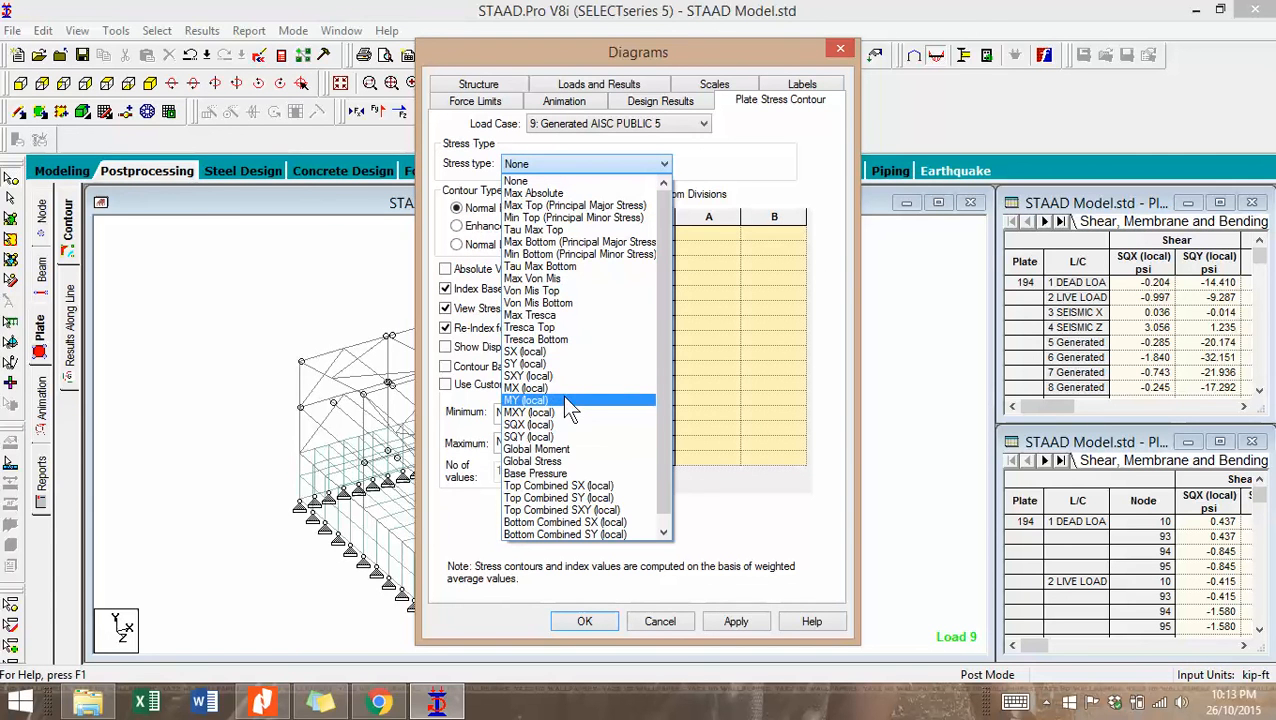
click(562, 388)
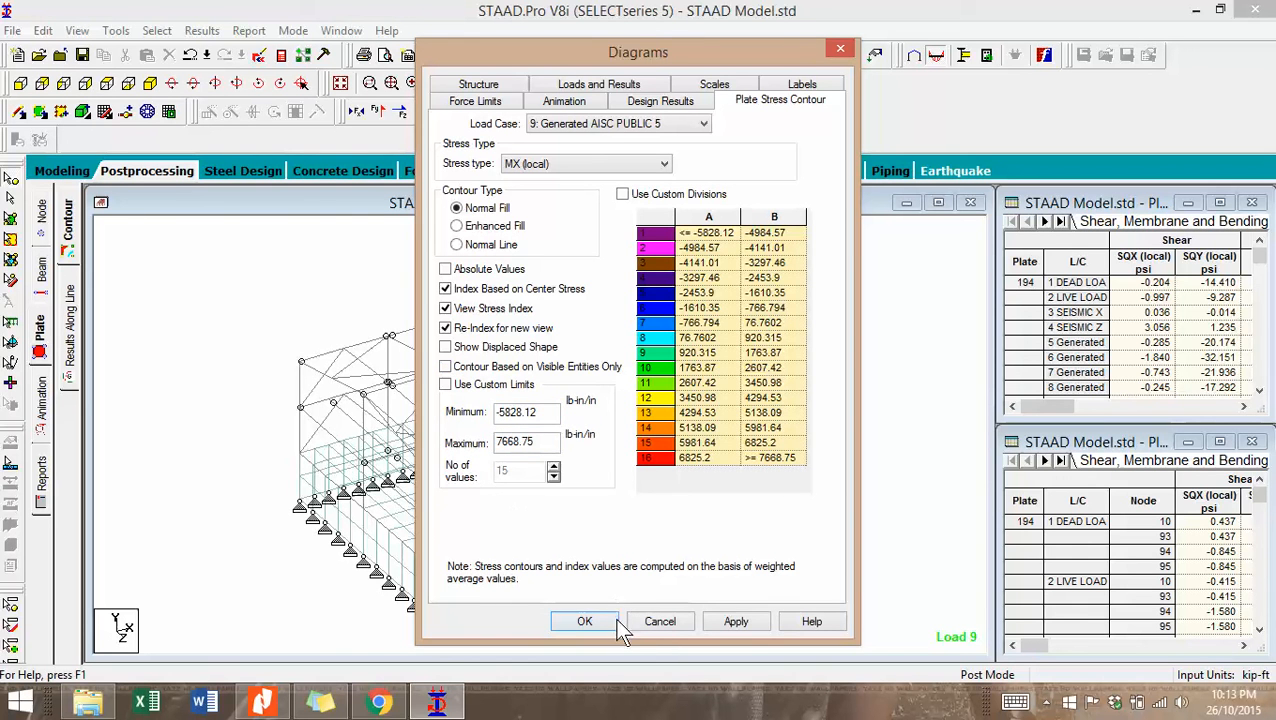
click(736, 622)
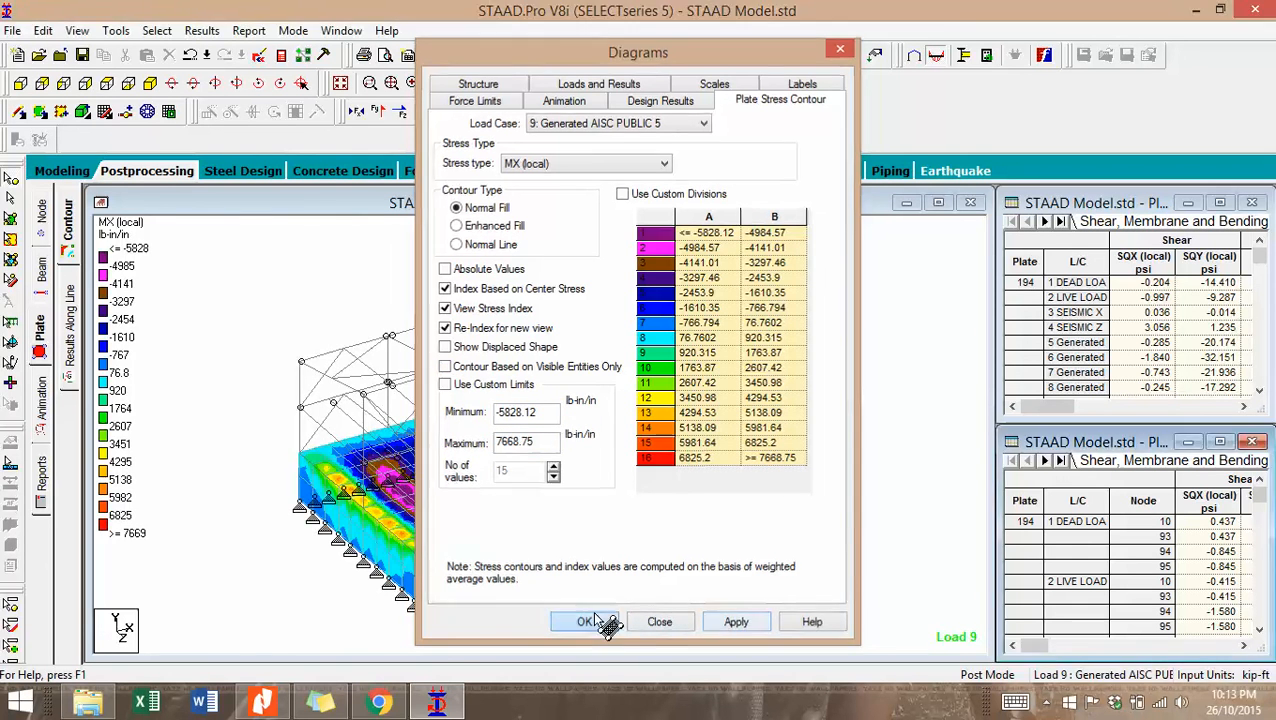
click(585, 621)
Examine the MX (local) contours on the slab and wall plates up close and from different sides.
scroll(479, 489, up, 5)
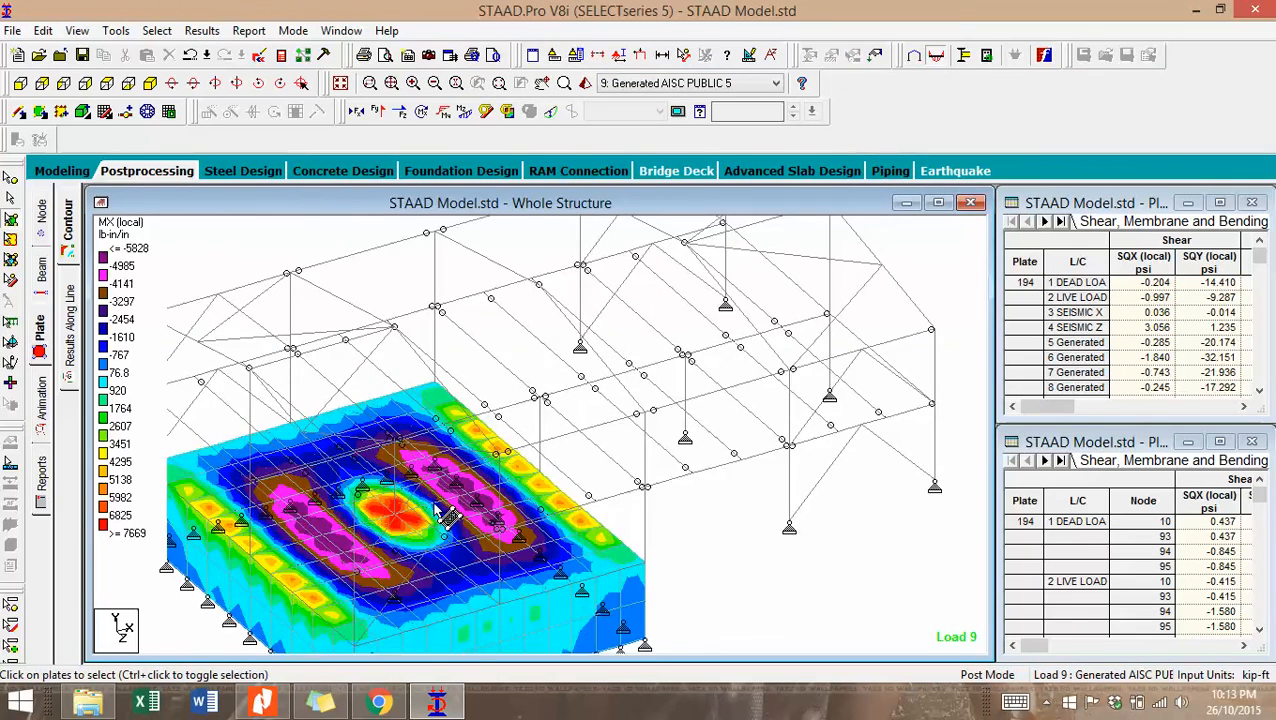
scroll(340, 568, down, 10)
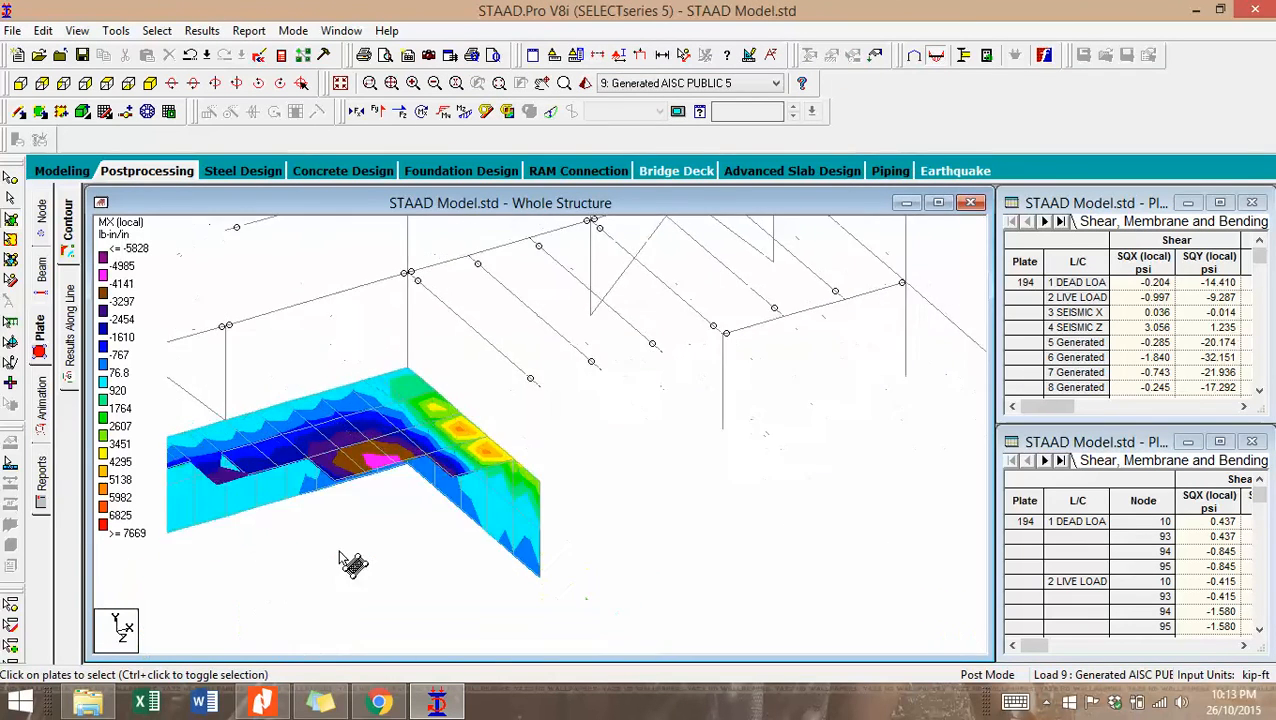
scroll(490, 495, up, 6)
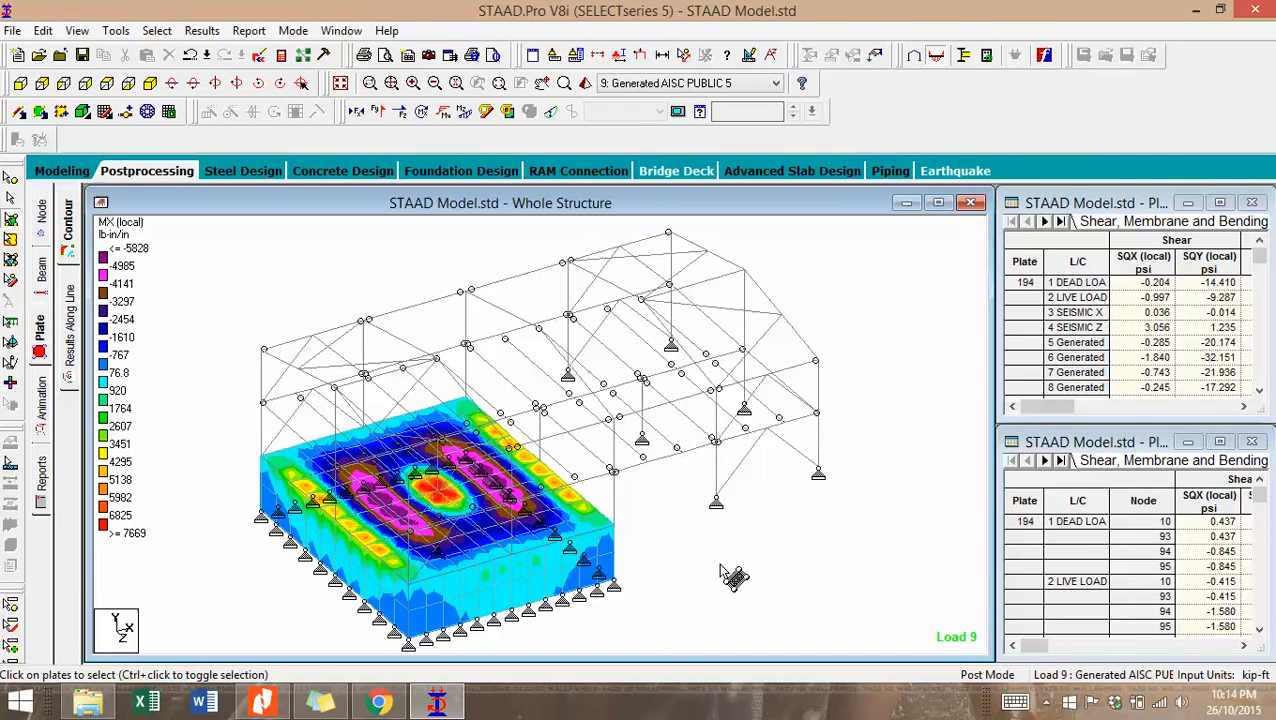
key(Left)
key(Left)
key(Left)
key(Left)
key(Left)
key(Left)
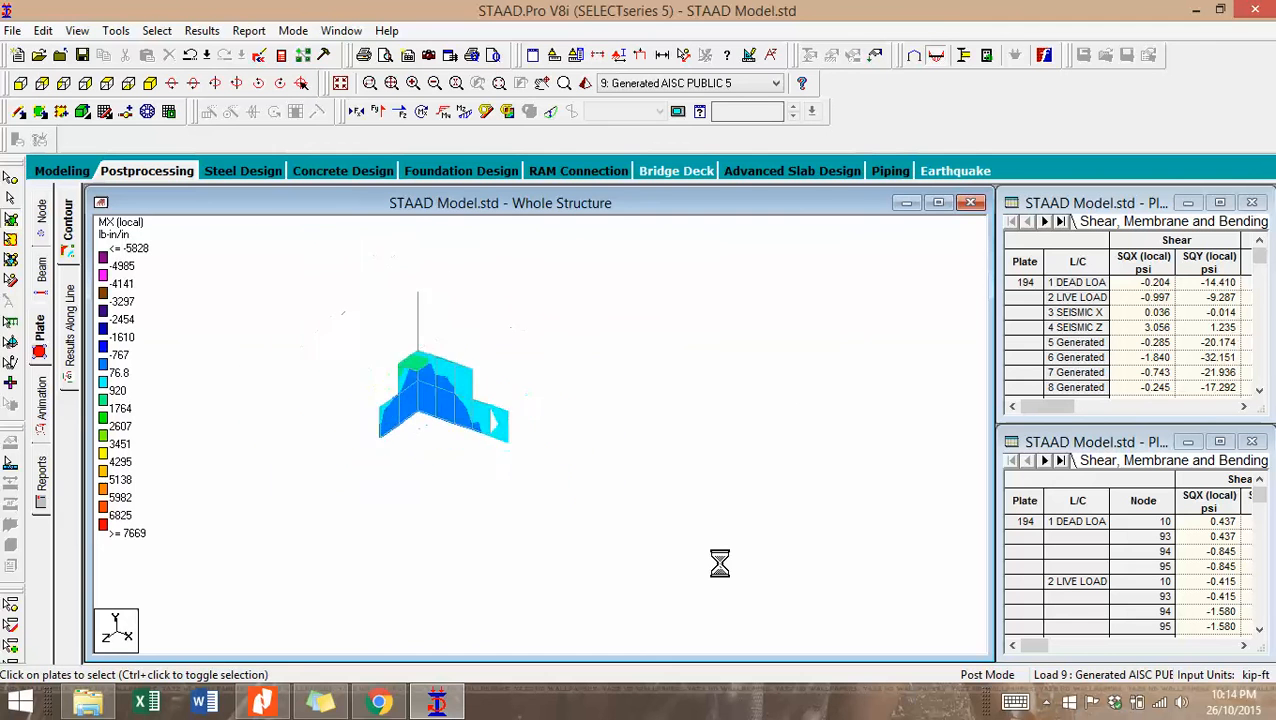
key(Left)
key(Left)
key(Left)
key(Left)
key(Left)
key(Left)
key(Left)
key(Left)
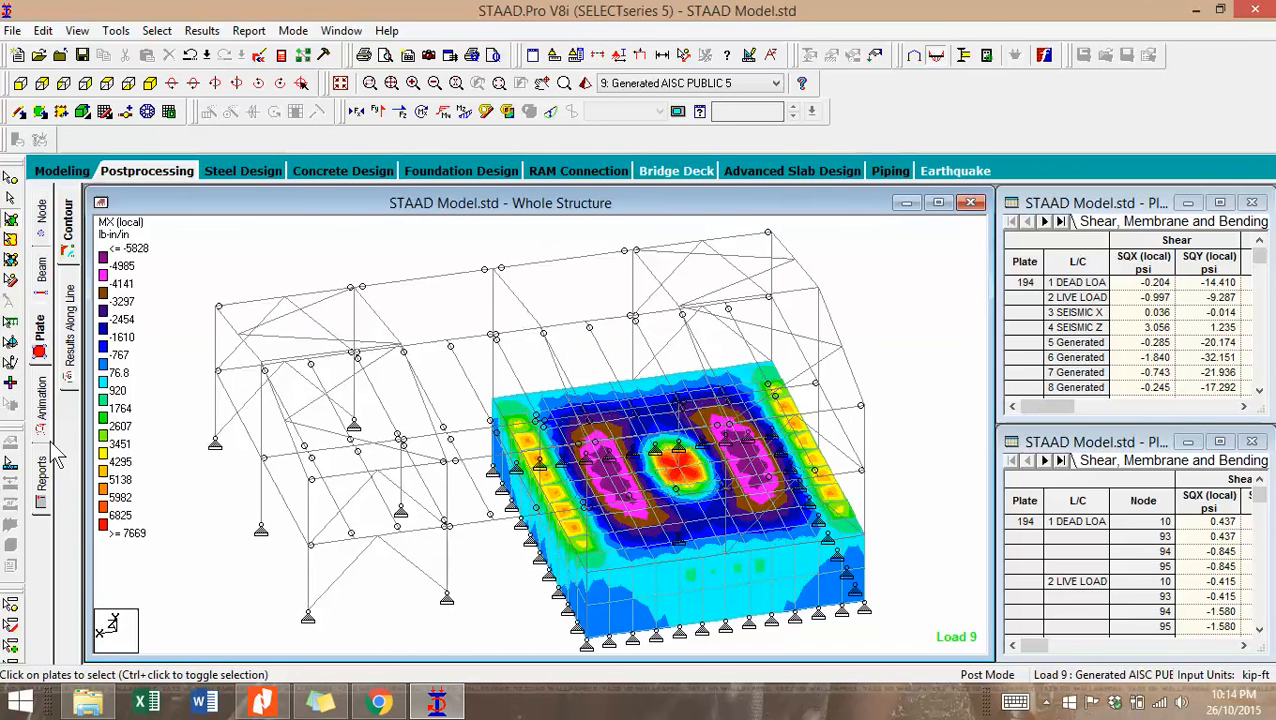
Set up the report with all load cases included and the result tables grouped by load case.
click(46, 482)
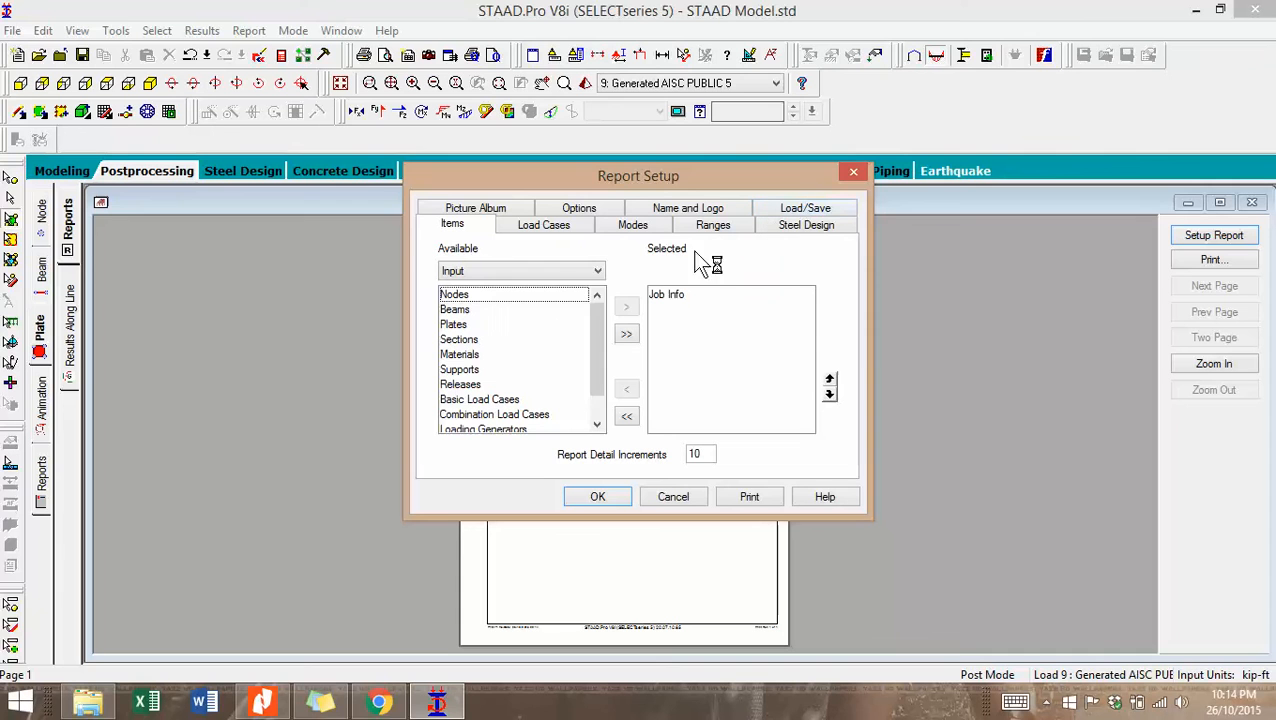
click(540, 228)
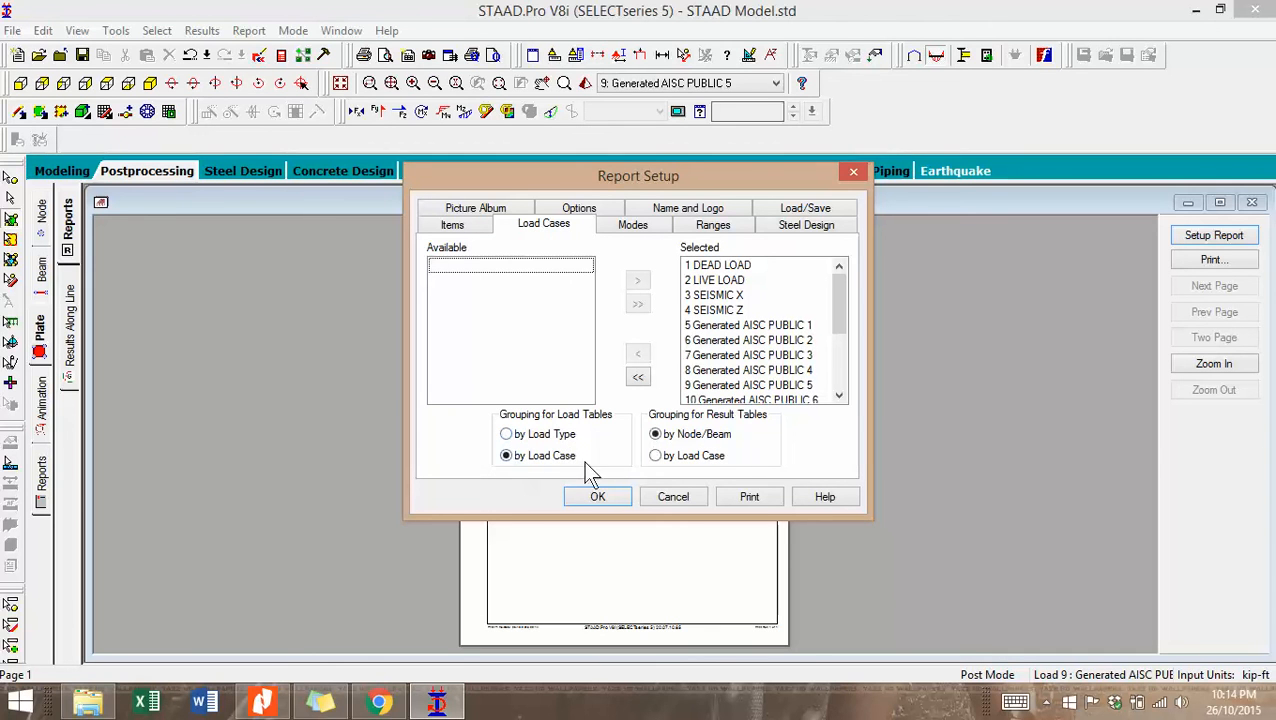
click(655, 456)
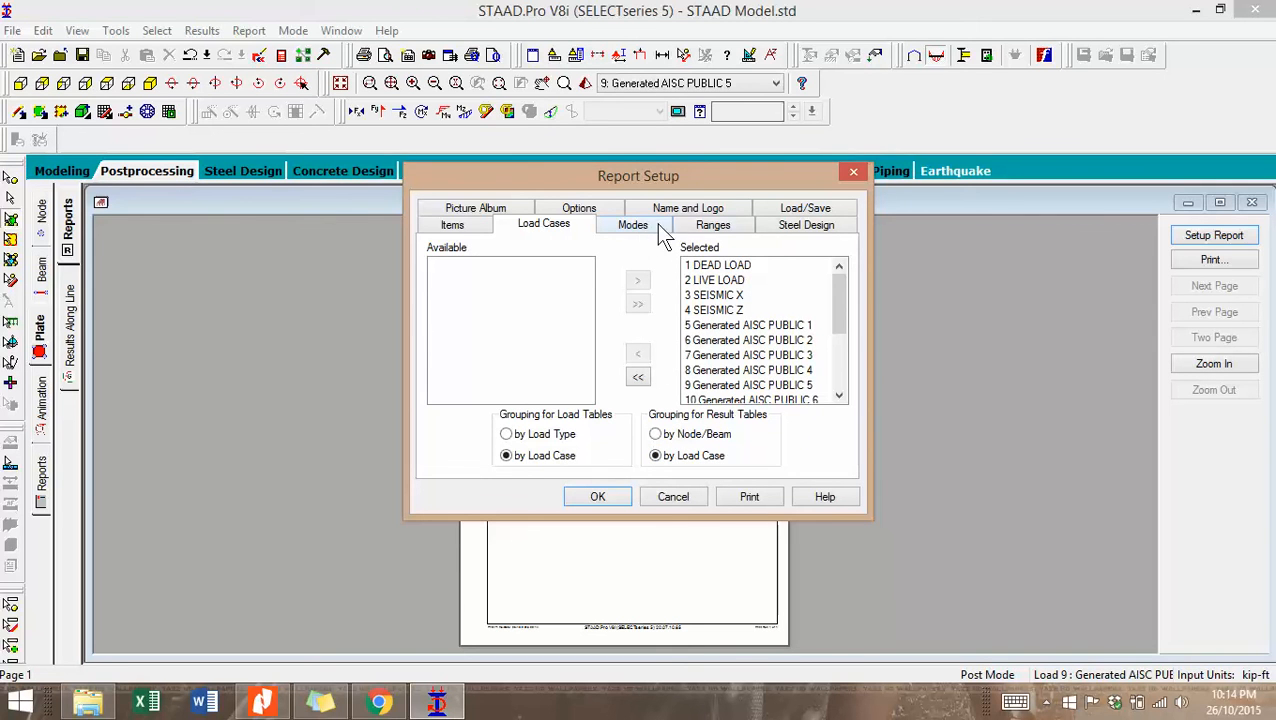
click(605, 496)
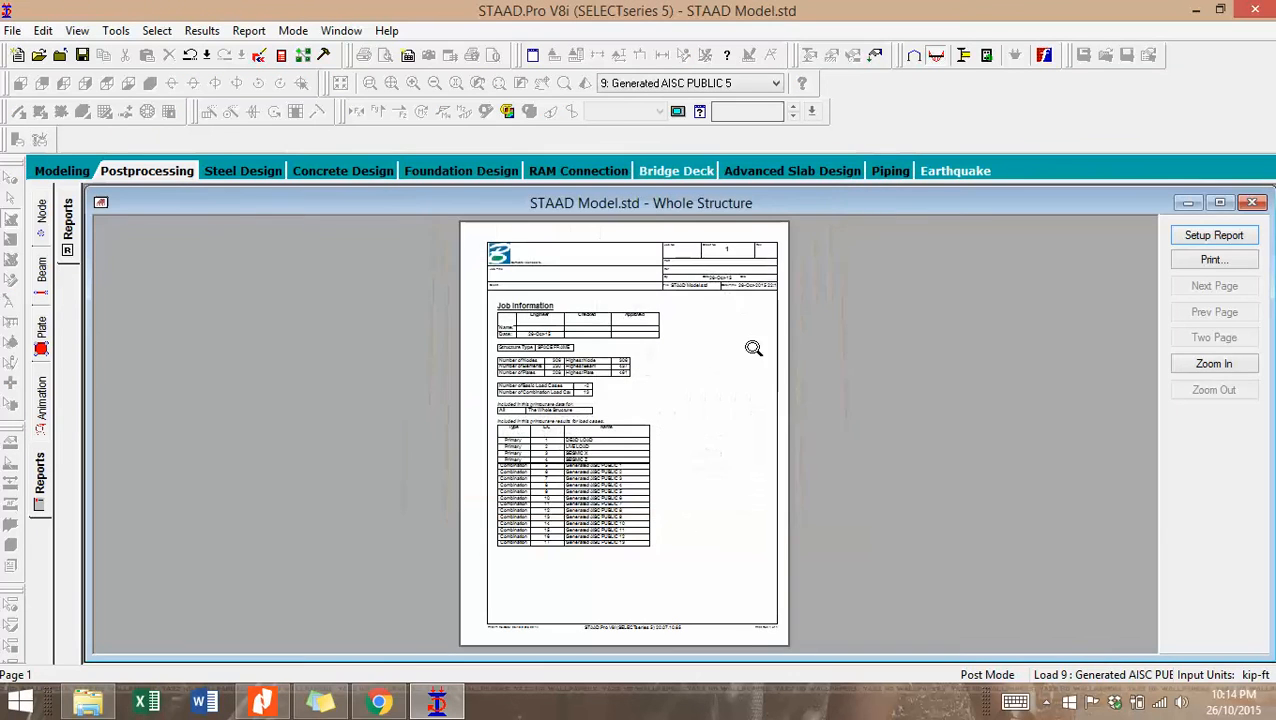
Examine the report preview page up close, from the job information down to the list of included load cases.
click(487, 365)
scroll(517, 547, down, 3)
click(460, 430)
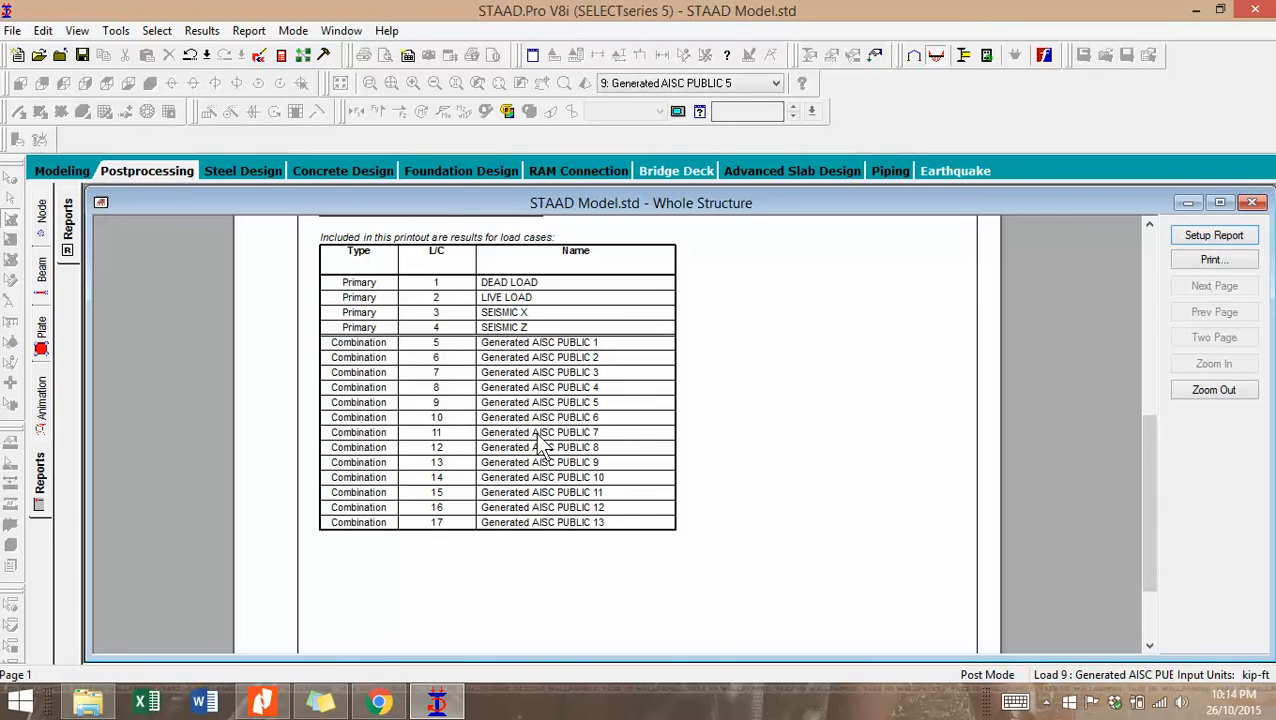
scroll(539, 438, up, 3)
scroll(545, 406, down, 5)
scroll(546, 419, up, 8)
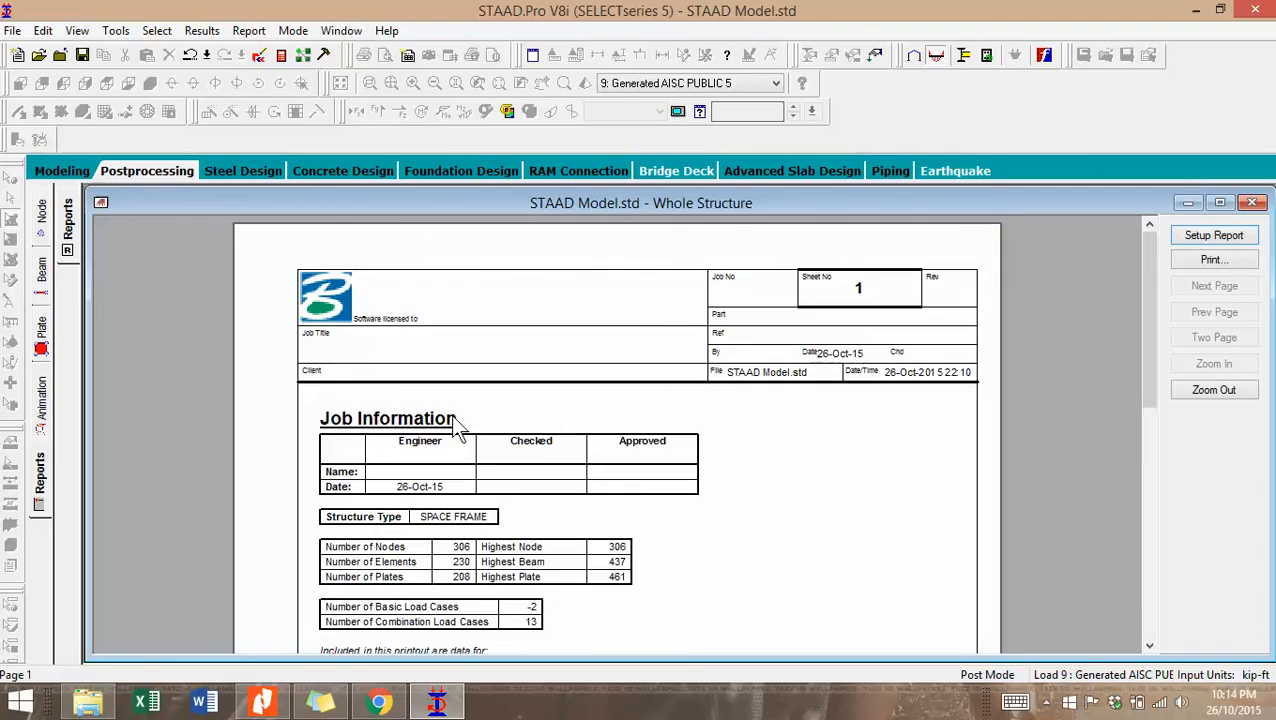
scroll(457, 425, down, 5)
scroll(420, 437, up, 3)
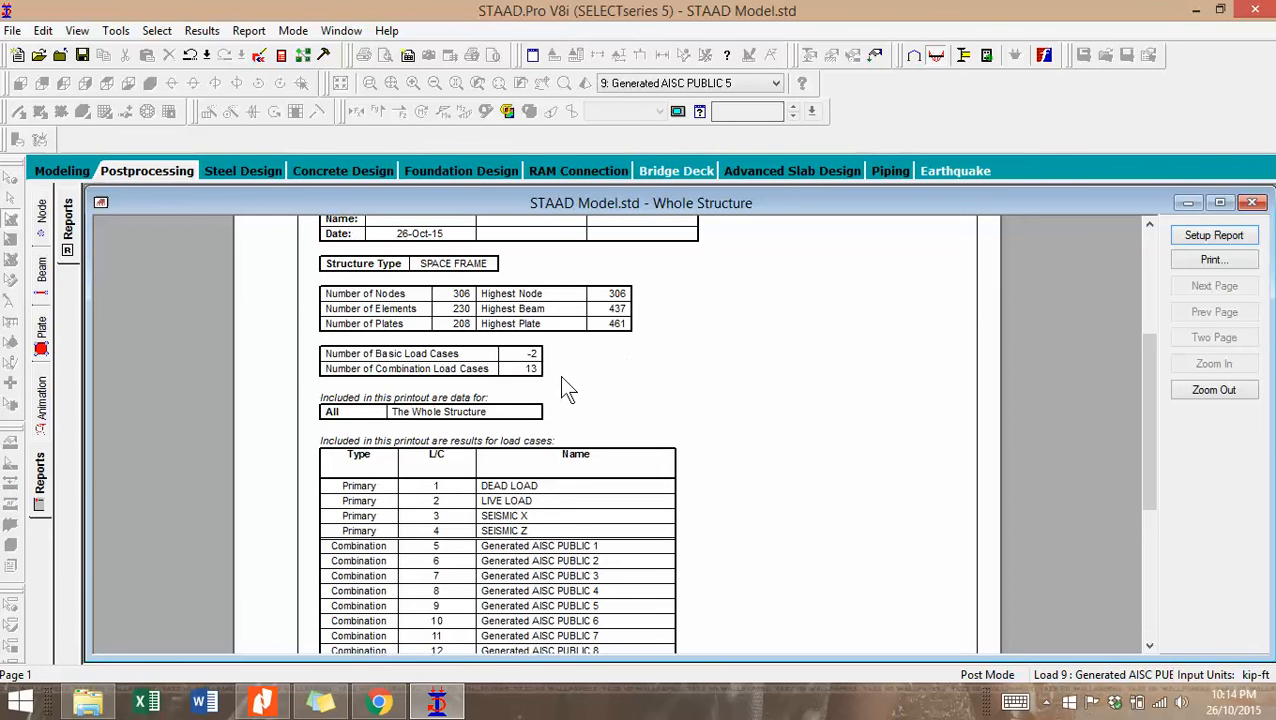
scroll(565, 388, up, 3)
scroll(709, 393, down, 5)
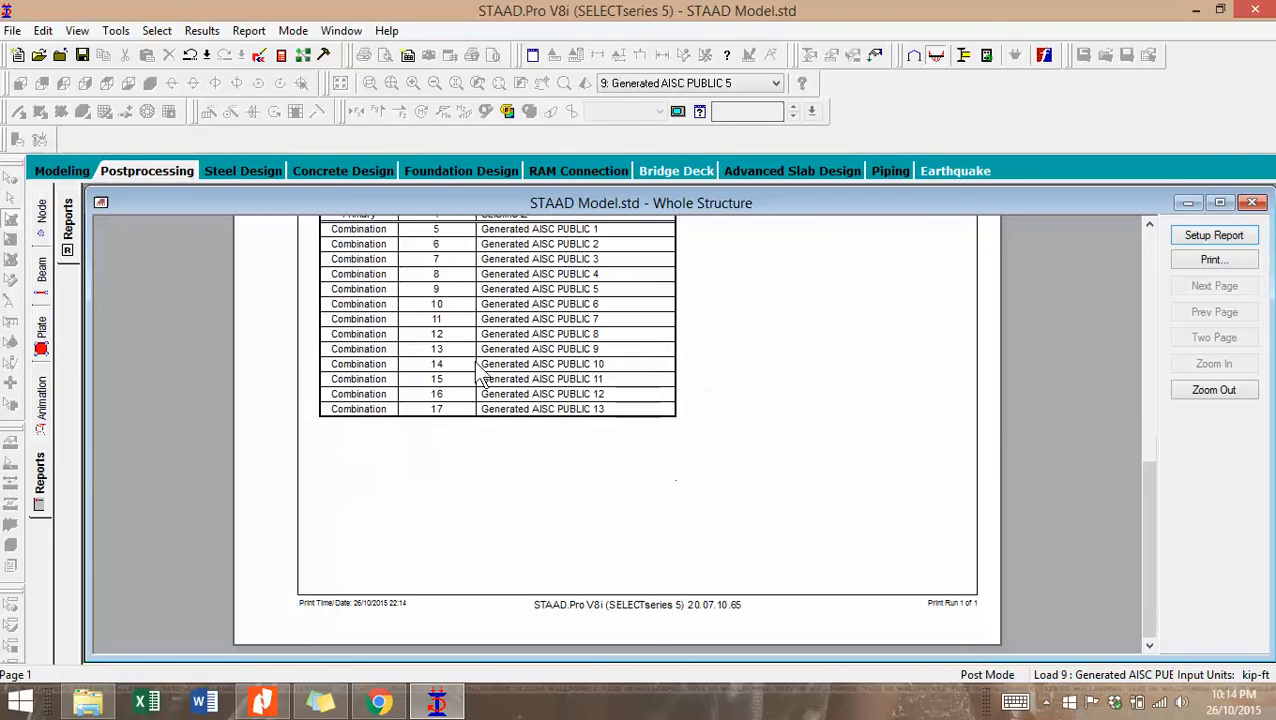
Review the available Output items, the Name and Logo settings and the Steel Design options in the report setup.
click(34, 470)
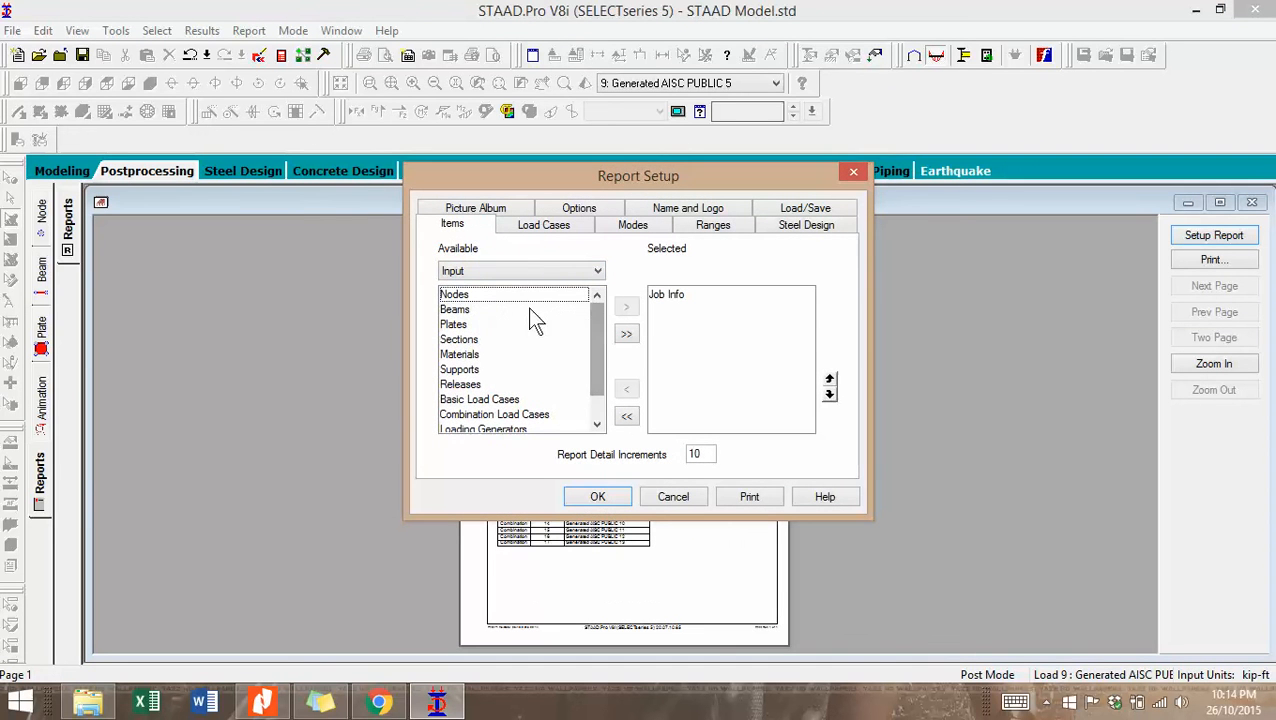
click(597, 271)
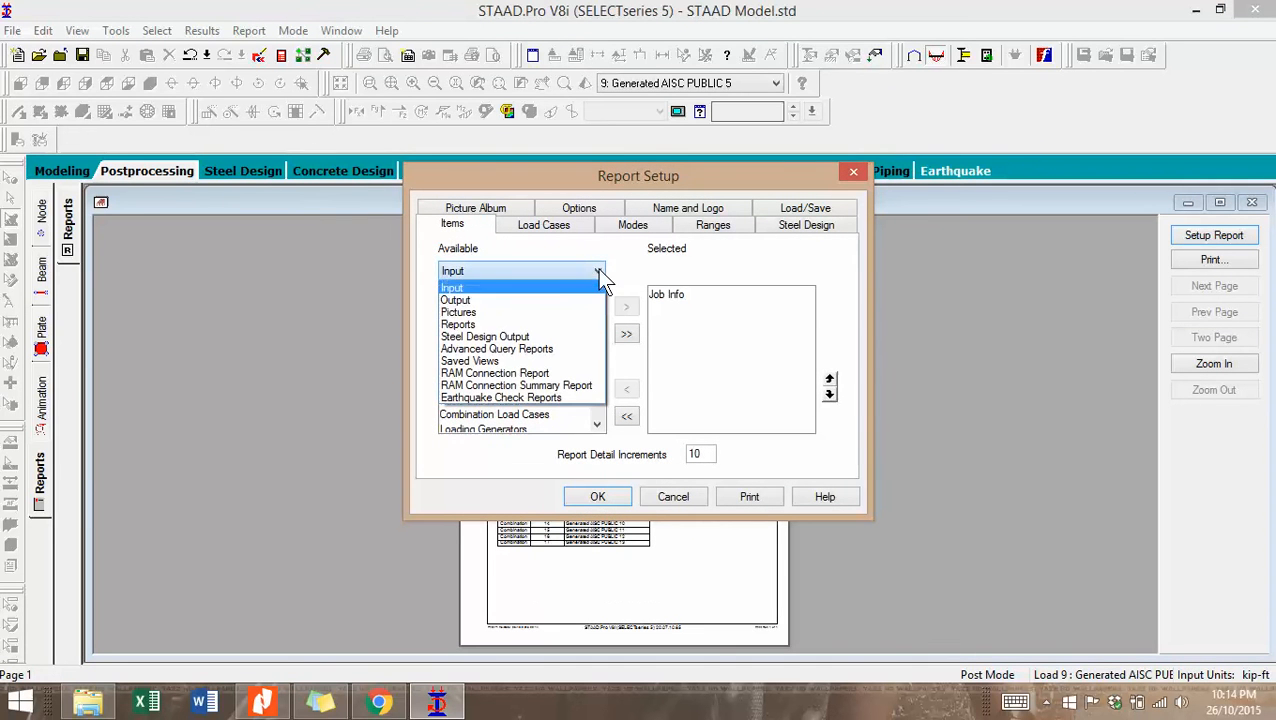
click(494, 301)
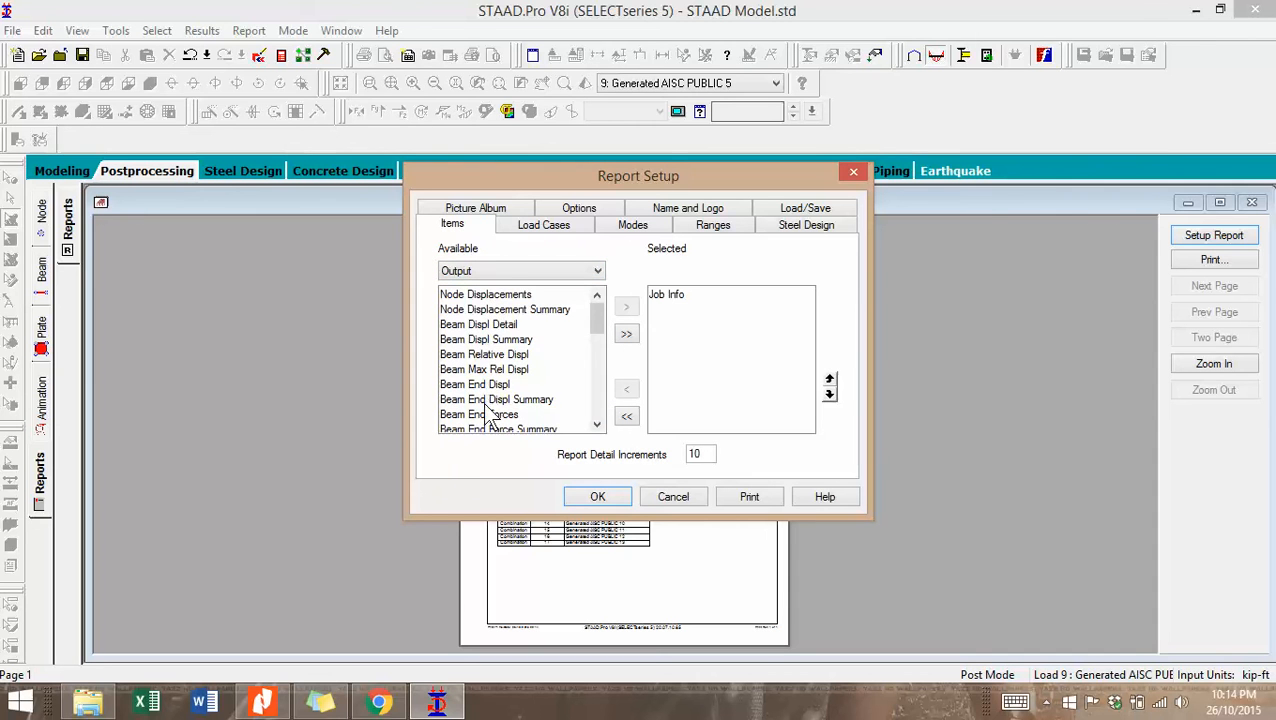
mouse_move(602, 316)
mouse_down()
mouse_move(598, 380)
mouse_move(614, 297)
mouse_up()
click(708, 210)
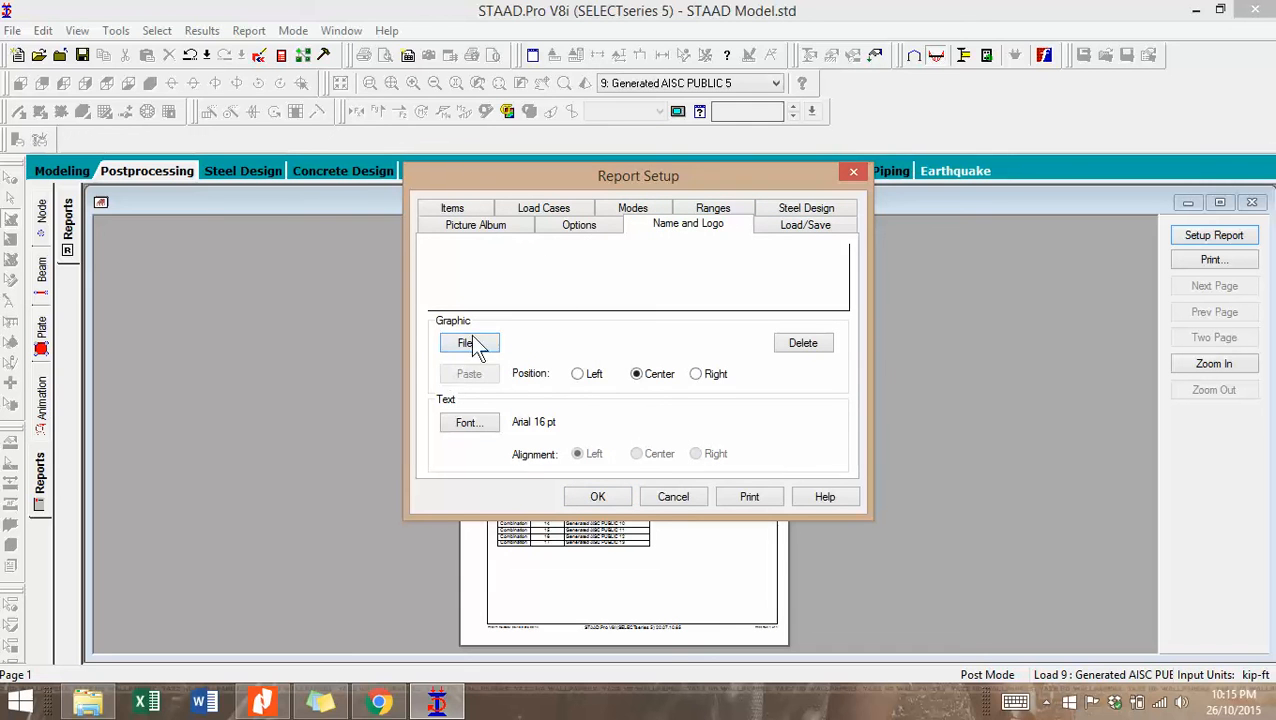
click(810, 210)
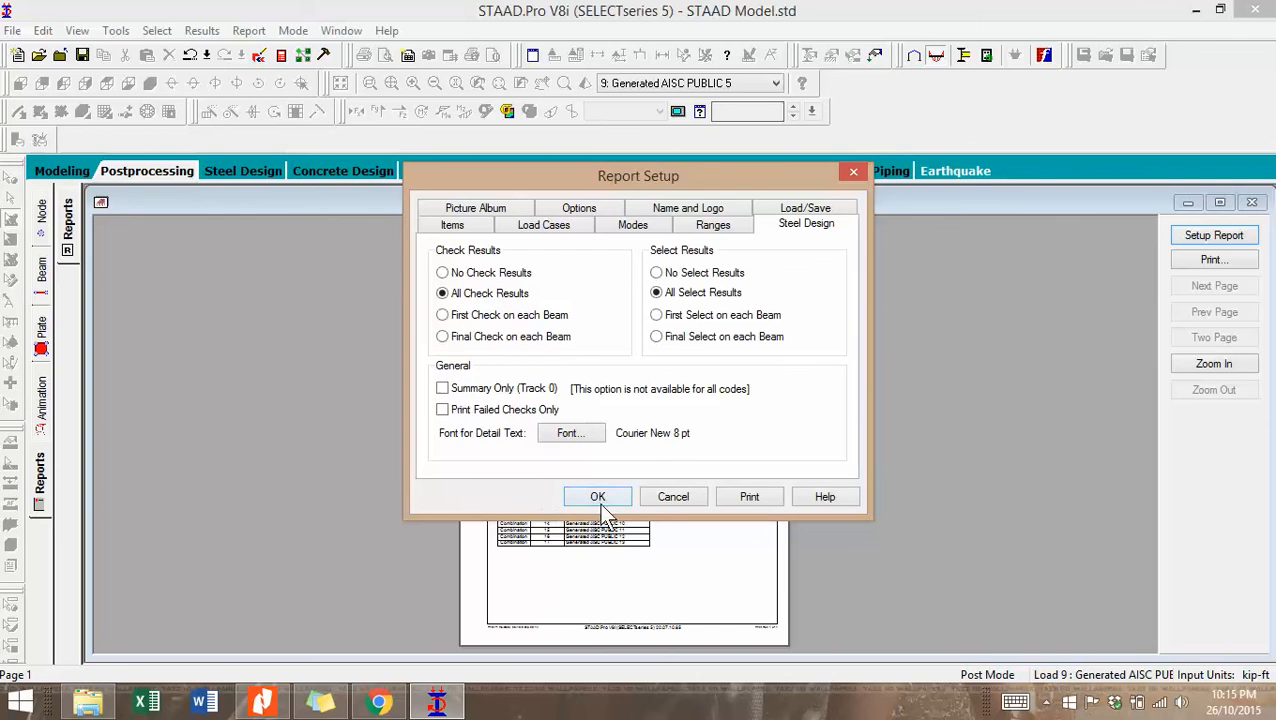
click(673, 497)
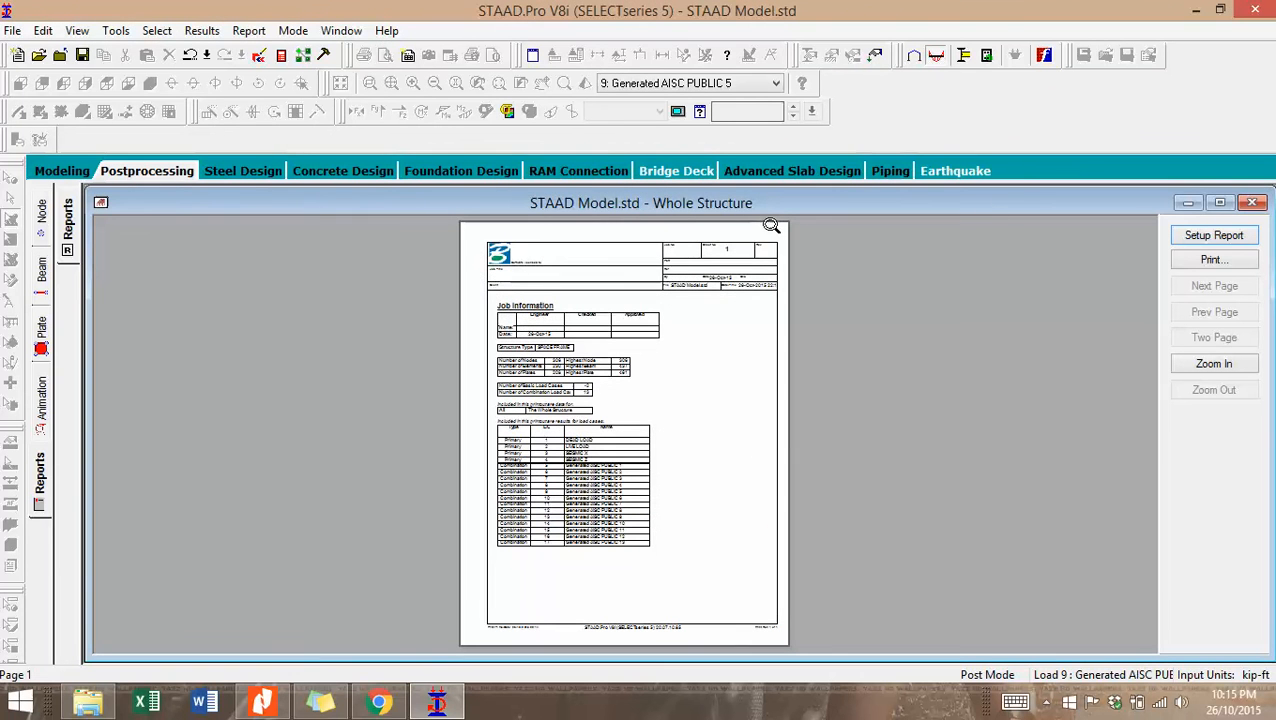
Show the beam result graphs of Mz, Fy and Fx for beam 1 beside the whole structure.
click(42, 270)
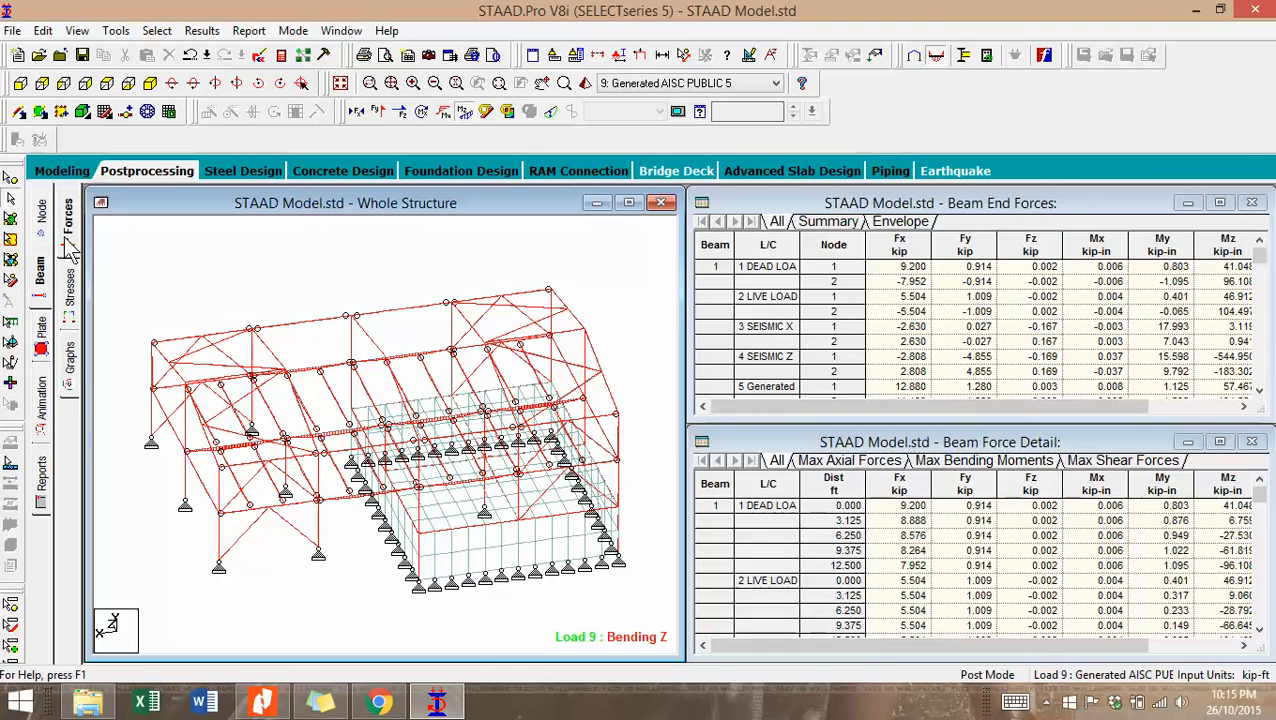
click(69, 298)
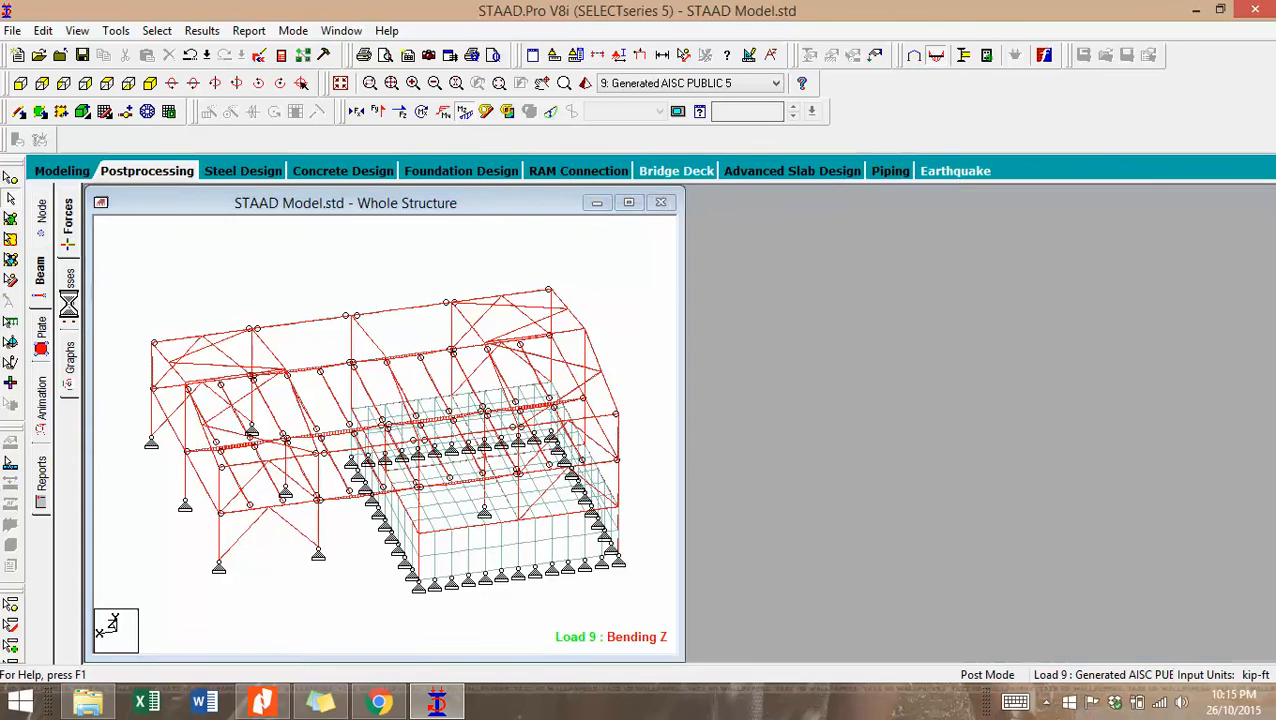
click(70, 362)
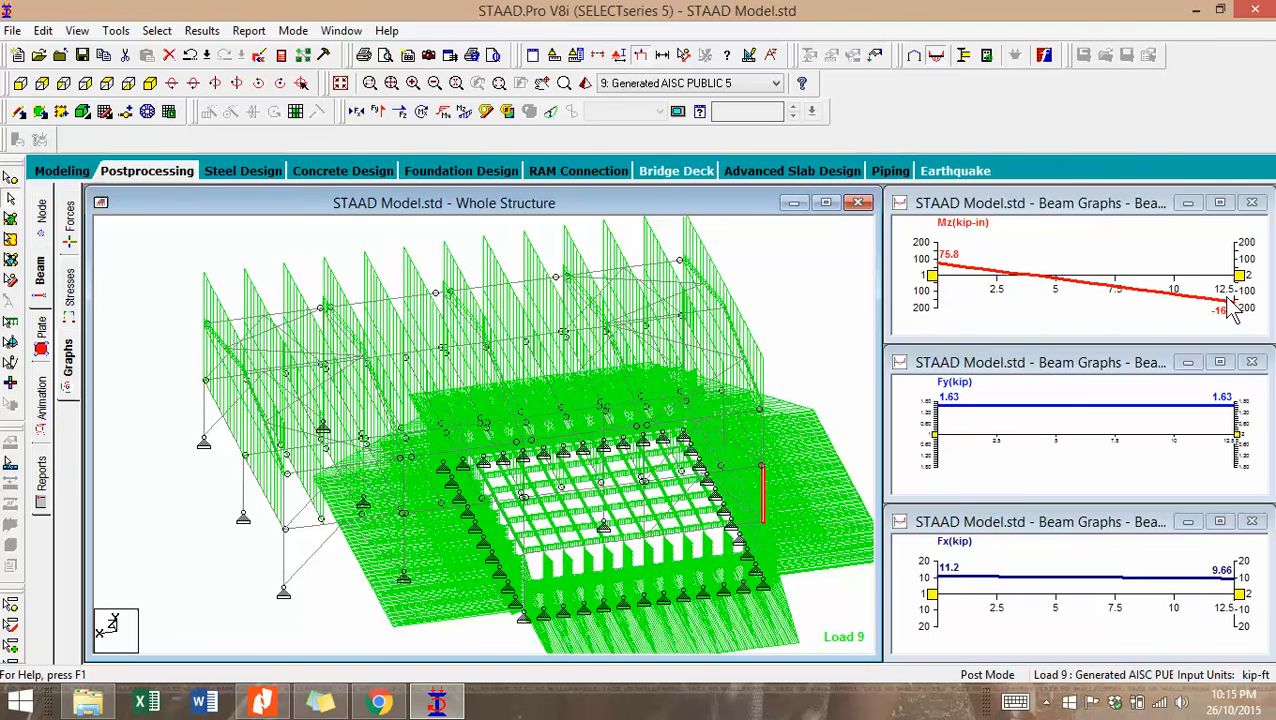
scroll(1019, 492, down, 2)
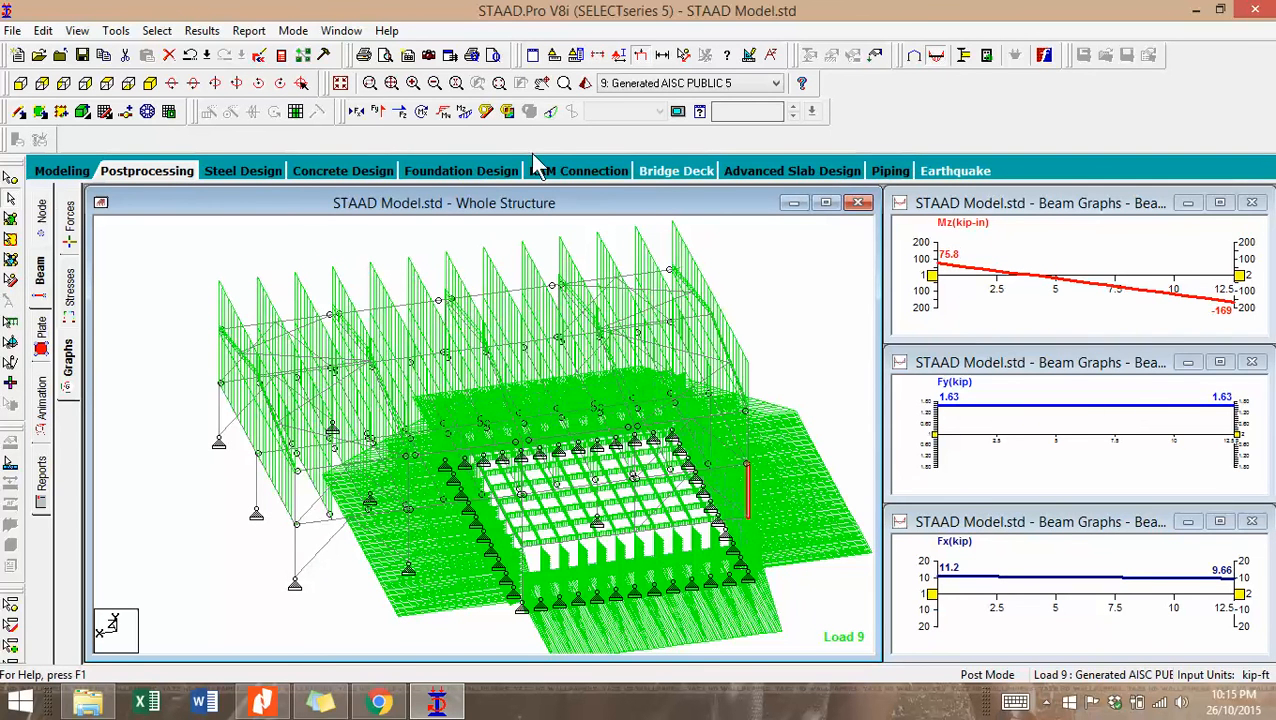
Compare the beam graphs for load cases 1: DEAD LOAD and 16: Generated AISC PUBLIC 12, ending with Envelope.
click(645, 84)
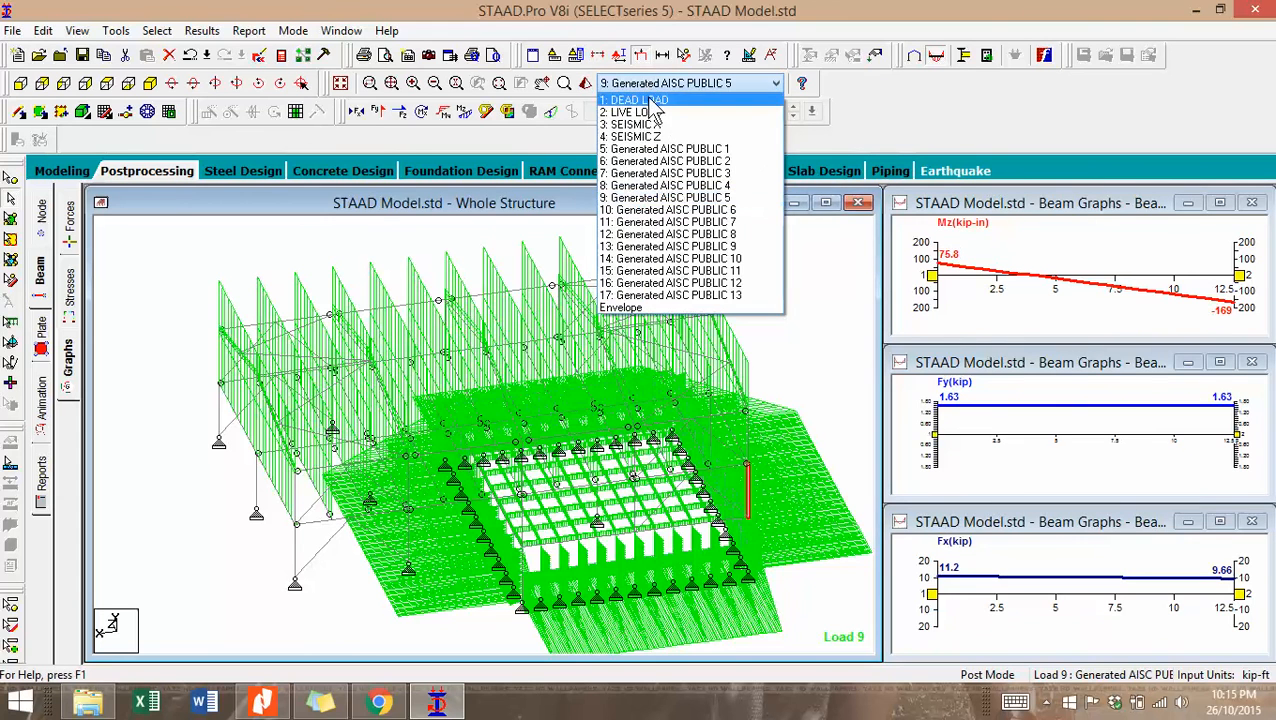
click(645, 101)
click(677, 84)
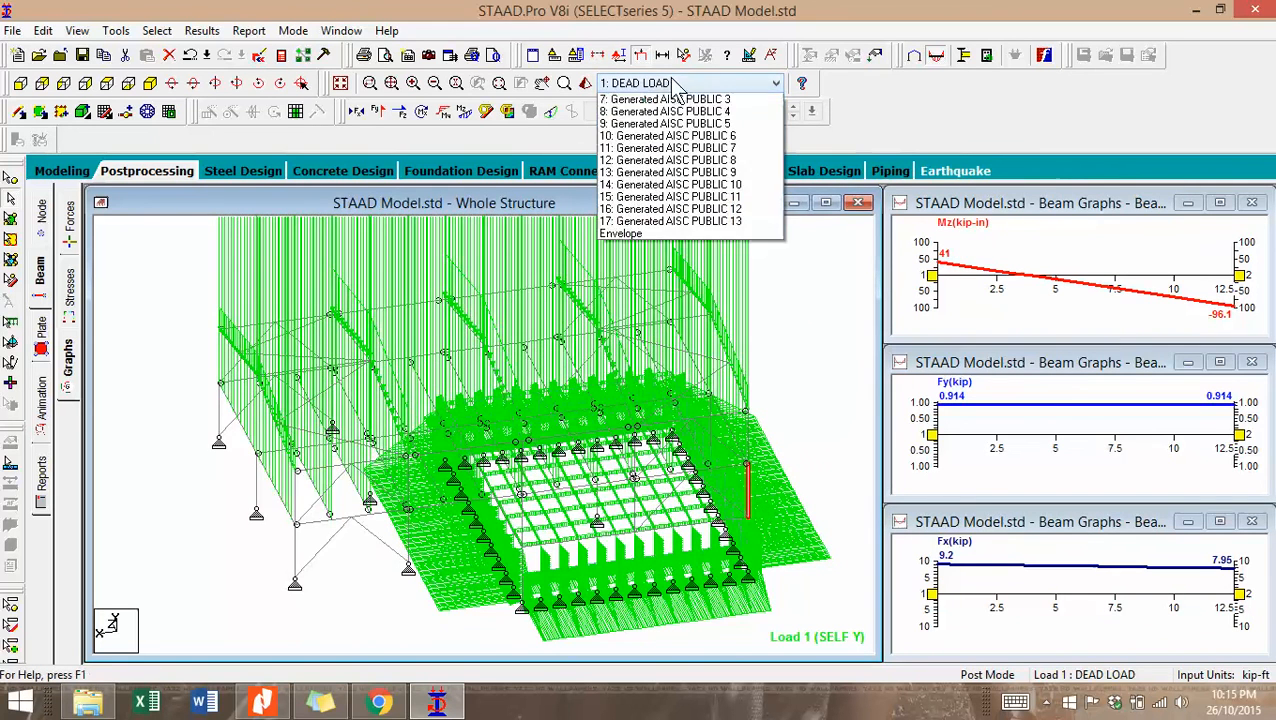
click(660, 289)
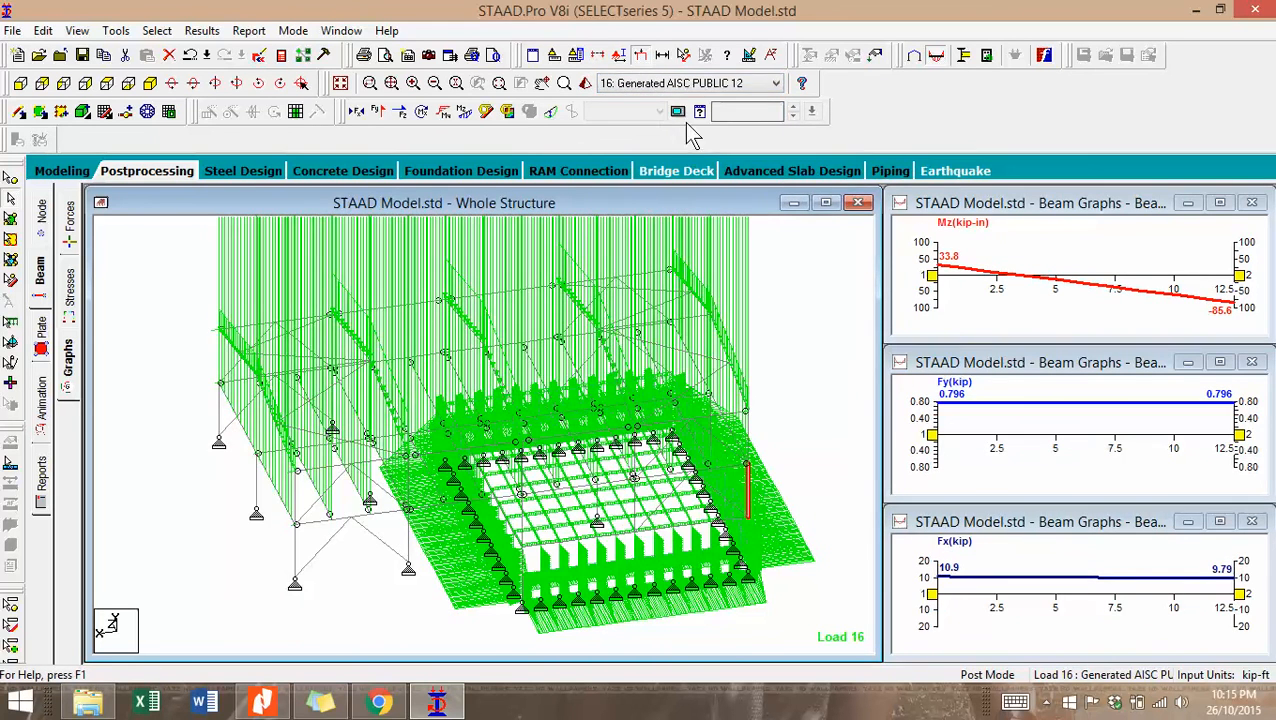
click(688, 86)
click(700, 318)
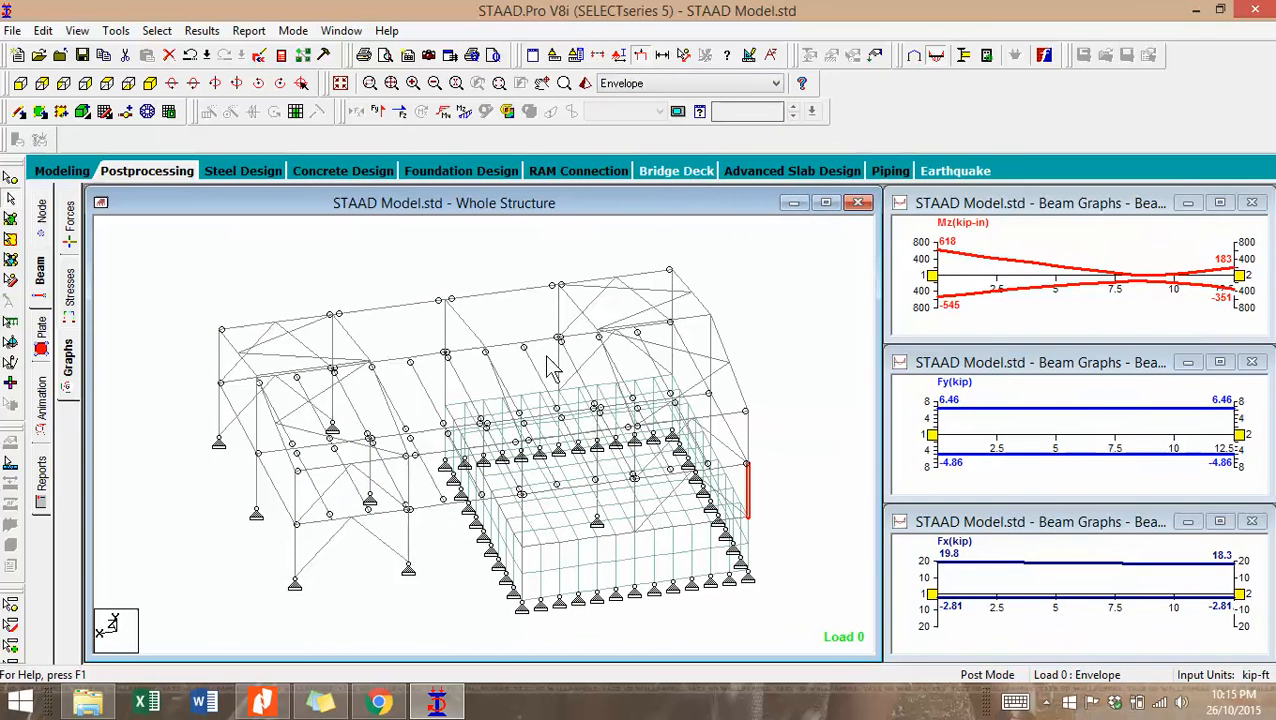
Inspect 3D rendered views of the selected column and of the whole structure, closing each view.
click(585, 84)
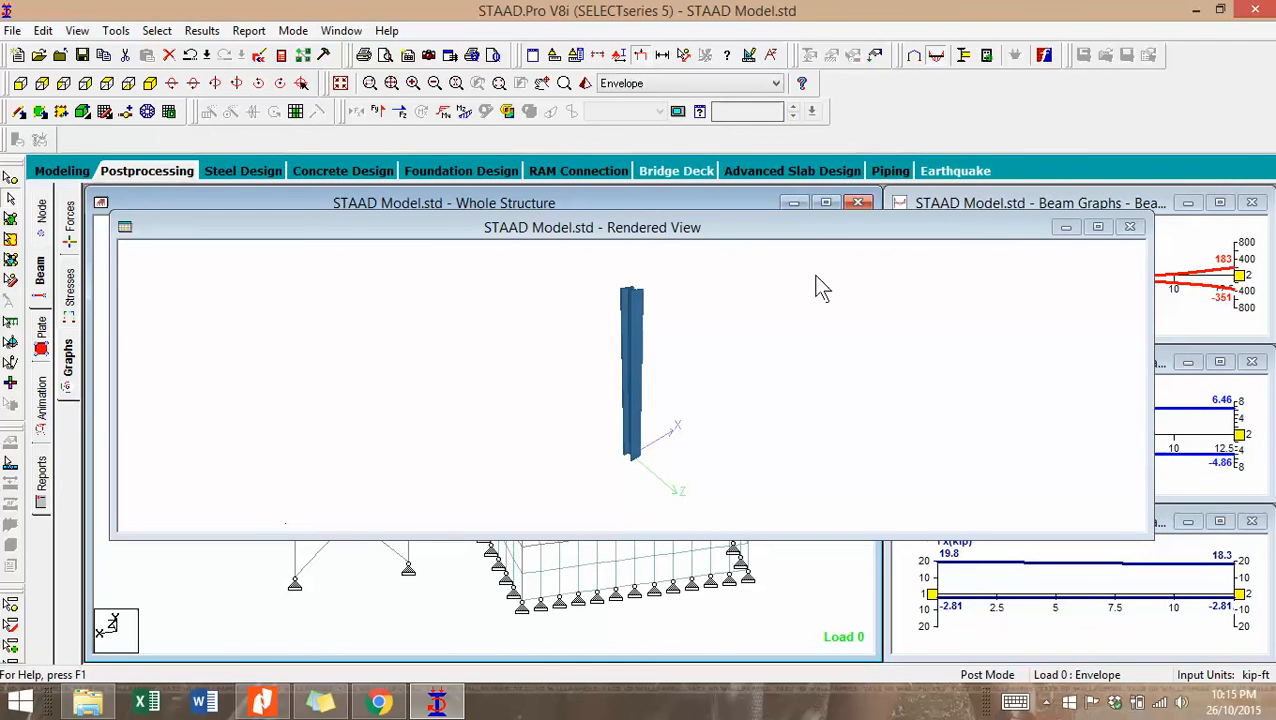
click(1130, 227)
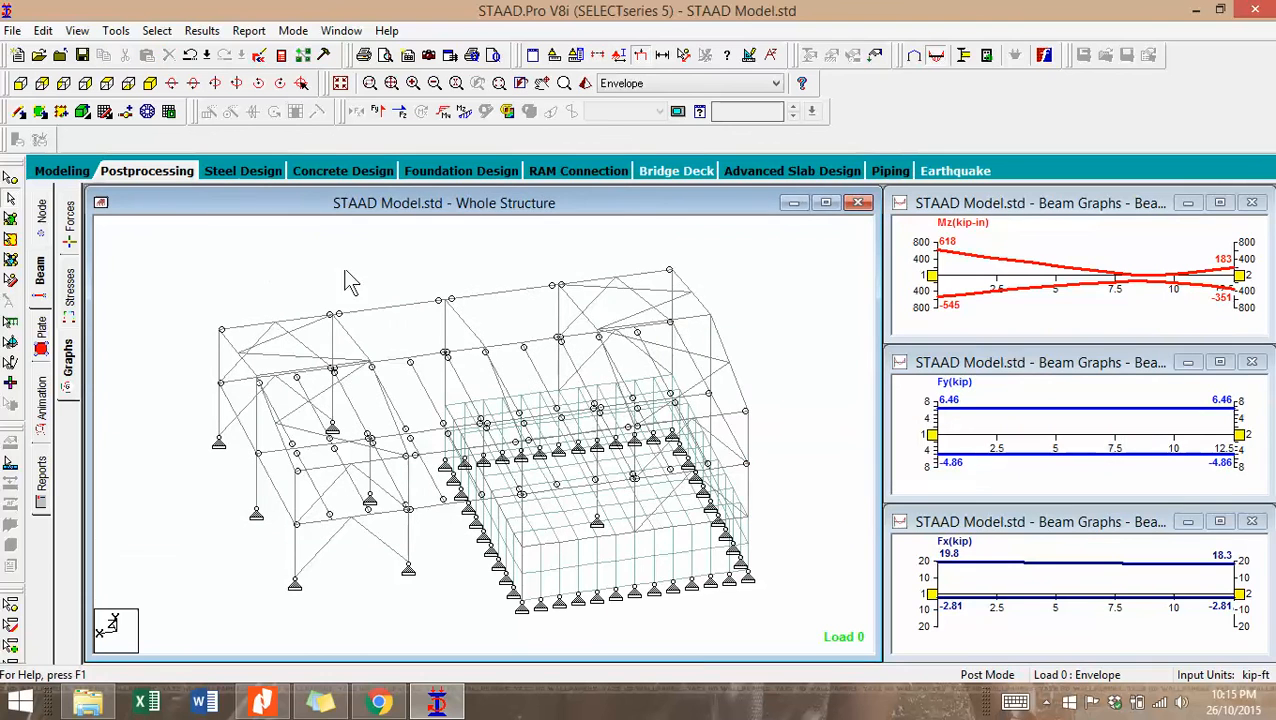
click(585, 84)
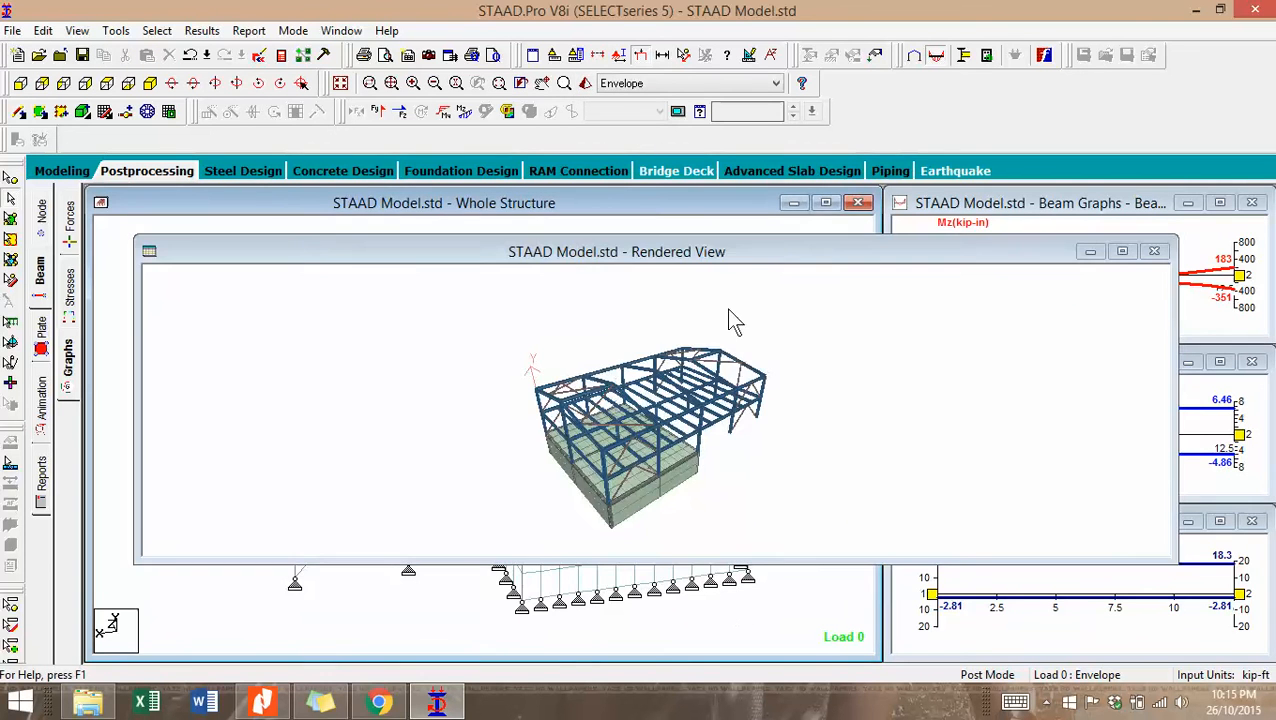
drag(731, 489, 800, 420)
click(1156, 251)
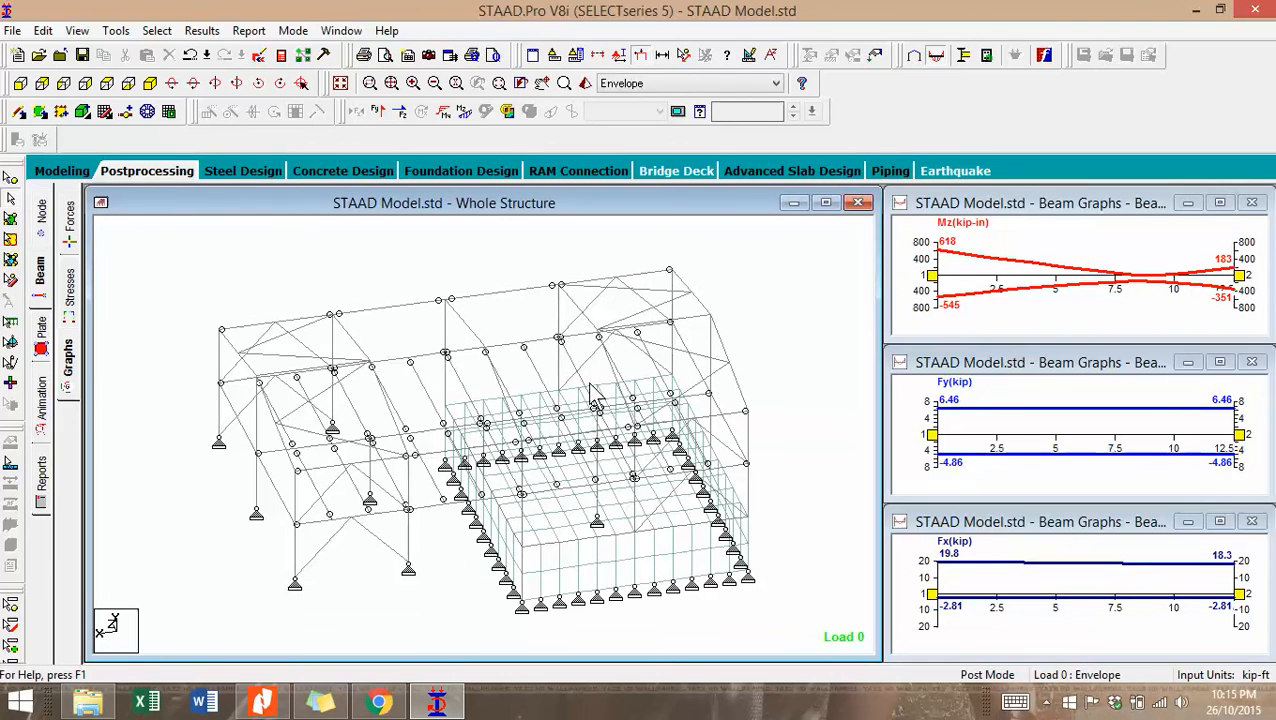